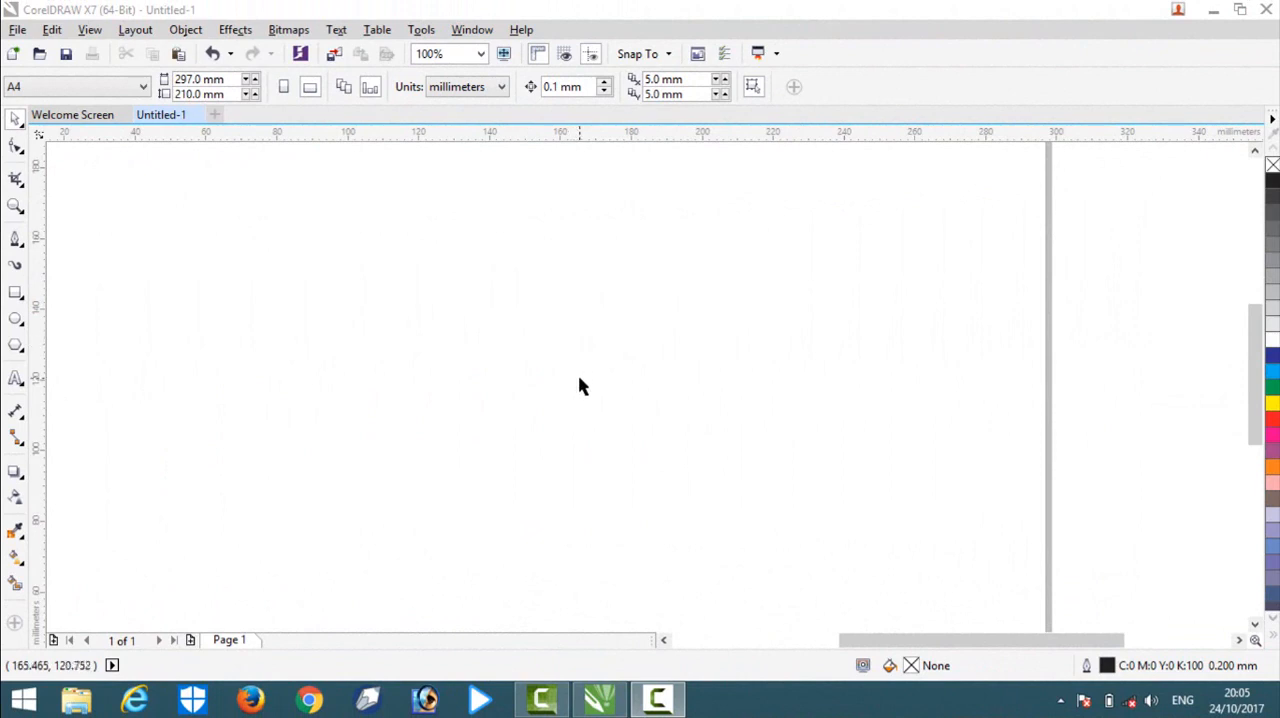
scroll(574, 366, down, 5)
scroll(647, 408, up, 5)
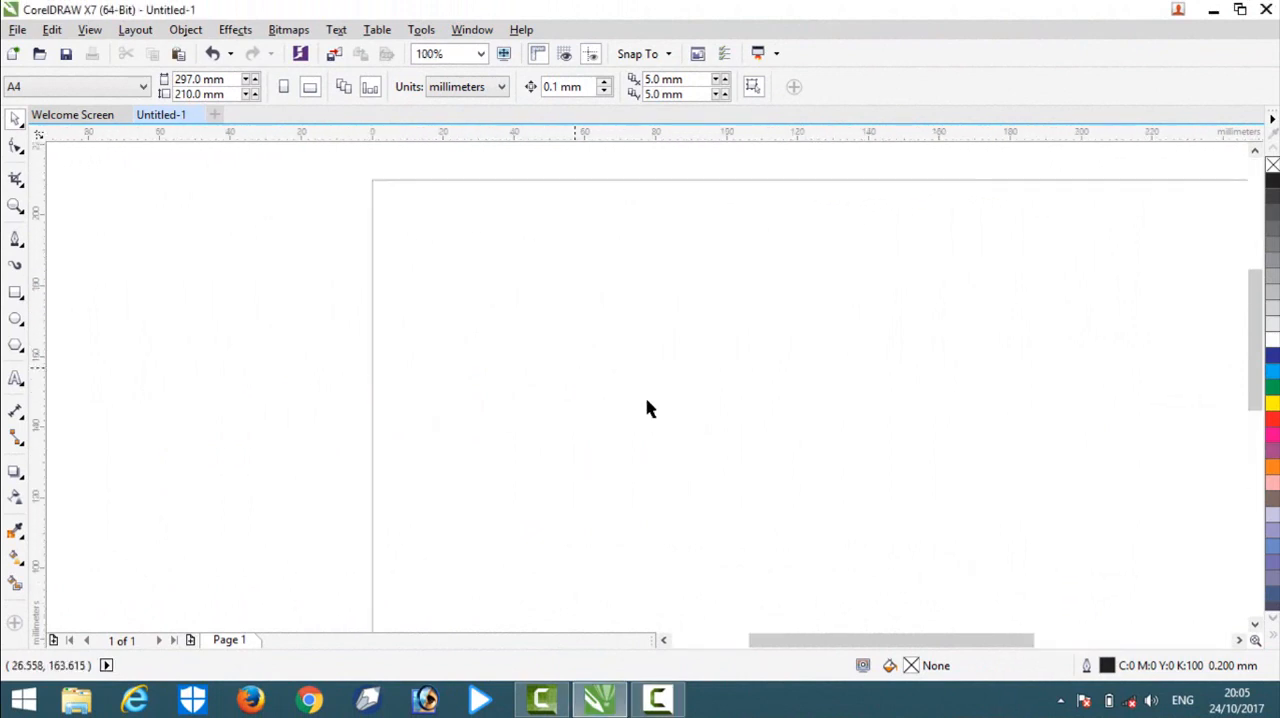
scroll(591, 386, down, 5)
scroll(569, 369, up, 5)
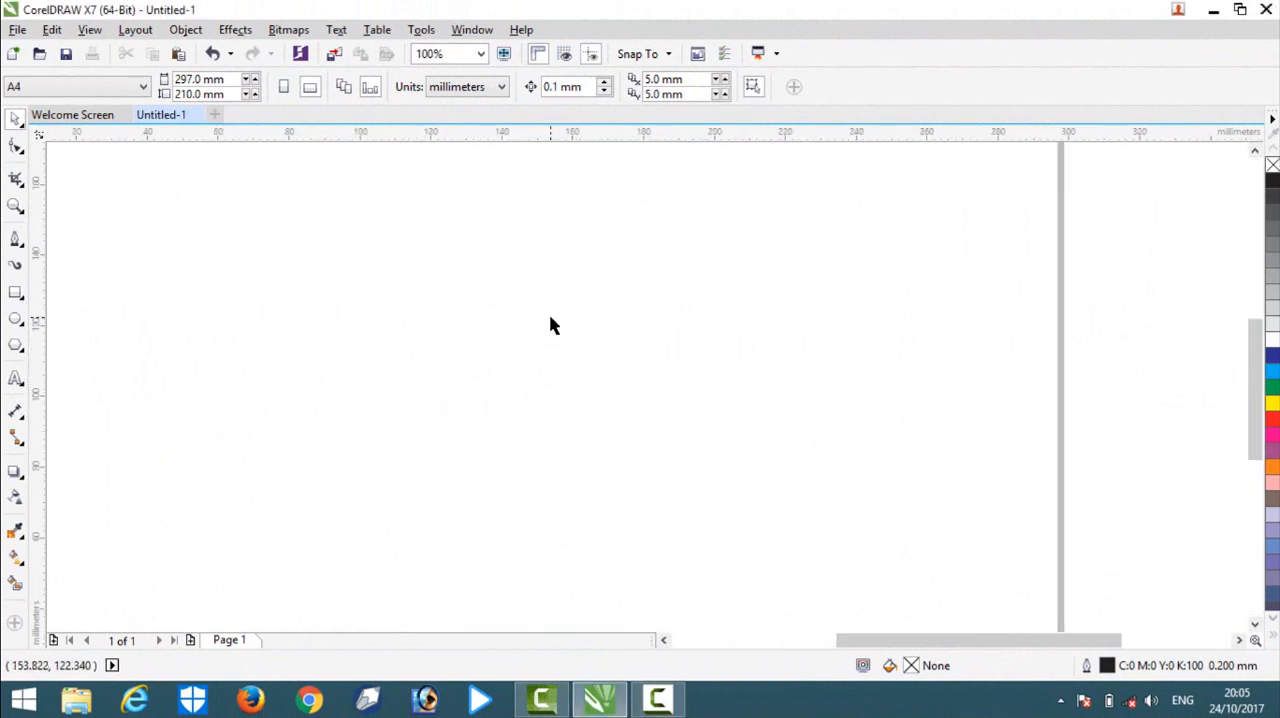
Import the 12345 PNG sketch from the Desktop and place it on the page at about 105 × 79 mm.
right_click(522, 302)
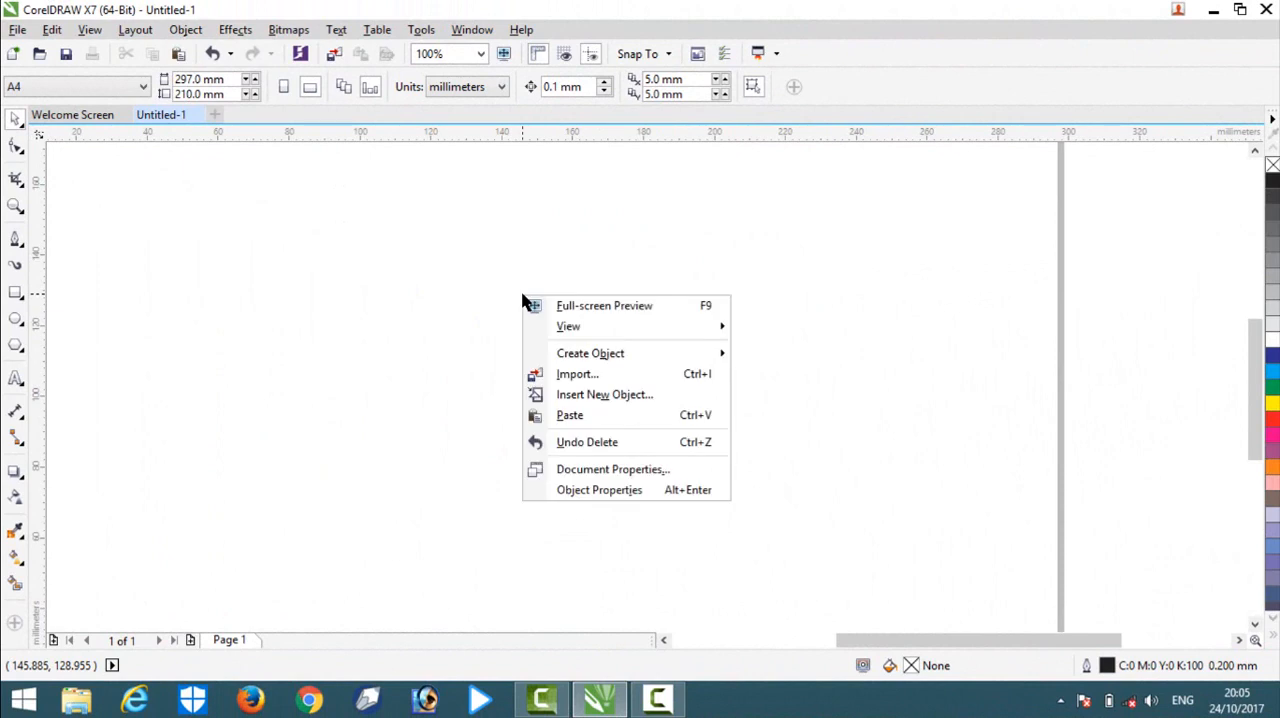
click(578, 374)
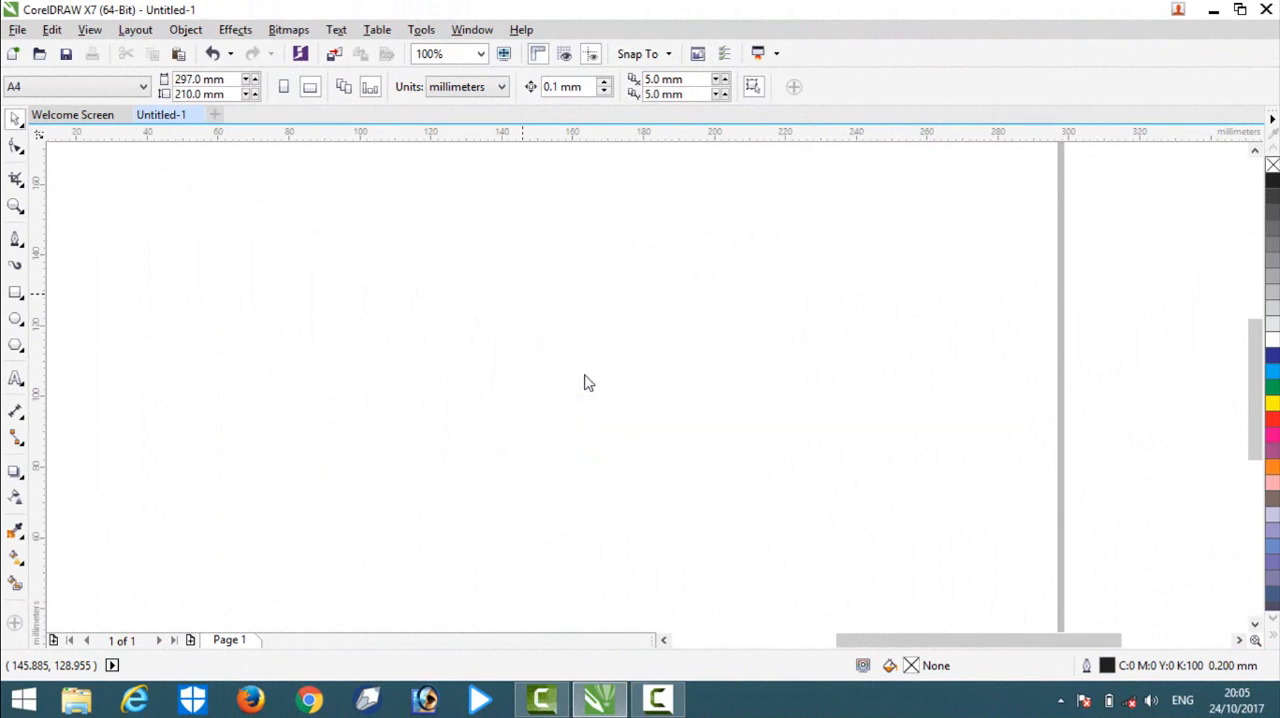
click(138, 196)
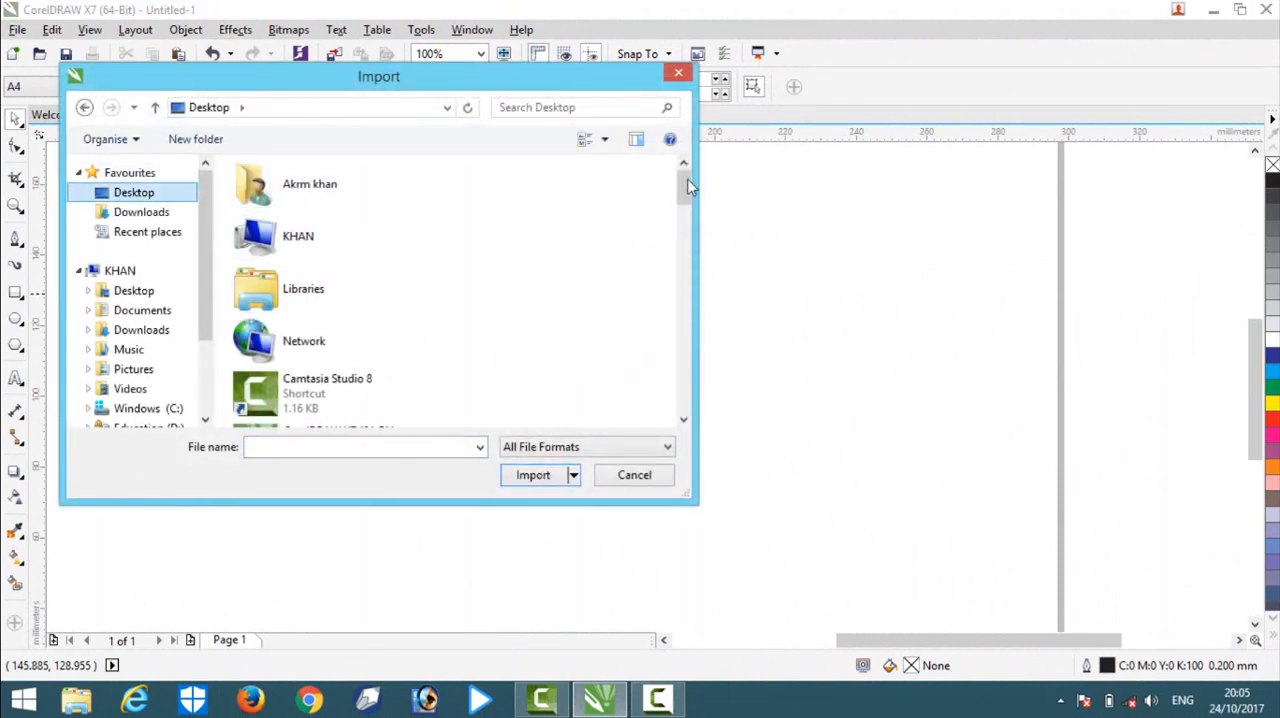
drag(686, 180, 674, 314)
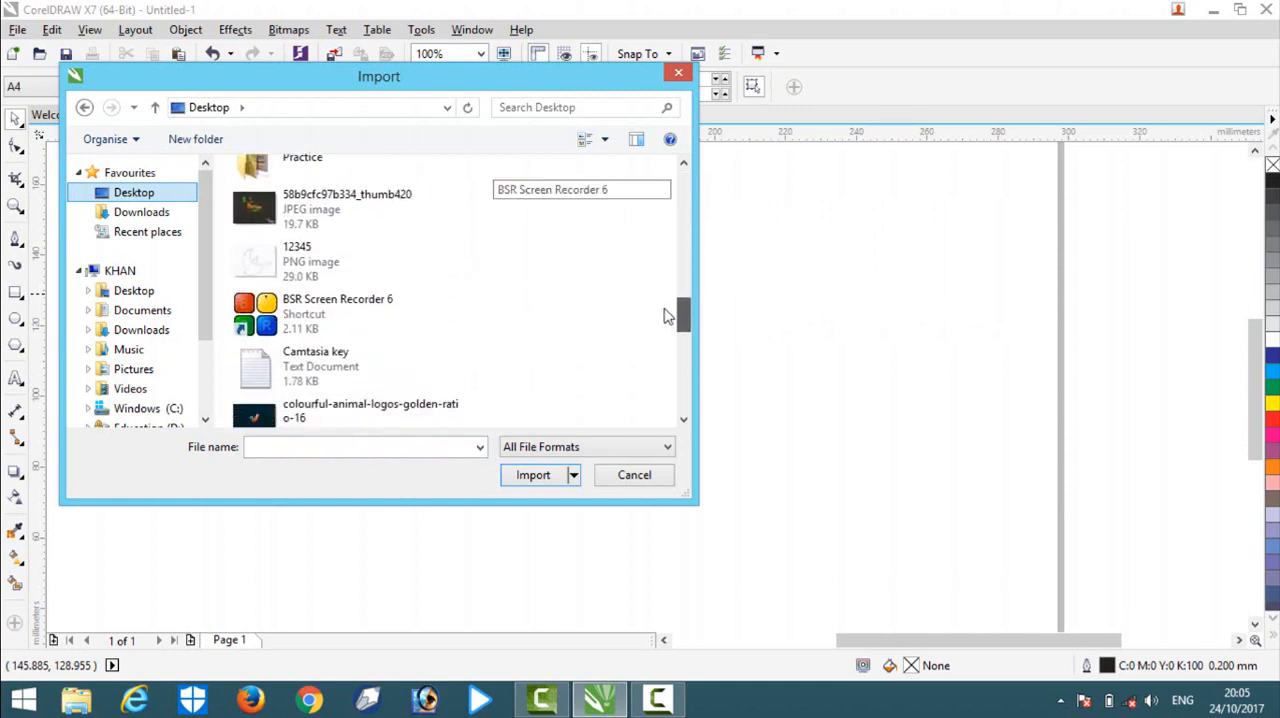
click(420, 268)
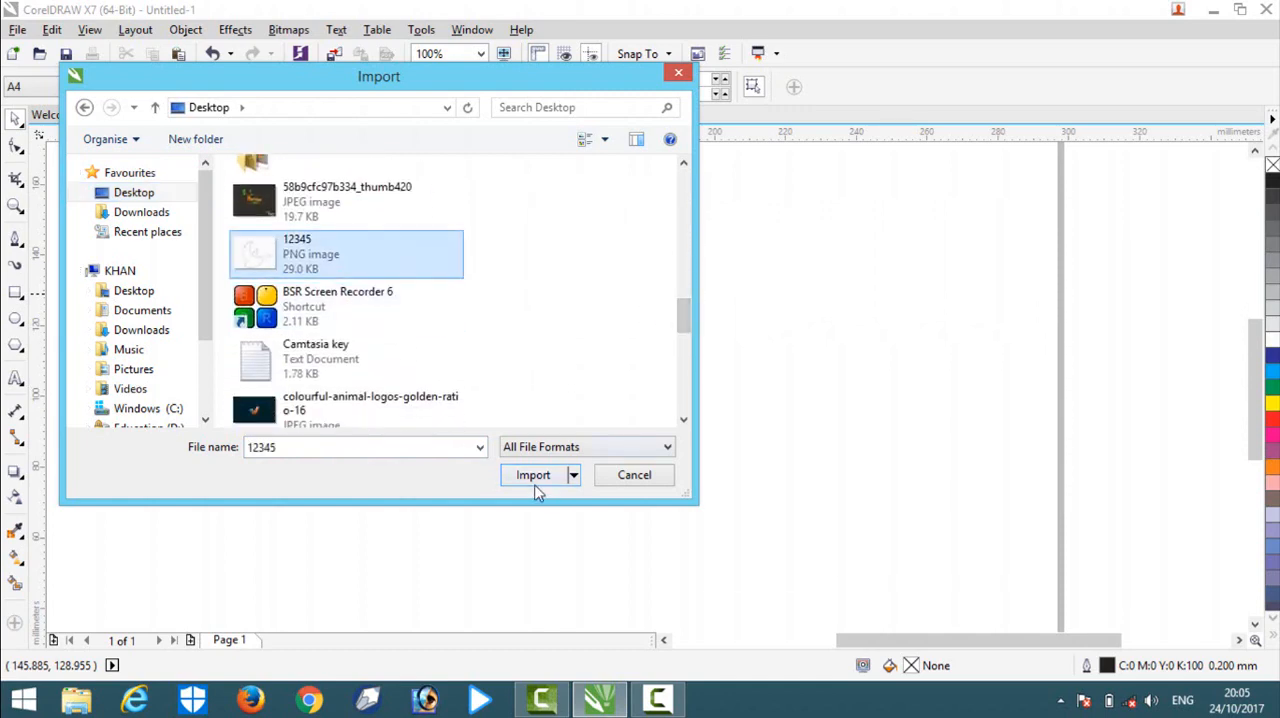
click(536, 486)
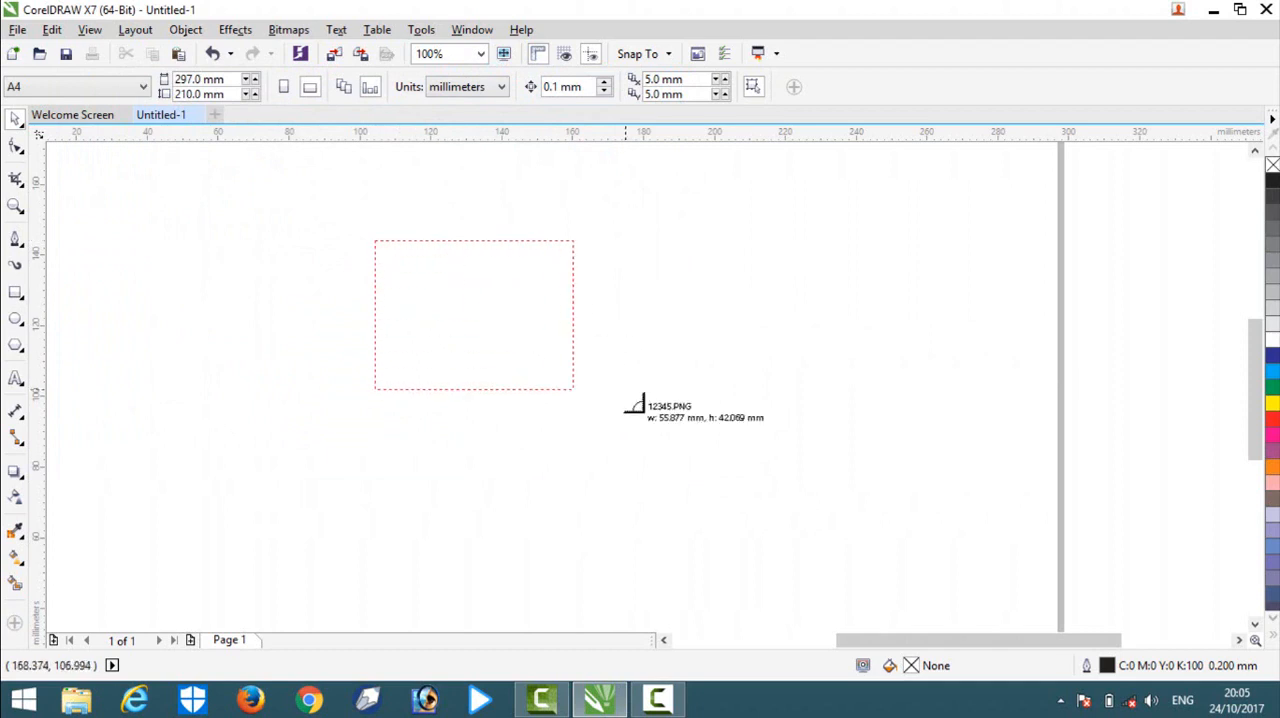
drag(635, 405, 766, 516)
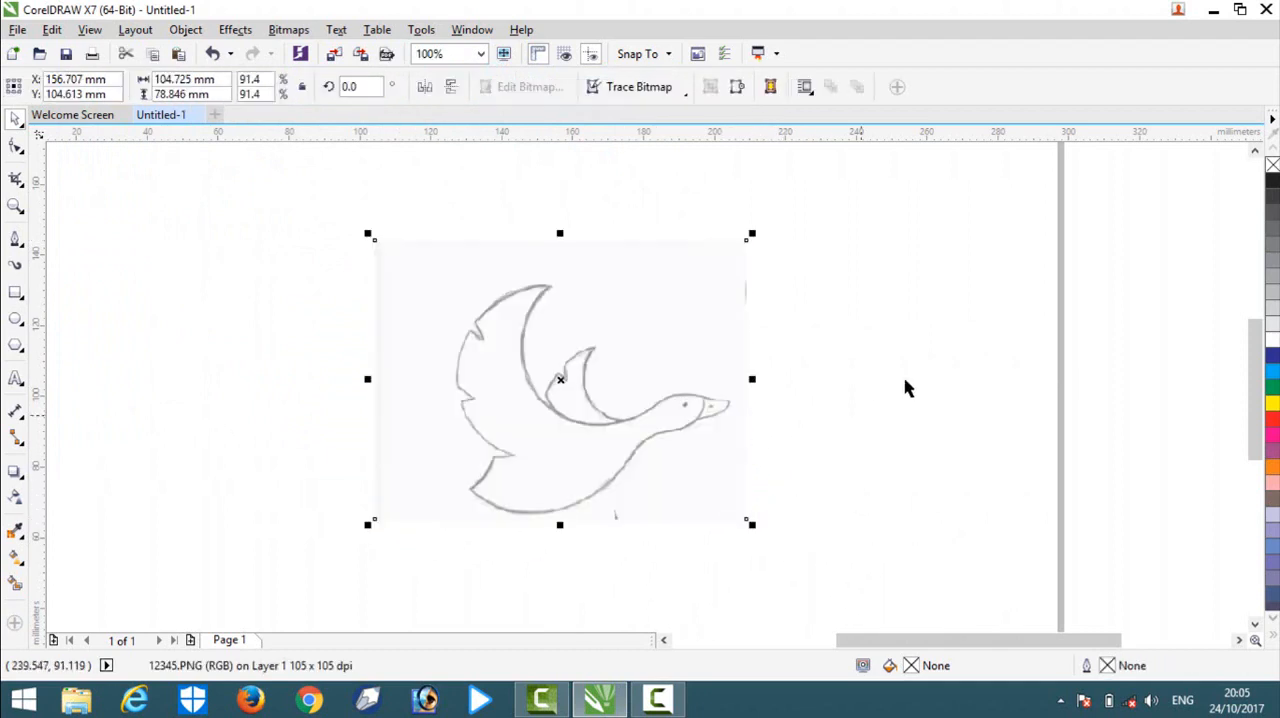
Move the imported bird sketch so its centre sits at about X 146 mm, Y 111 mm, and leave it deselected.
click(905, 381)
drag(609, 442, 580, 413)
click(853, 398)
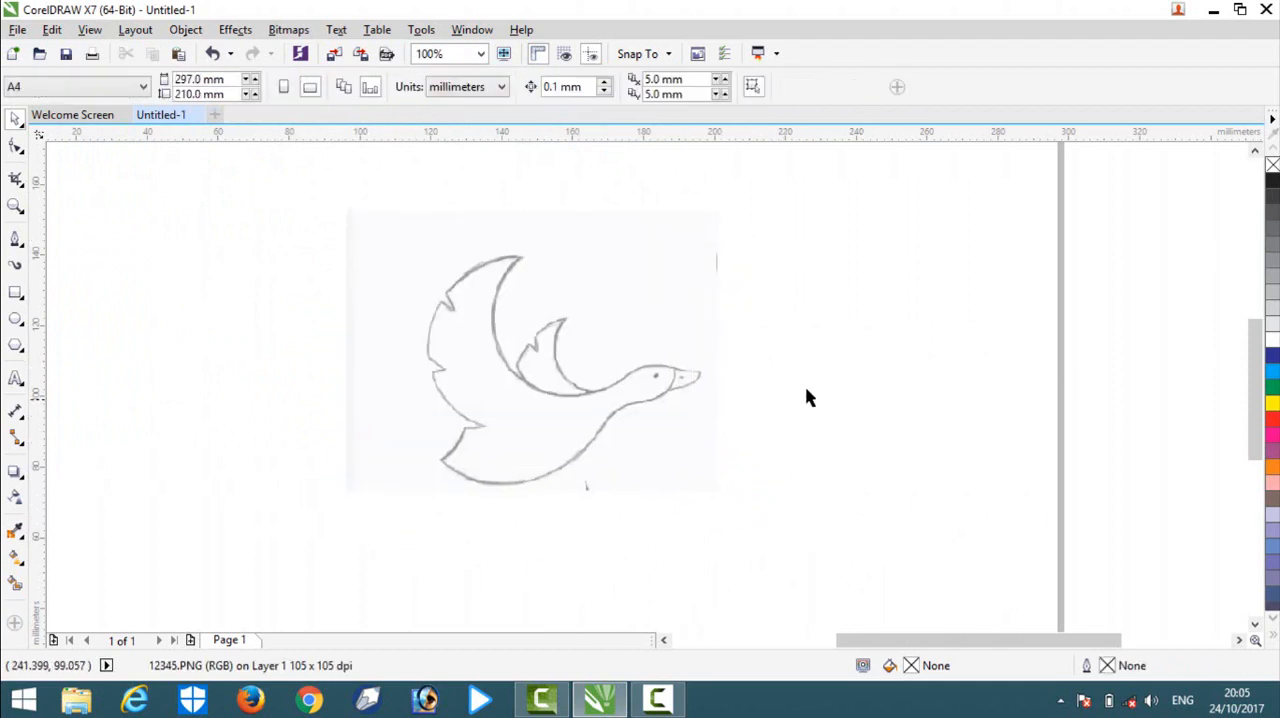
scroll(428, 280, down, 1)
scroll(466, 300, up, 2)
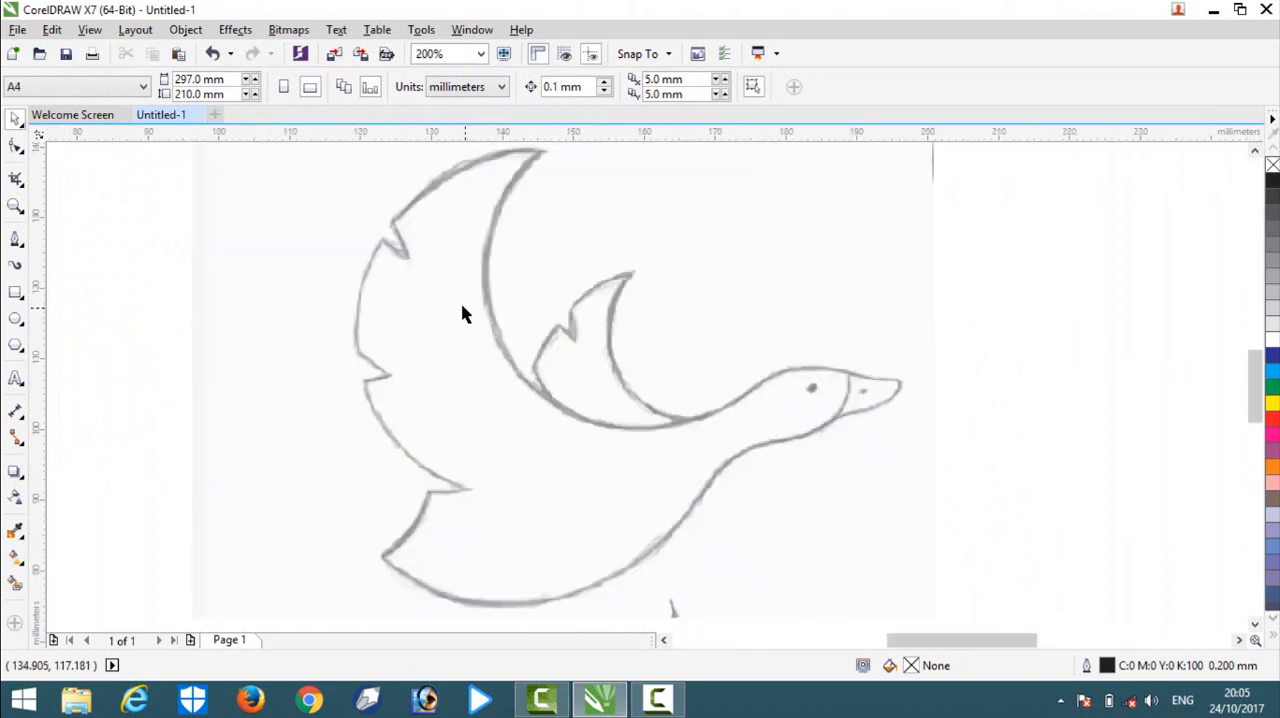
drag(462, 314, 446, 324)
click(1007, 346)
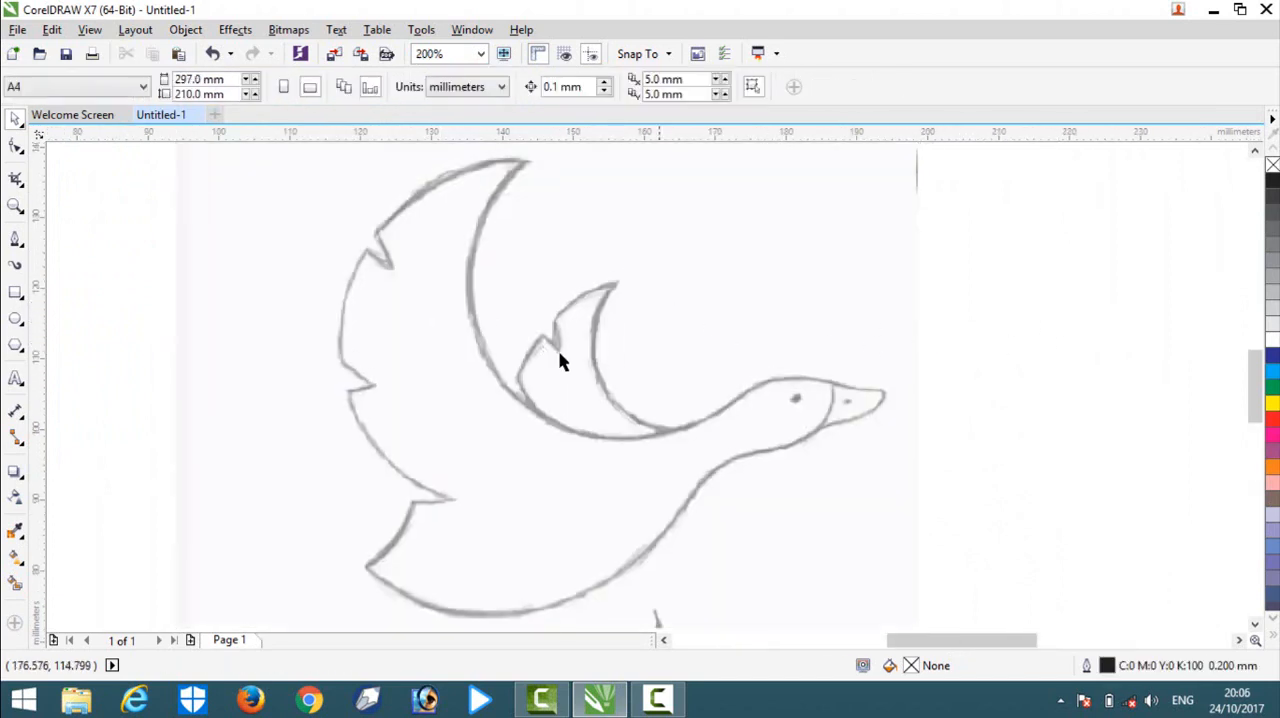
click(528, 371)
scroll(525, 348, down, 1)
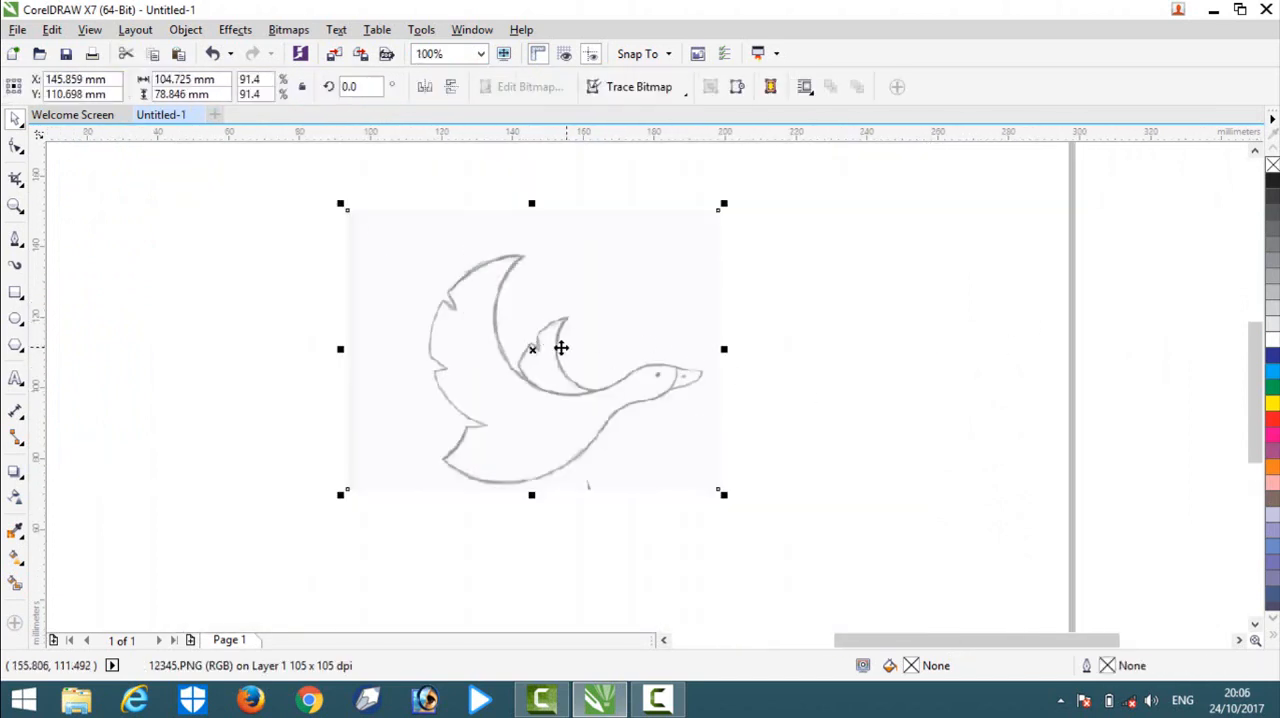
scroll(560, 346, up, 1)
click(1037, 363)
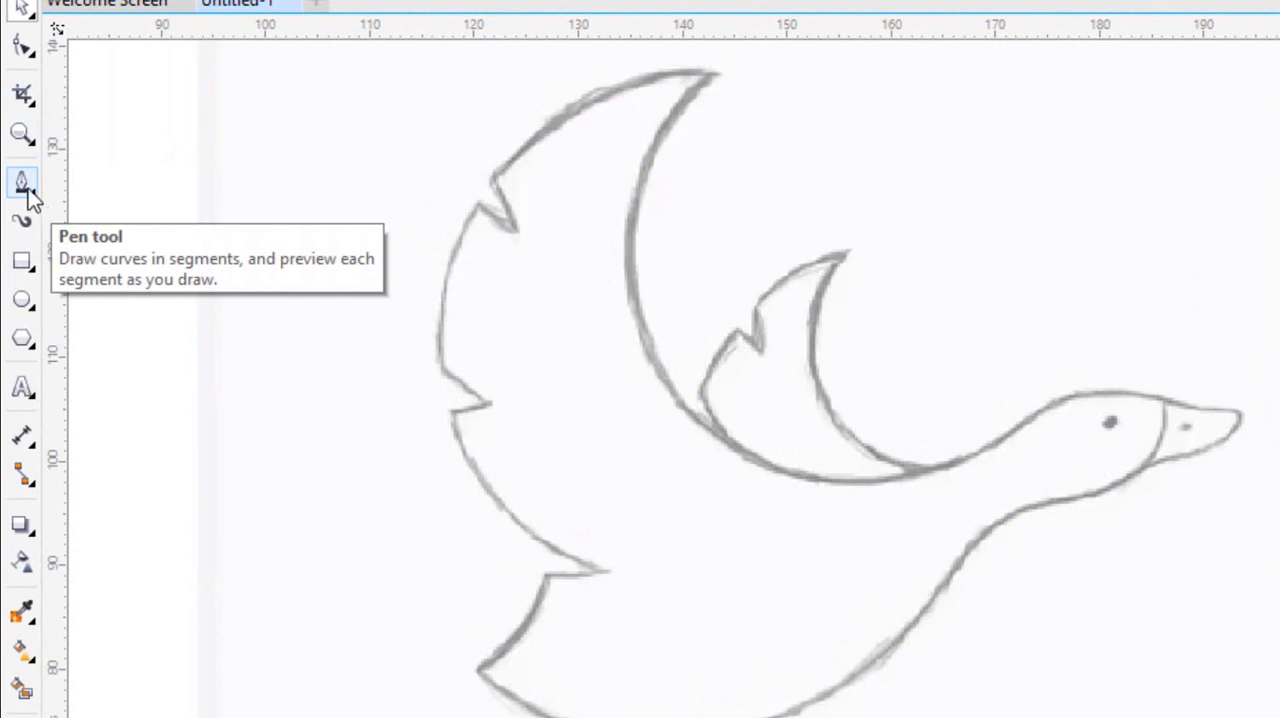
With the Pen tool, trace the small wing's notched outer edge in straight segments from its tip down to the large wing.
click(35, 194)
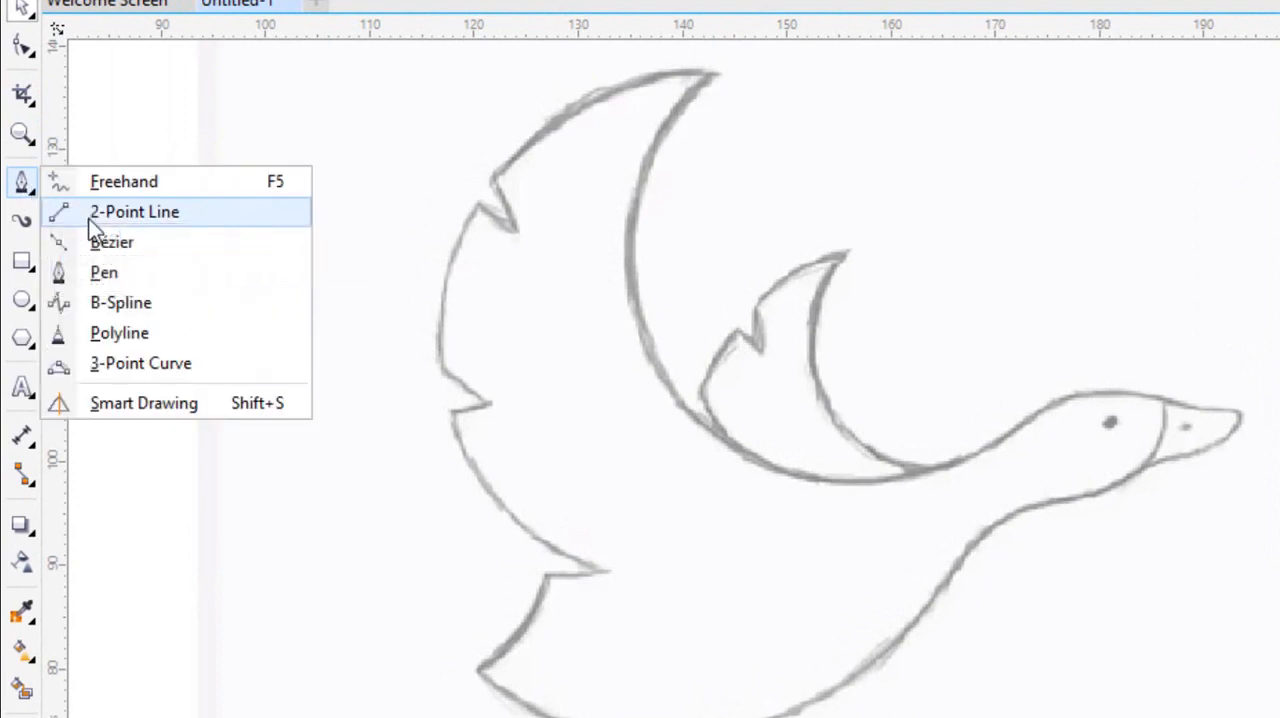
click(115, 271)
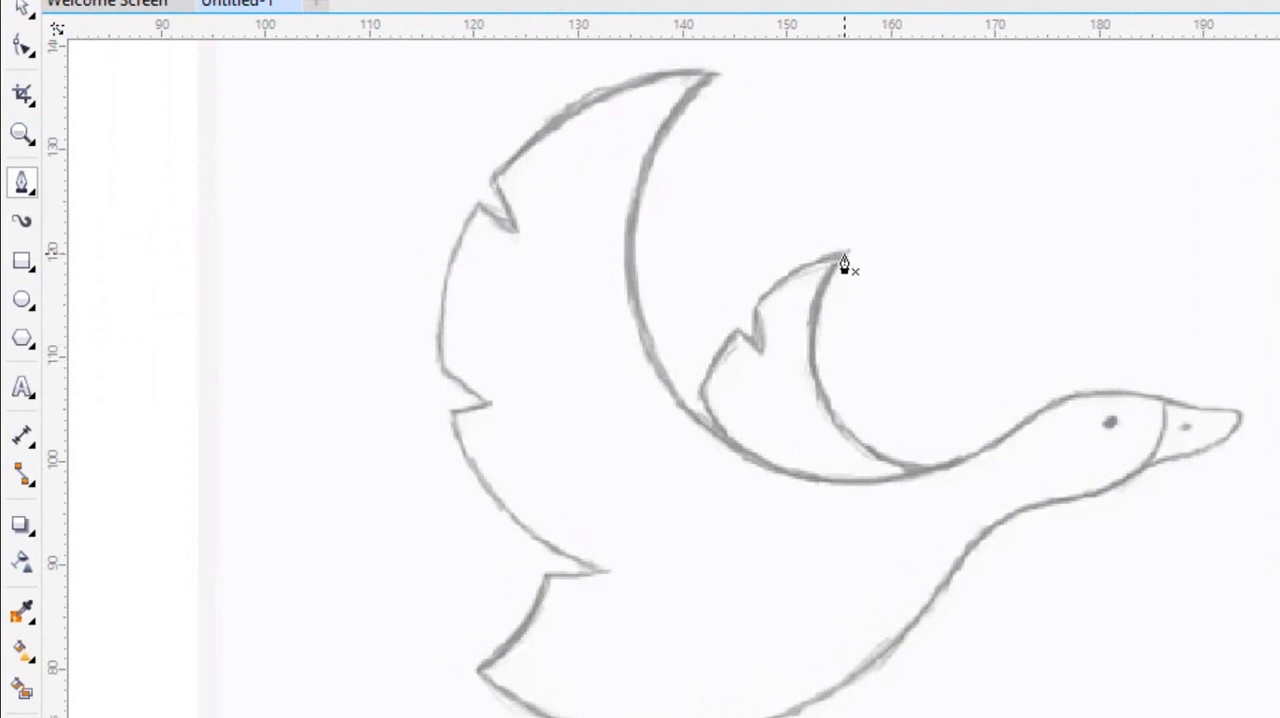
click(753, 305)
click(759, 350)
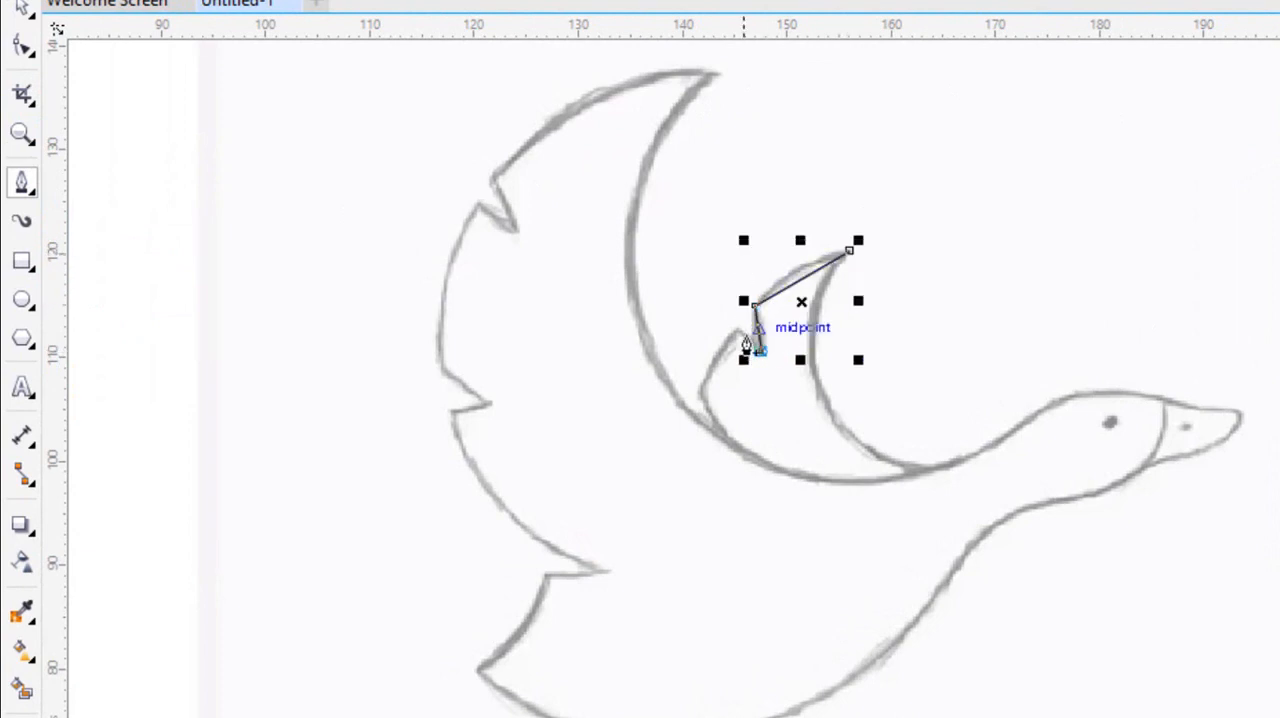
click(739, 328)
click(700, 386)
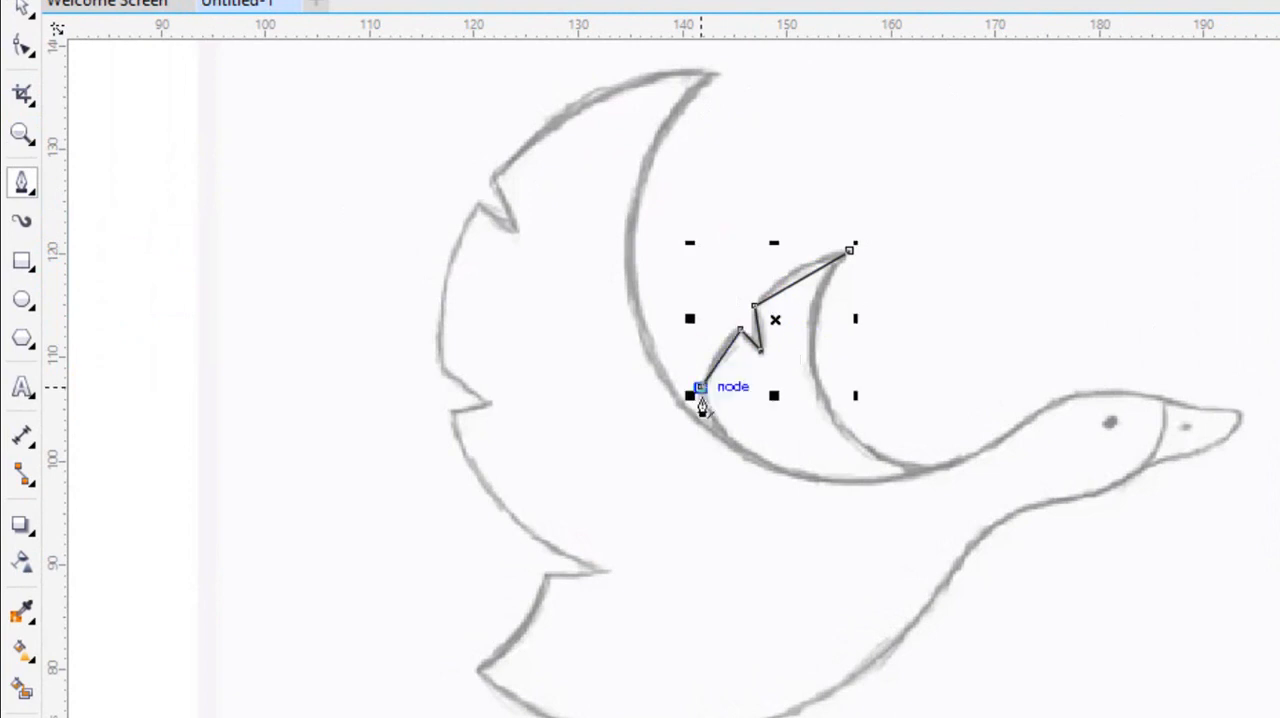
click(716, 428)
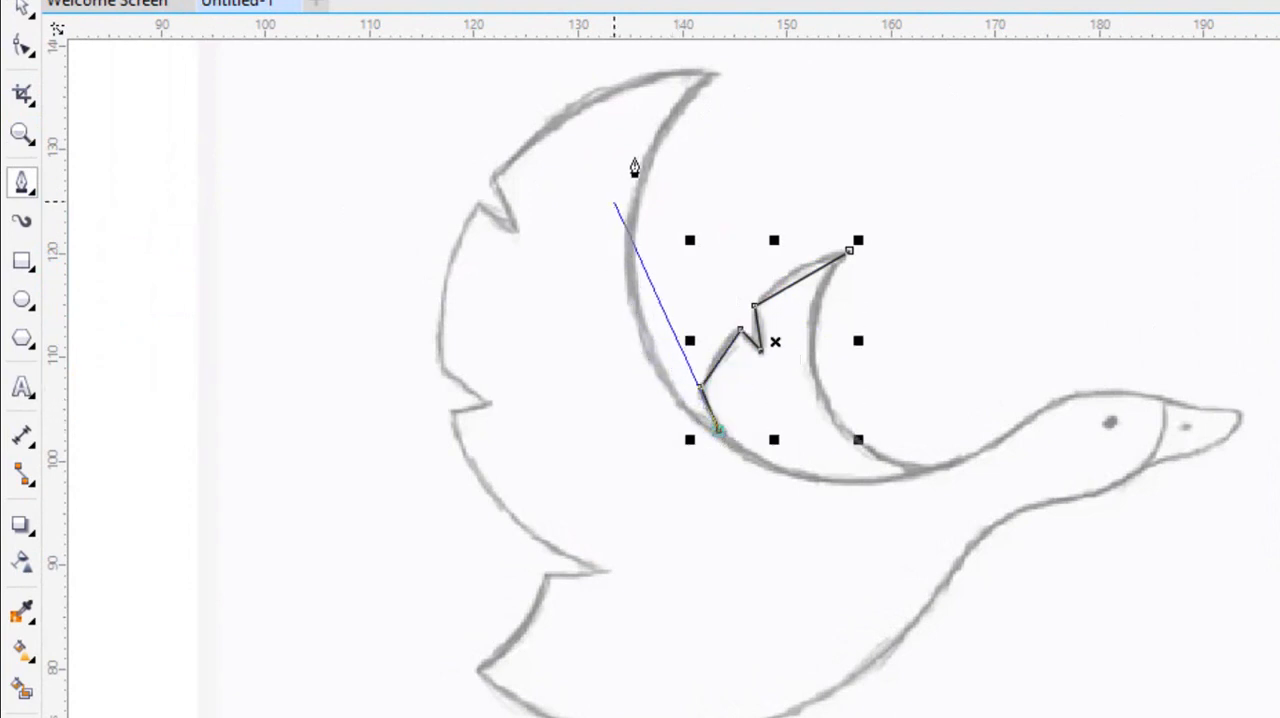
Continue the straight-segment outline up to the large wing's tip and along its outer edge through both feather notches.
click(711, 78)
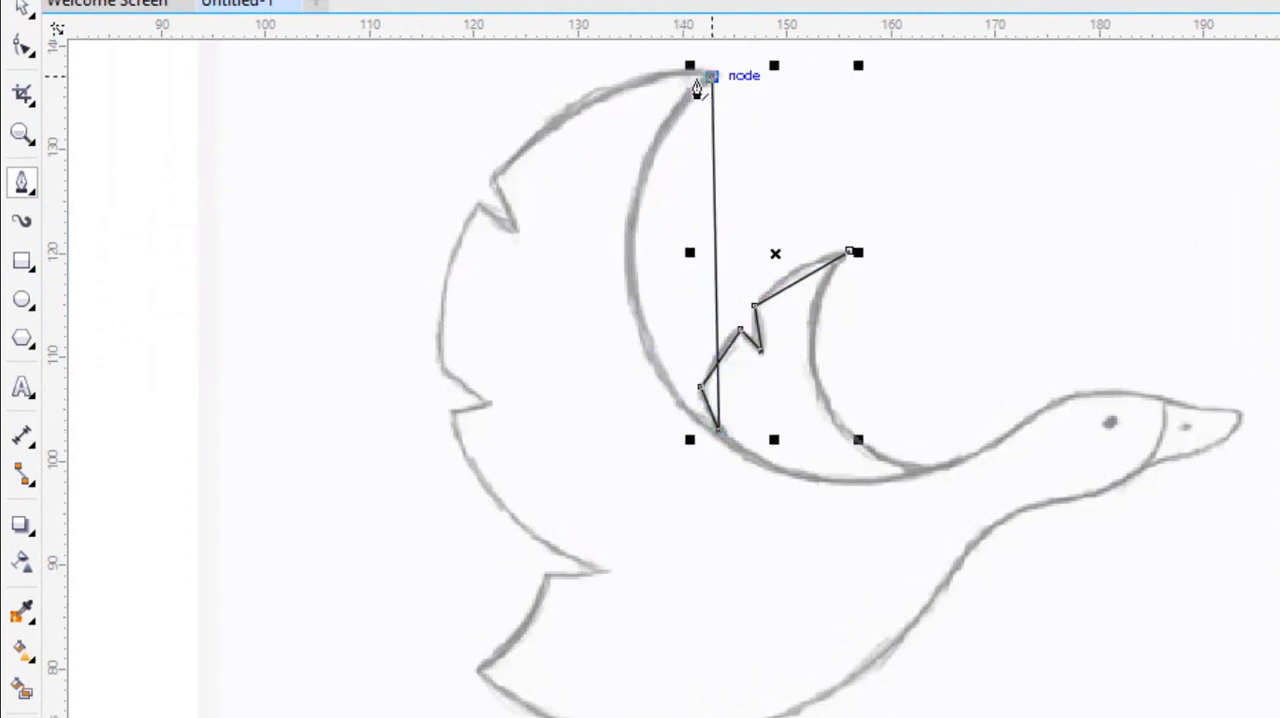
click(493, 174)
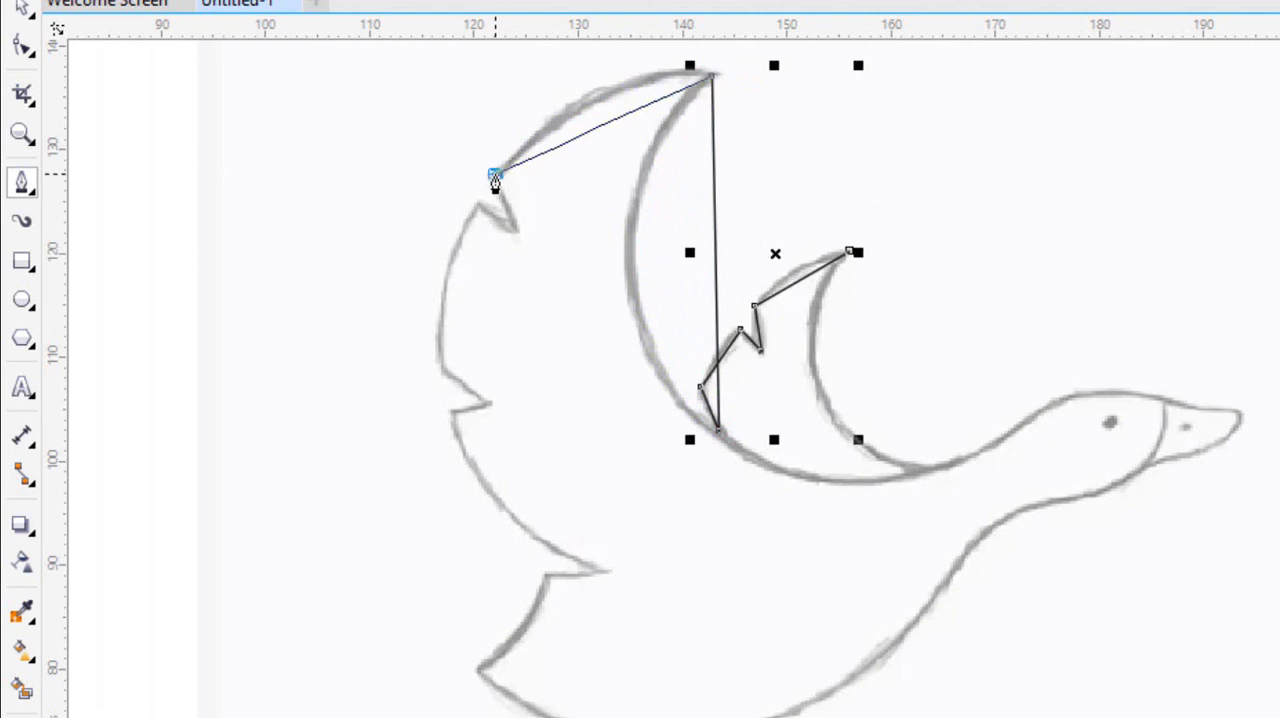
click(511, 227)
click(475, 201)
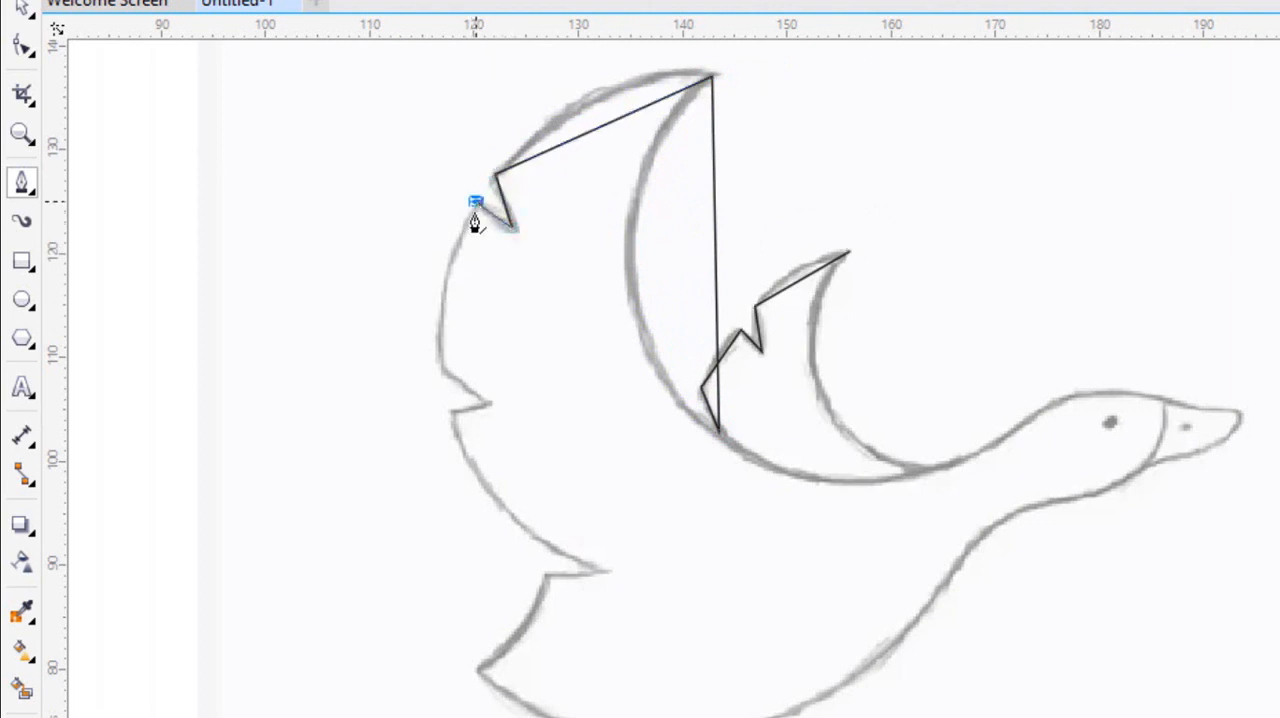
click(441, 364)
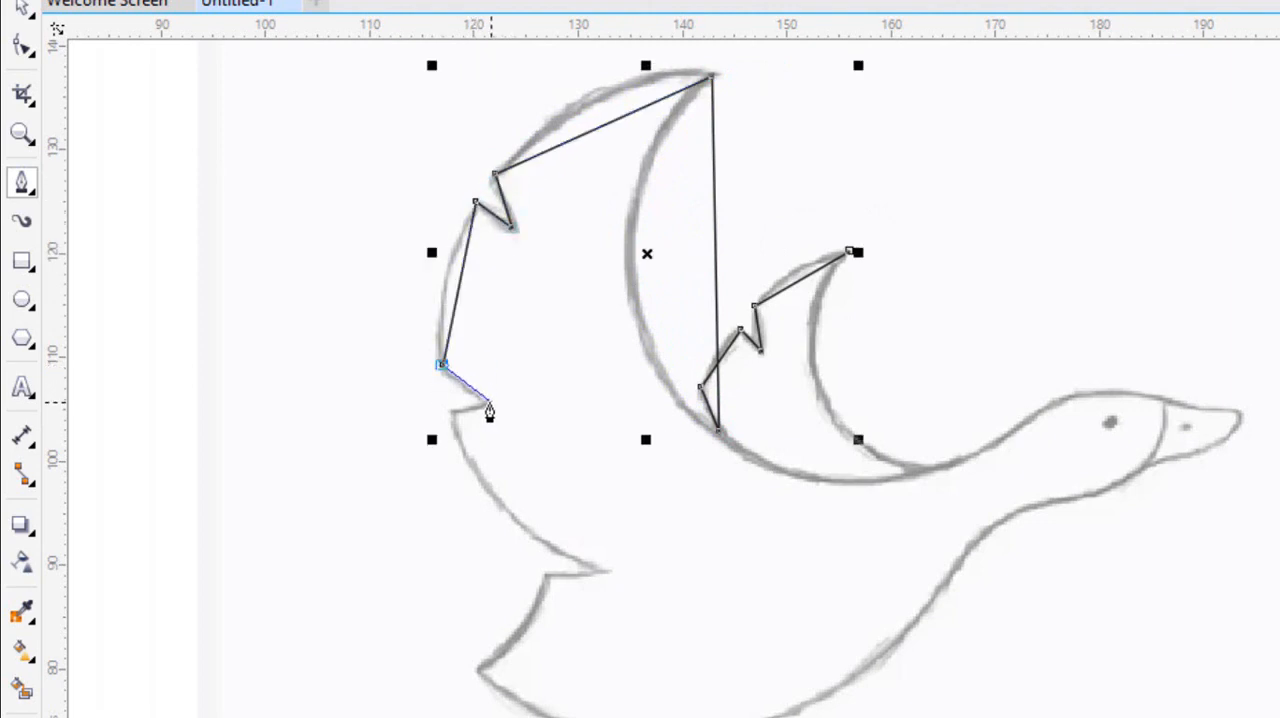
click(488, 405)
click(453, 408)
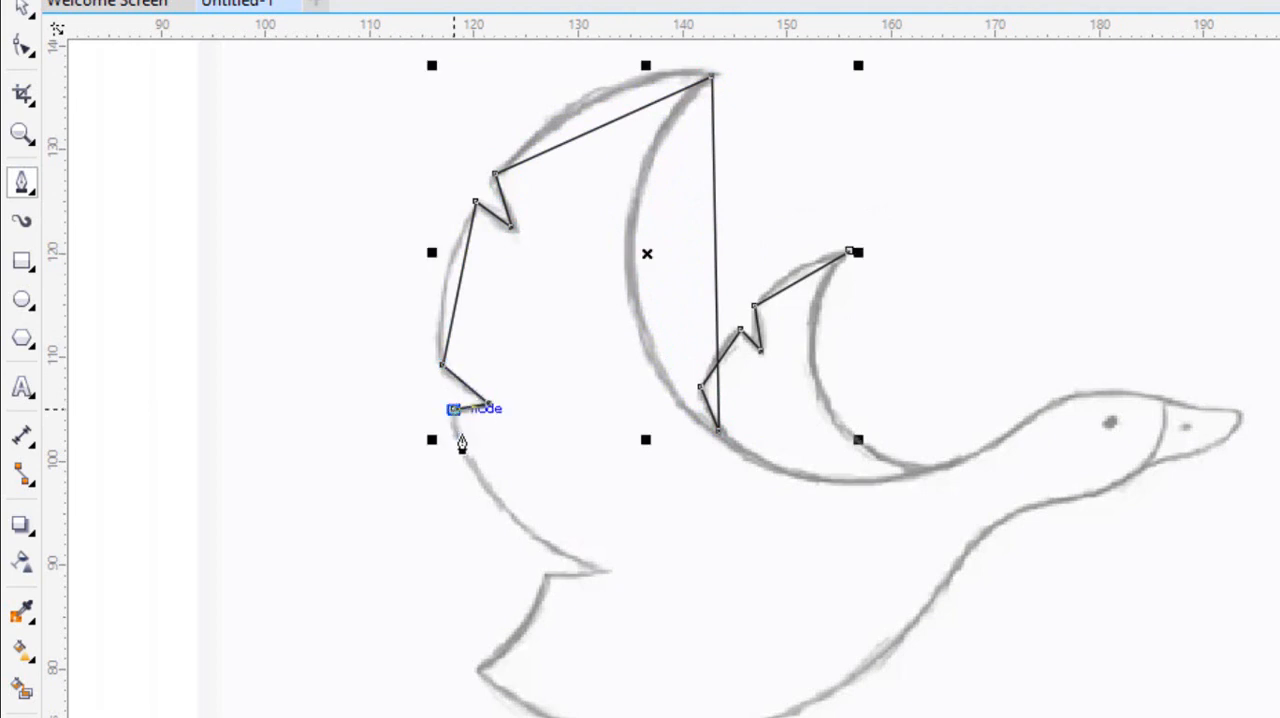
Extend the outline around the tail notch and tail tip, across the belly and along the underside of the neck to the beak's base.
click(597, 565)
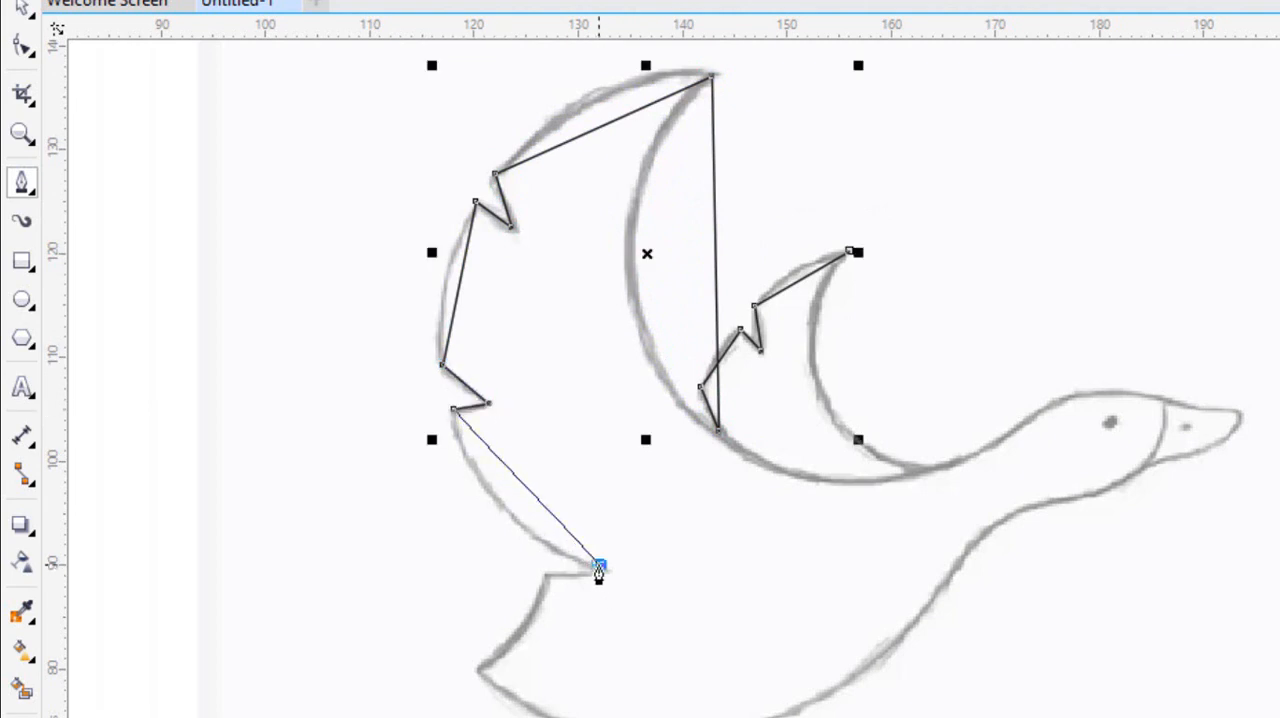
click(540, 574)
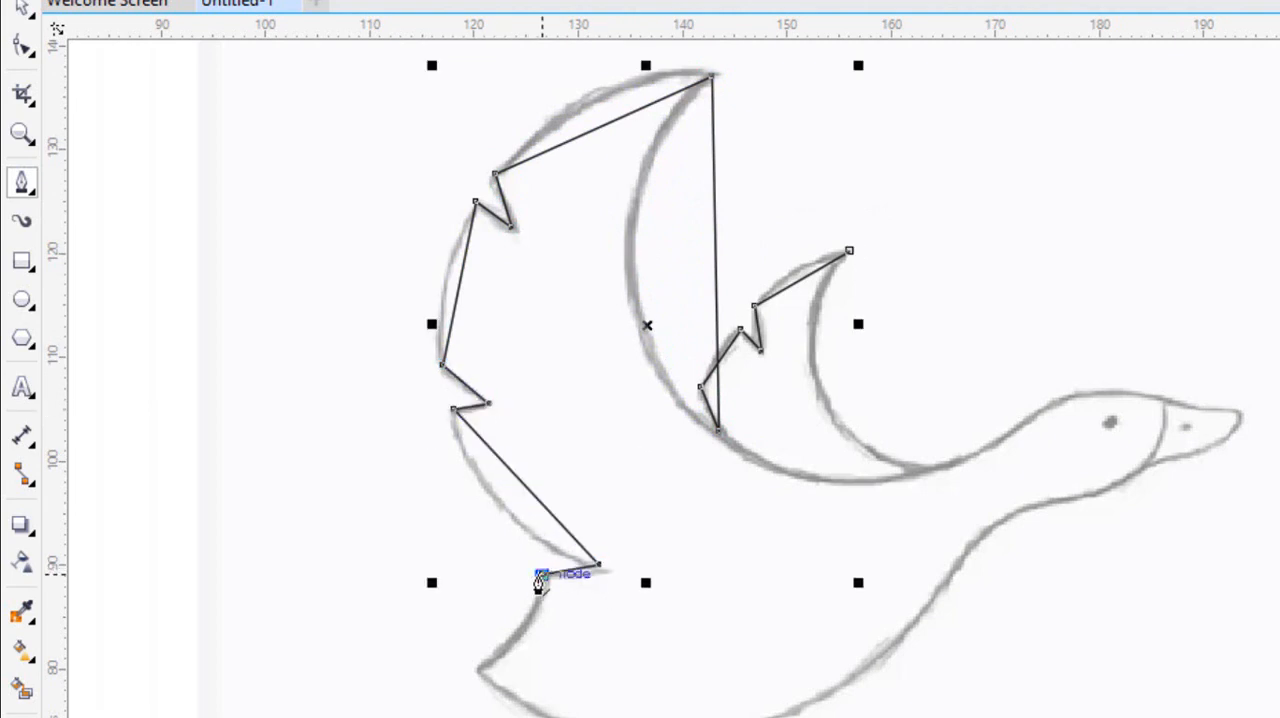
click(477, 666)
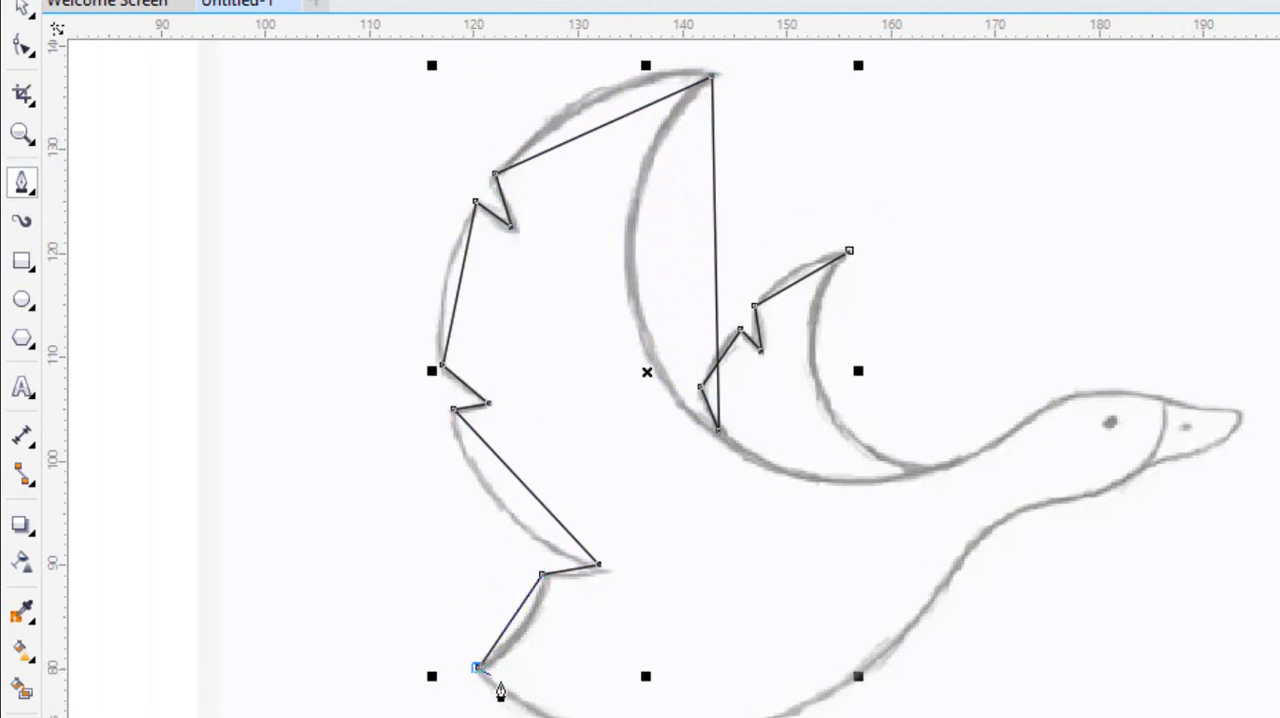
click(981, 531)
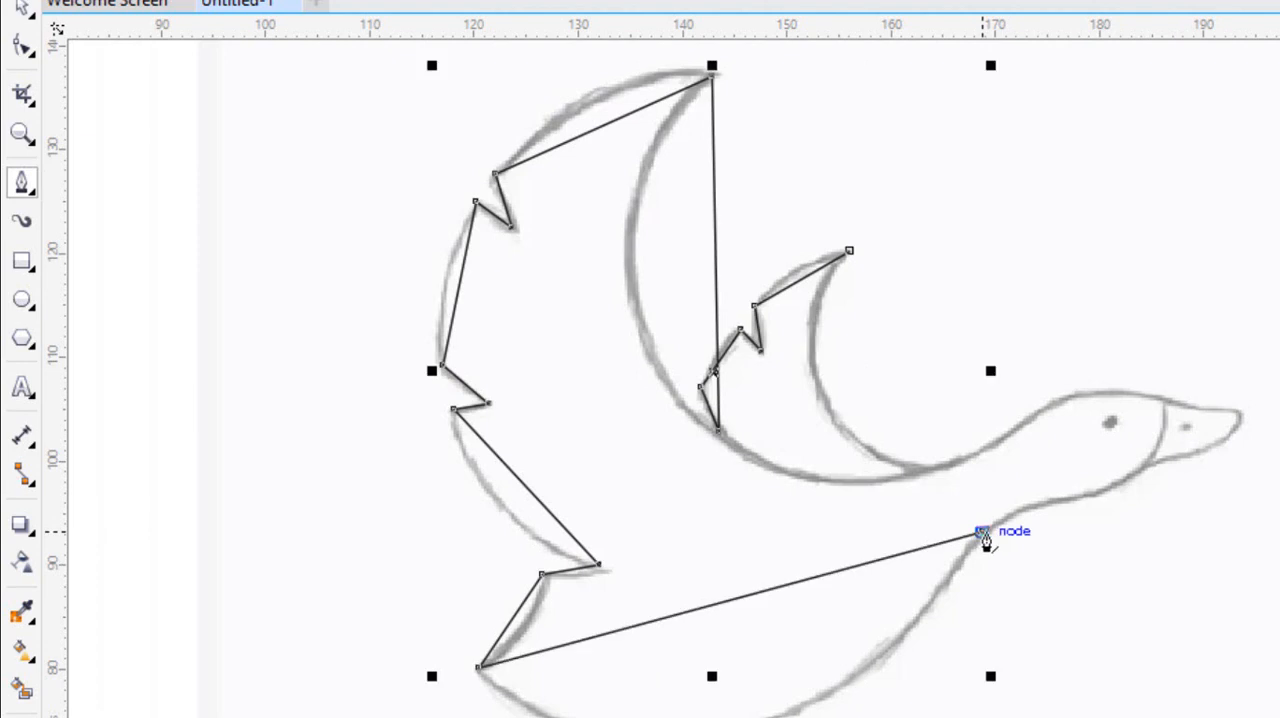
click(1064, 501)
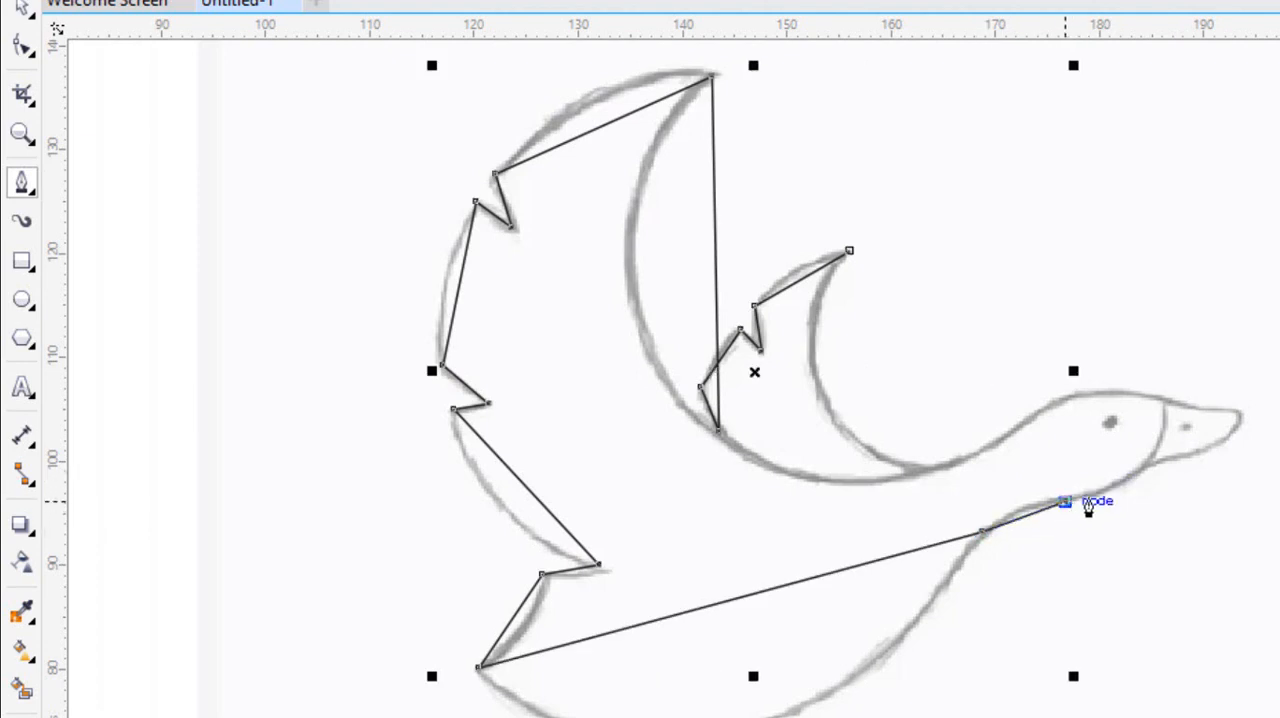
click(1149, 463)
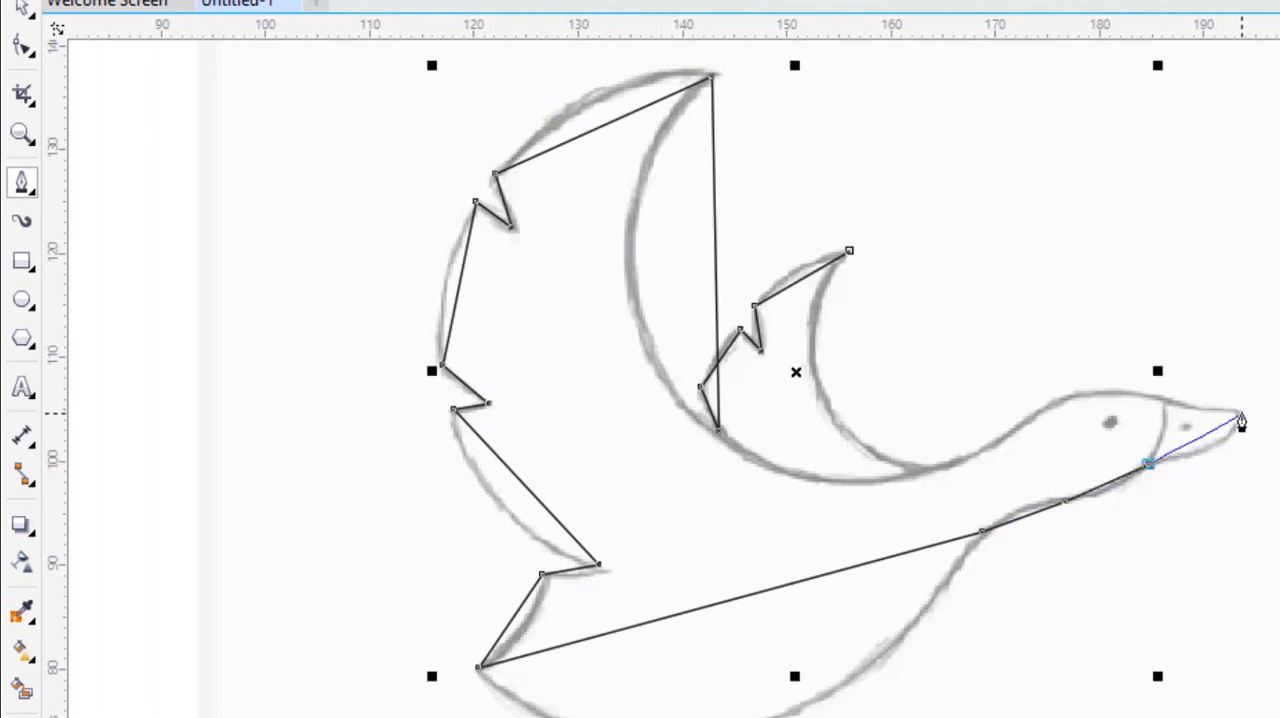
Trace the beak, top of the head and back of the neck, and close the outline at the small wing's tip.
click(1241, 412)
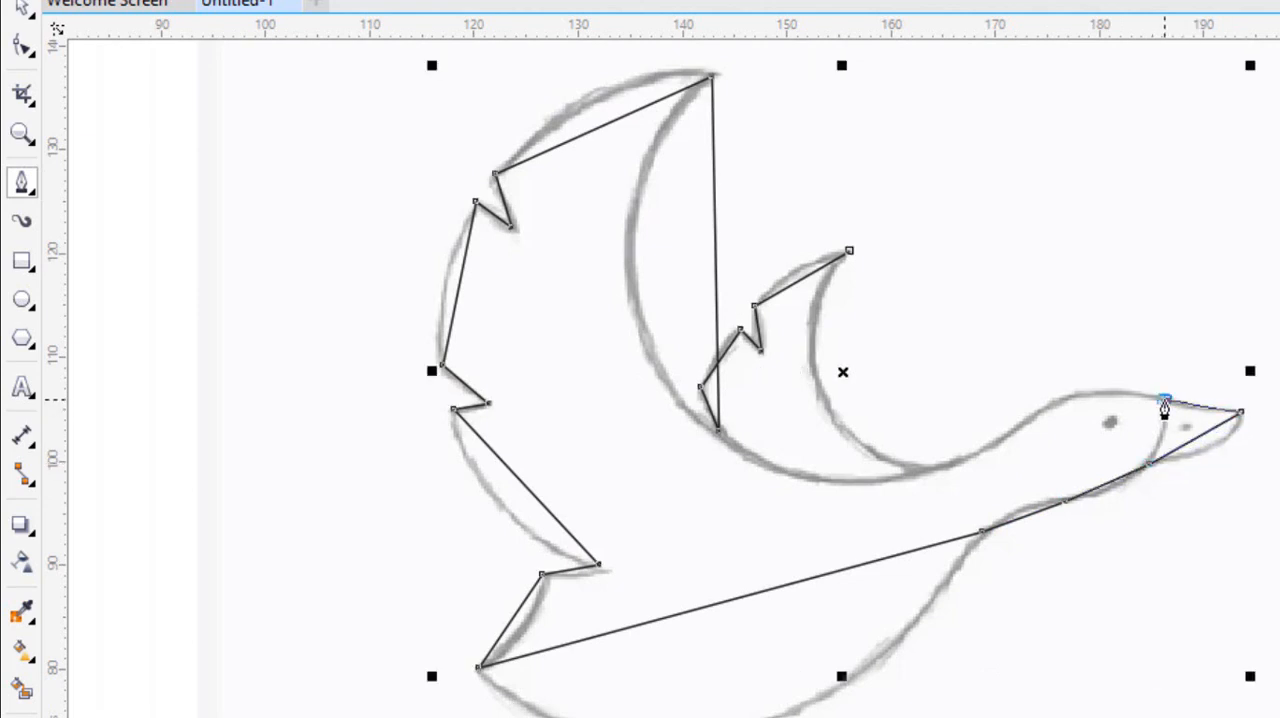
click(1066, 393)
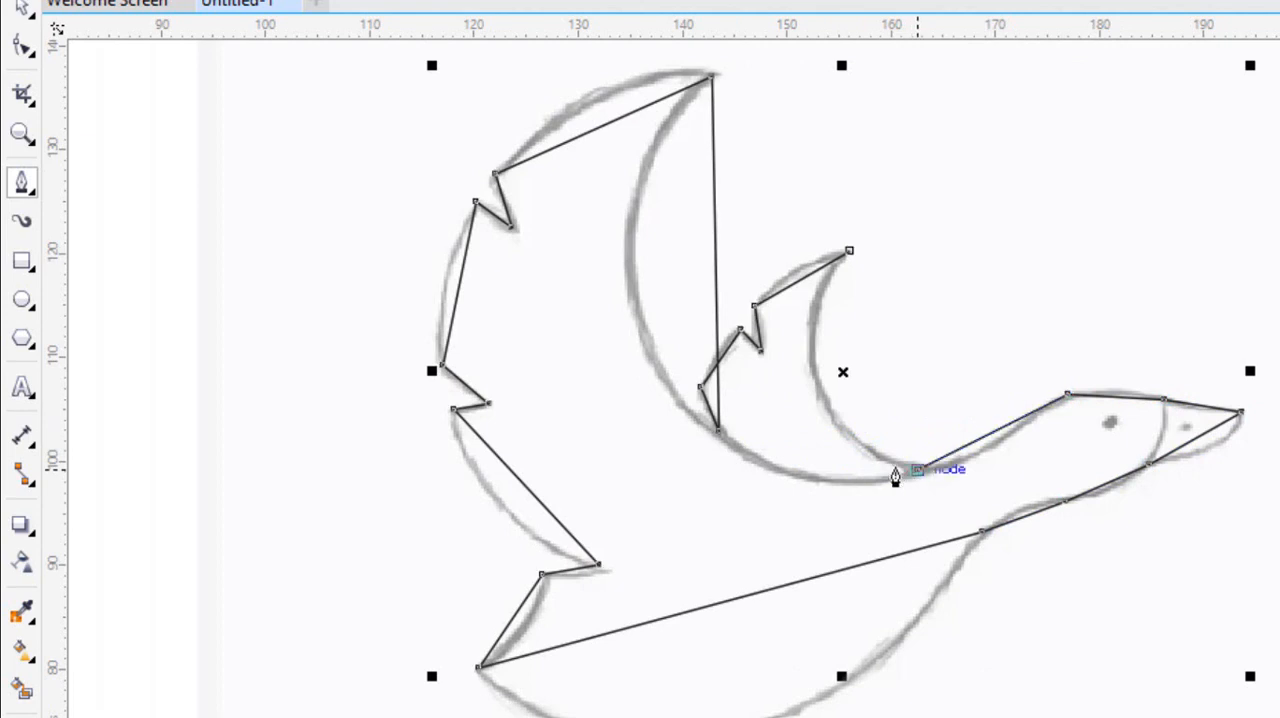
click(916, 469)
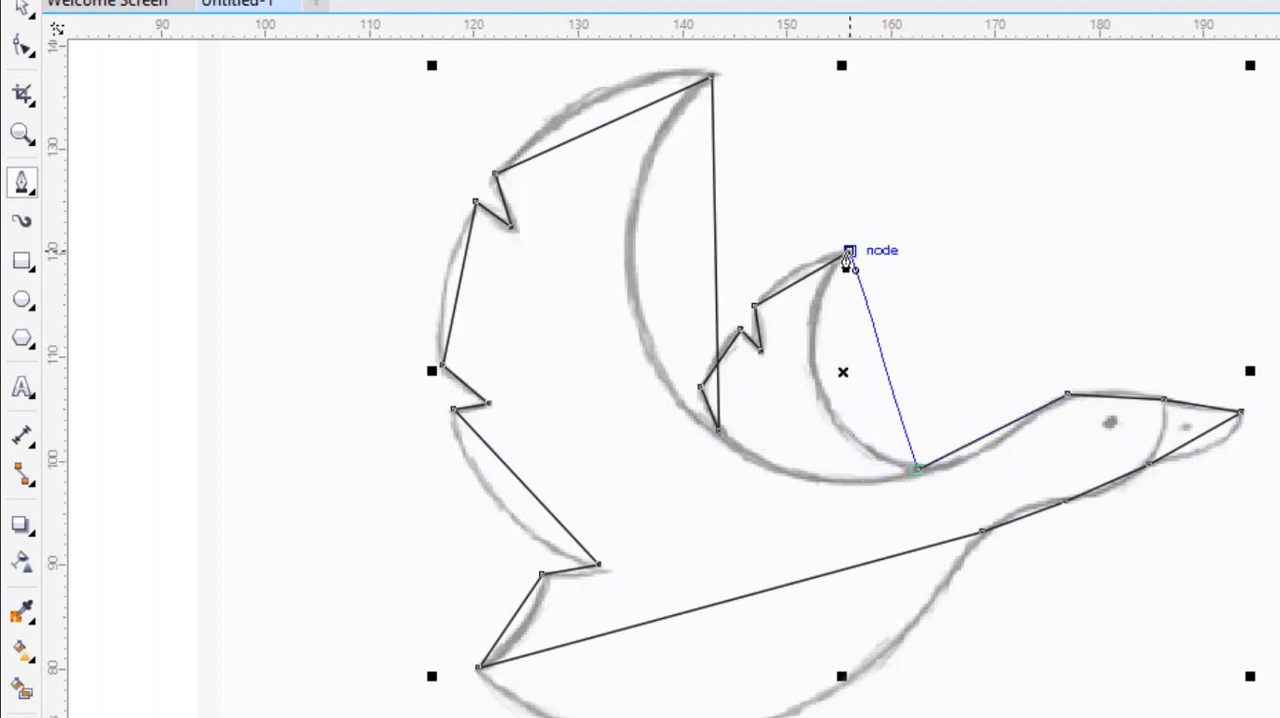
click(849, 252)
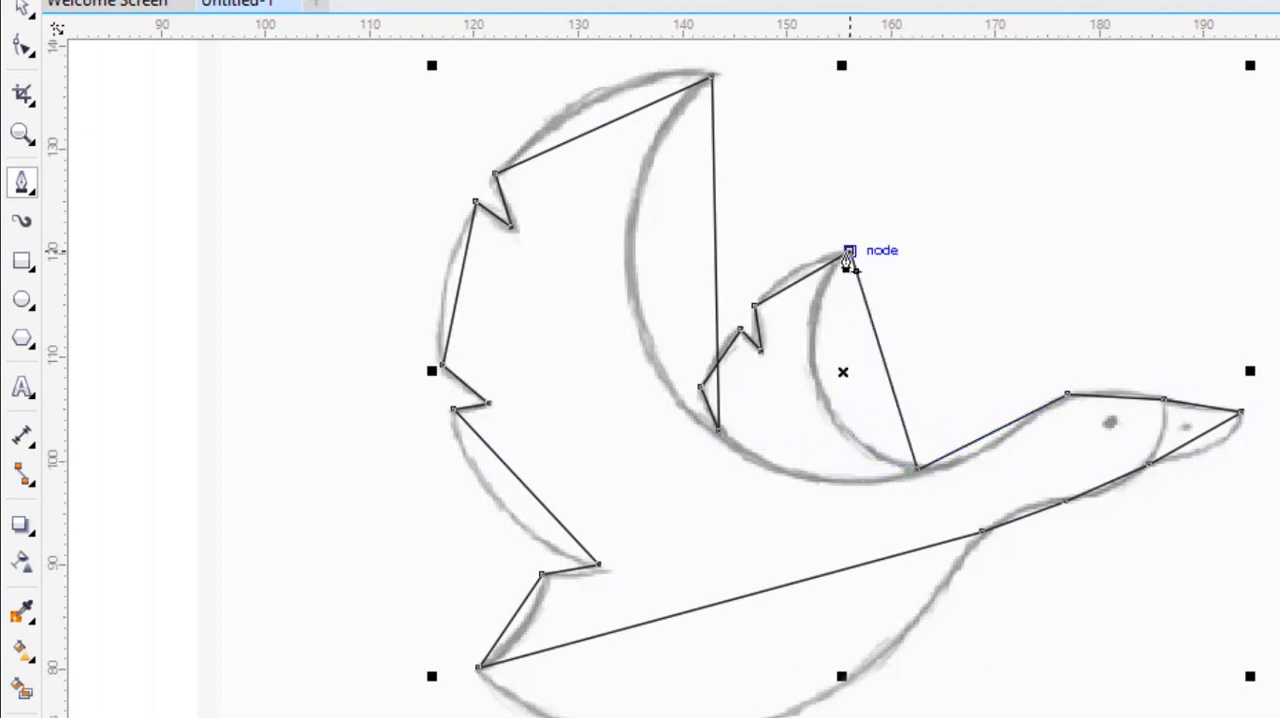
With the Shape tool, convert the large wing's upper outer segment to a curve and bend it onto the sketch line.
click(23, 50)
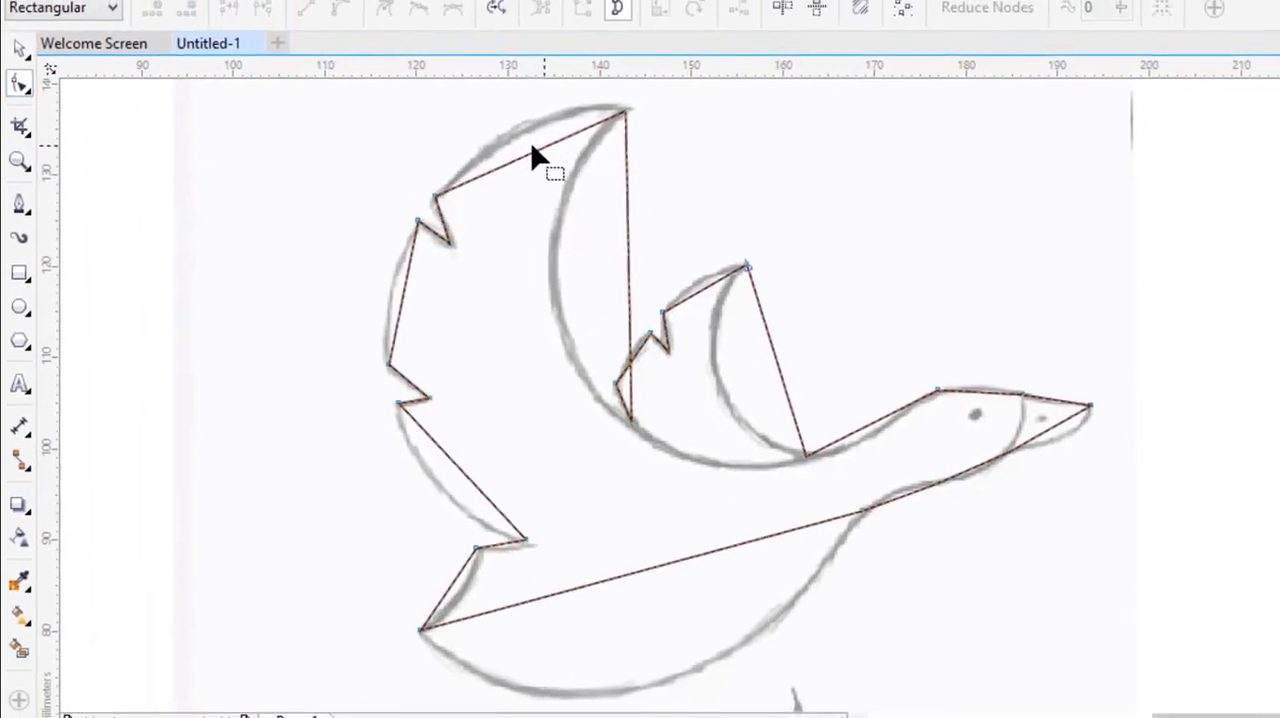
click(524, 156)
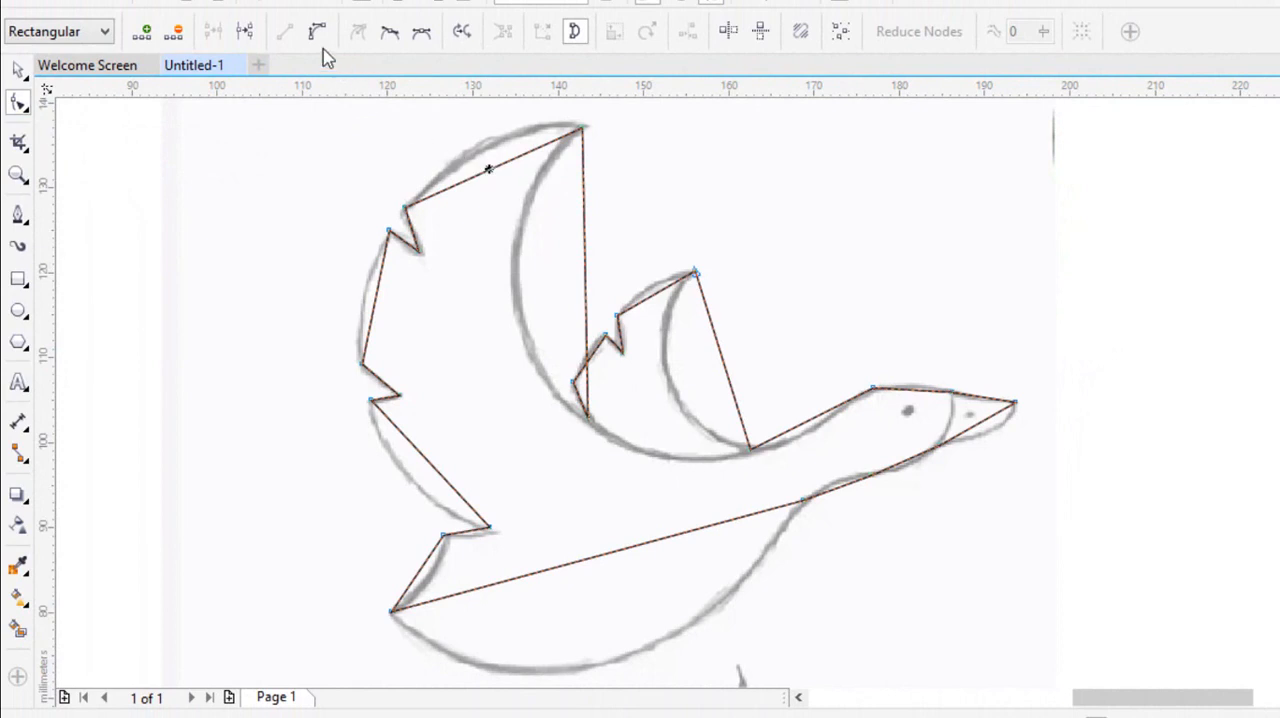
click(316, 33)
drag(490, 172, 480, 149)
click(479, 142)
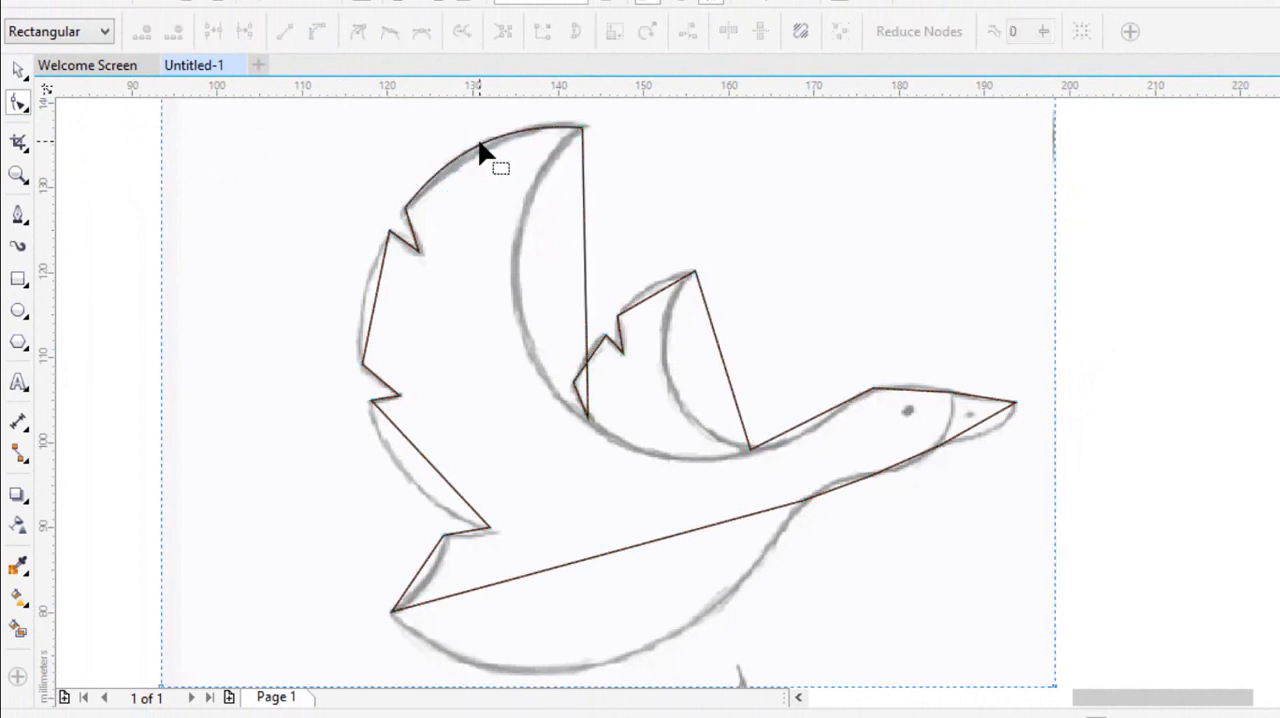
Convert the large wing's straight inner edge to a curve, bend it onto the sketch, and adjust its lower handle to match.
click(586, 267)
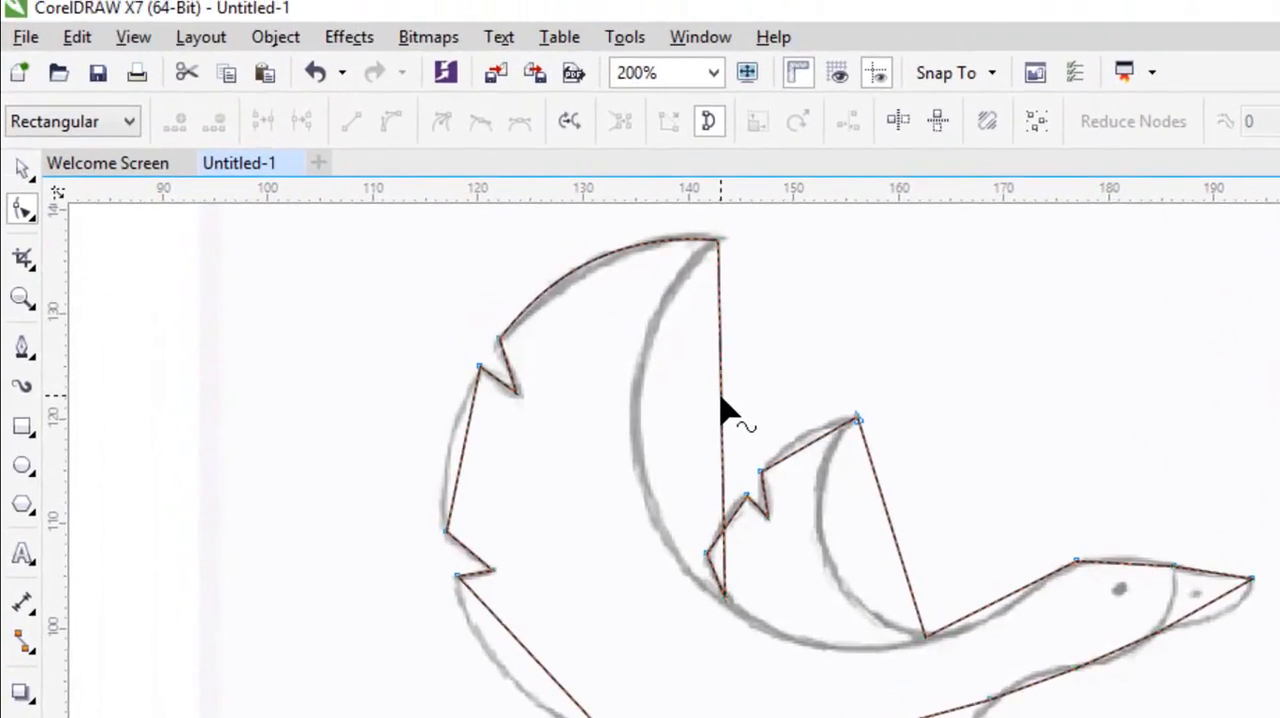
click(736, 420)
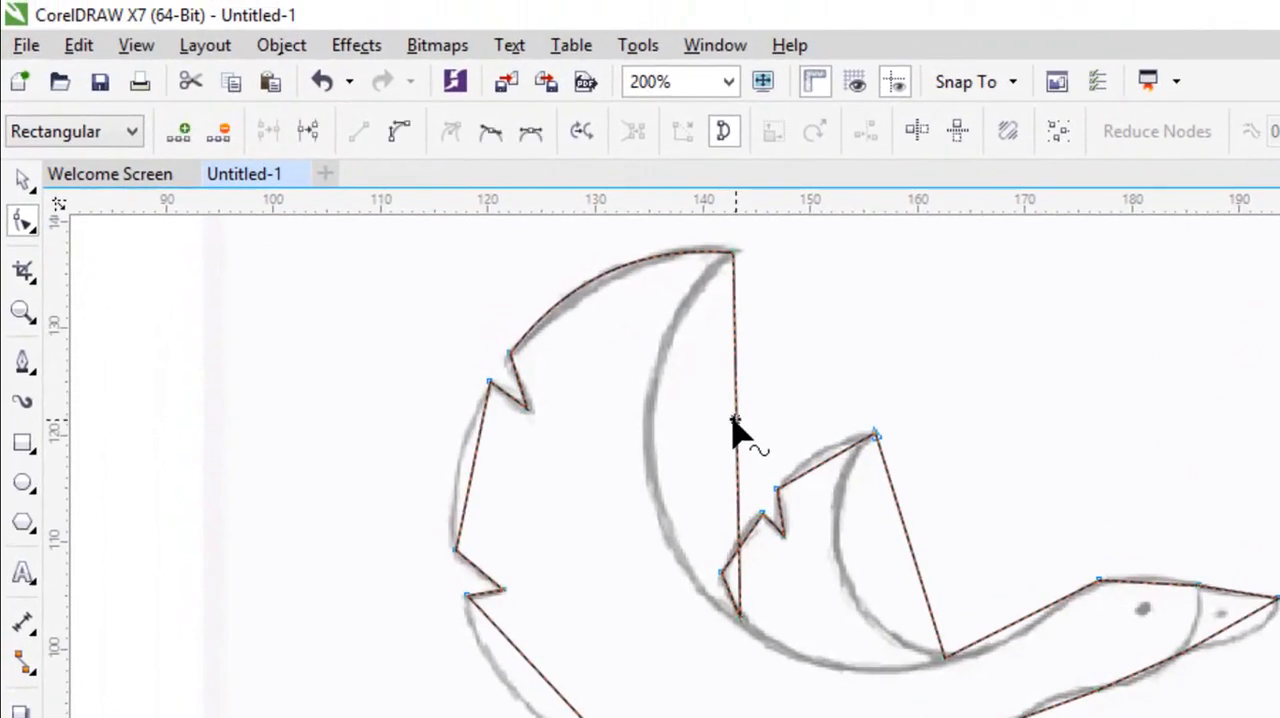
click(398, 137)
drag(738, 434, 645, 429)
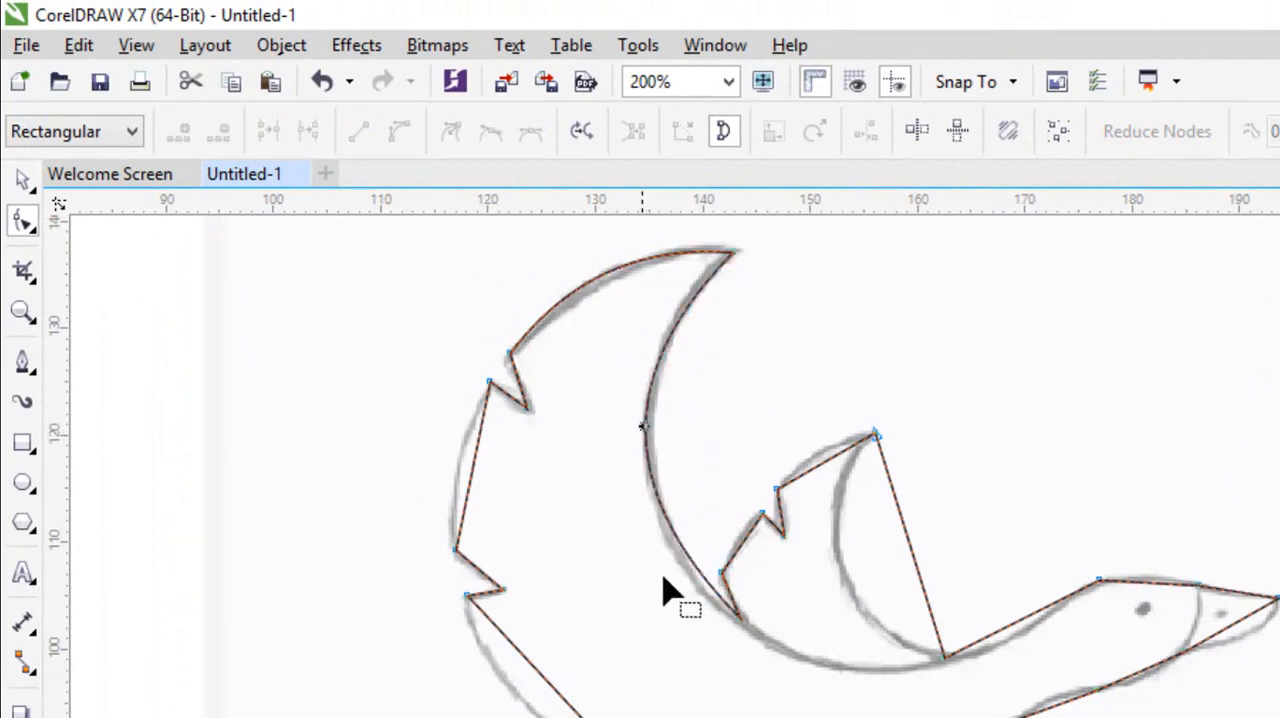
click(740, 625)
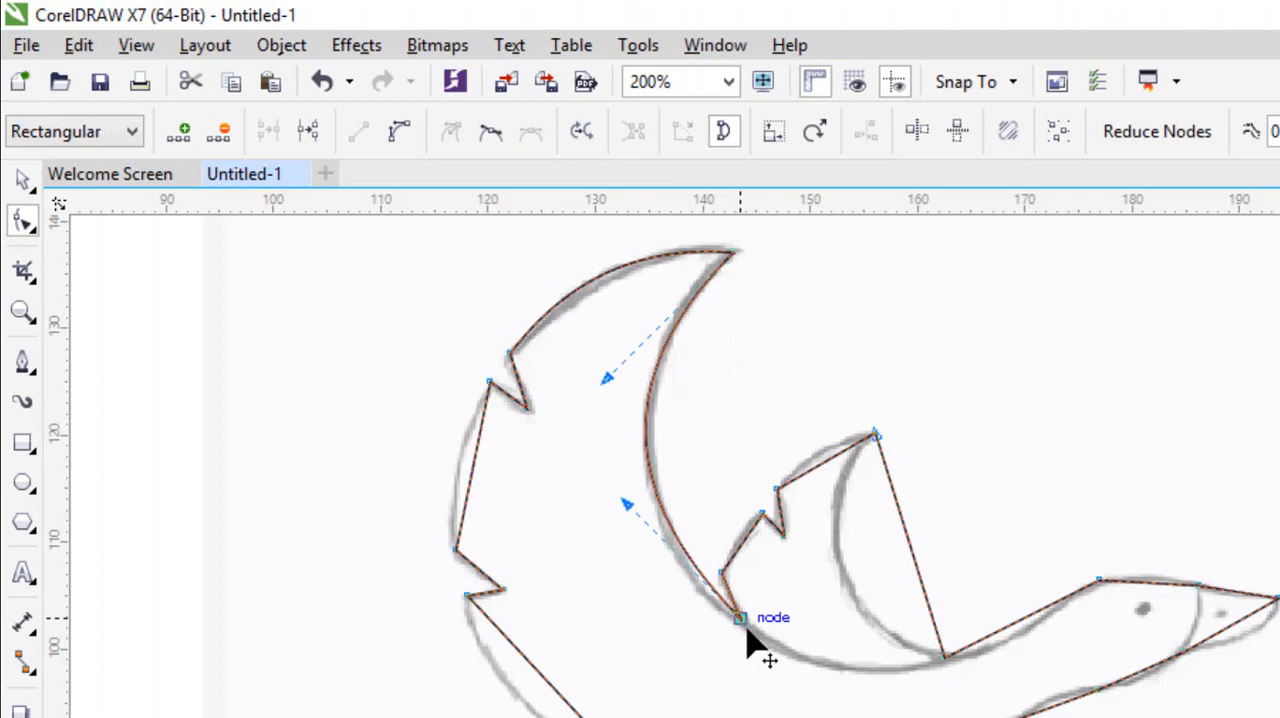
drag(625, 503, 627, 537)
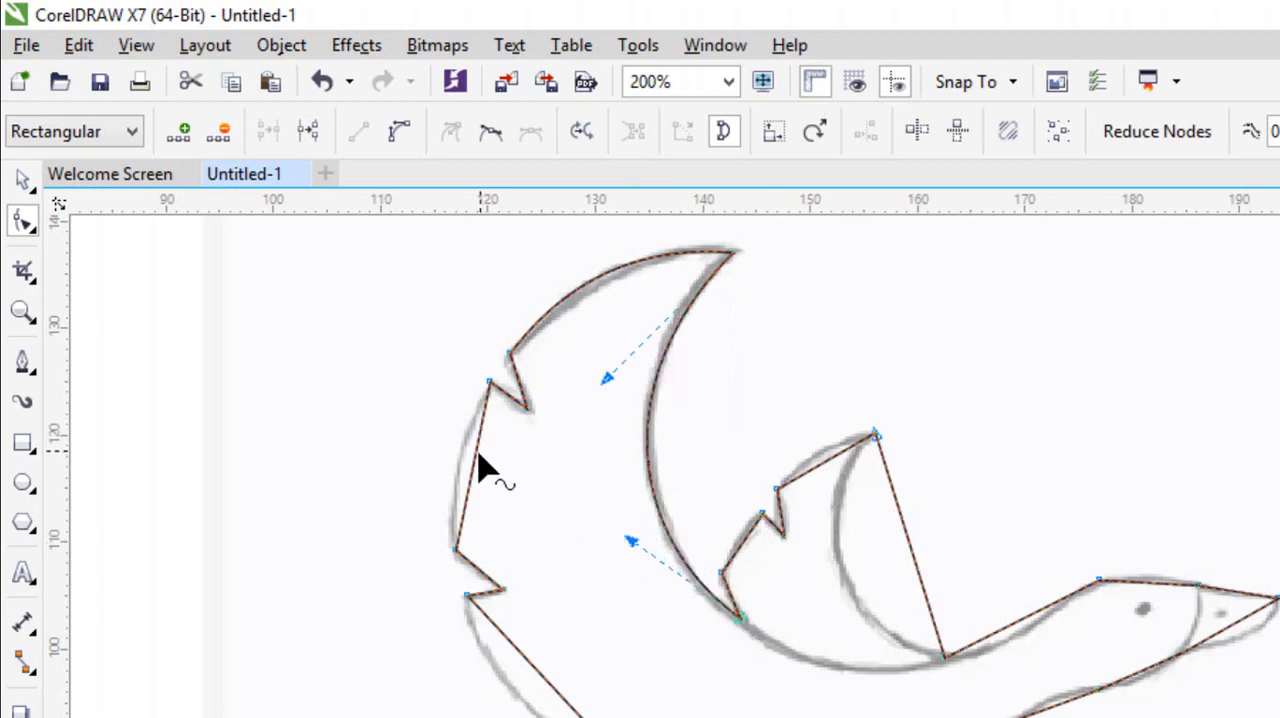
Convert the large wing's two remaining straight outer segments, between and below the feather notches, to curves and bend them along the sketch.
click(476, 460)
click(400, 133)
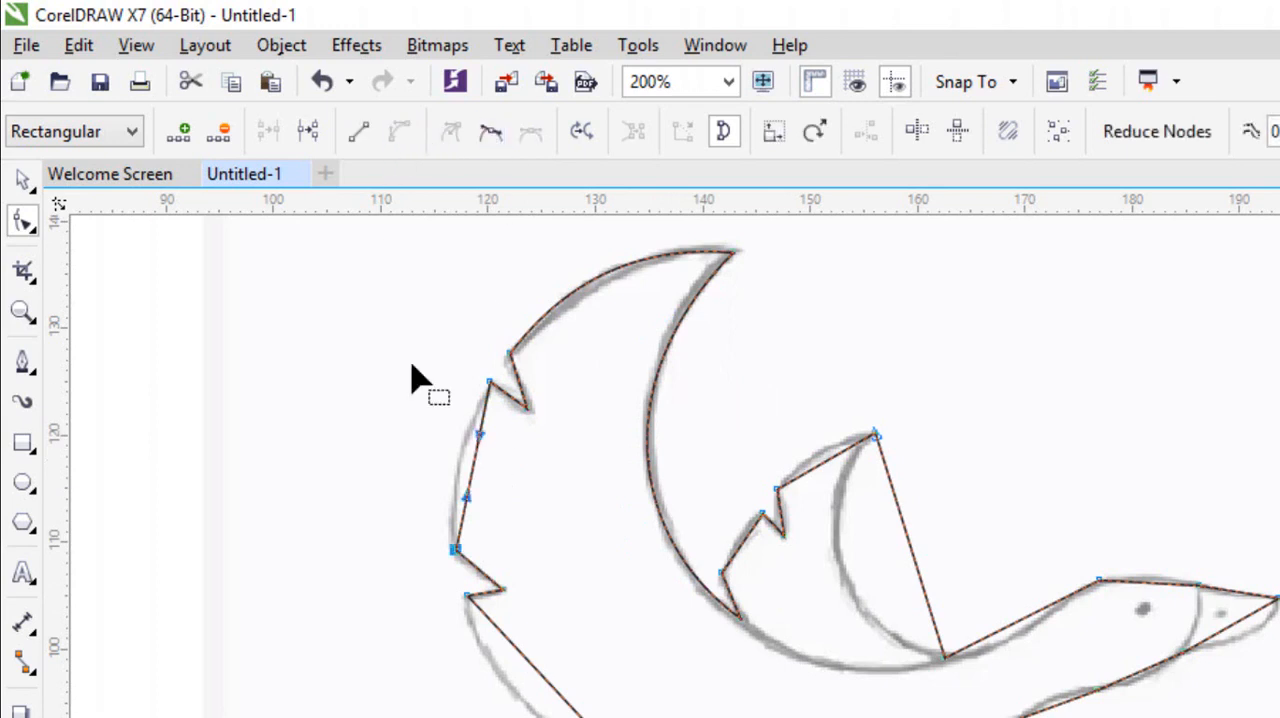
drag(470, 468, 455, 462)
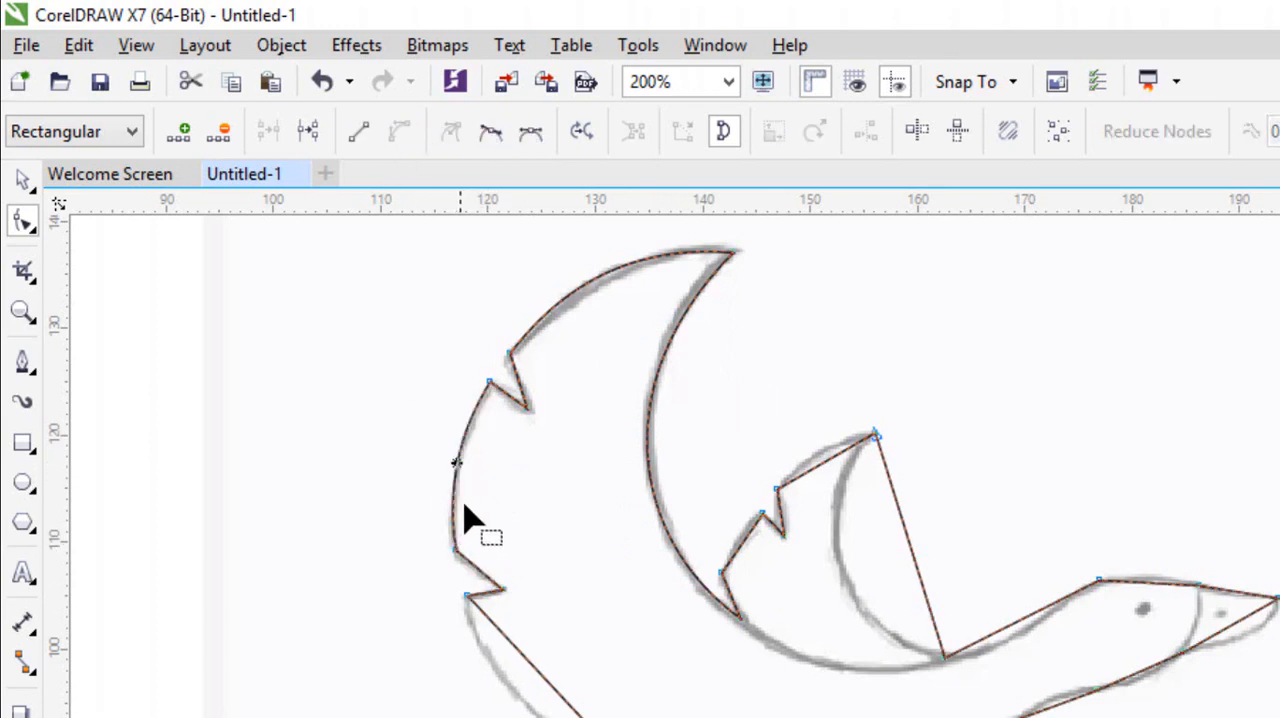
click(545, 688)
click(400, 131)
drag(545, 688, 517, 708)
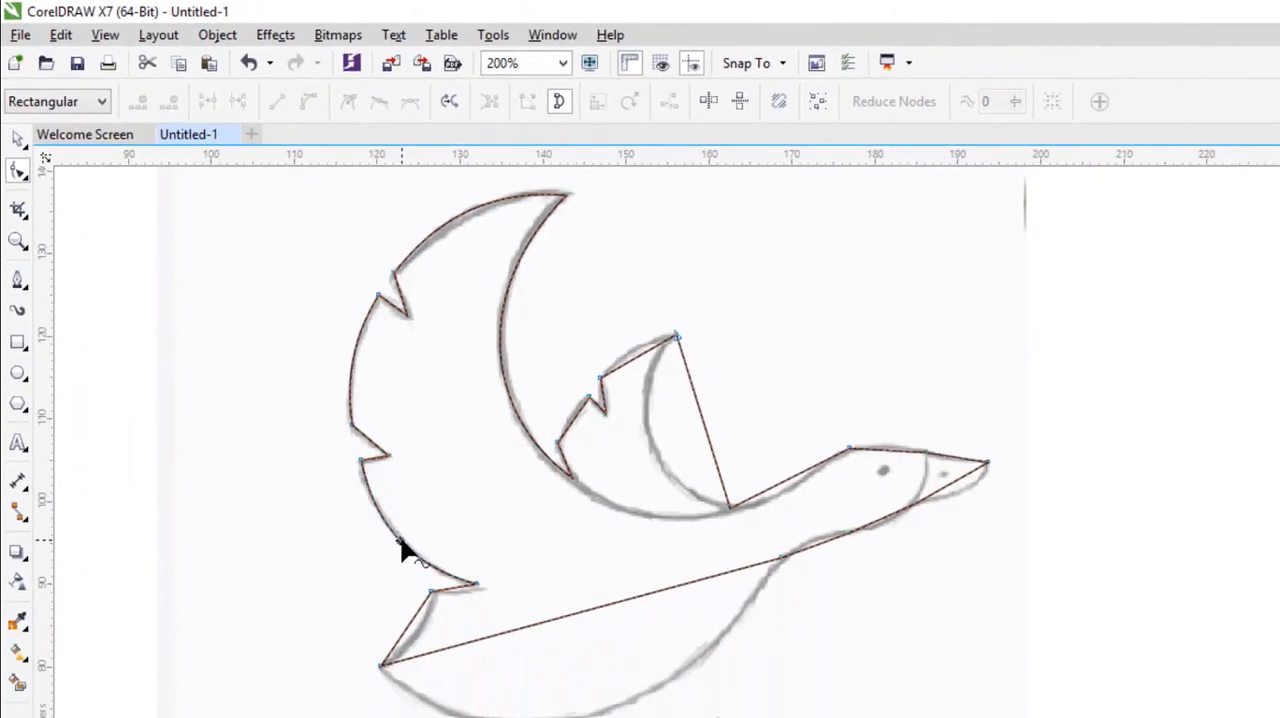
Convert the short segment between the tail notch and tail tip to a curve and bend it inward along the sketch.
click(405, 628)
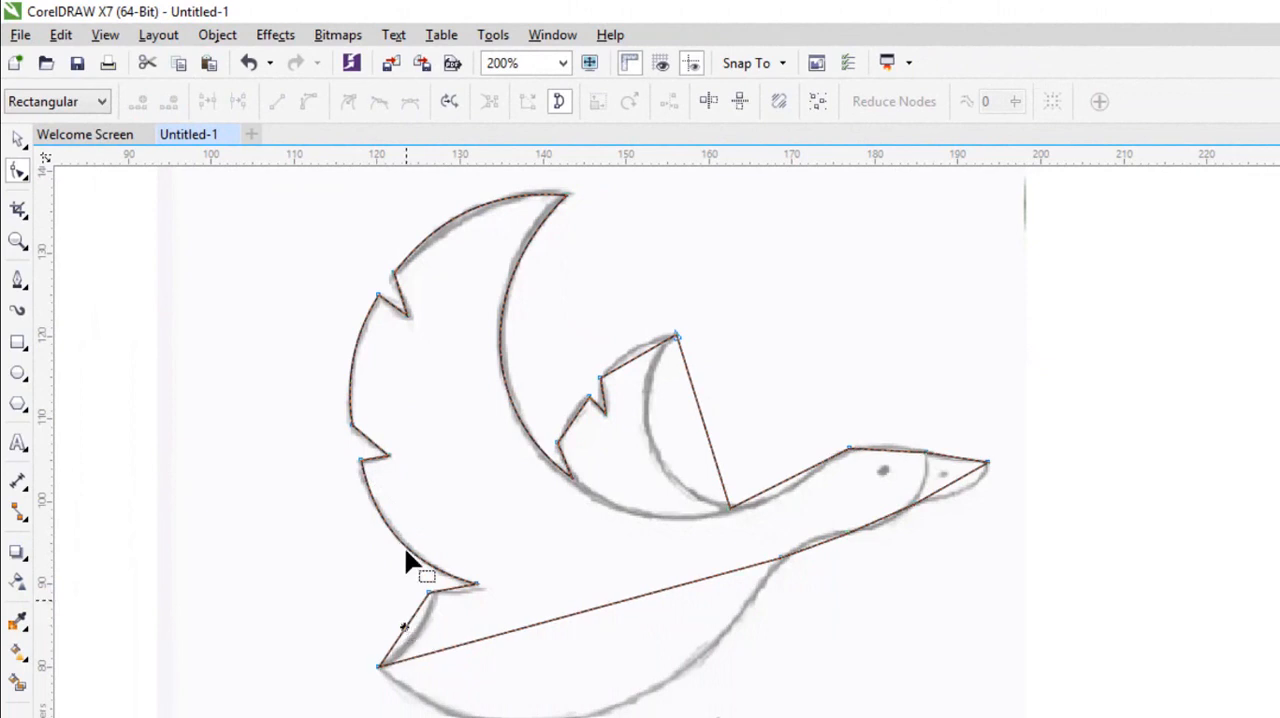
click(404, 629)
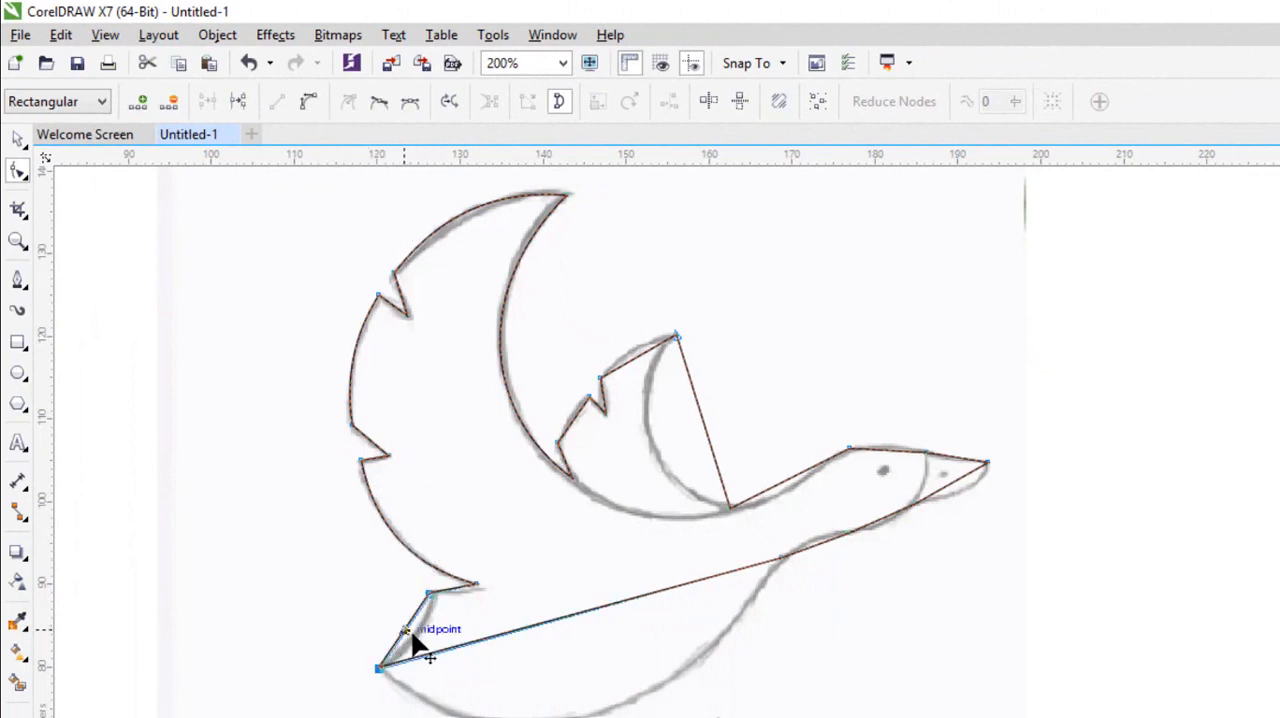
scroll(412, 642, up, 1)
click(311, 101)
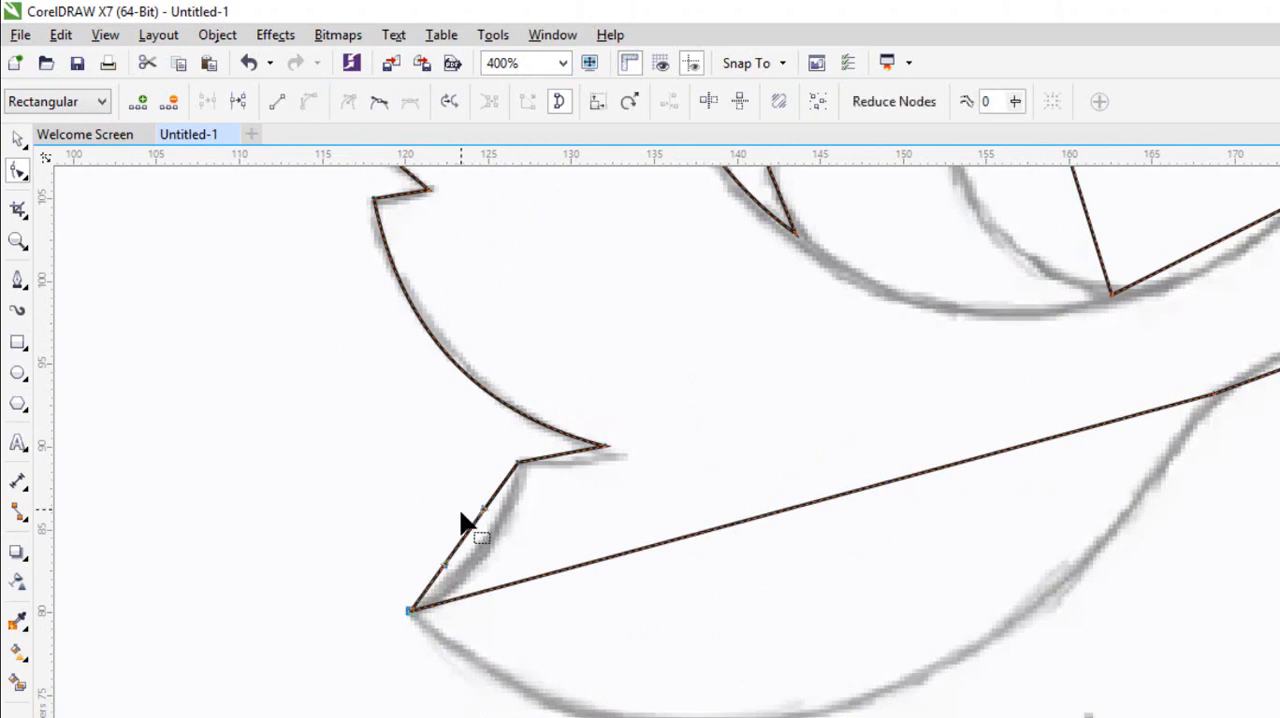
mouse_move(470, 545)
mouse_down()
mouse_move(491, 557)
mouse_move(487, 545)
mouse_up()
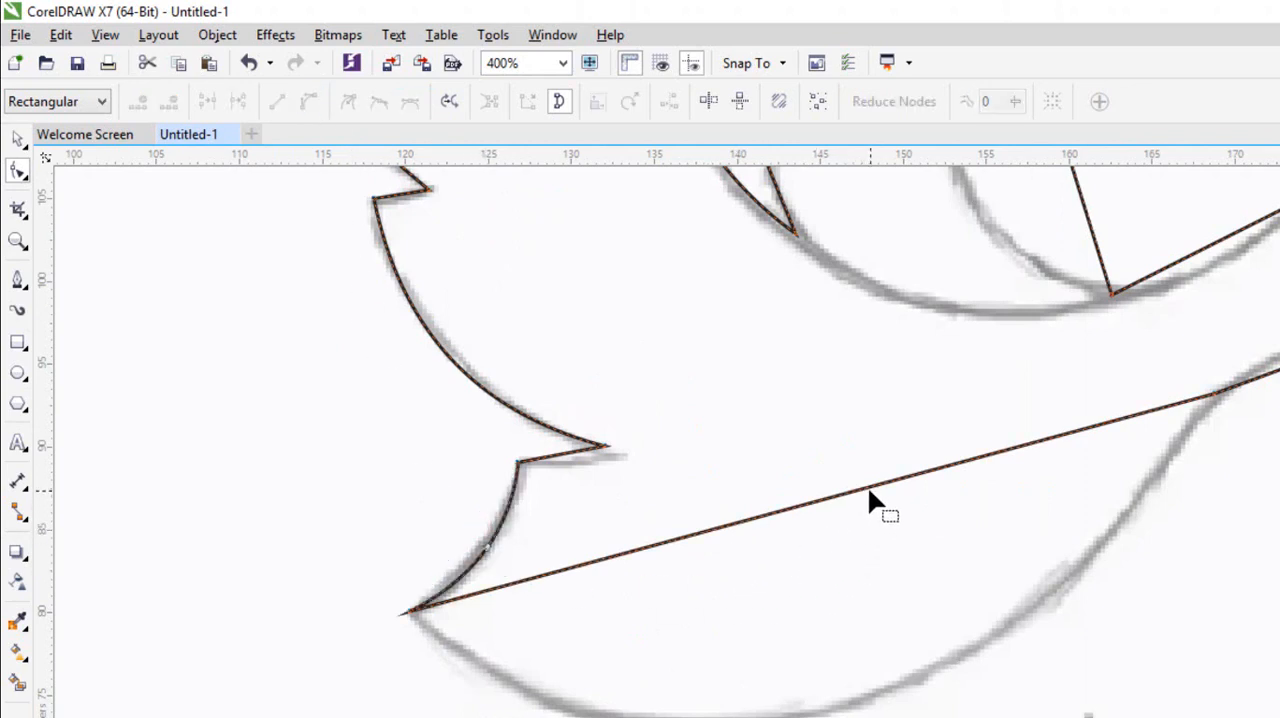
Convert the straight belly segment to a curve and pull it down onto the sketched belly line.
click(830, 495)
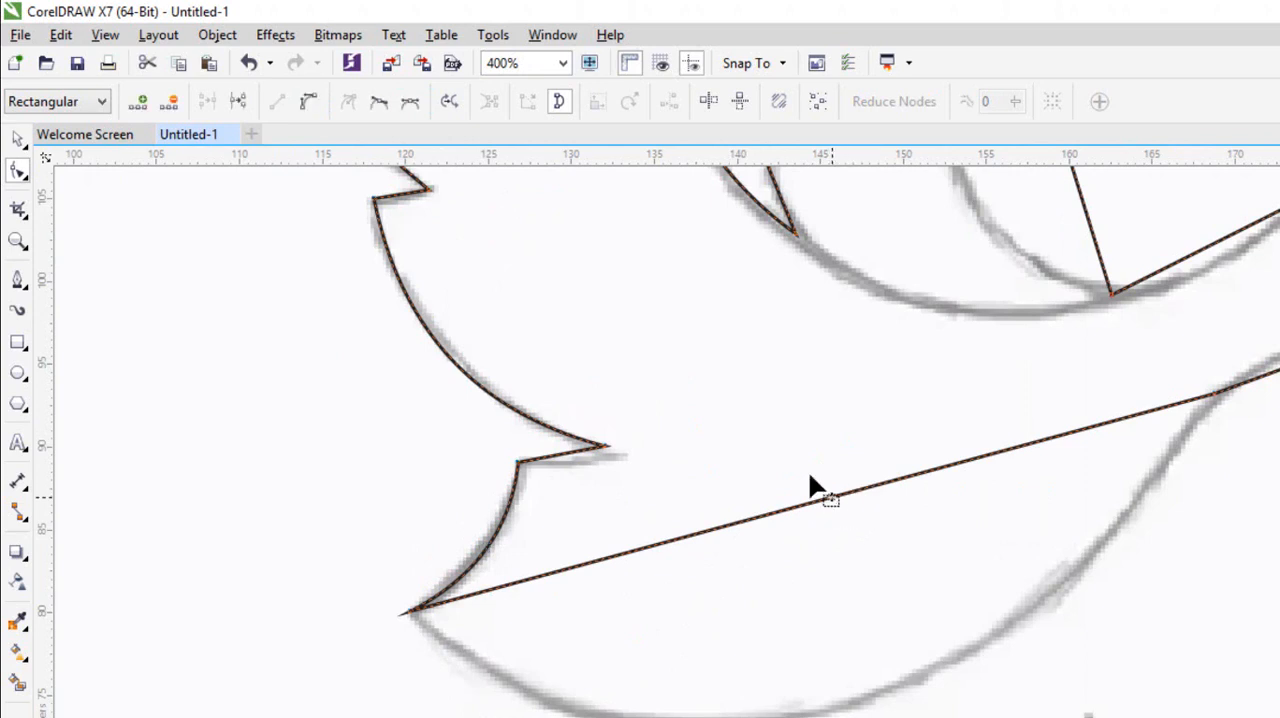
click(311, 101)
drag(833, 497, 806, 717)
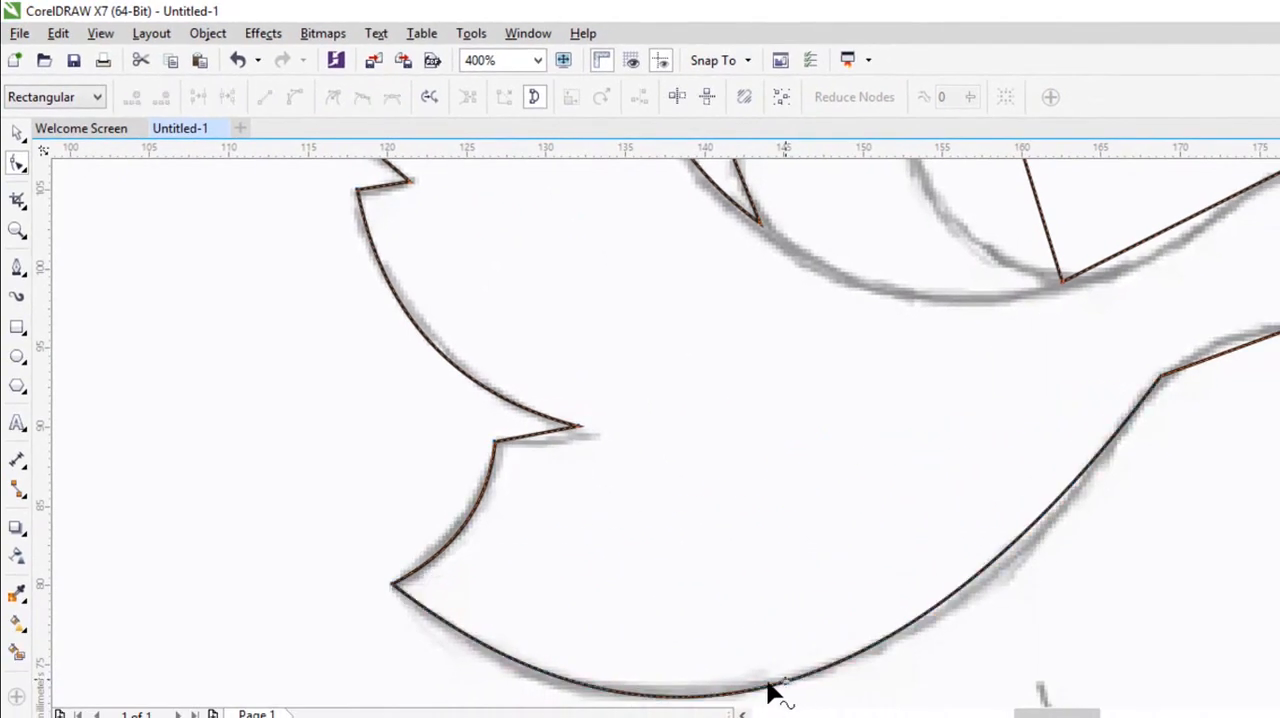
Try deleting the node at the tail tip and undo the deletion.
scroll(408, 601, up, 2)
click(384, 575)
key(Delete)
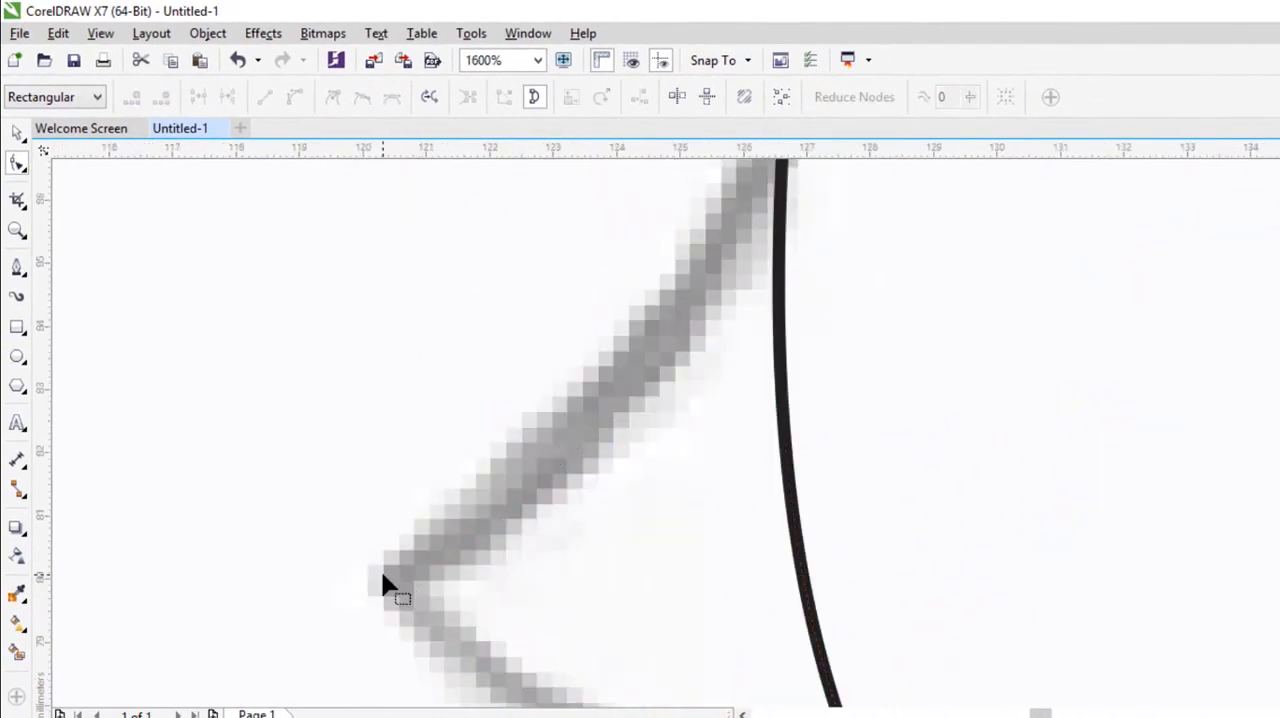
scroll(514, 462, down, 3)
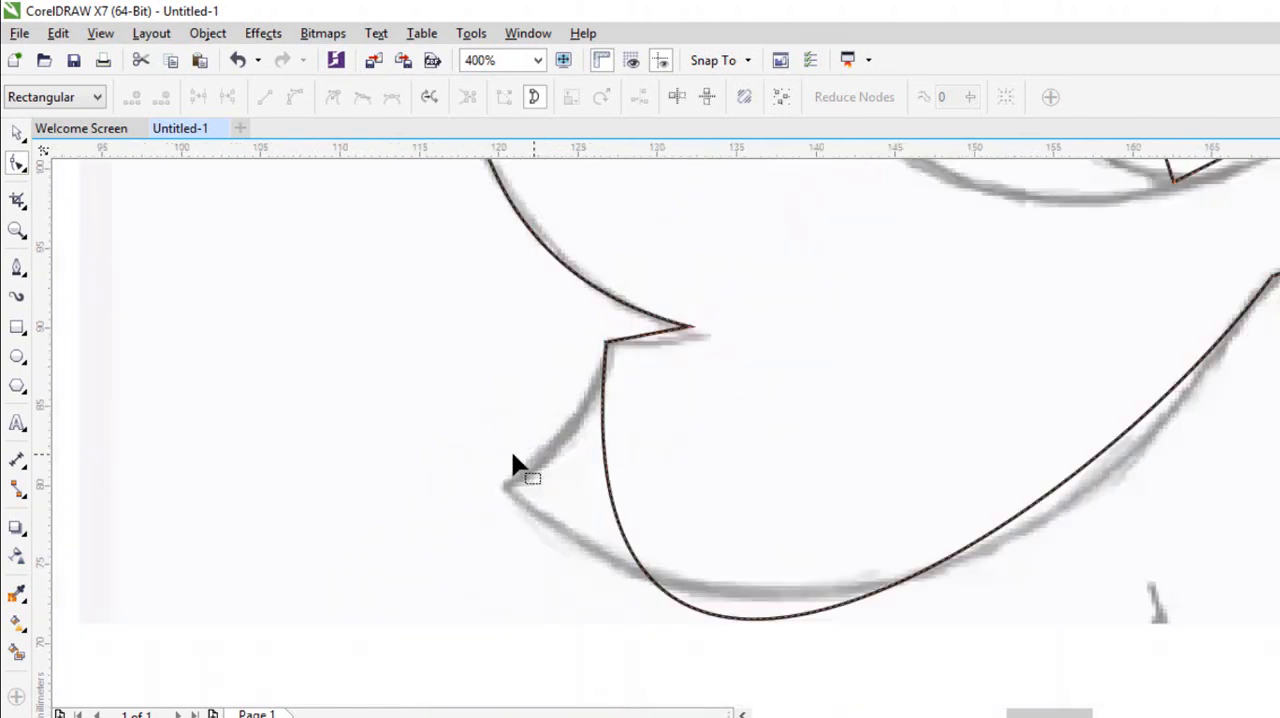
scroll(568, 468, up, 1)
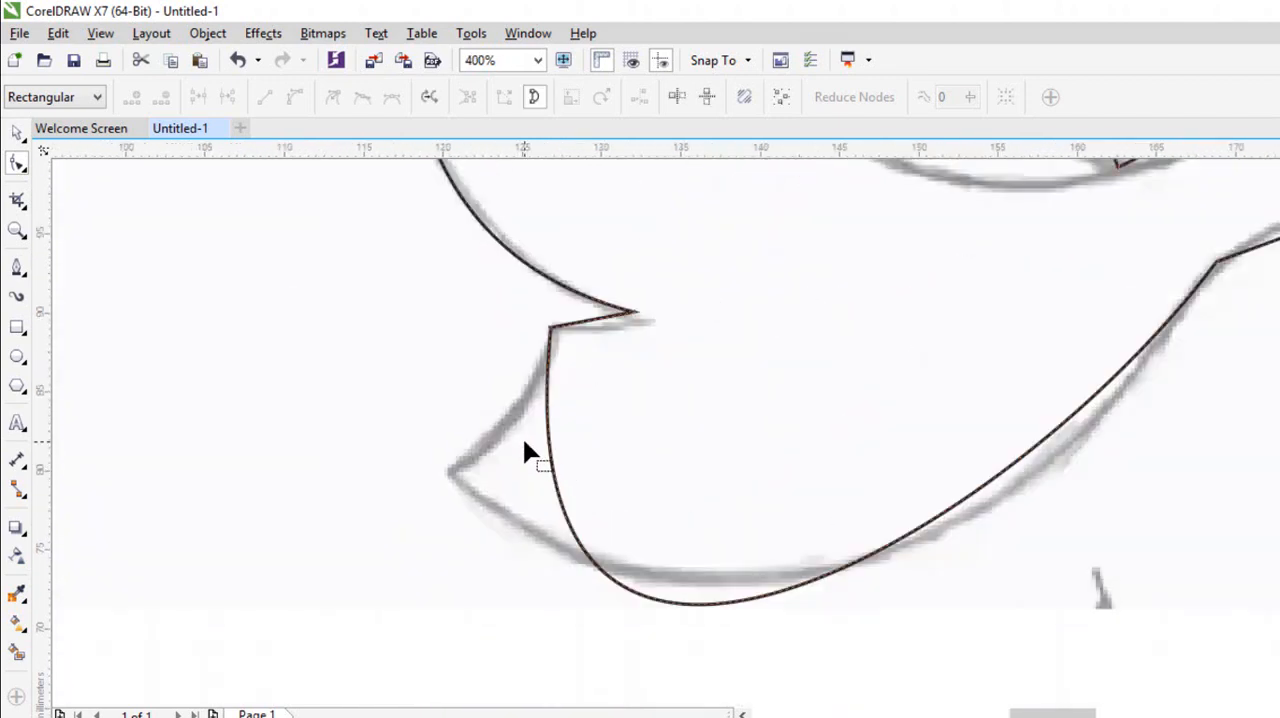
key(ctrl+z)
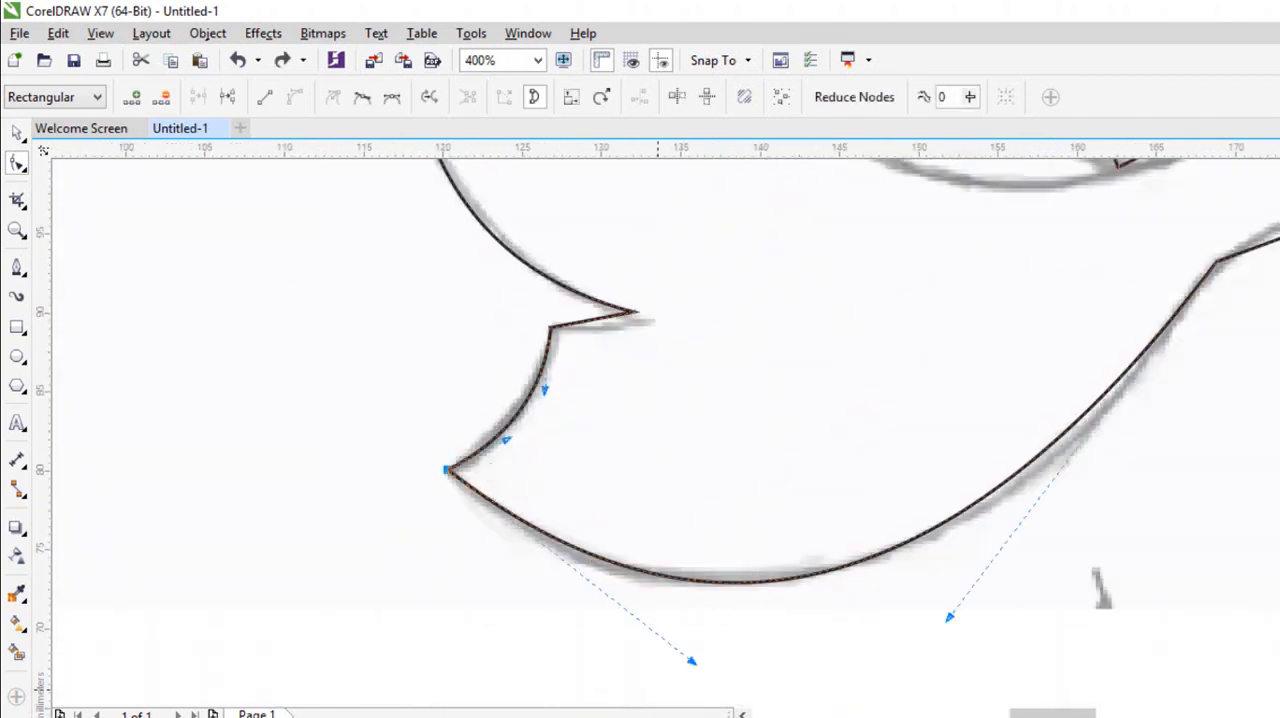
Adjust both control handles of the belly curve so it follows the sketched belly more closely.
drag(692, 666, 620, 666)
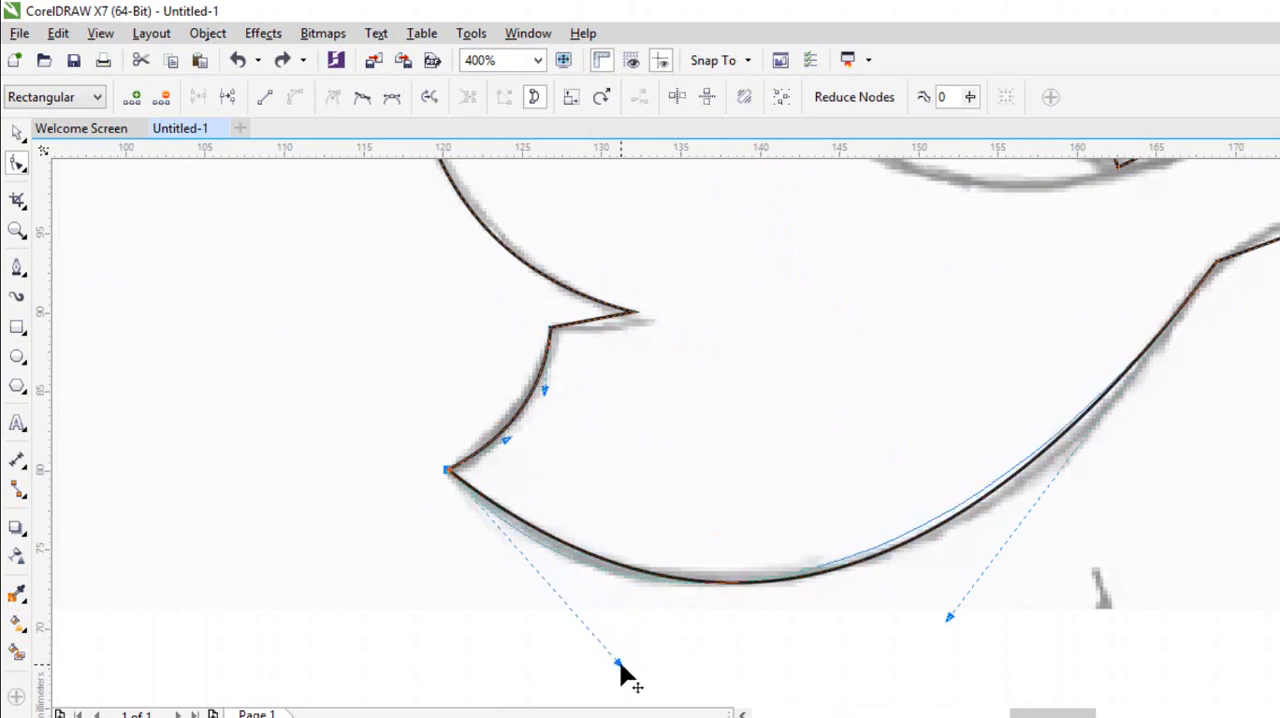
drag(947, 613, 996, 616)
scroll(940, 460, down, 4)
scroll(946, 449, up, 4)
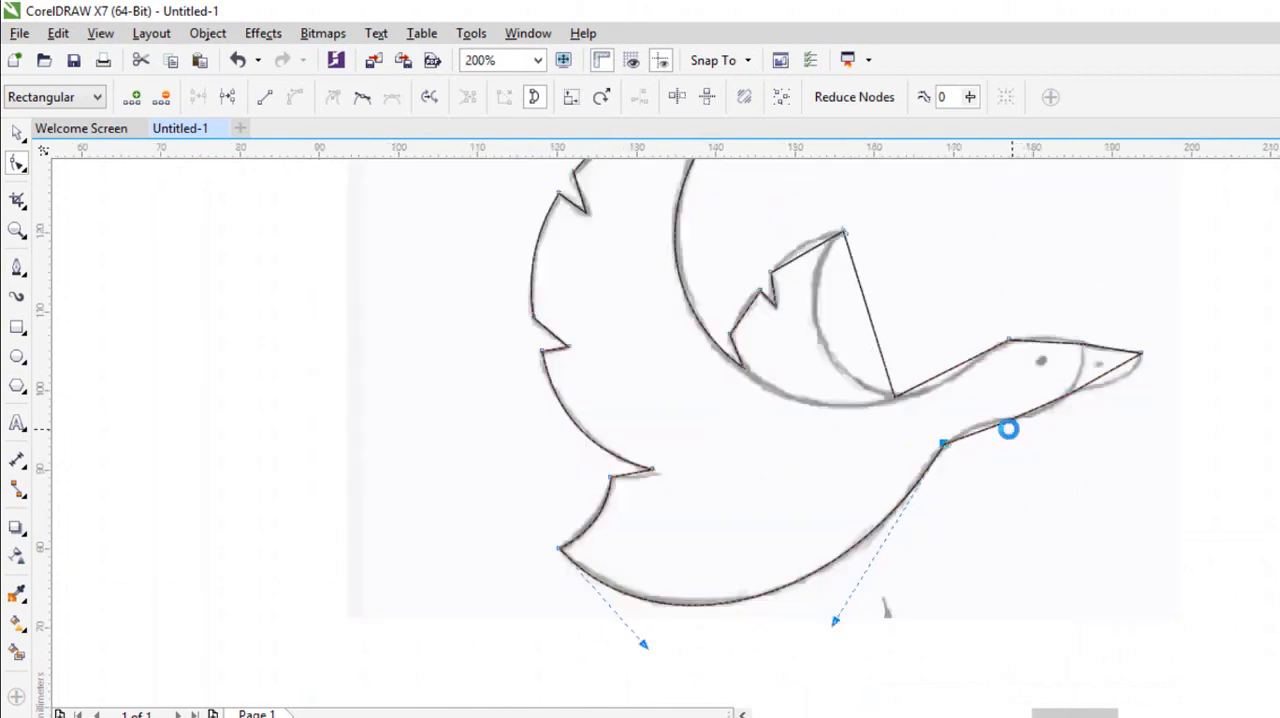
Try adding a node midway along the neck's first underside segment to reshape it, and remove the added node.
scroll(876, 452, up, 1)
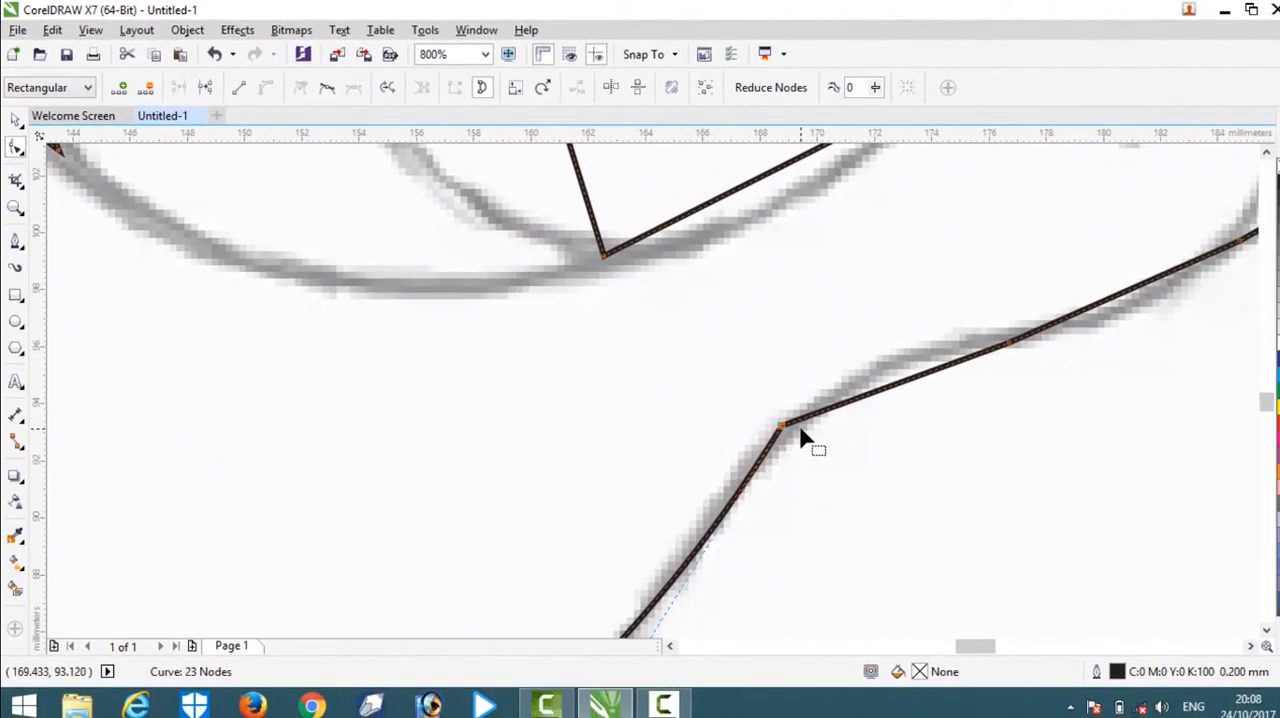
click(912, 379)
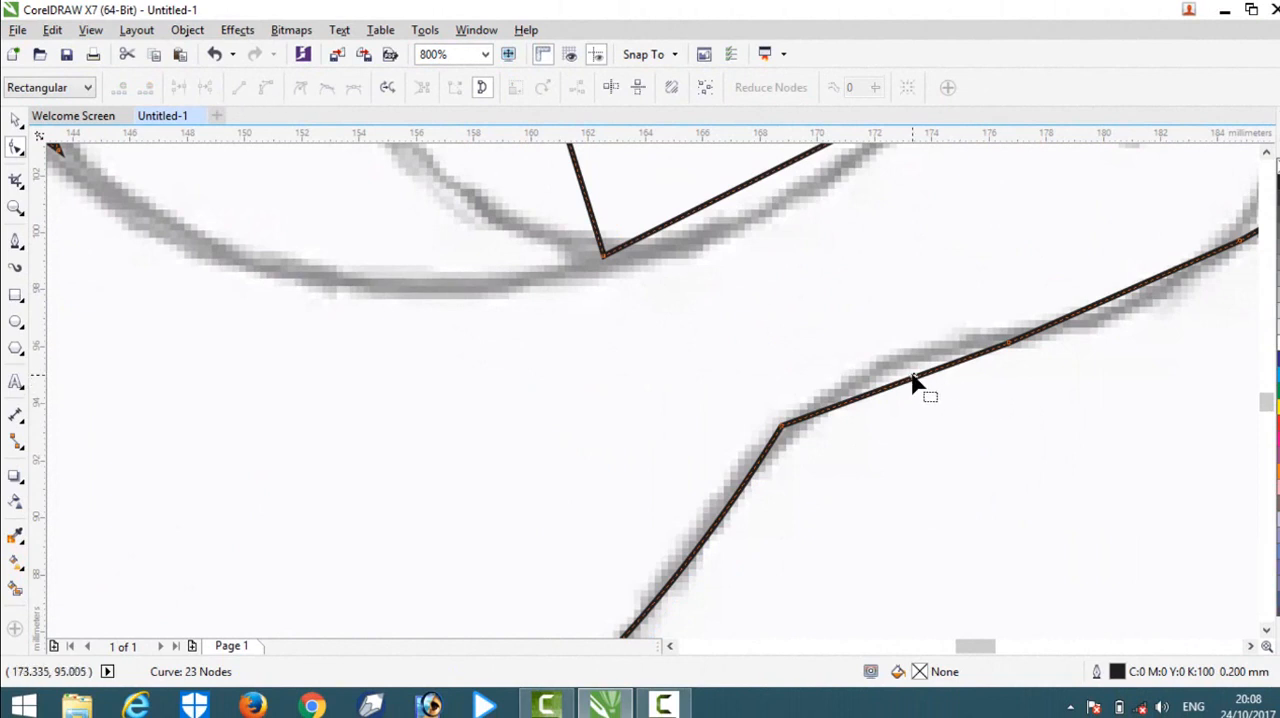
drag(912, 390, 899, 388)
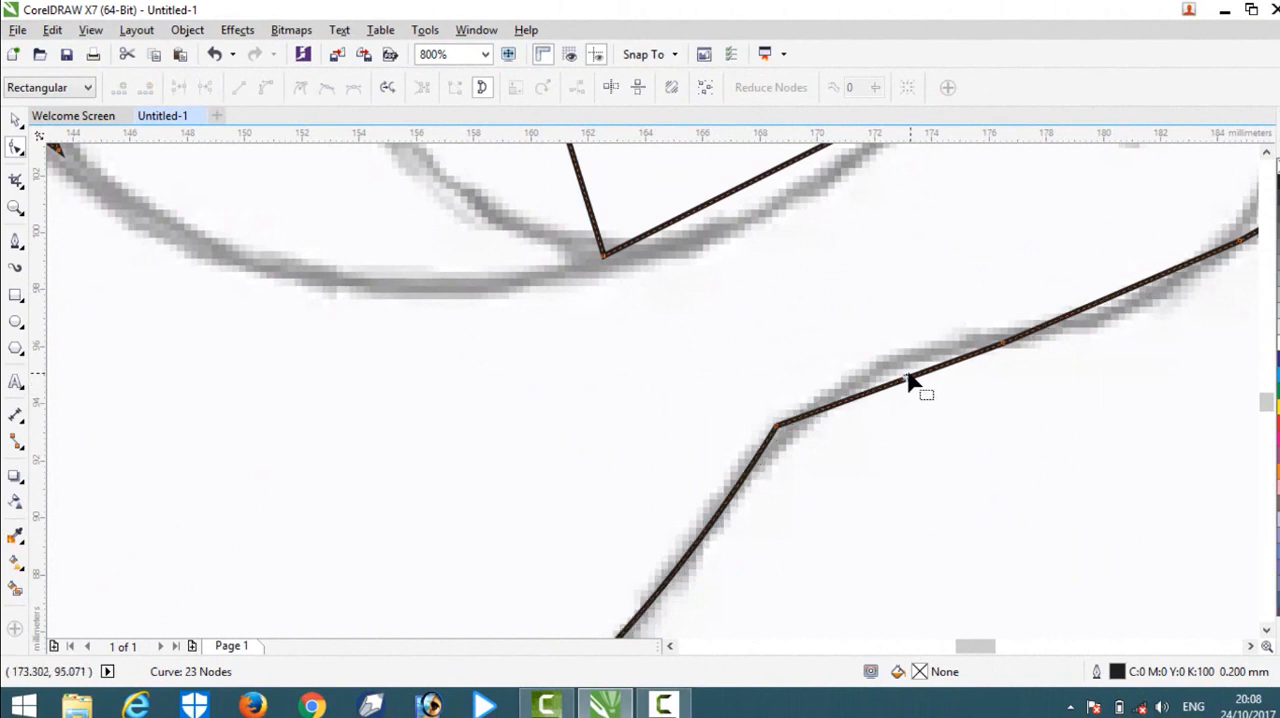
click(906, 378)
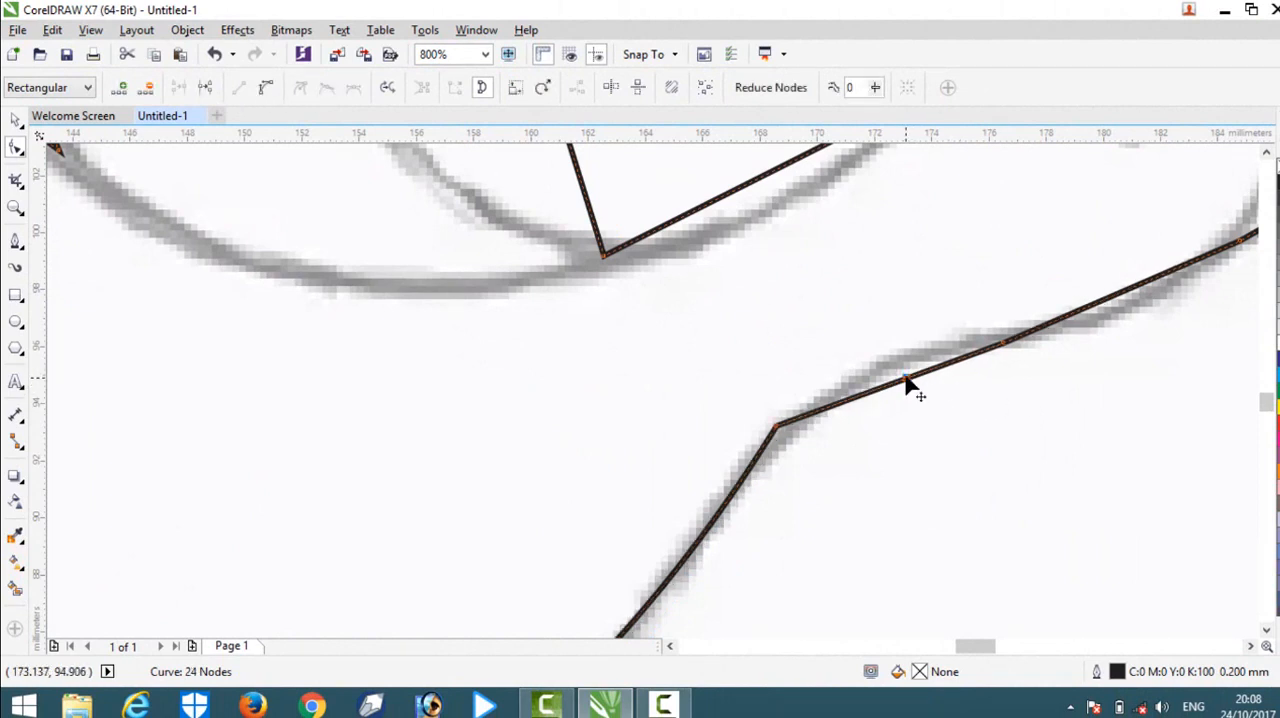
drag(907, 380, 895, 349)
key(Delete)
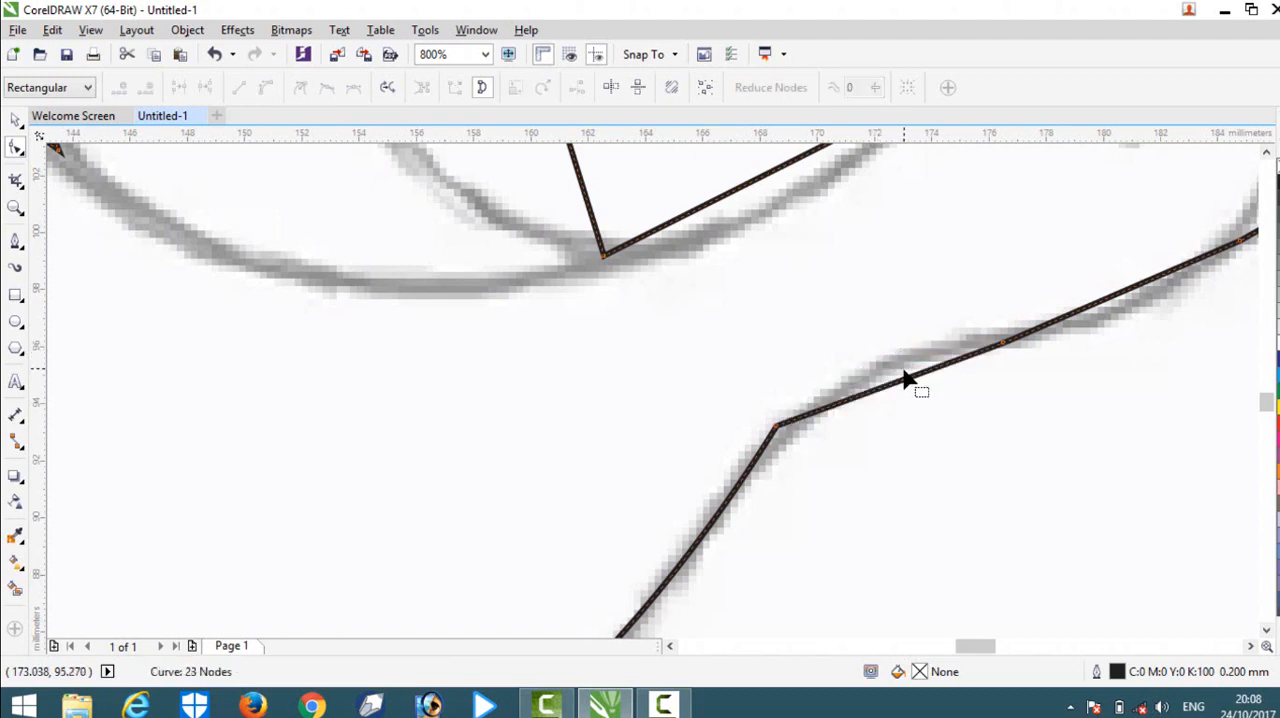
Try deleting the node where the belly meets the neck and undo the deletion.
click(776, 430)
key(Delete)
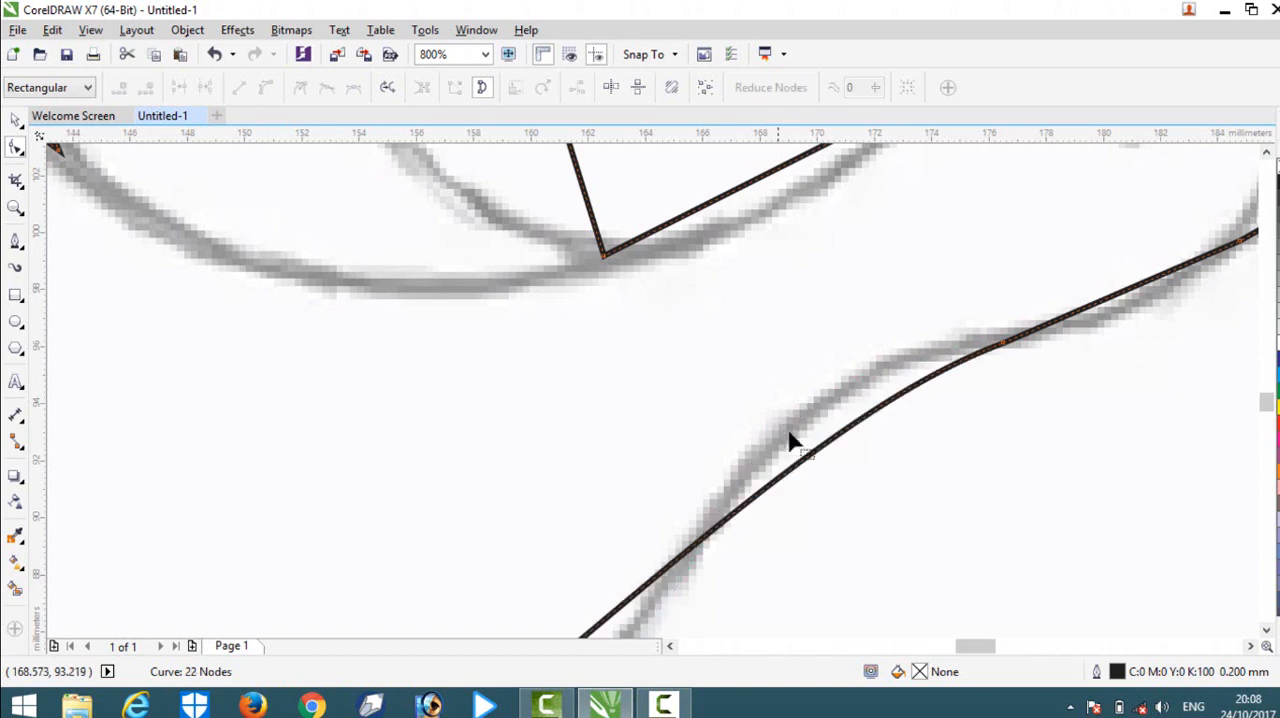
key(ctrl+z)
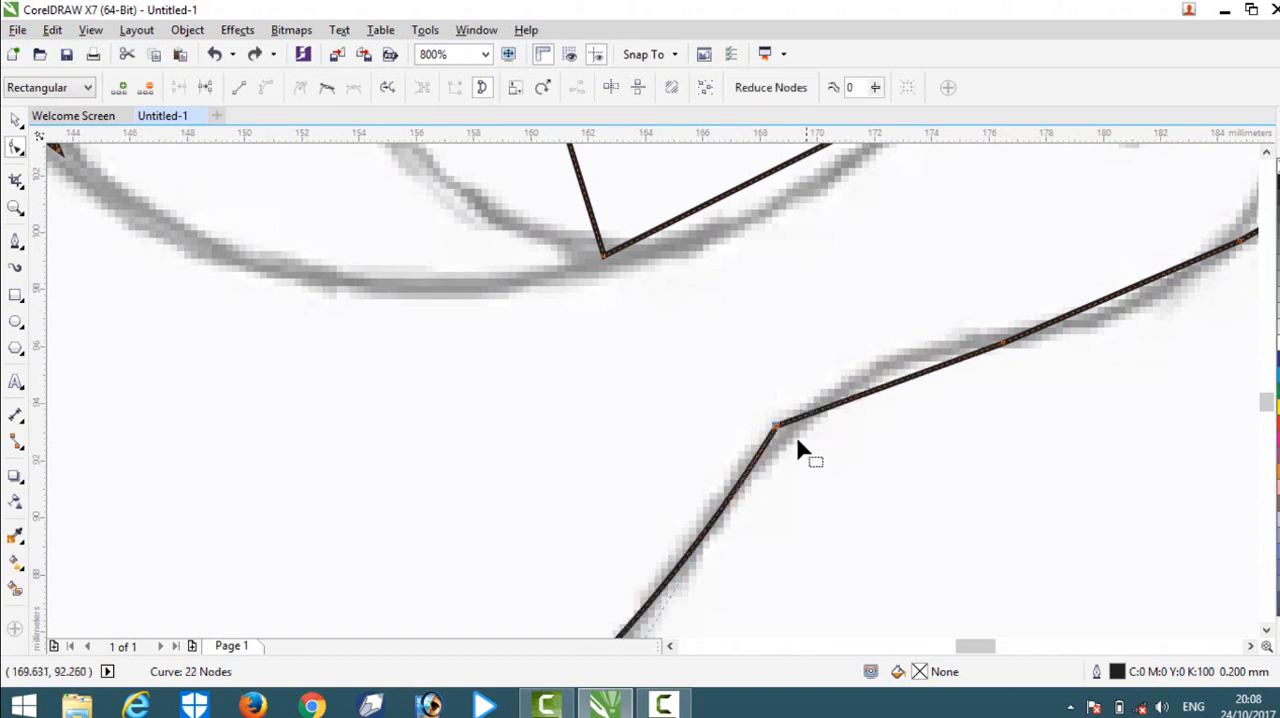
Convert the neck's first underside segment to a curve, bend it toward the sketch, and reposition the node joining it to the belly.
scroll(735, 352, down, 2)
scroll(830, 385, up, 1)
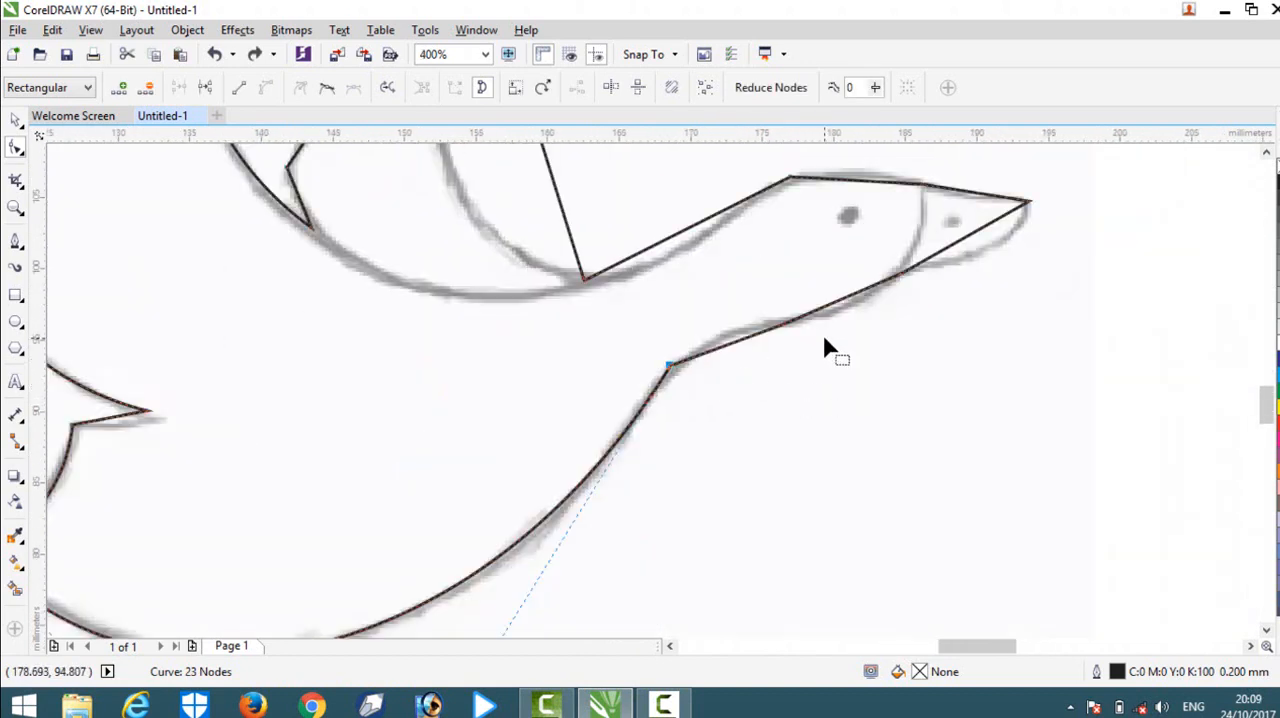
click(733, 348)
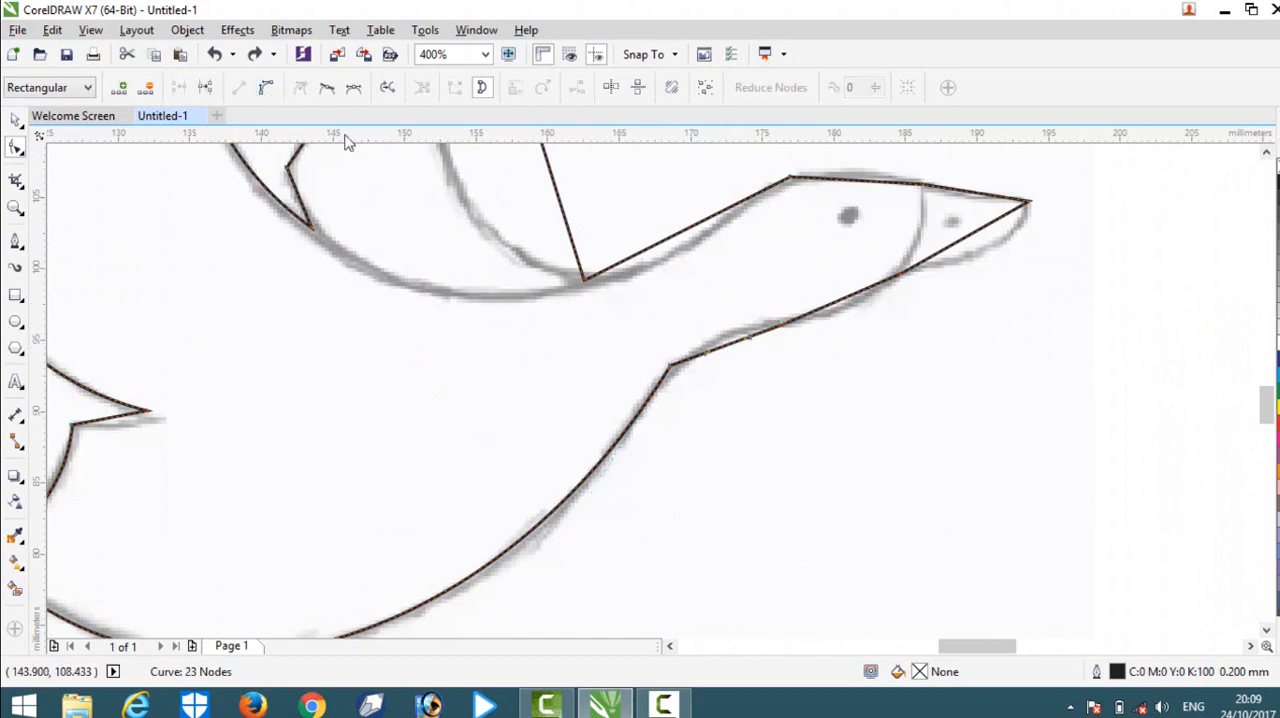
click(736, 354)
scroll(736, 356, up, 2)
drag(700, 343, 727, 292)
drag(470, 418, 491, 436)
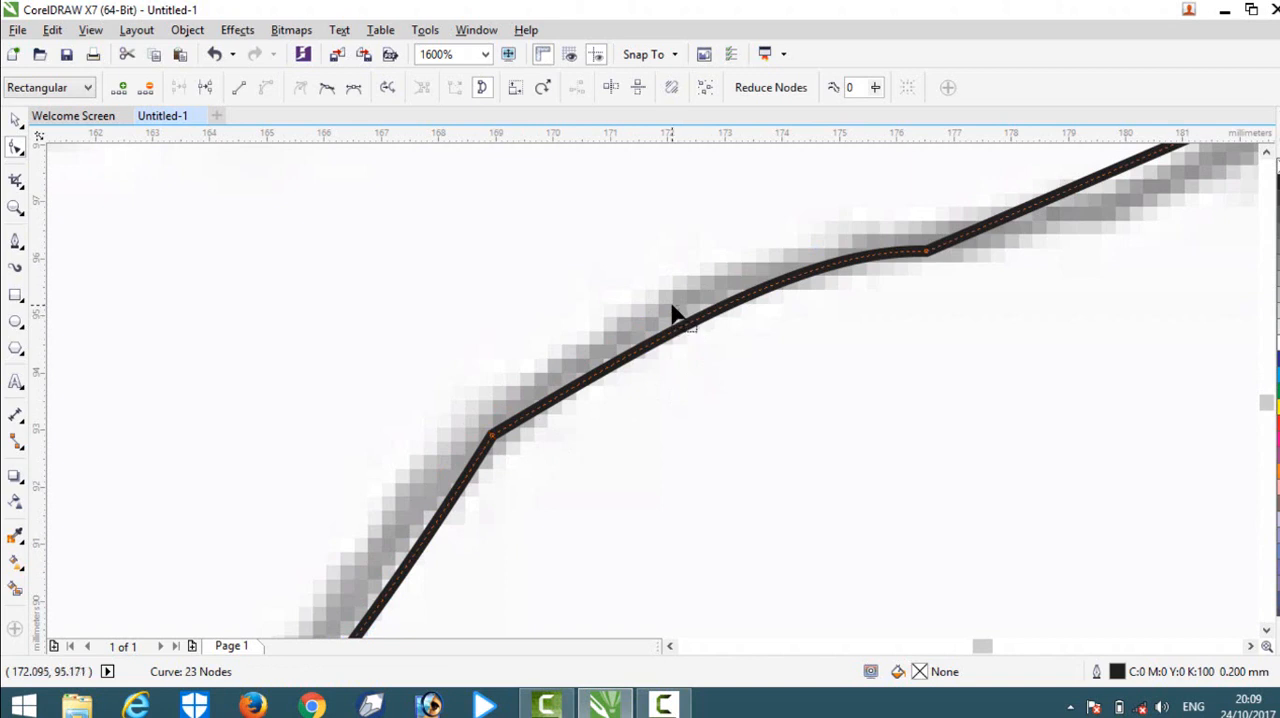
click(790, 314)
scroll(697, 240, down, 5)
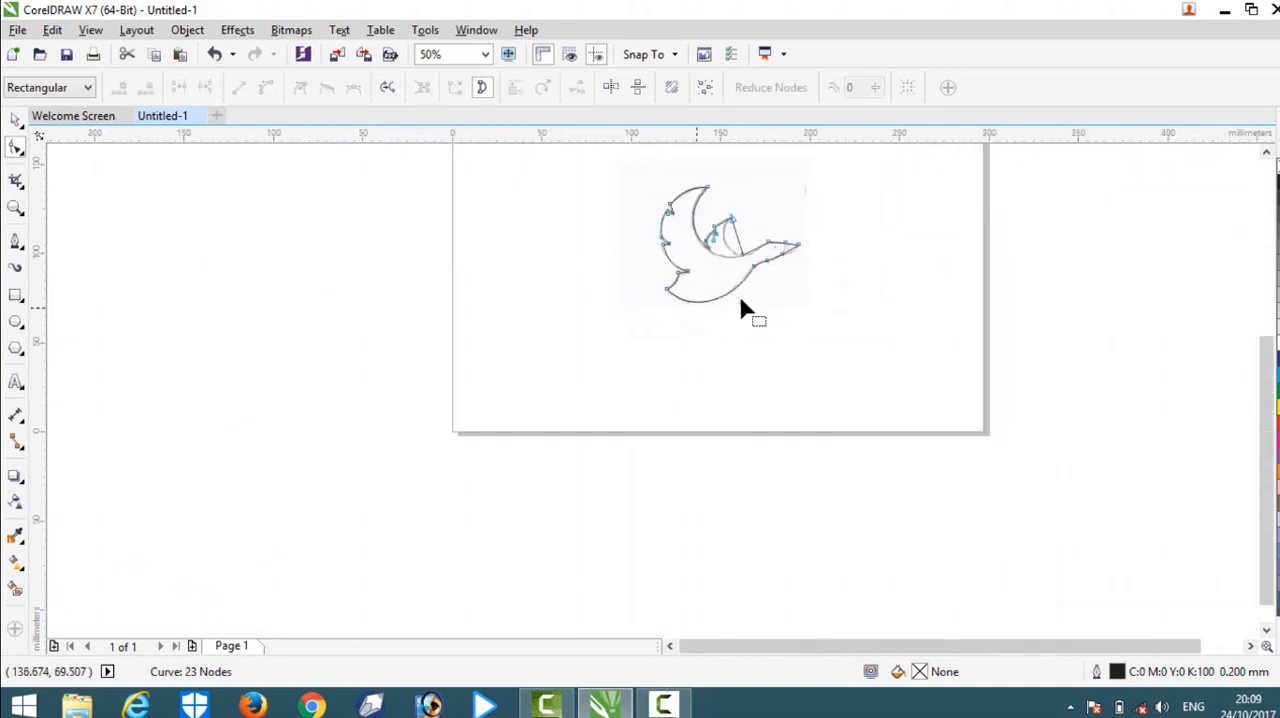
Convert the straight throat segment between the neck's underside and the beak to a curve and bend it down onto the sketch.
scroll(743, 306, up, 3)
scroll(668, 193, up, 1)
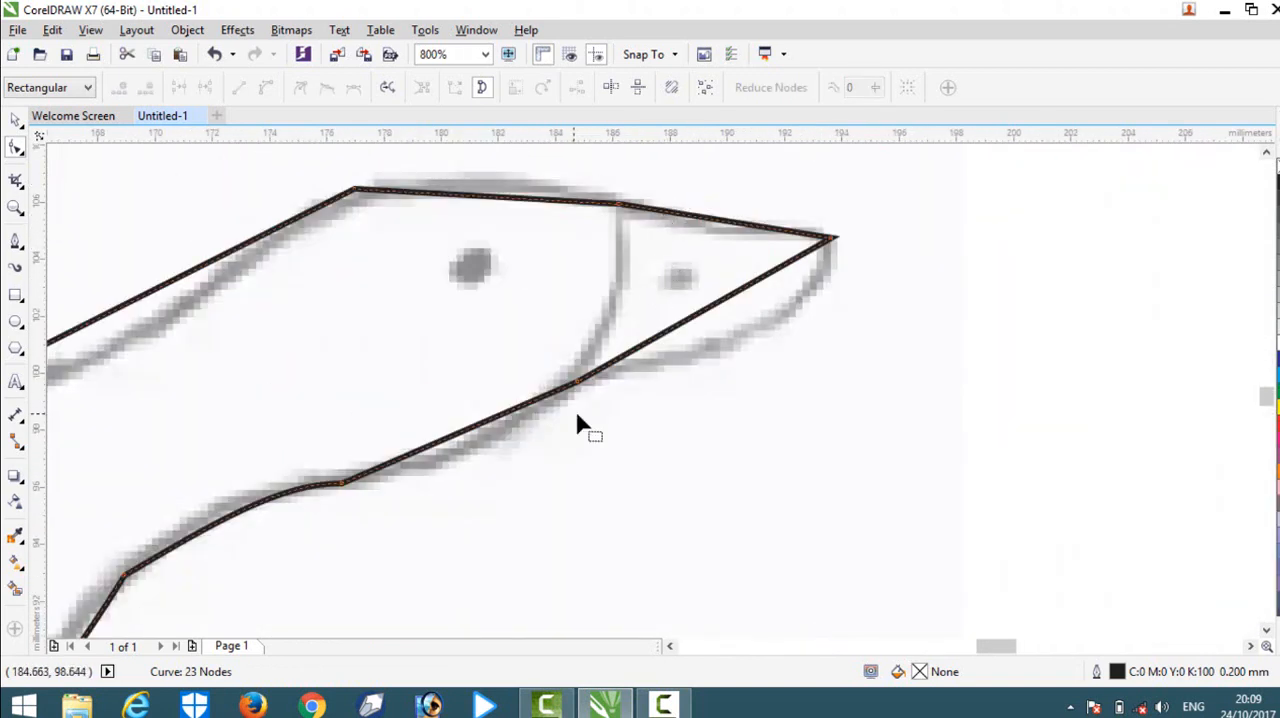
click(485, 424)
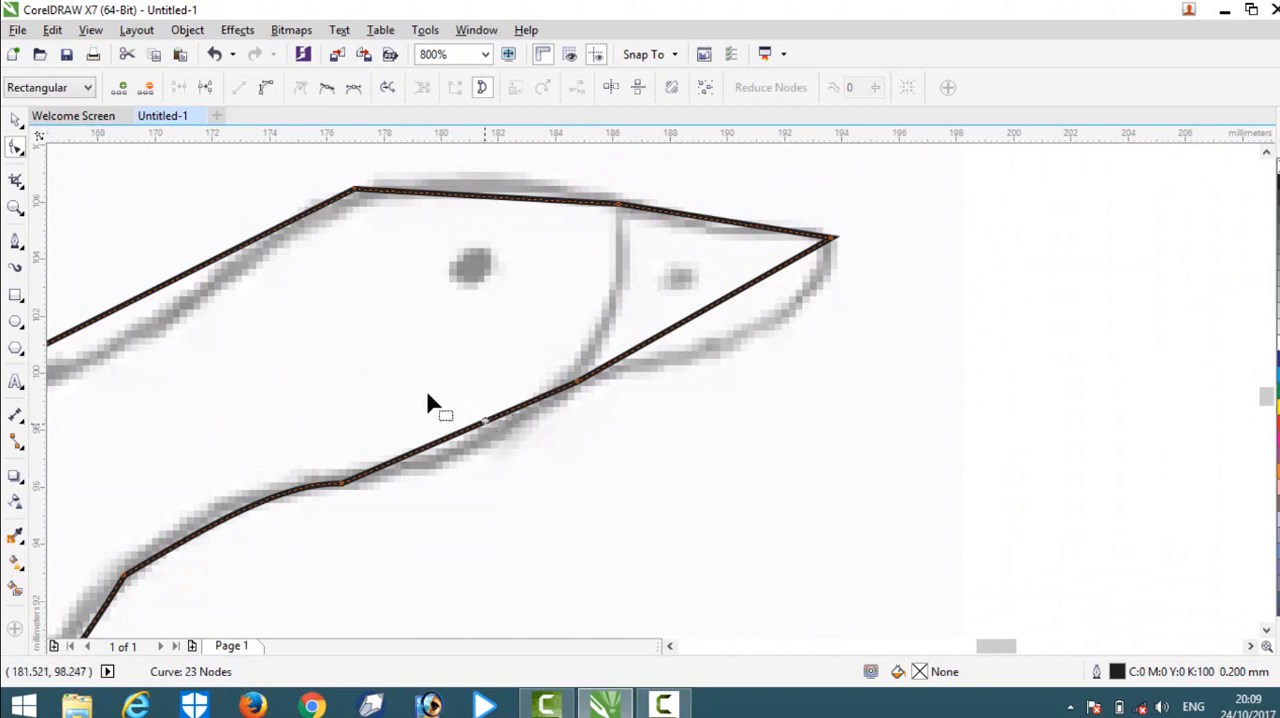
click(265, 88)
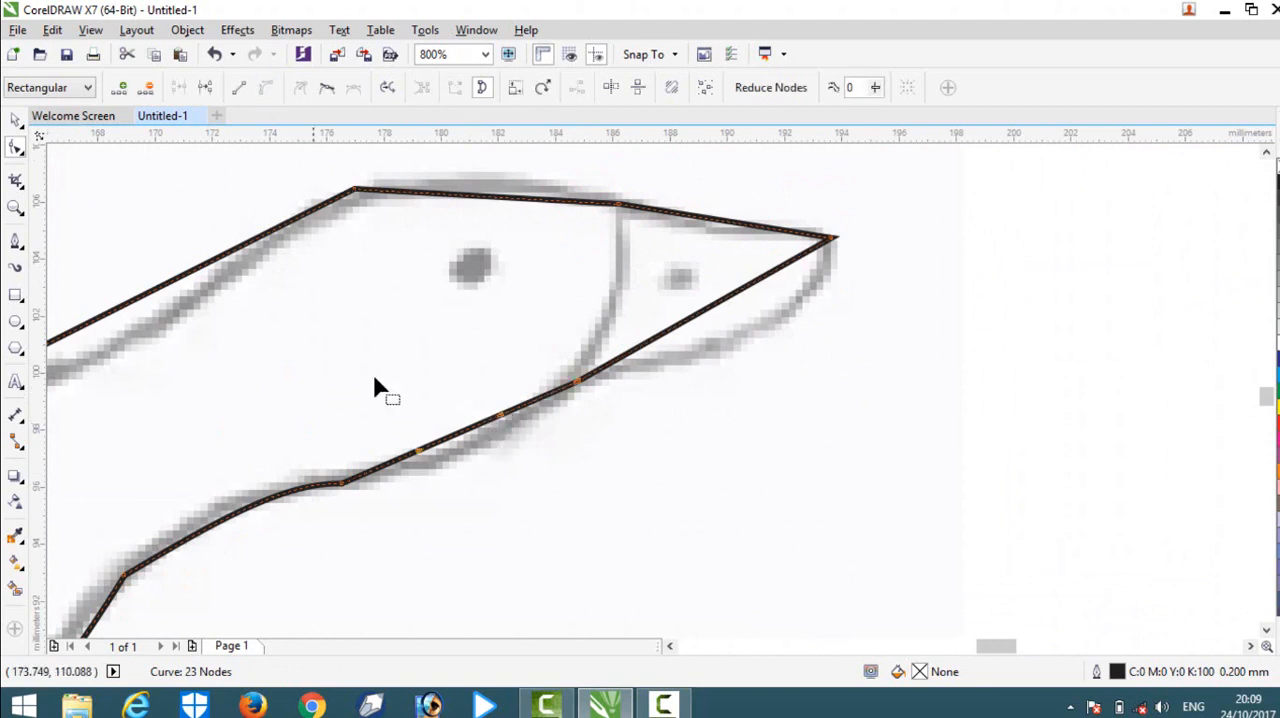
click(470, 438)
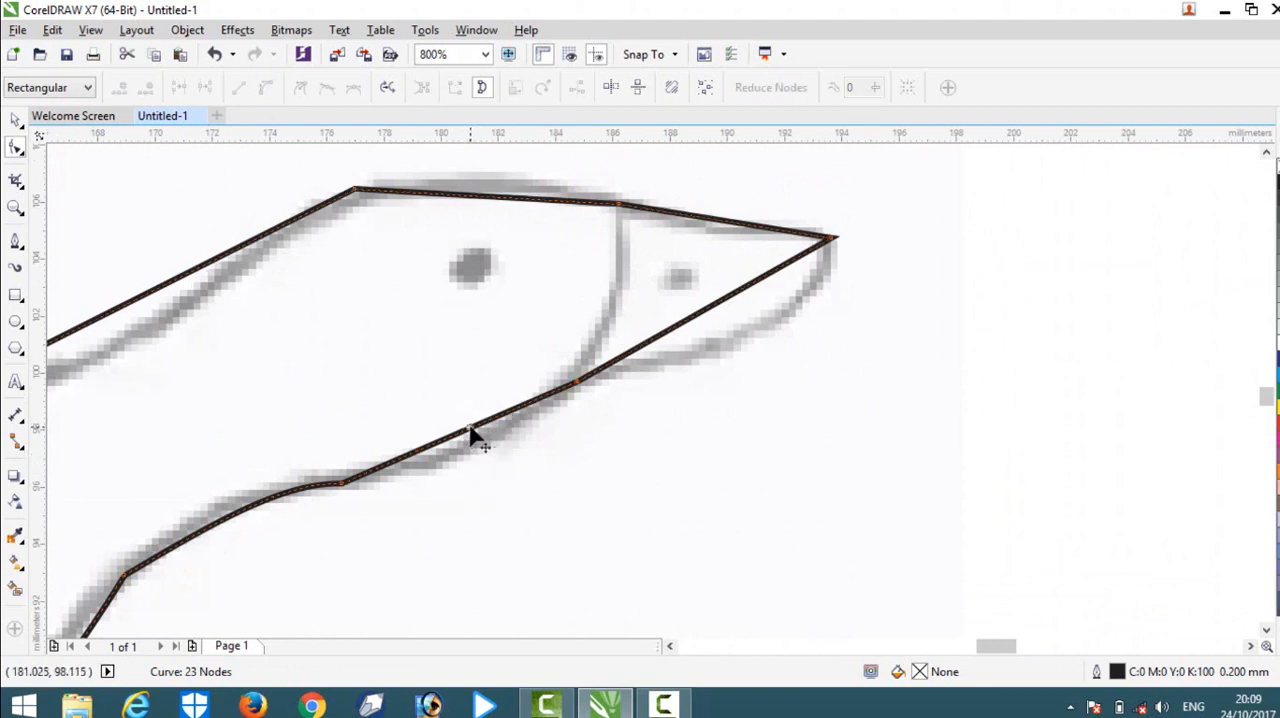
click(470, 432)
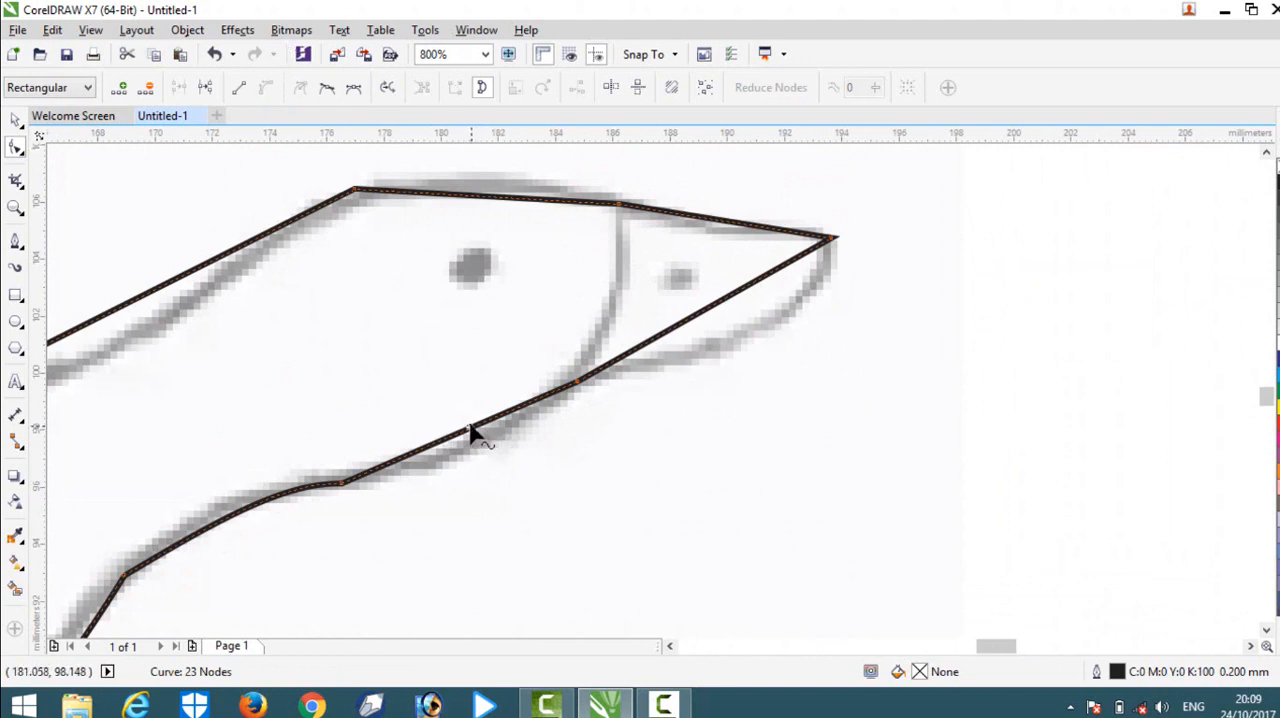
drag(471, 429, 479, 455)
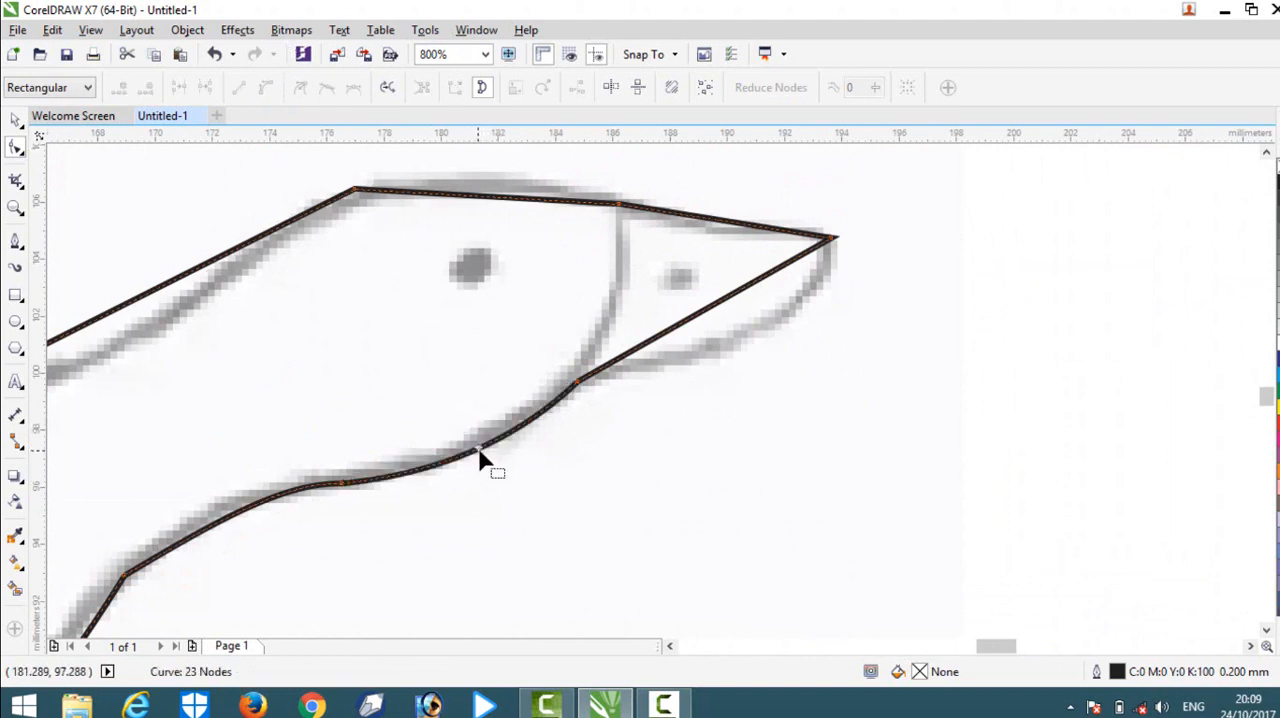
Convert the lower beak segment to a curve, bend it outward, shift the beak tip node inward, and adjust the curve's handles to match the sketch.
click(692, 319)
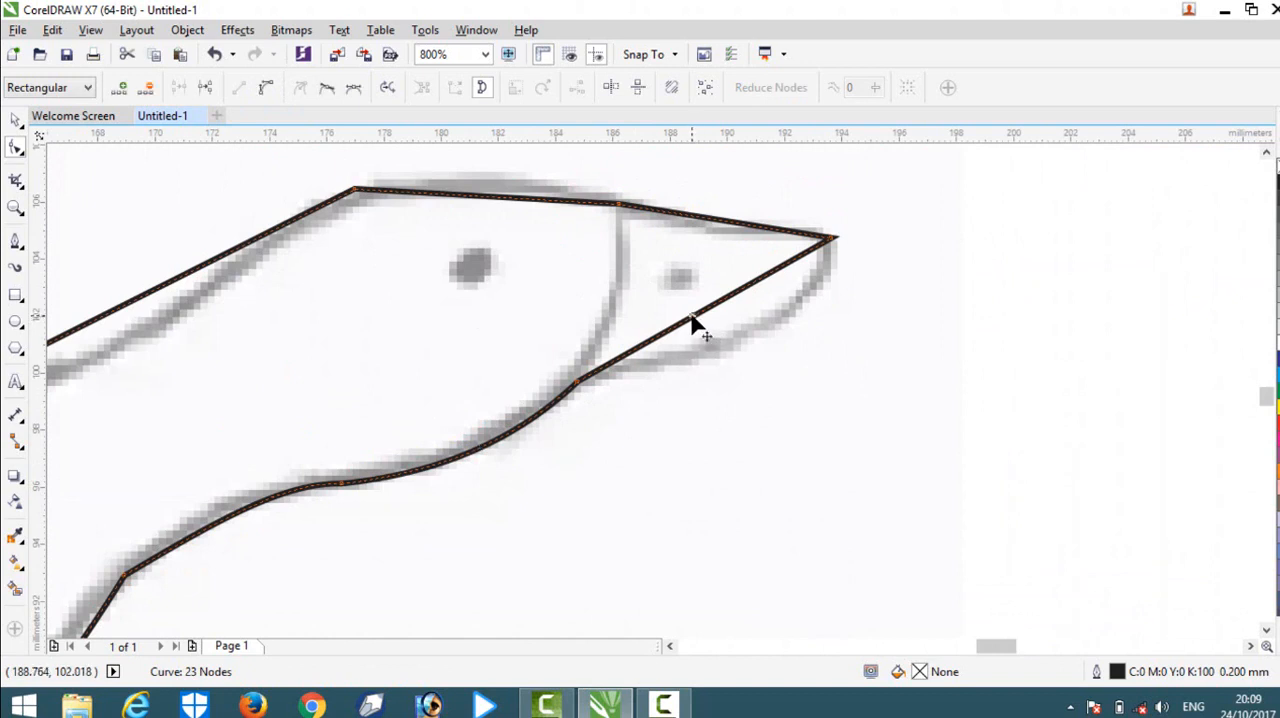
click(267, 92)
drag(705, 314, 766, 334)
drag(833, 243, 826, 243)
drag(826, 316, 840, 299)
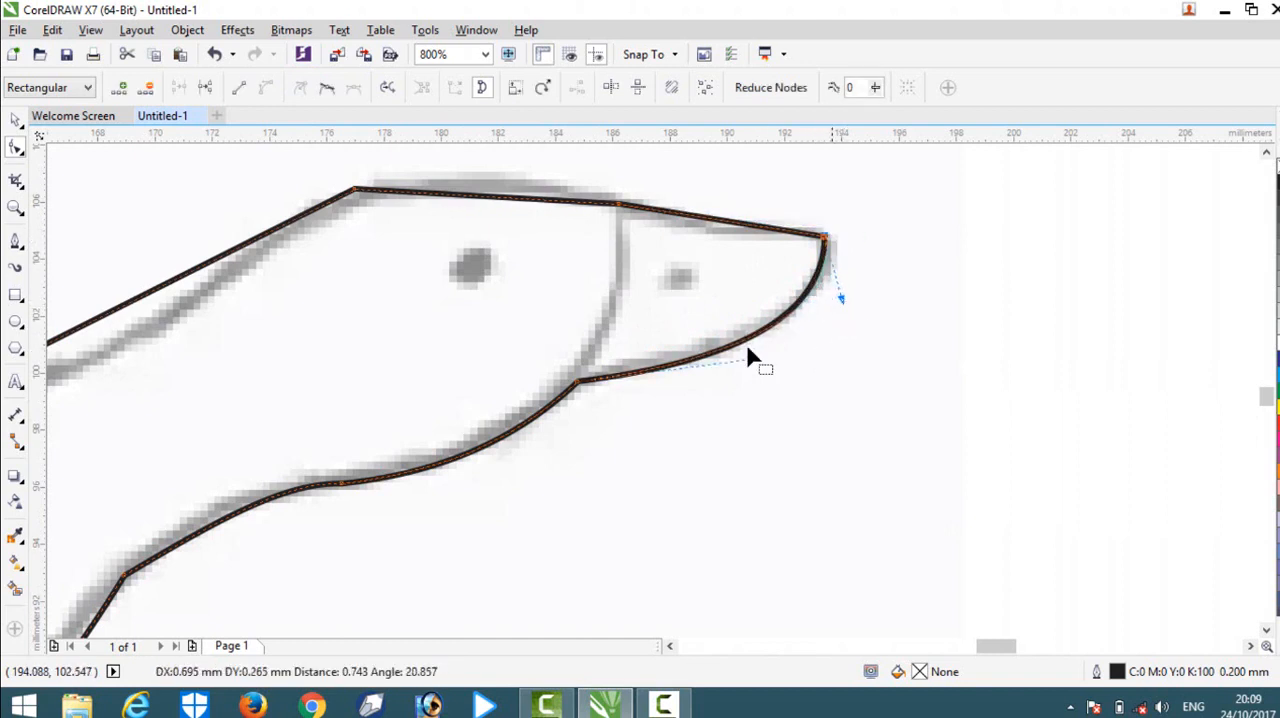
drag(754, 359, 747, 370)
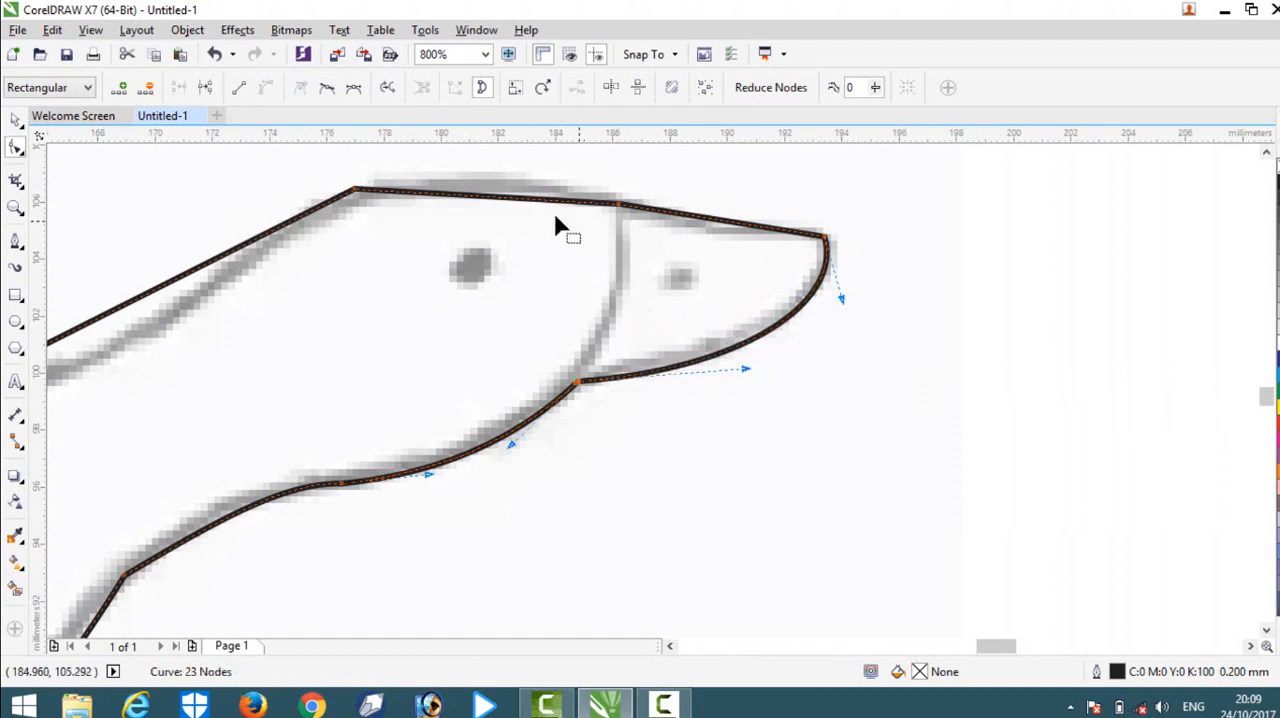
Convert the upper beak segment to a curve and bend it slightly downward to follow the sketched beak.
click(620, 205)
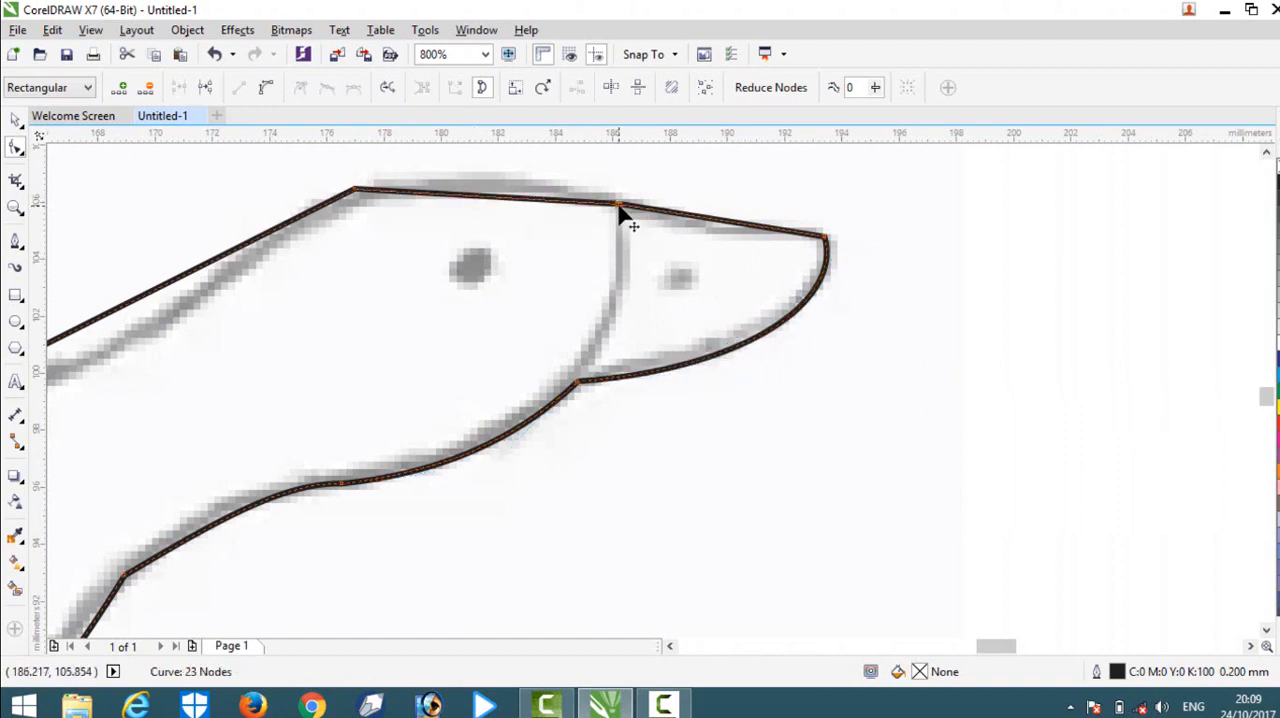
click(716, 219)
click(268, 88)
drag(729, 229, 711, 229)
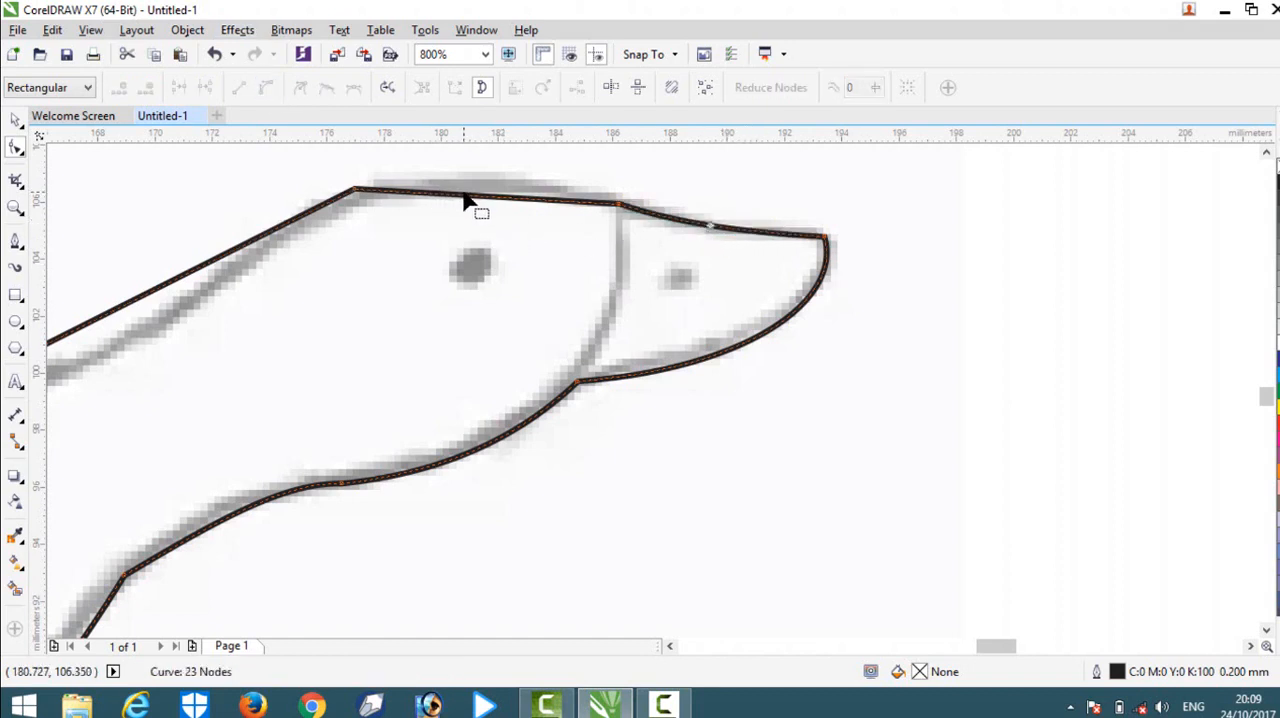
Convert the crown segment above the eye to a curve and arch it upward over the head.
click(474, 198)
click(267, 91)
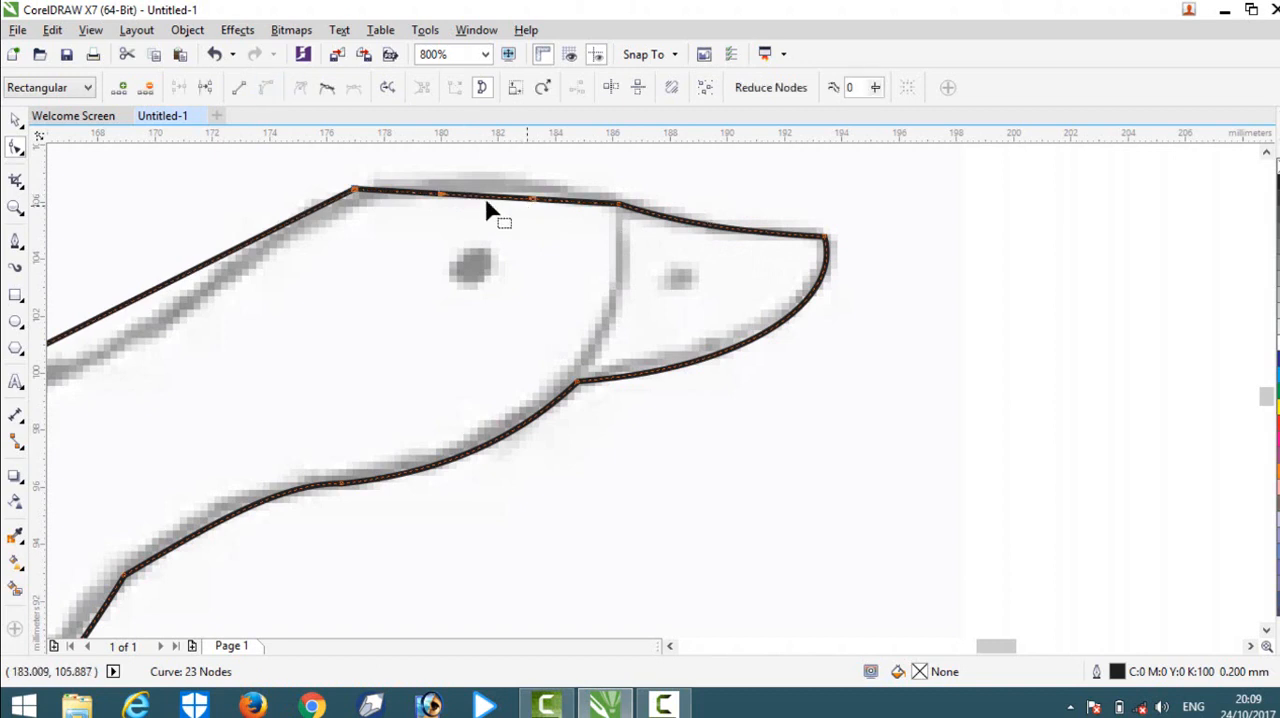
drag(480, 206, 486, 178)
Convert the segment along the back of the neck to a curve and bend it downward to match the drawing.
scroll(486, 185, down, 2)
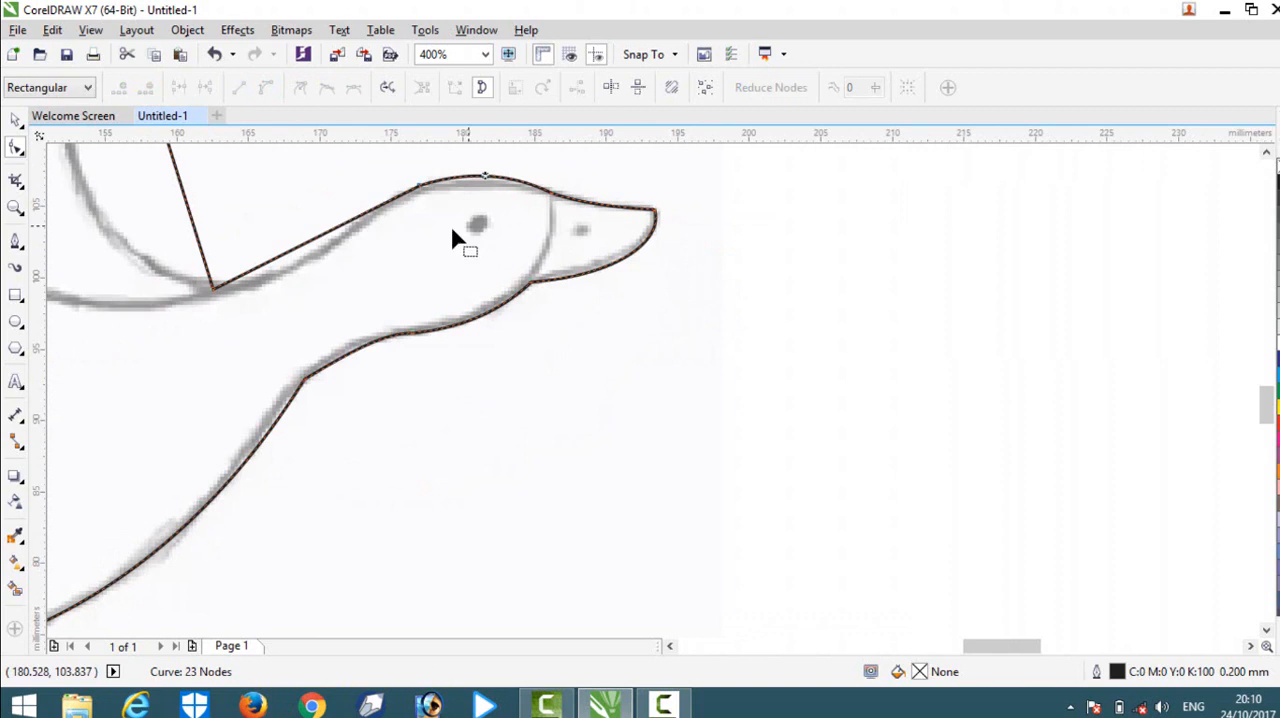
click(312, 238)
click(267, 89)
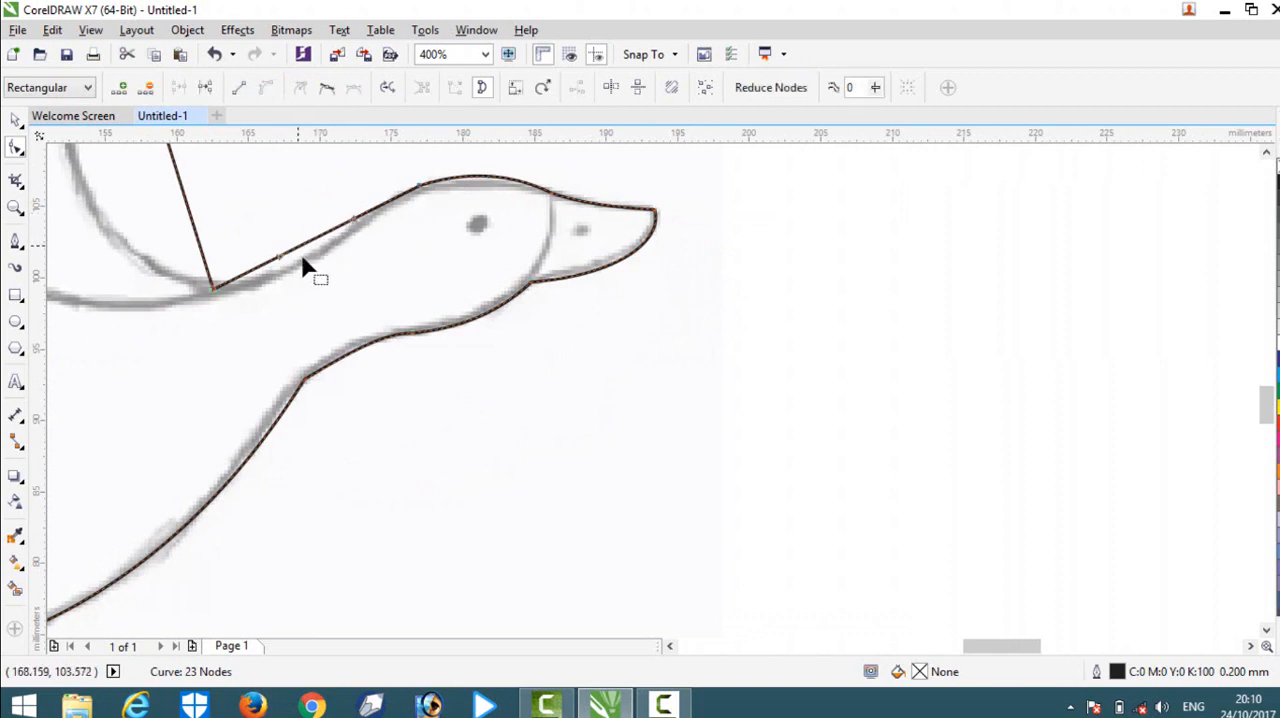
mouse_move(310, 252)
mouse_down()
mouse_move(320, 260)
mouse_move(306, 271)
mouse_up()
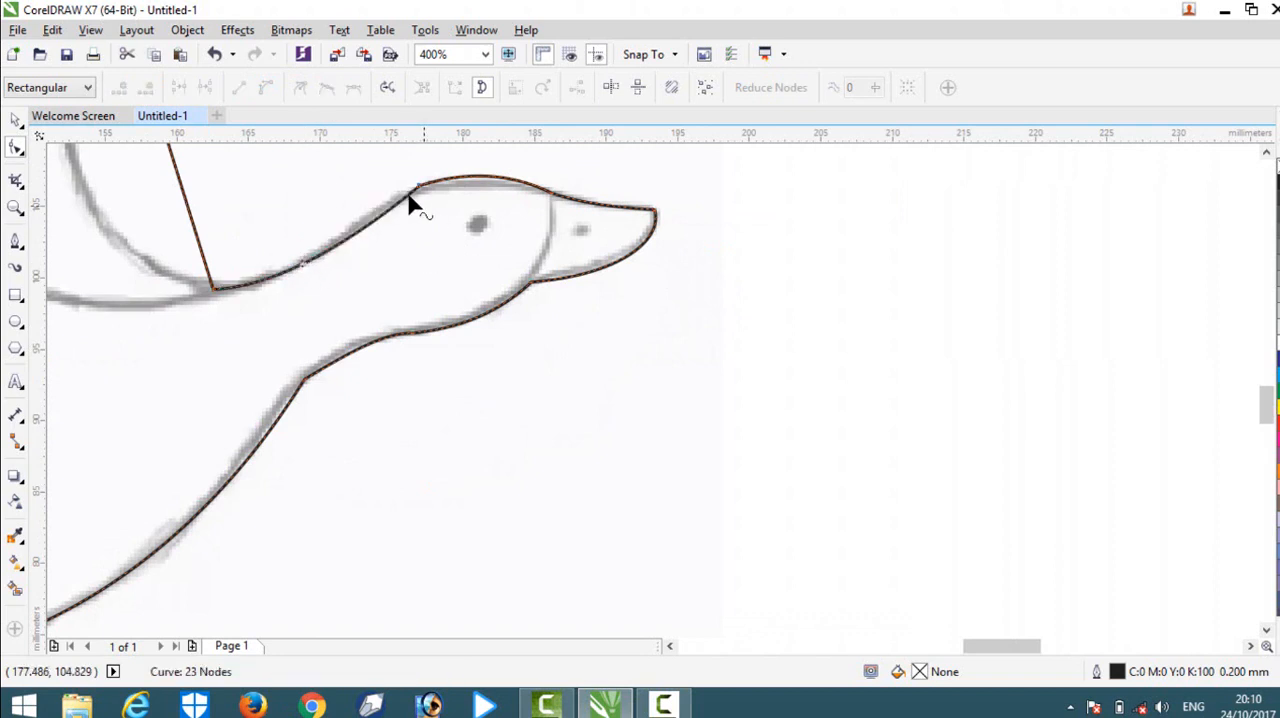
Delete the corner node where the back of the neck meets the crown and add a new node in its place on the smoothed curve.
scroll(414, 200, up, 2)
click(455, 177)
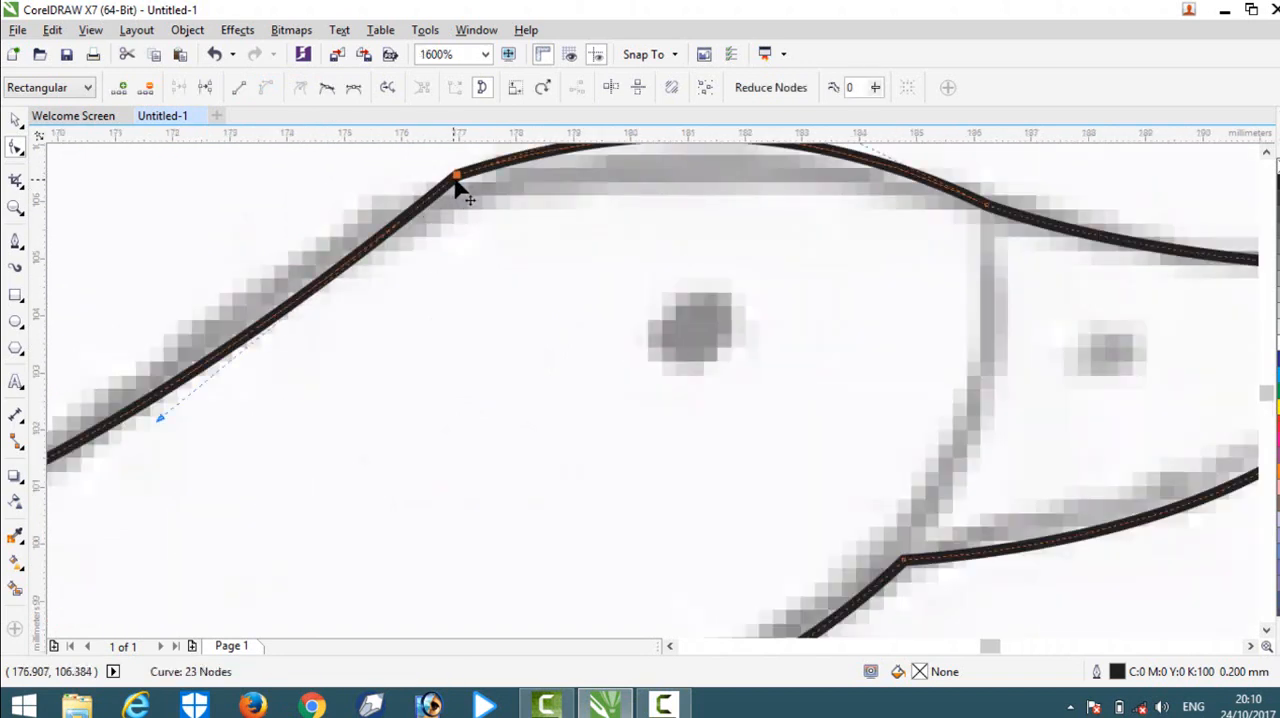
key(Delete)
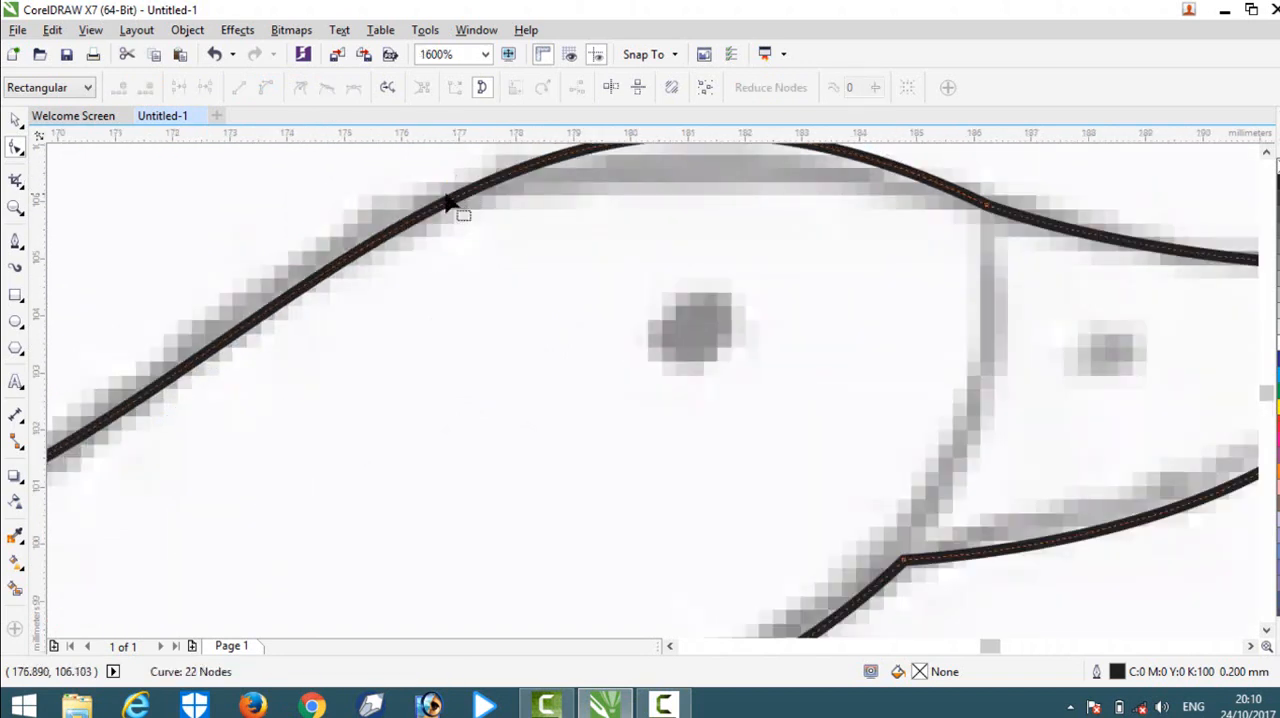
double_click(447, 199)
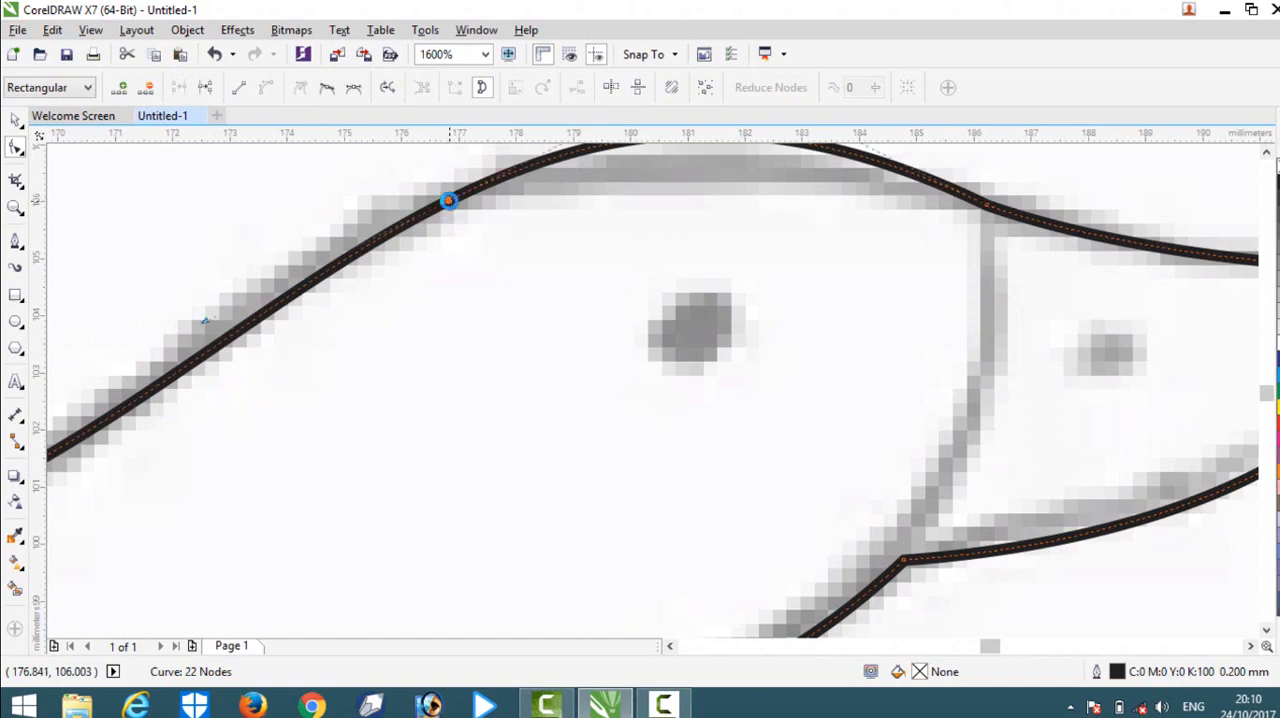
mouse_move(445, 200)
mouse_down()
mouse_move(443, 187)
mouse_move(485, 176)
mouse_up()
Adjust the handles at both ends of the crown curve to flatten the top of the head toward the sketch.
scroll(443, 187, down, 2)
click(574, 212)
click(453, 188)
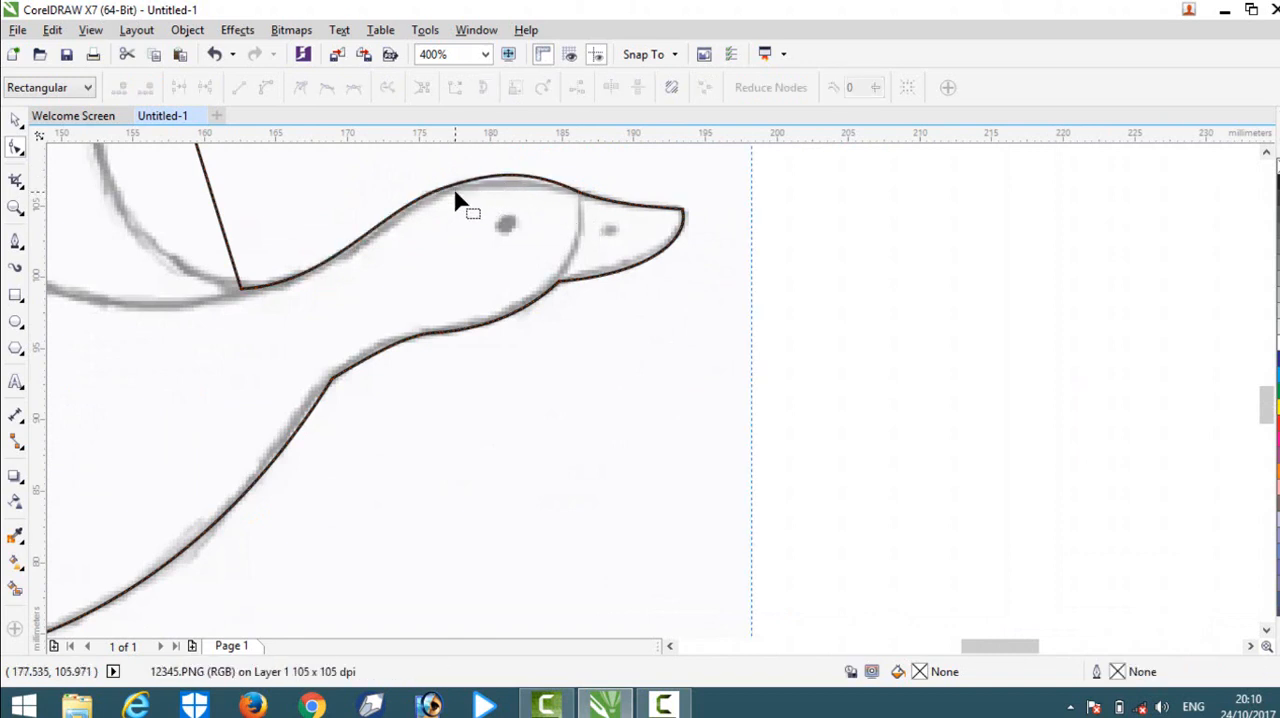
click(456, 189)
scroll(471, 177, up, 2)
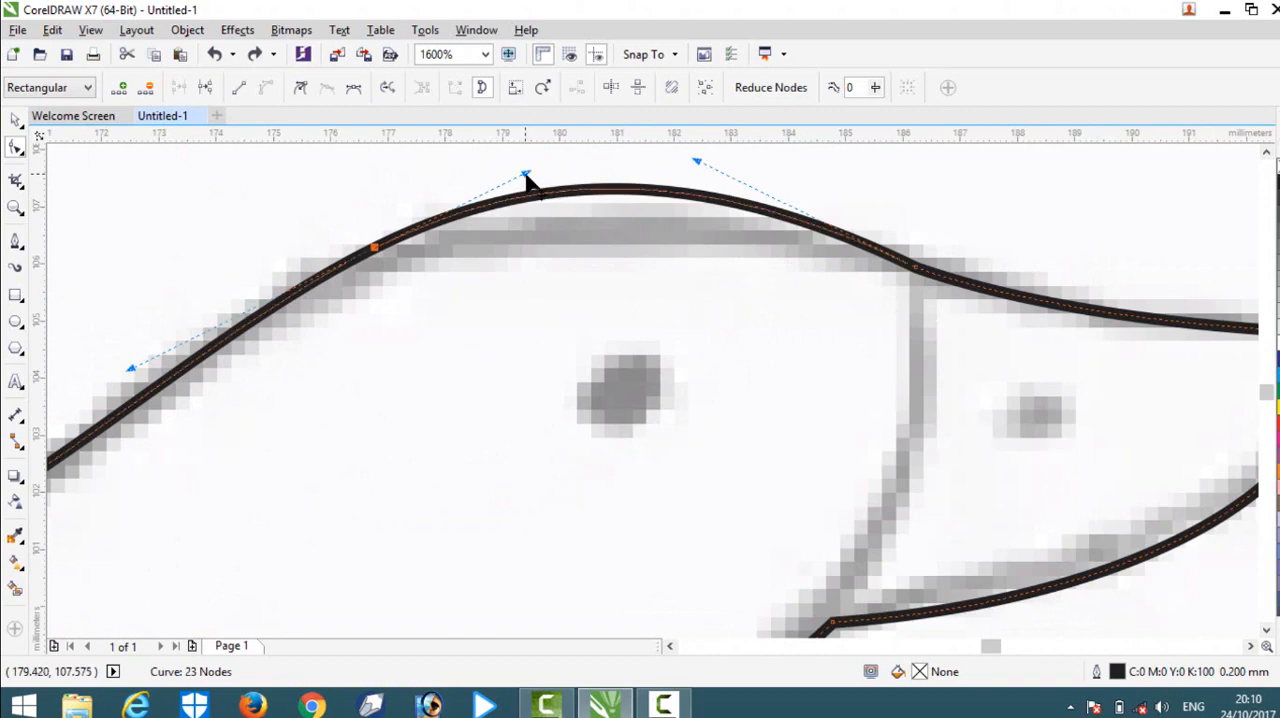
drag(526, 176, 525, 184)
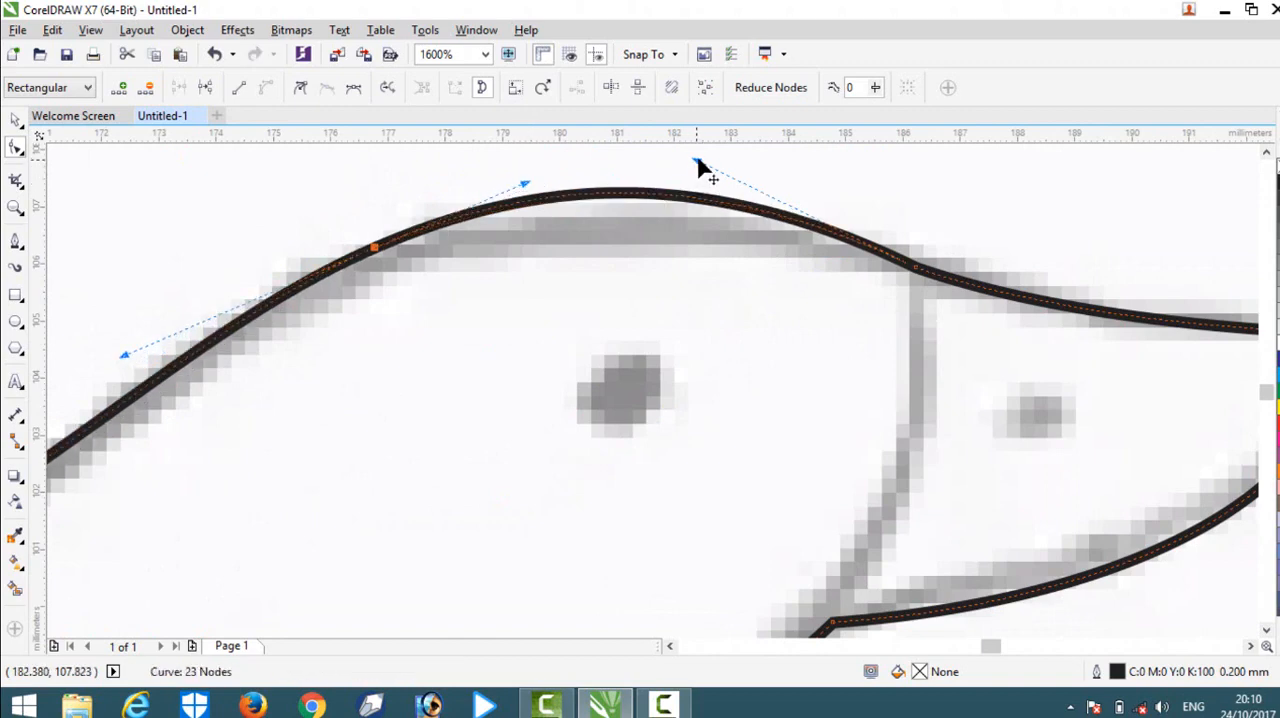
drag(697, 166, 687, 183)
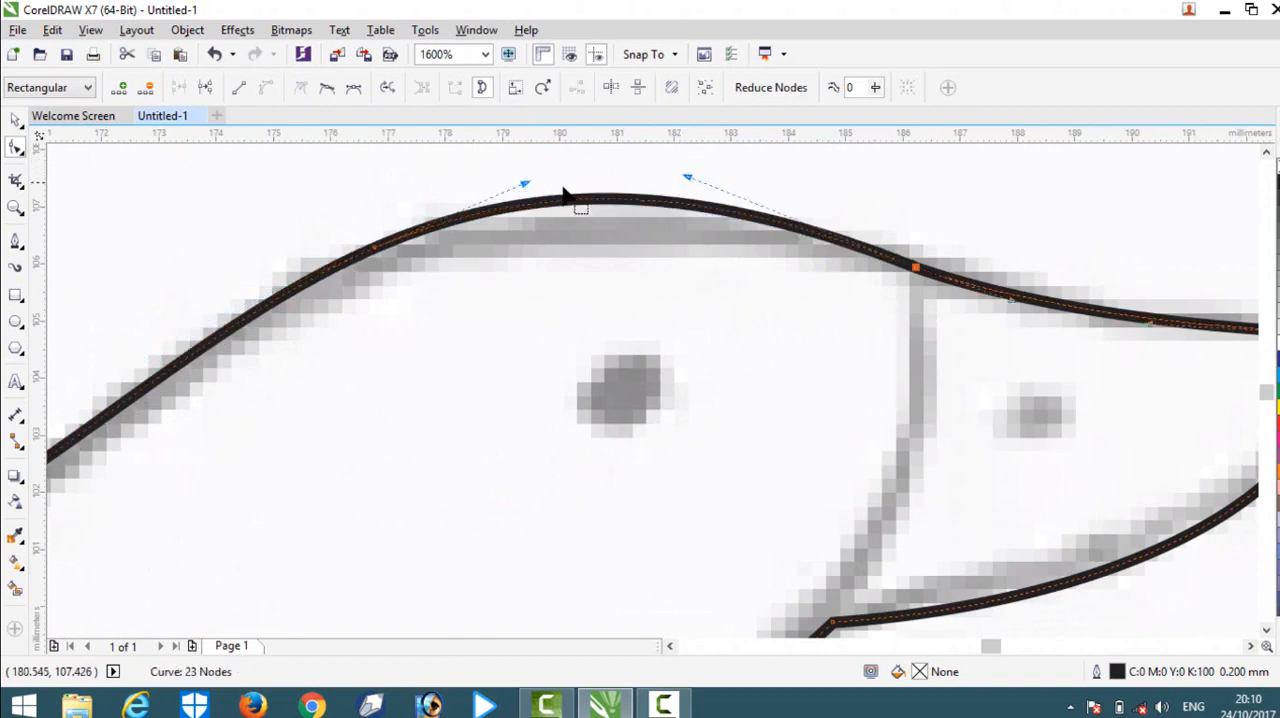
drag(528, 194, 531, 191)
Convert the small wing's straight inner edge, from its tip to the neck, to a curve and bend it inward onto the sketch.
scroll(403, 196, down, 2)
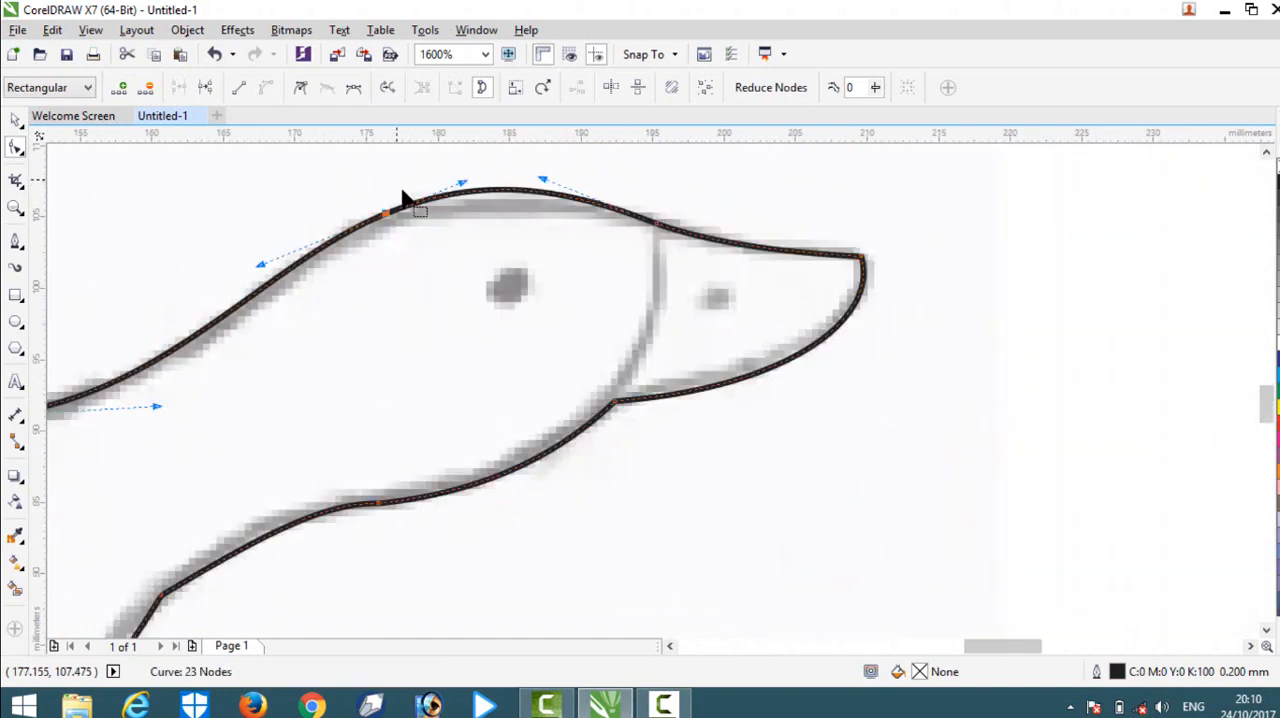
scroll(403, 196, down, 4)
scroll(290, 200, up, 2)
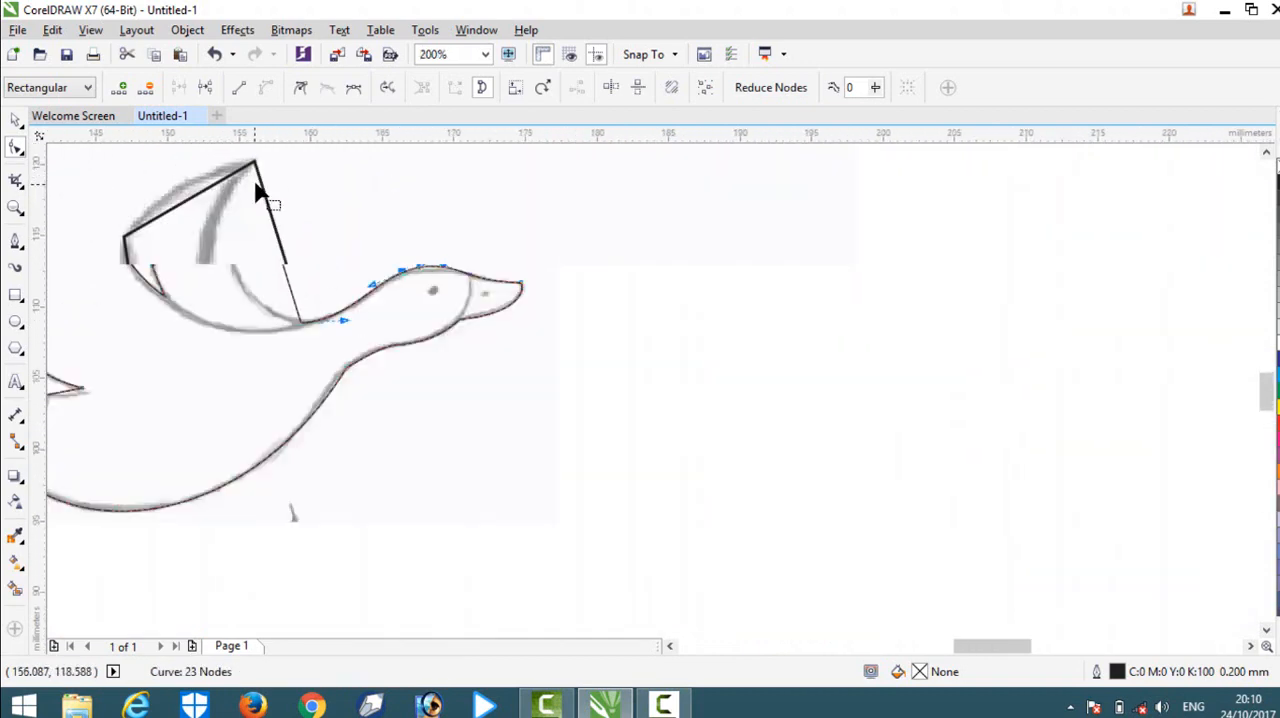
click(297, 305)
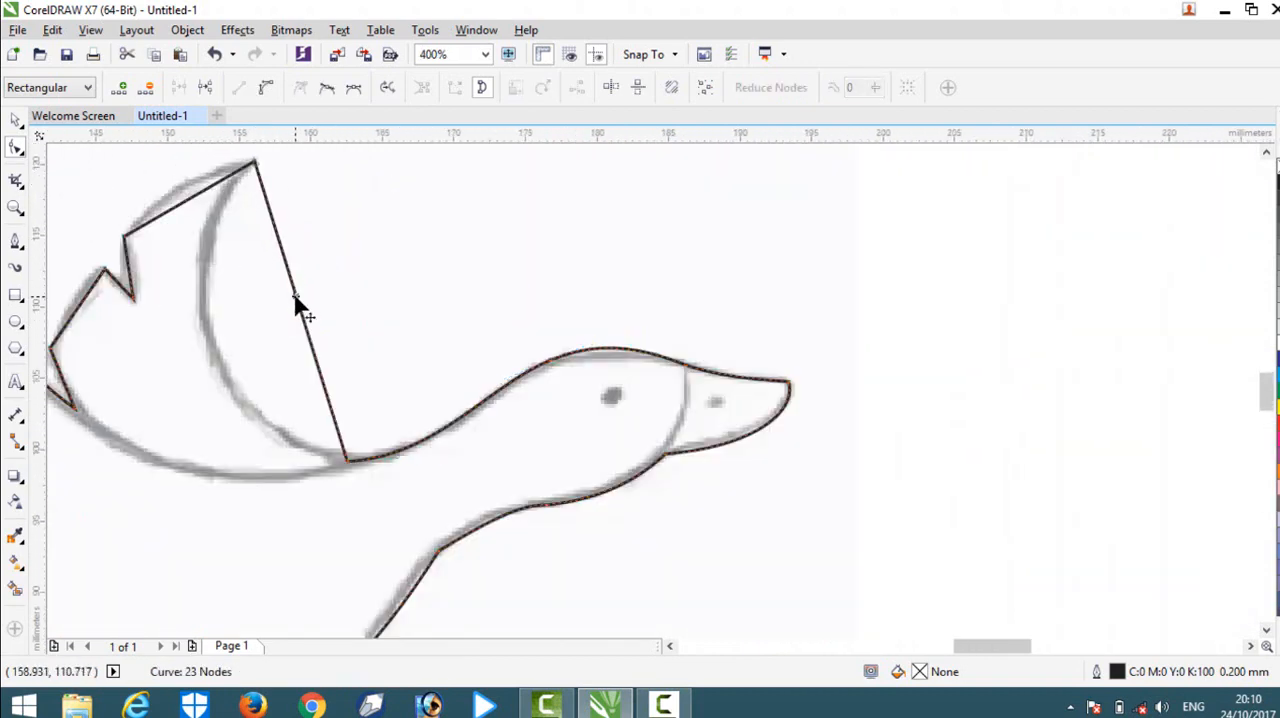
click(267, 89)
drag(300, 316, 217, 330)
Convert the small wing's upper outer segment beside the tip to a curve and bend it outward to match the sketch.
click(193, 199)
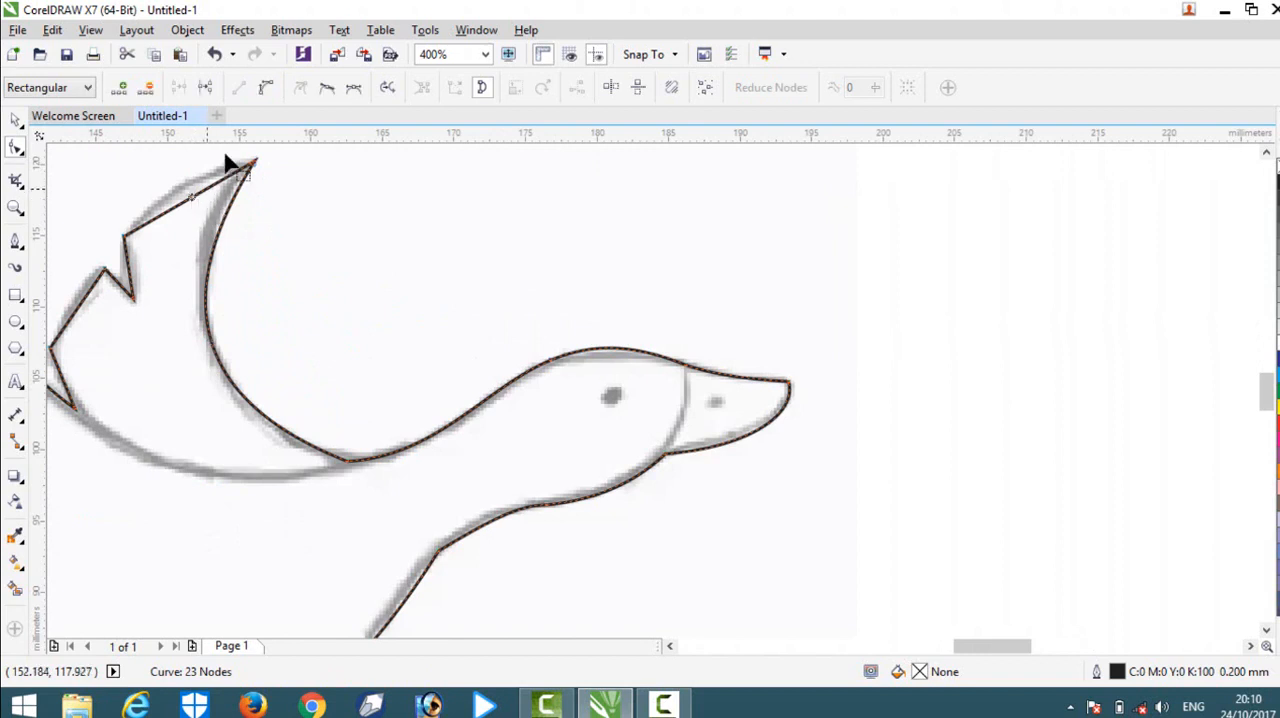
click(267, 91)
drag(187, 199, 183, 189)
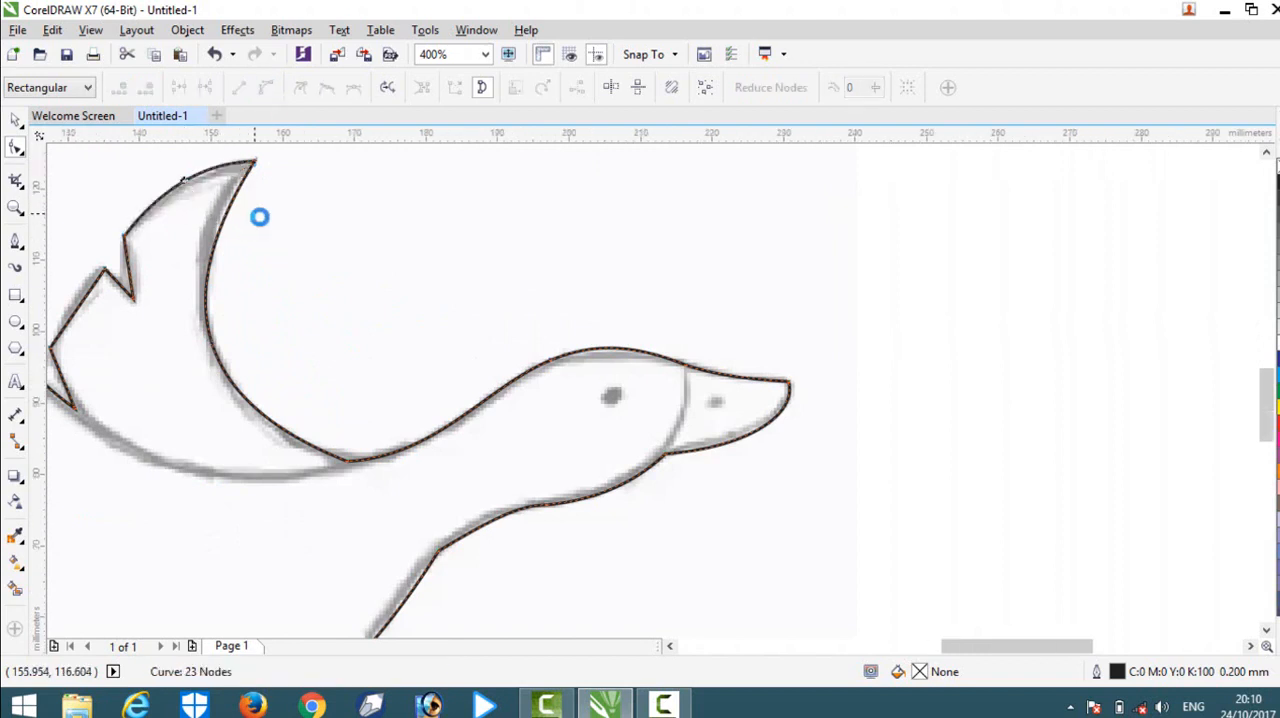
Draw a separate straight Pen line about 19 mm wide from the notch between the two wings to the small wing's base at the neck.
scroll(260, 215, down, 2)
scroll(199, 174, up, 2)
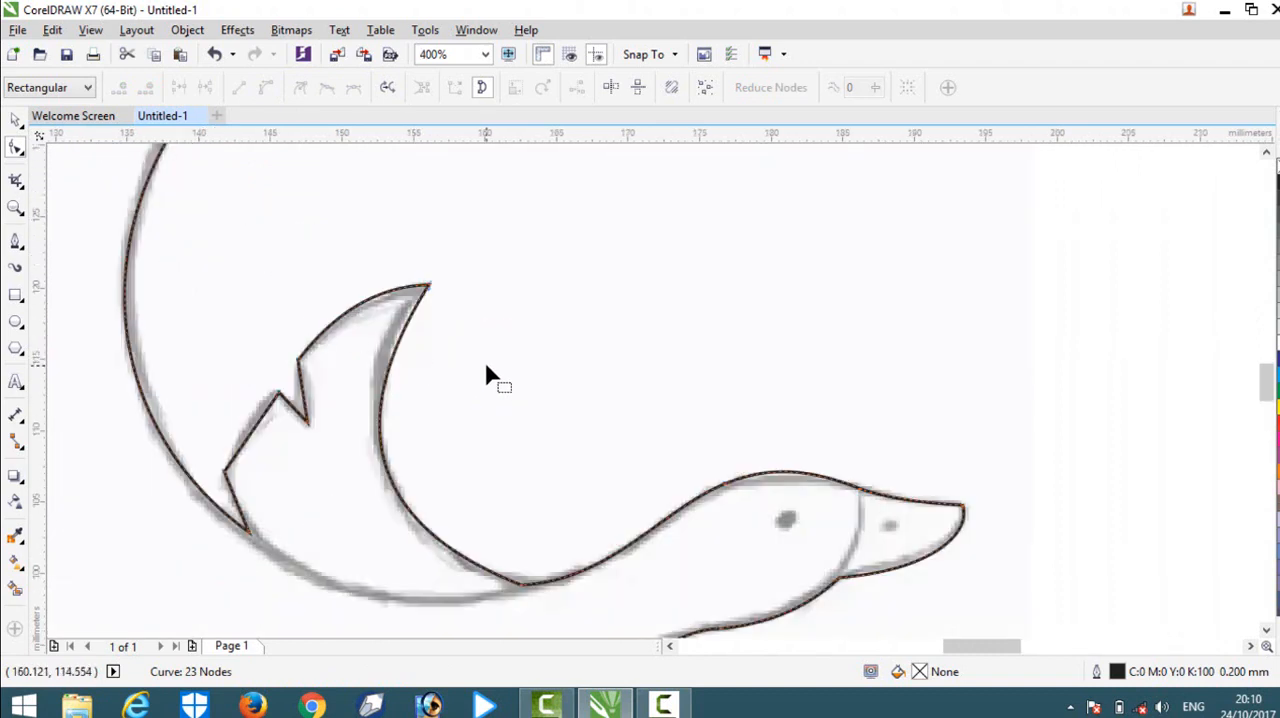
click(395, 414)
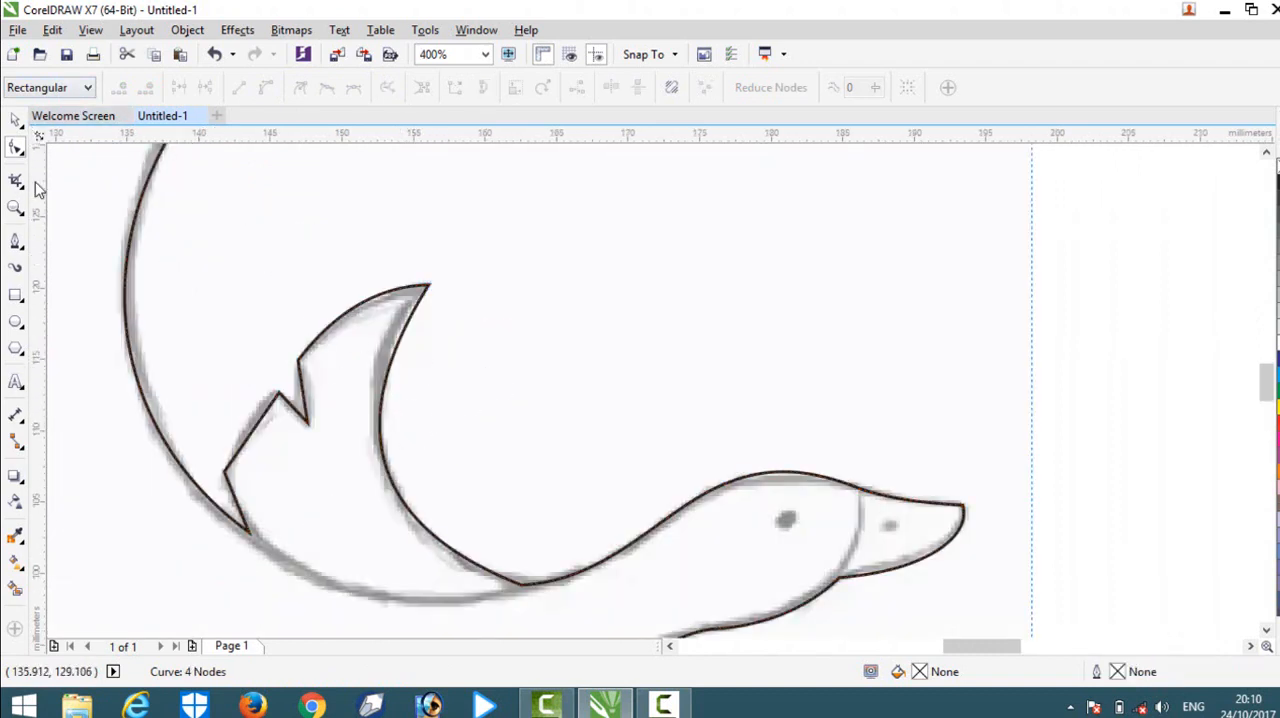
click(16, 240)
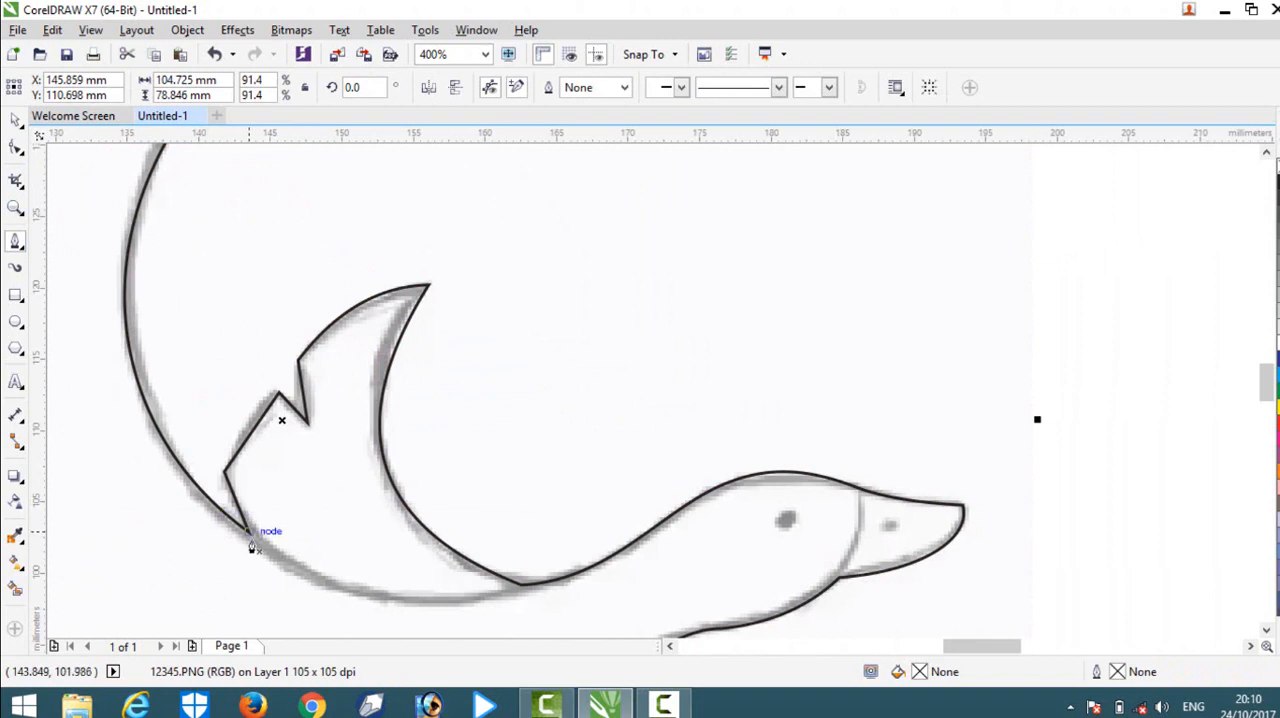
click(248, 532)
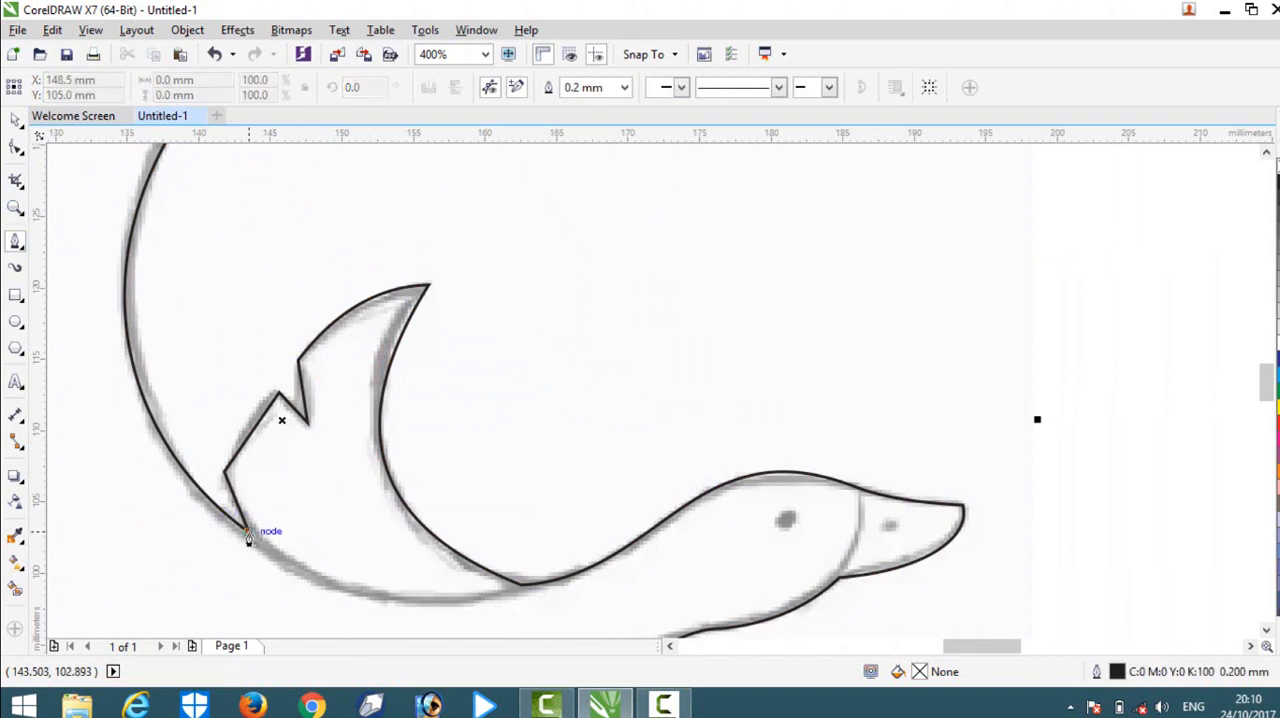
click(520, 588)
double_click(520, 590)
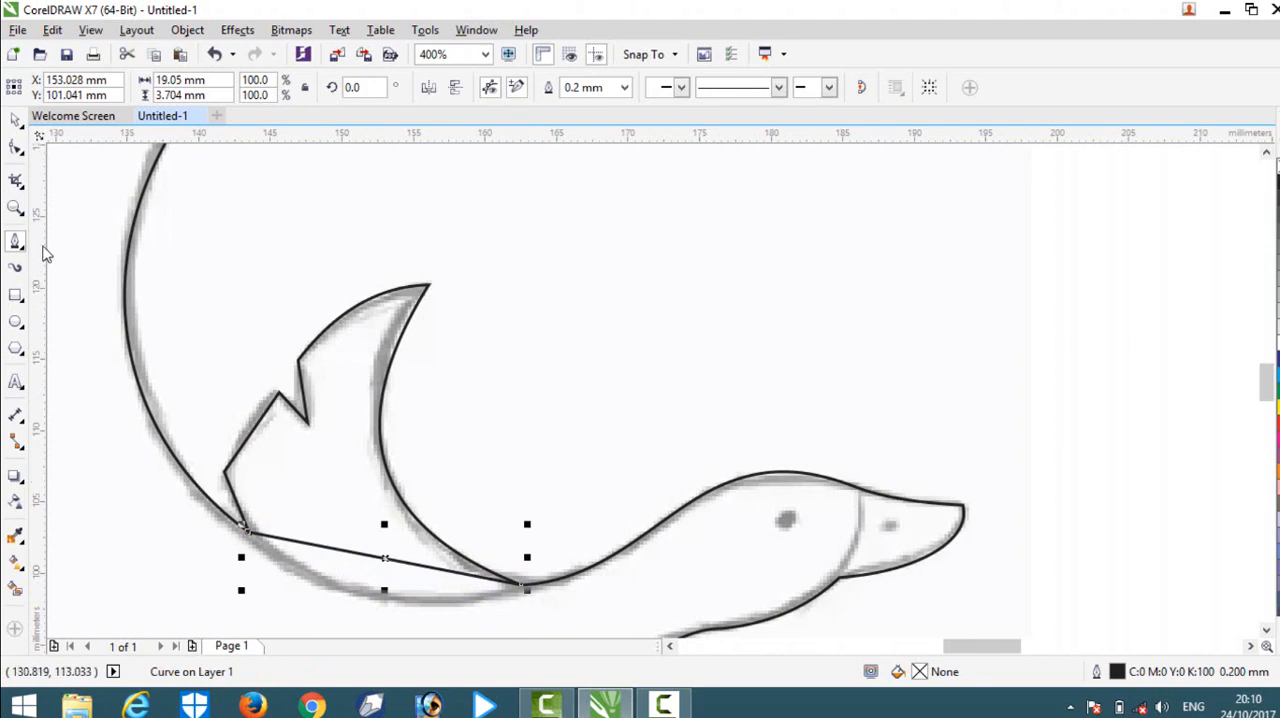
Convert the new line beneath the small wing to a curve and bend it downward along the sketched back line.
click(14, 148)
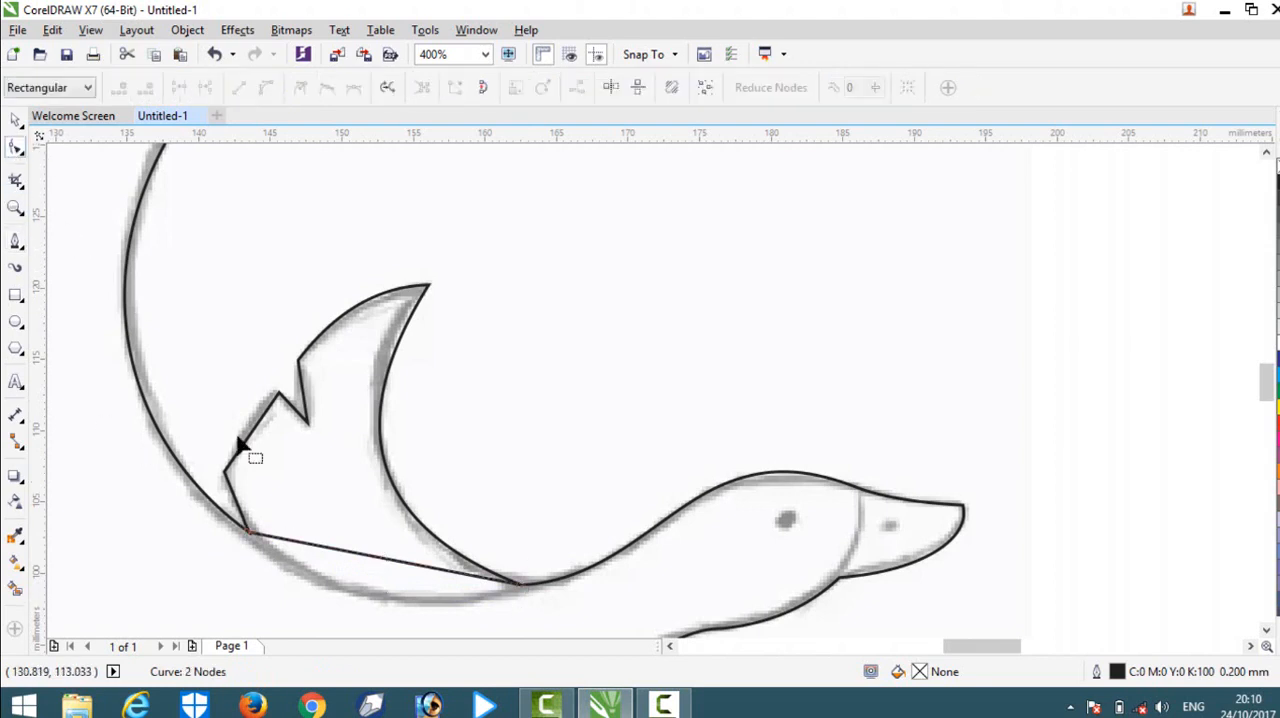
click(360, 558)
click(266, 88)
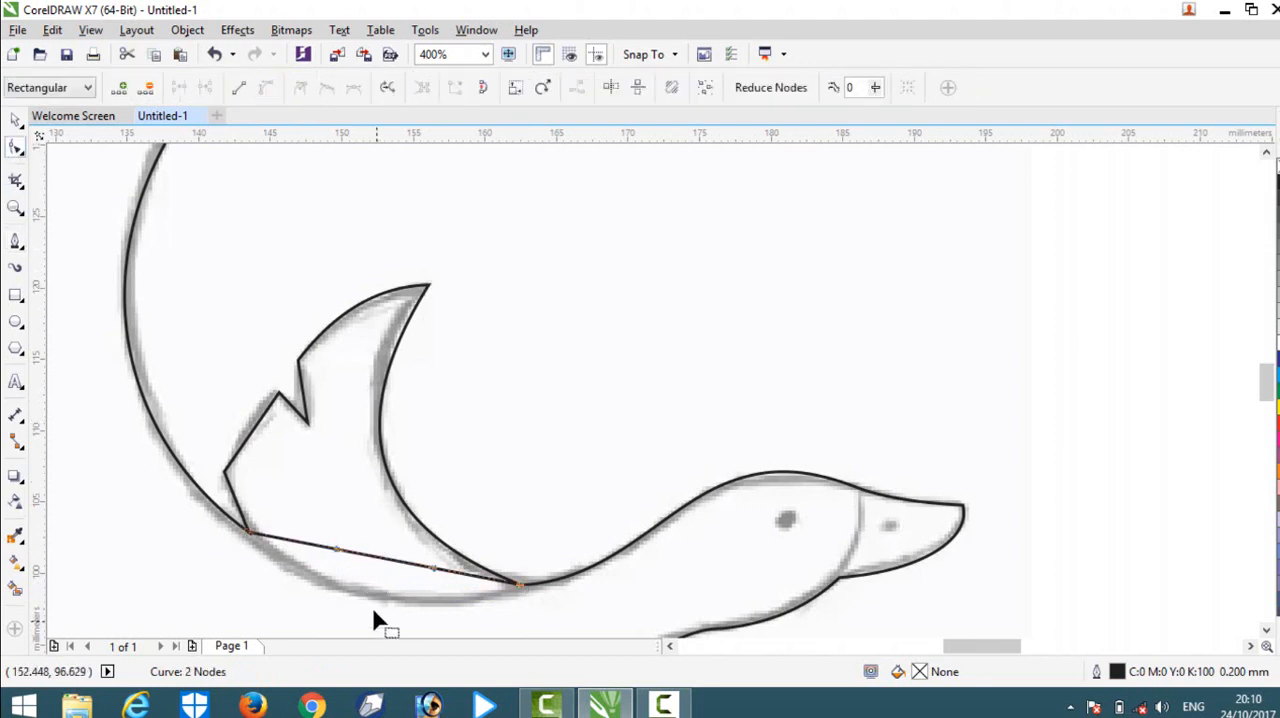
drag(370, 565, 370, 610)
scroll(443, 442, down, 2)
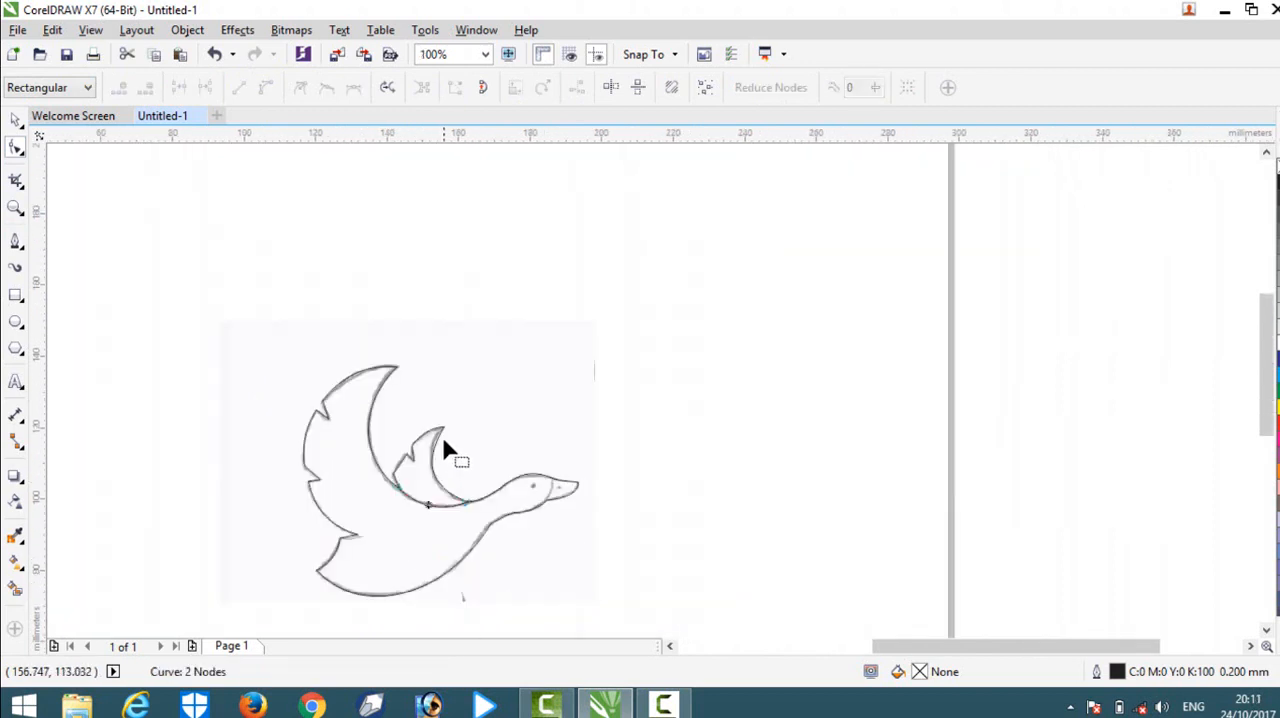
Draw a straight Pen line about 1.5 mm wide and 6.2 mm high across the beak's base, from its lower corner to the upper outline.
scroll(559, 492, up, 2)
click(16, 121)
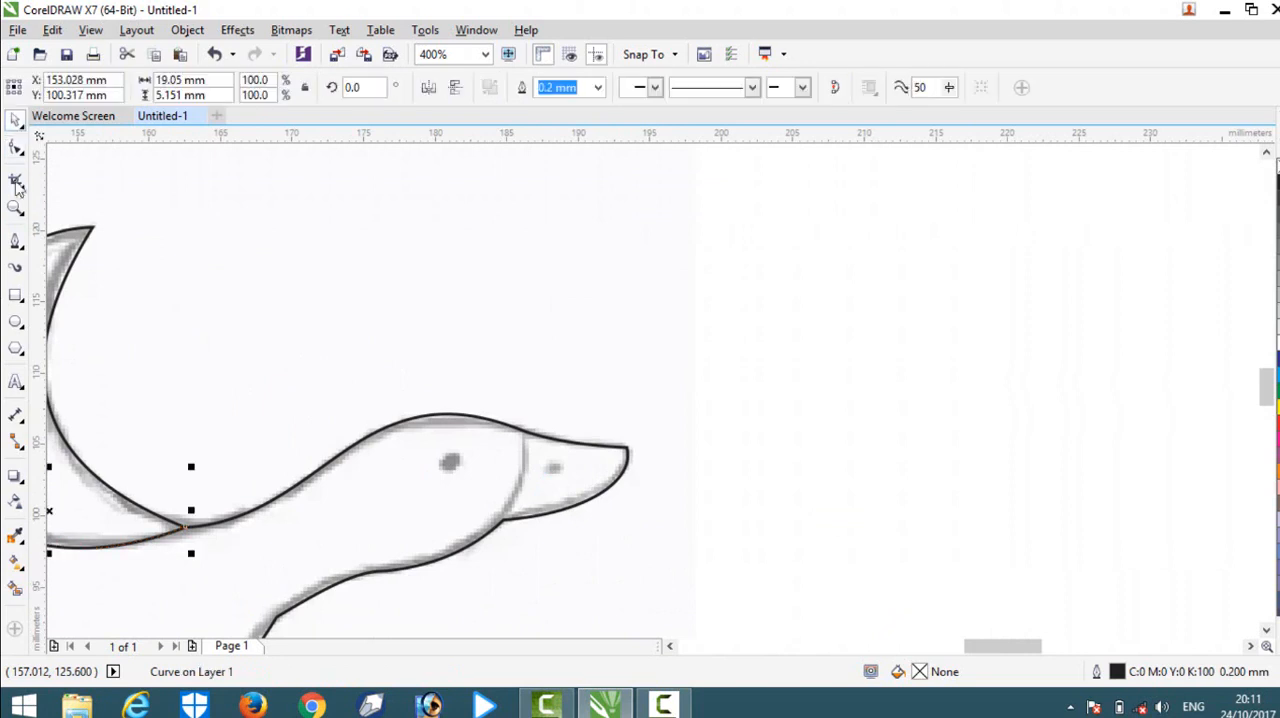
click(15, 241)
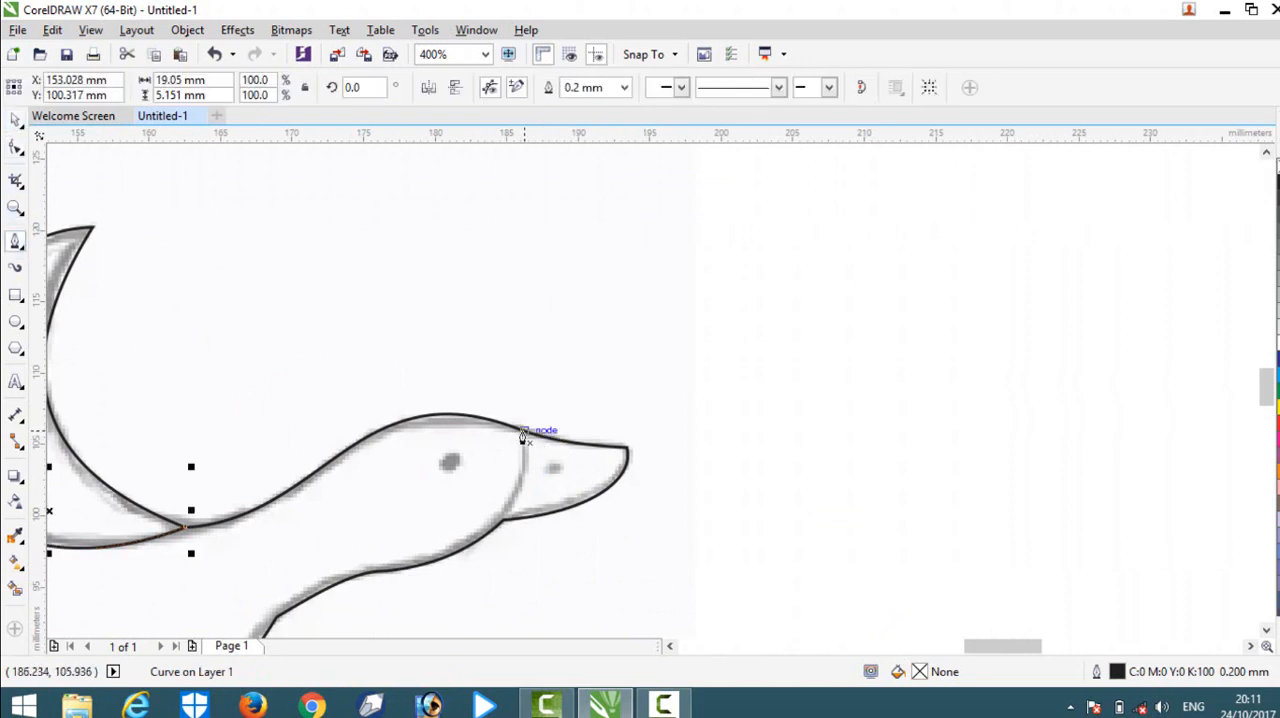
scroll(516, 444, up, 1)
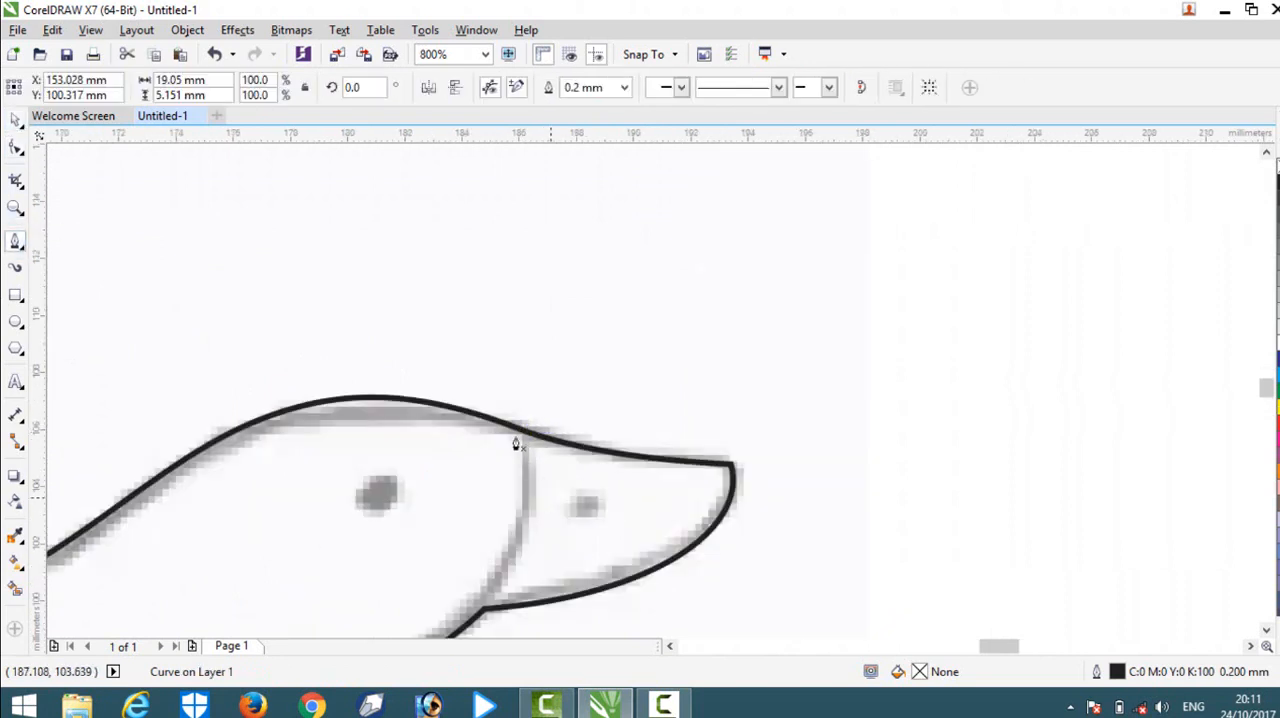
click(485, 609)
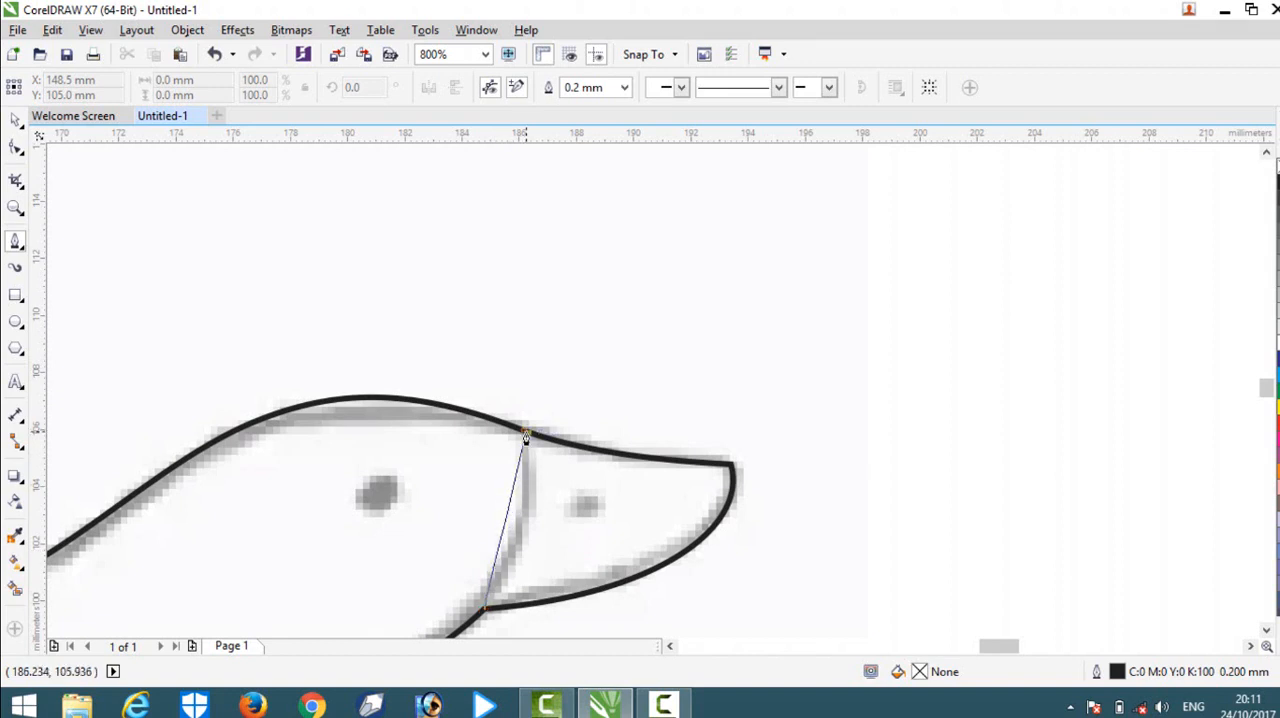
click(526, 436)
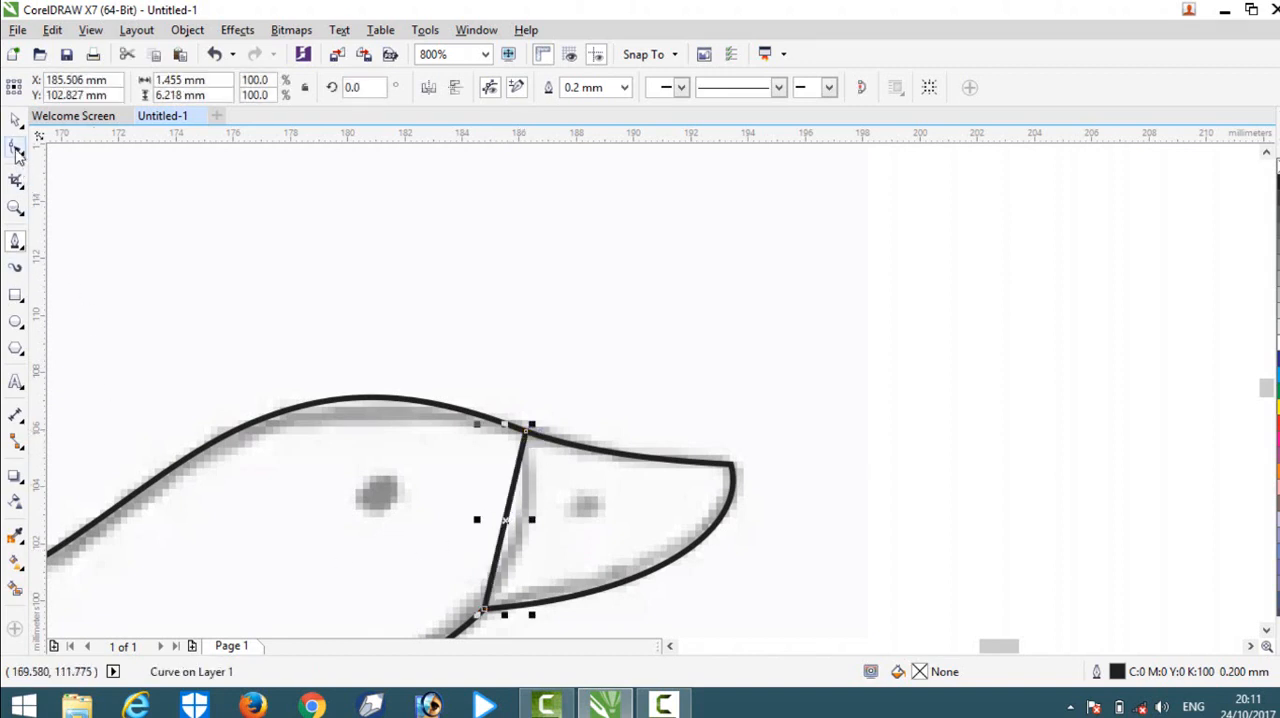
Convert the new line at the beak's base to a curve and bend it toward the beak to match the sketch.
click(16, 150)
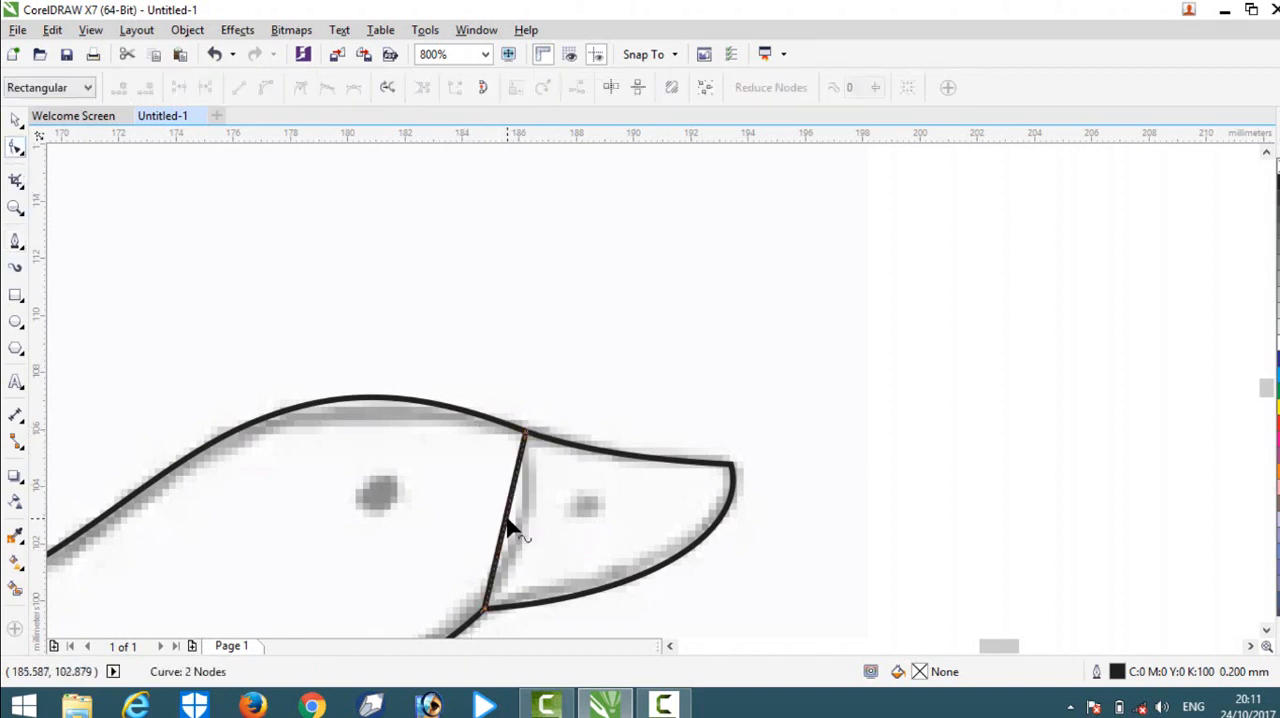
click(505, 519)
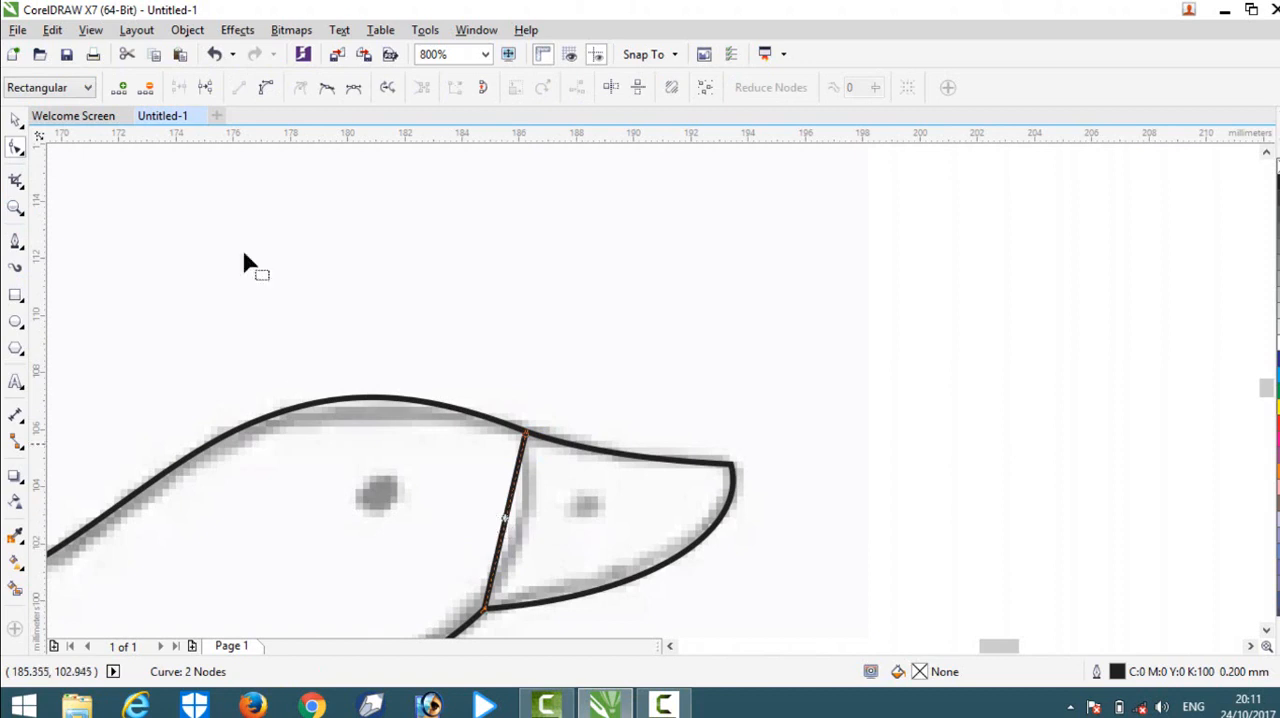
click(266, 92)
drag(509, 520, 537, 543)
scroll(537, 543, down, 3)
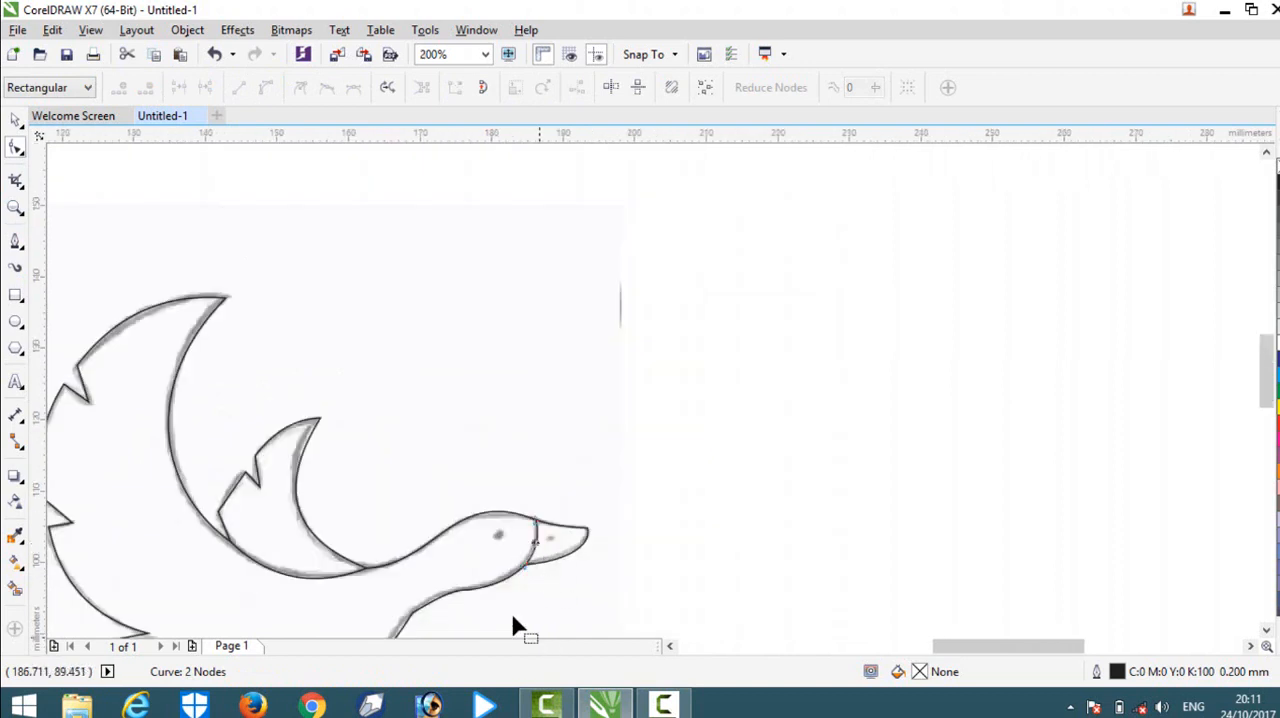
Shift the outline node where the underside of the neck meets the breast slightly toward the body to fit the sketch.
scroll(385, 560, down, 2)
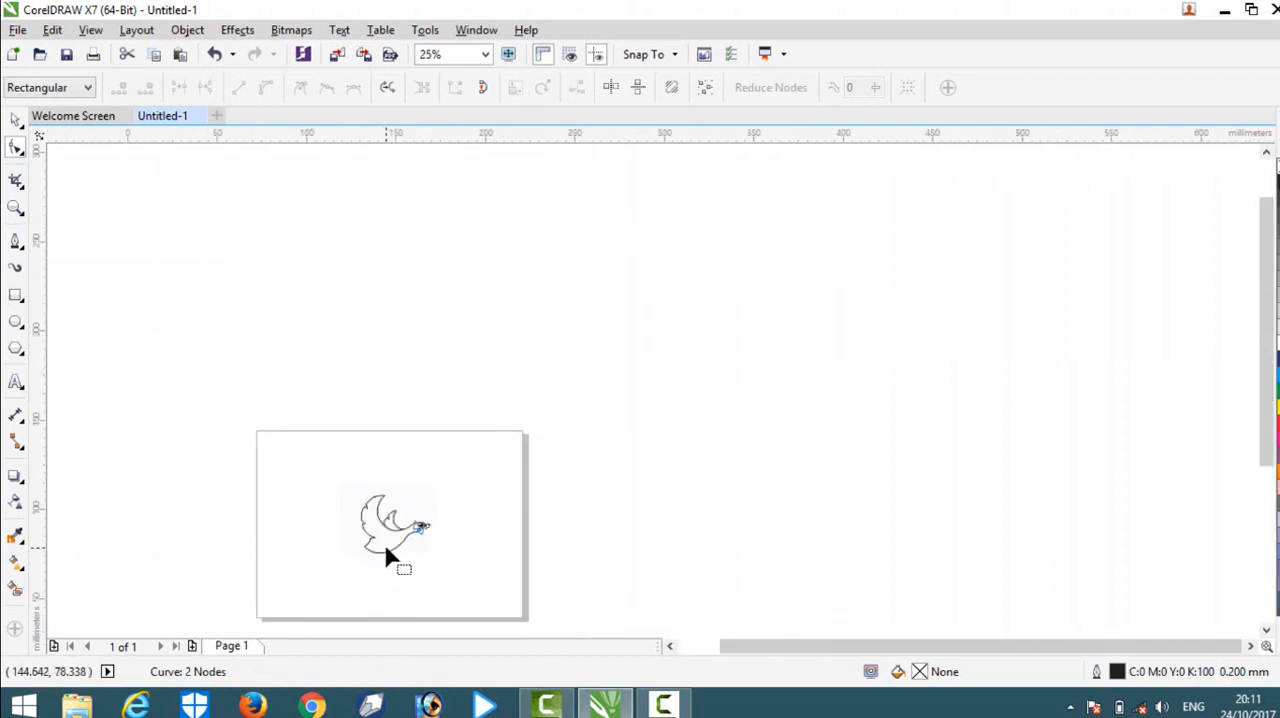
scroll(398, 565, up, 3)
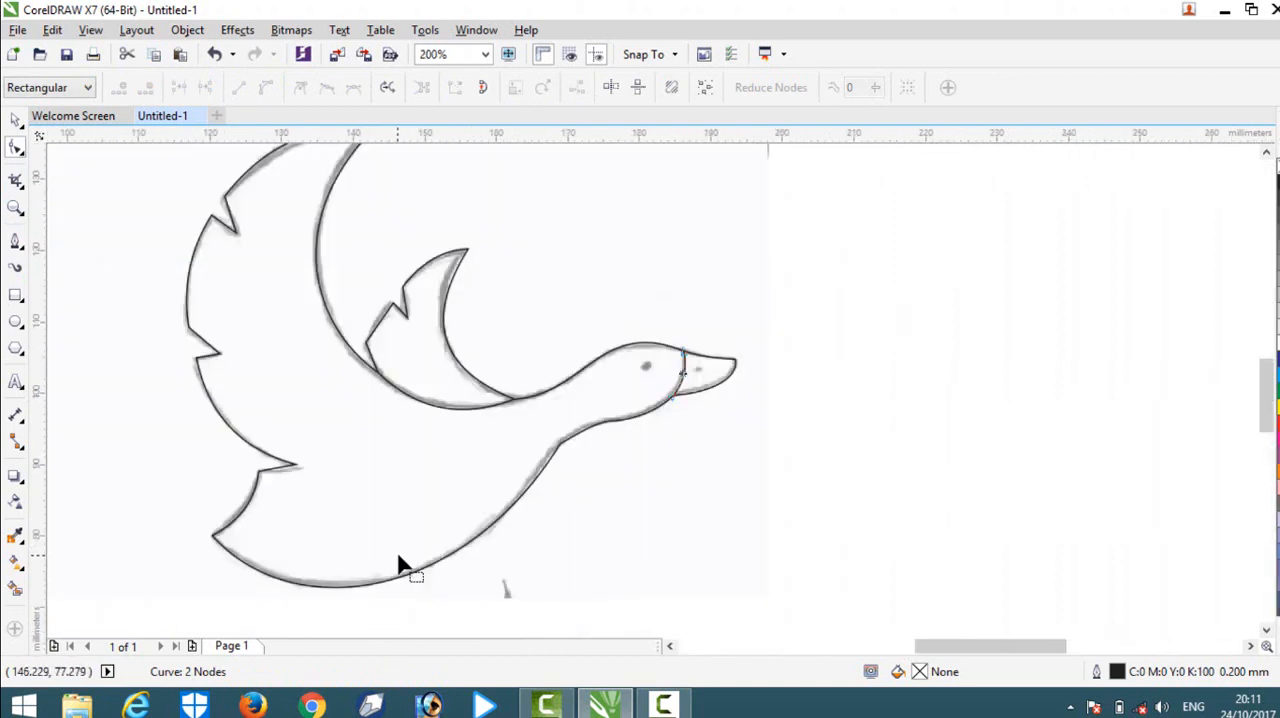
scroll(578, 465, up, 1)
click(558, 454)
click(557, 452)
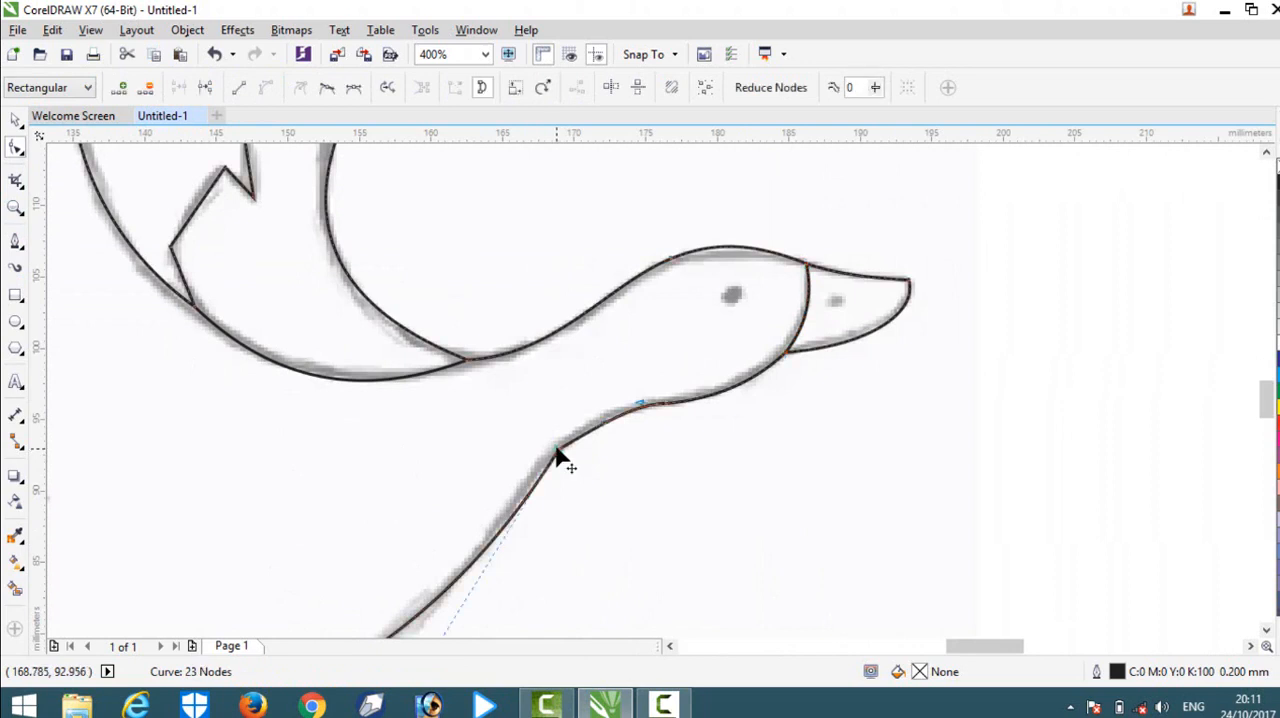
key(Delete)
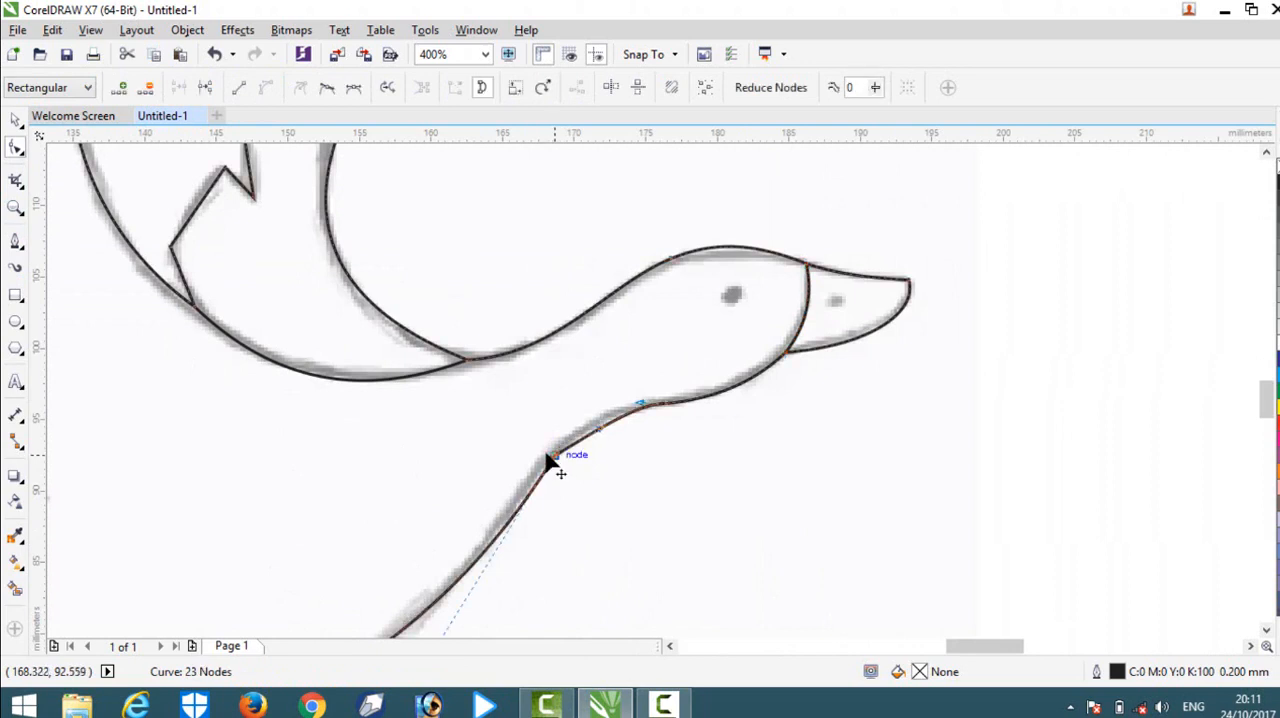
Move the large wing's upper notch corner and its tip outward onto the sketch, and adjust the handles of the curve between them.
mouse_move(254, 339)
mouse_down()
mouse_move(360, 463)
mouse_move(466, 518)
mouse_up()
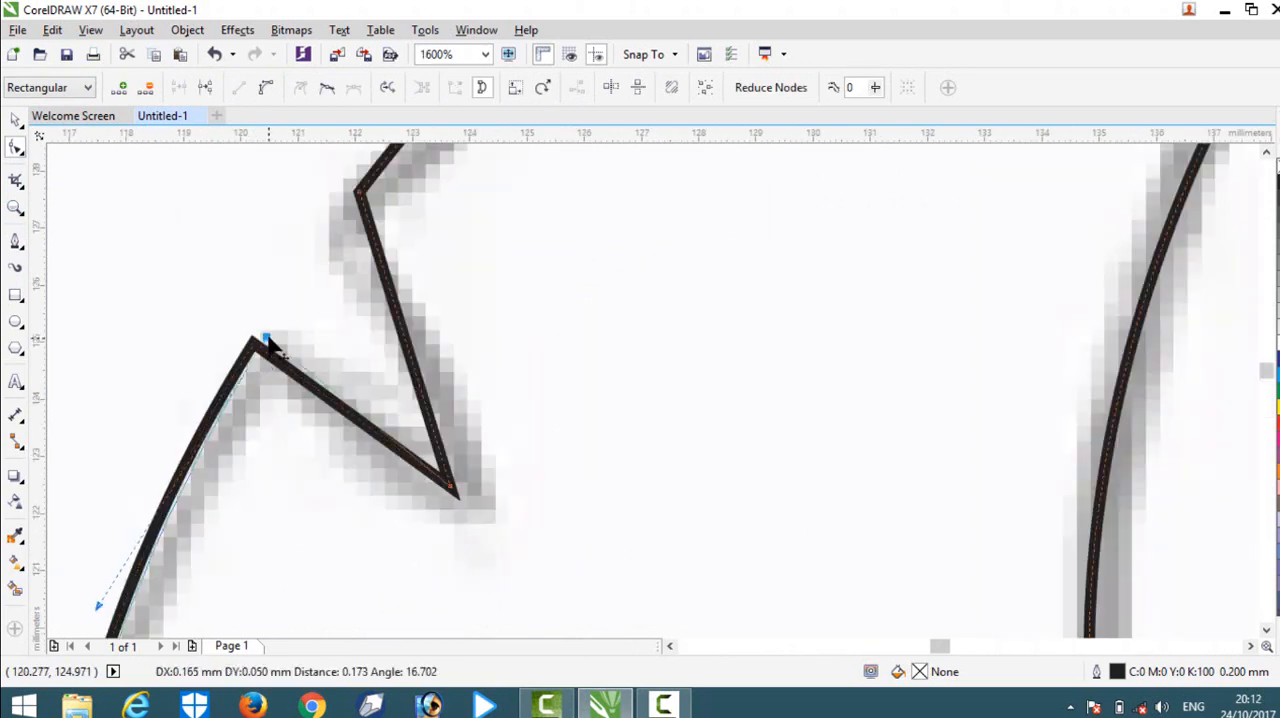
drag(358, 191, 337, 214)
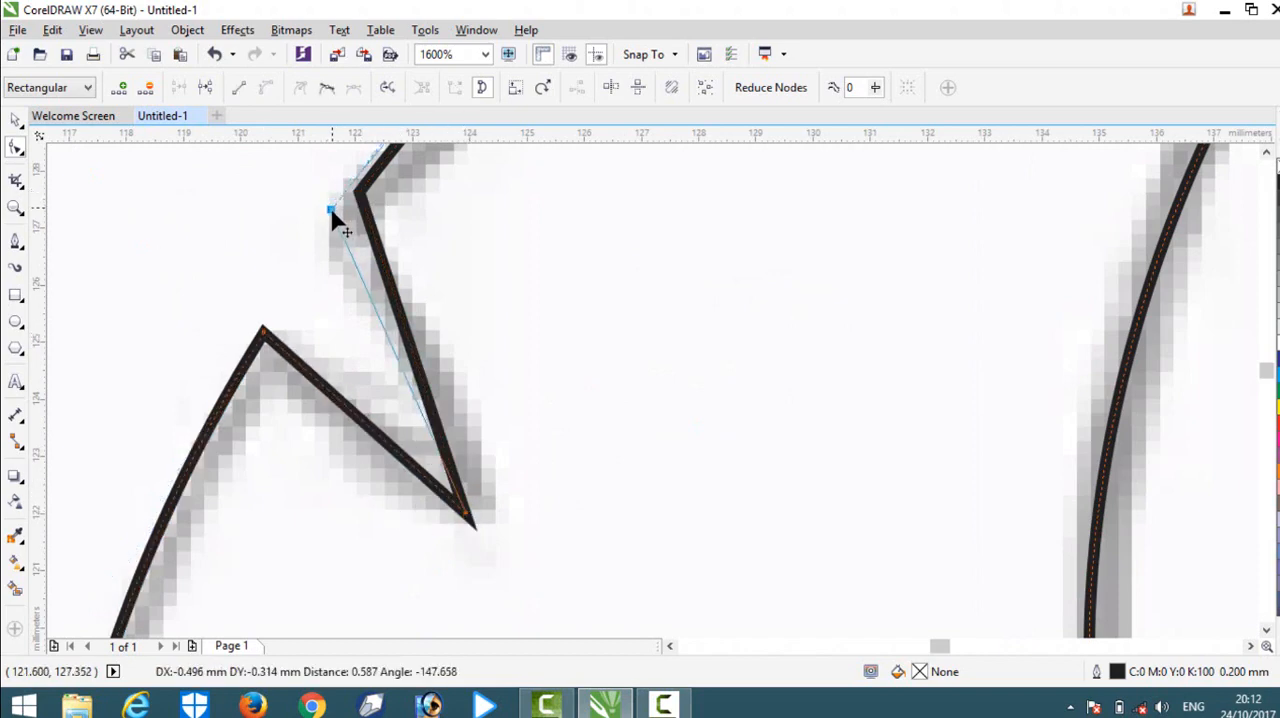
scroll(340, 225, down, 3)
scroll(392, 163, up, 2)
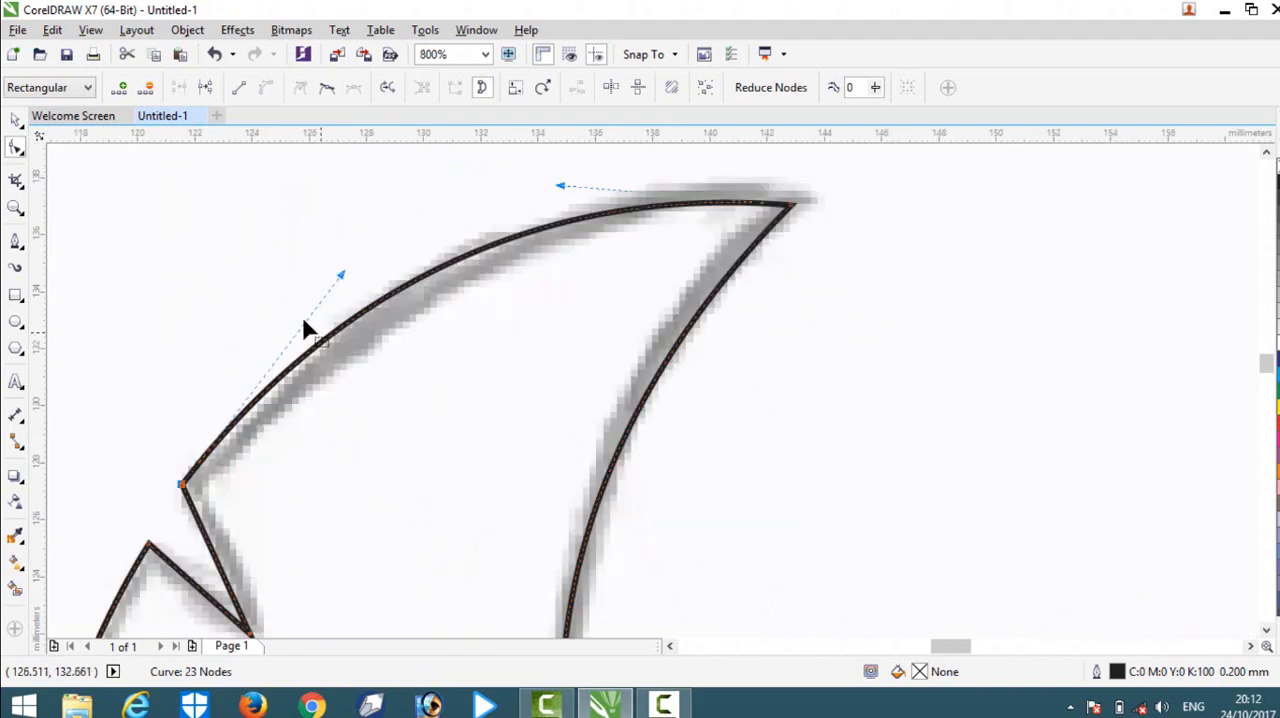
drag(347, 276, 354, 280)
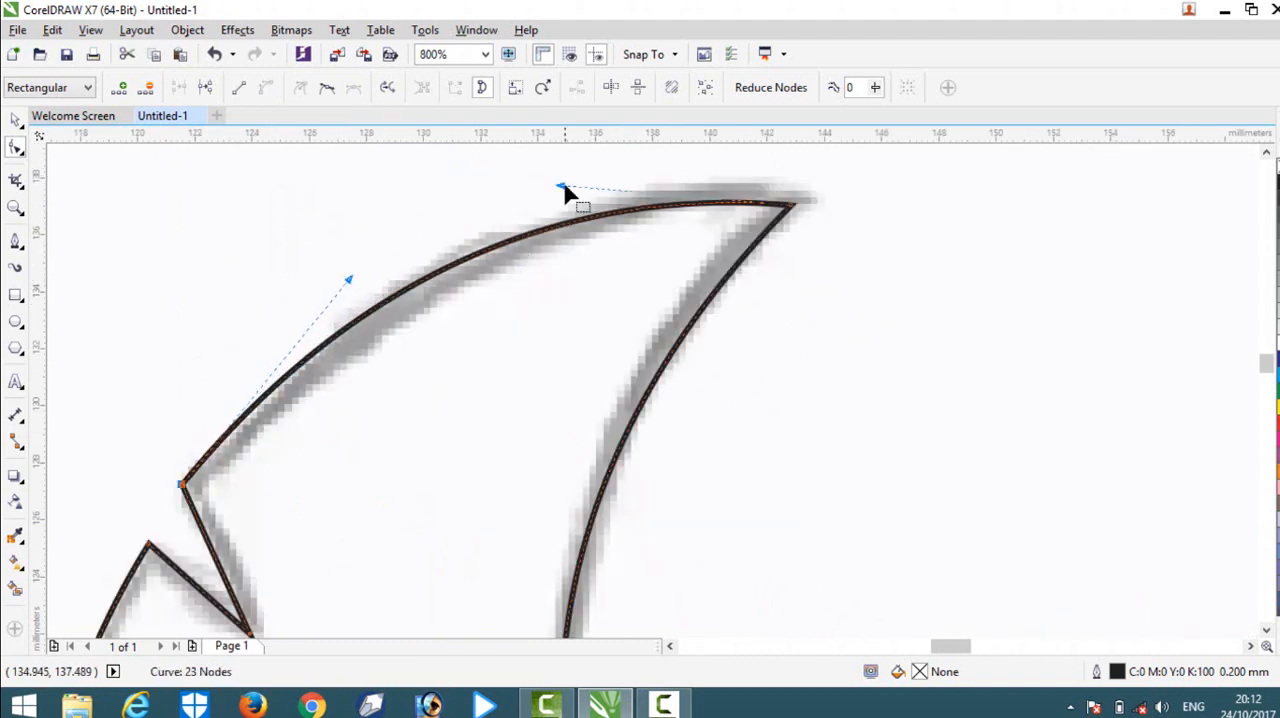
drag(562, 186, 552, 190)
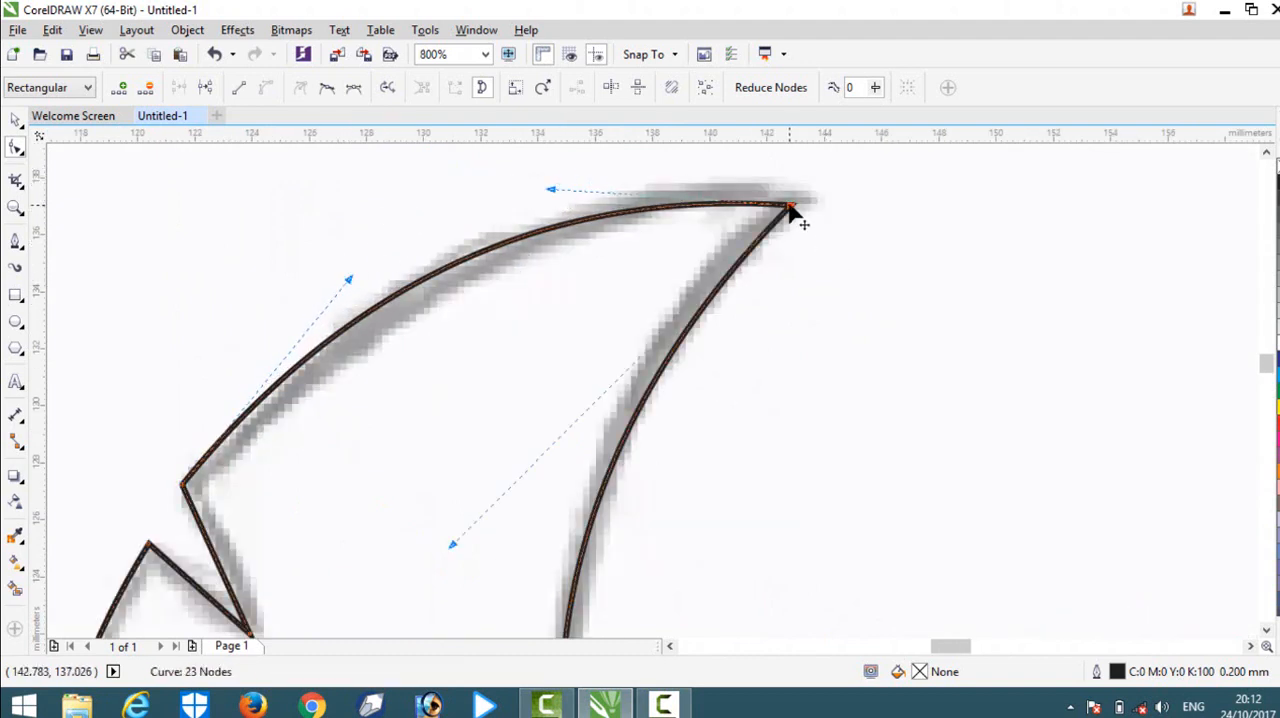
drag(790, 205, 810, 193)
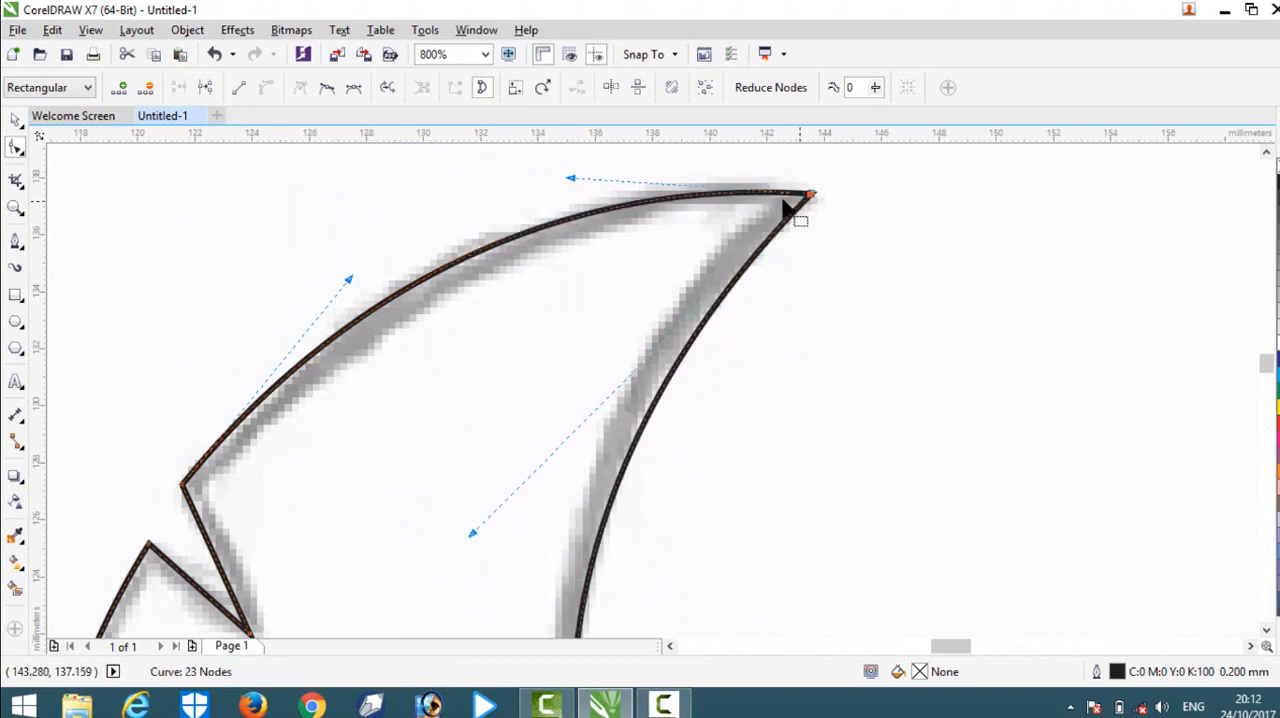
Move the small wing's lower outer corner node slightly inward onto the sketch.
scroll(706, 176, down, 4)
scroll(735, 428, up, 4)
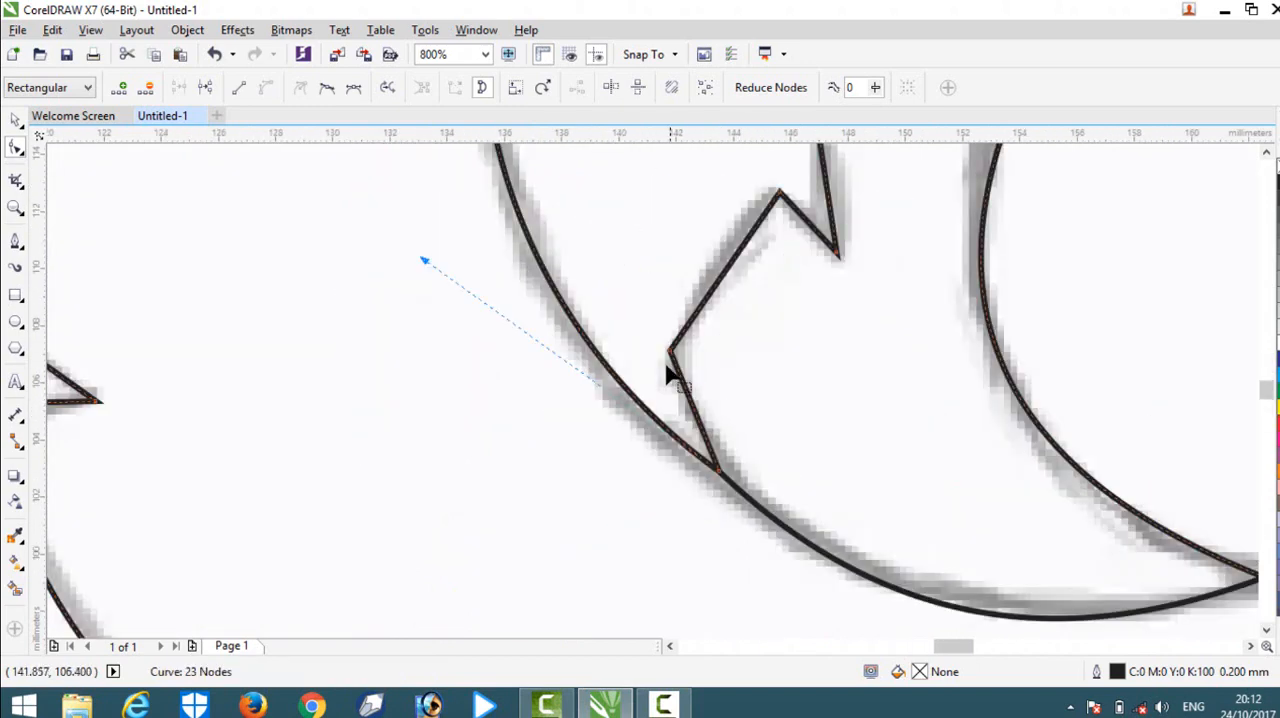
drag(663, 352, 673, 359)
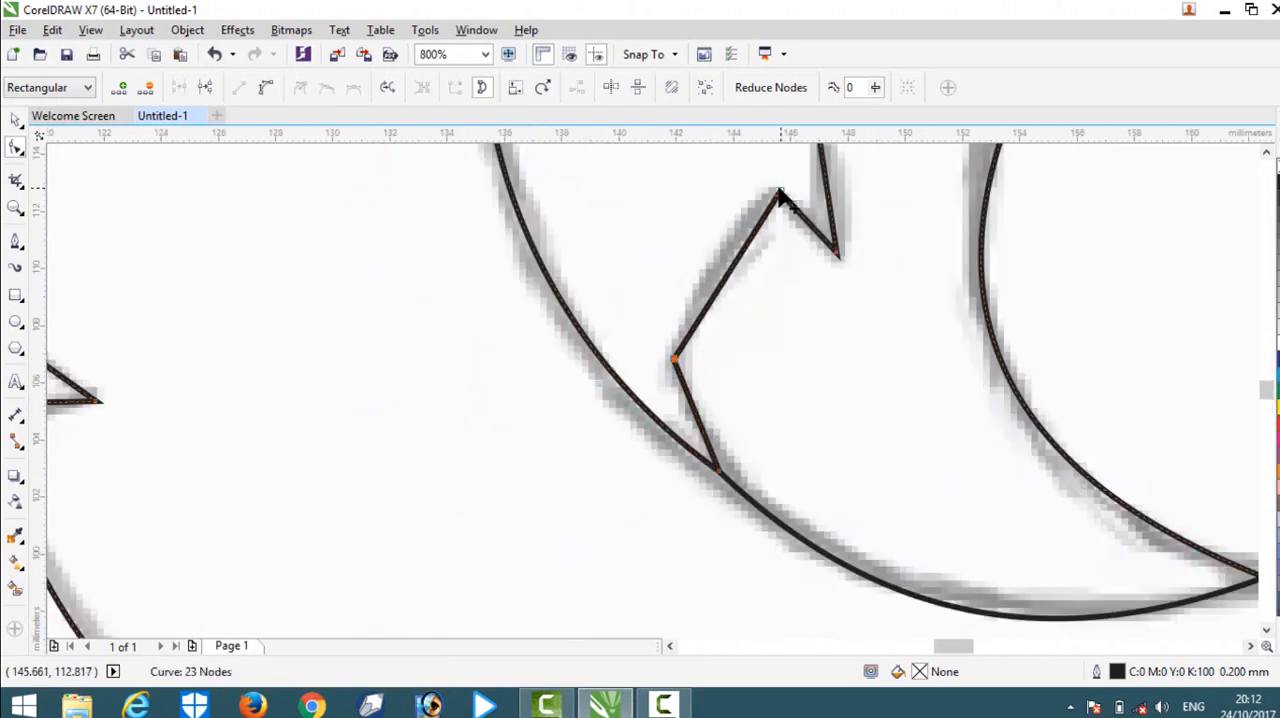
drag(780, 194, 772, 188)
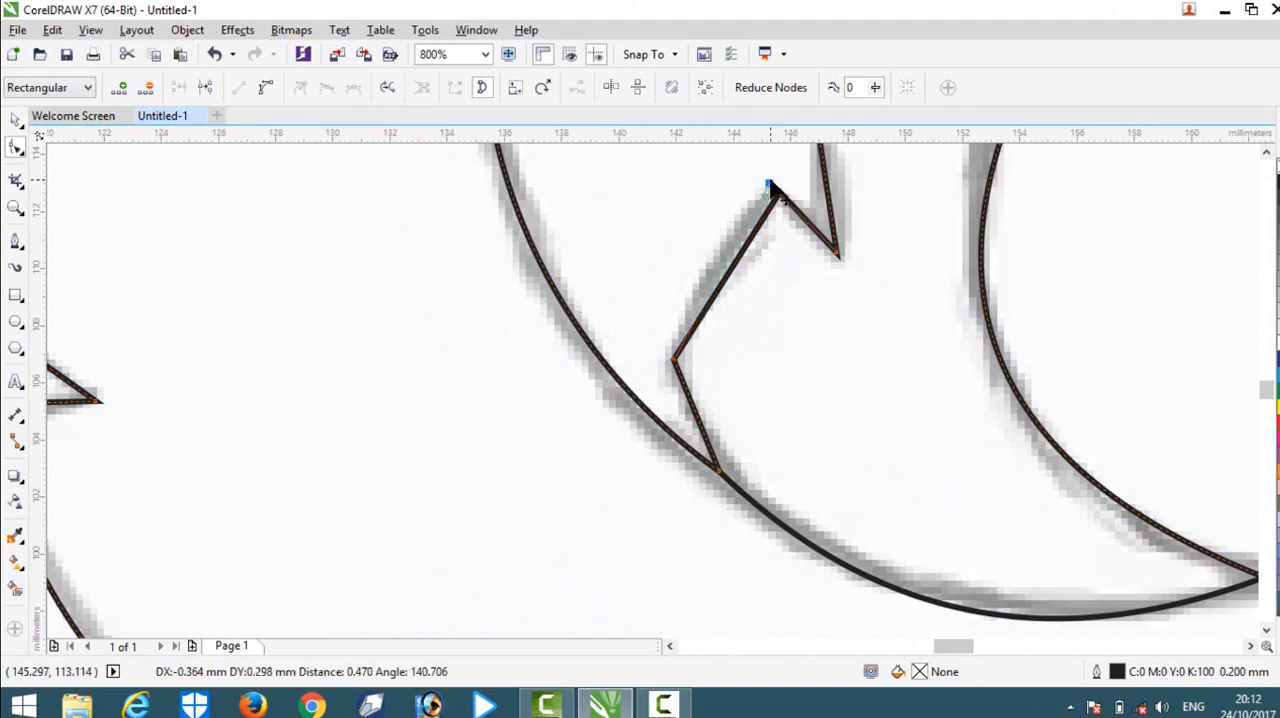
drag(753, 322, 822, 342)
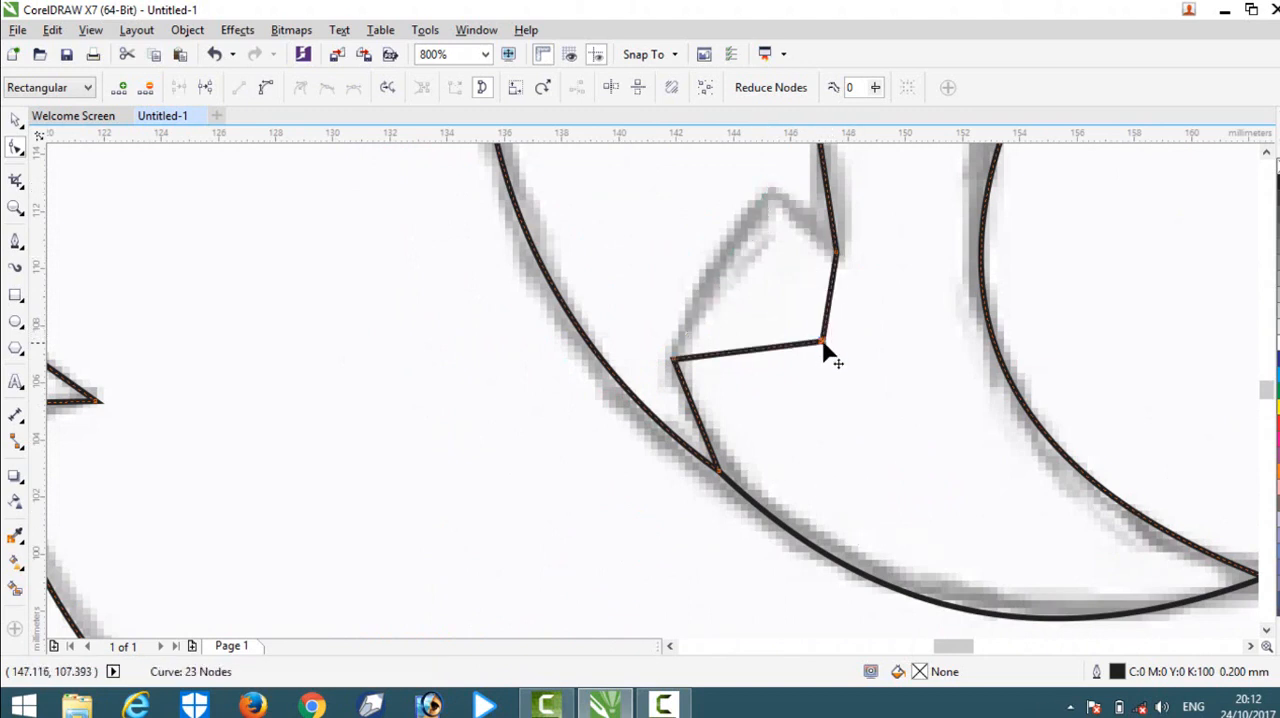
key(ctrl+z)
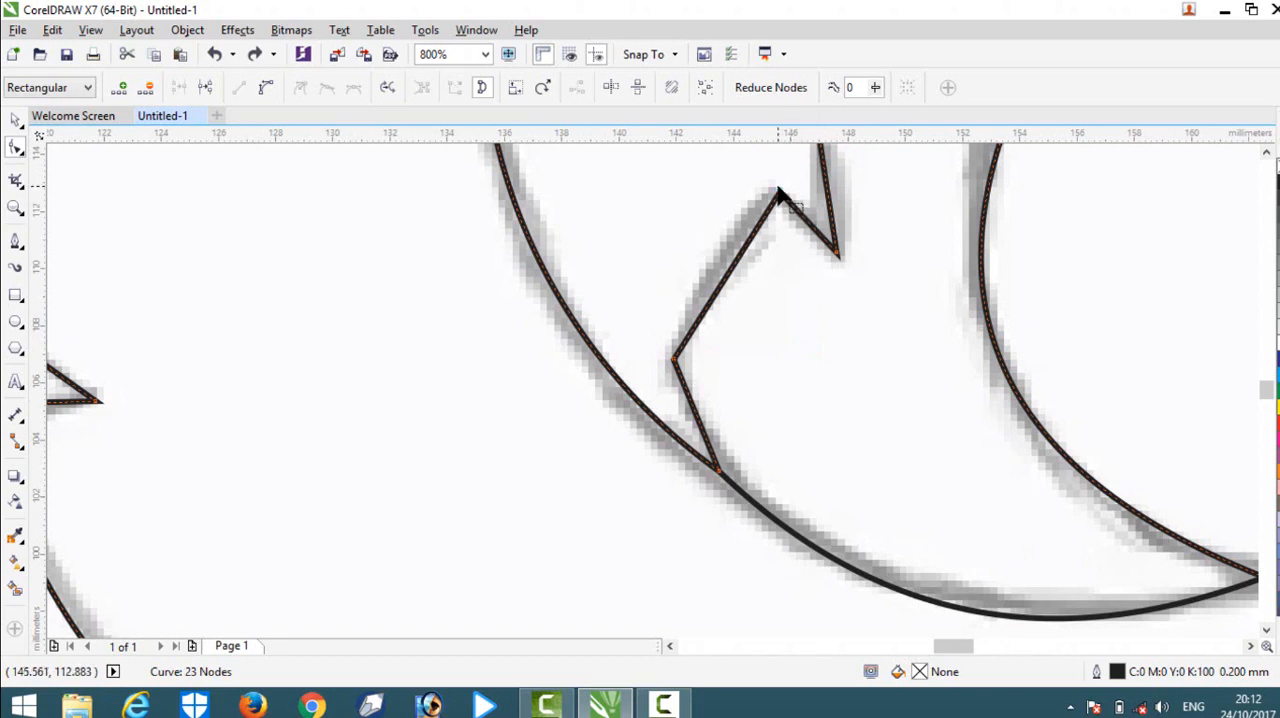
Shift the peak node beside the small wing's notch slightly outward onto the sketched feather tip.
scroll(814, 603, down, 1)
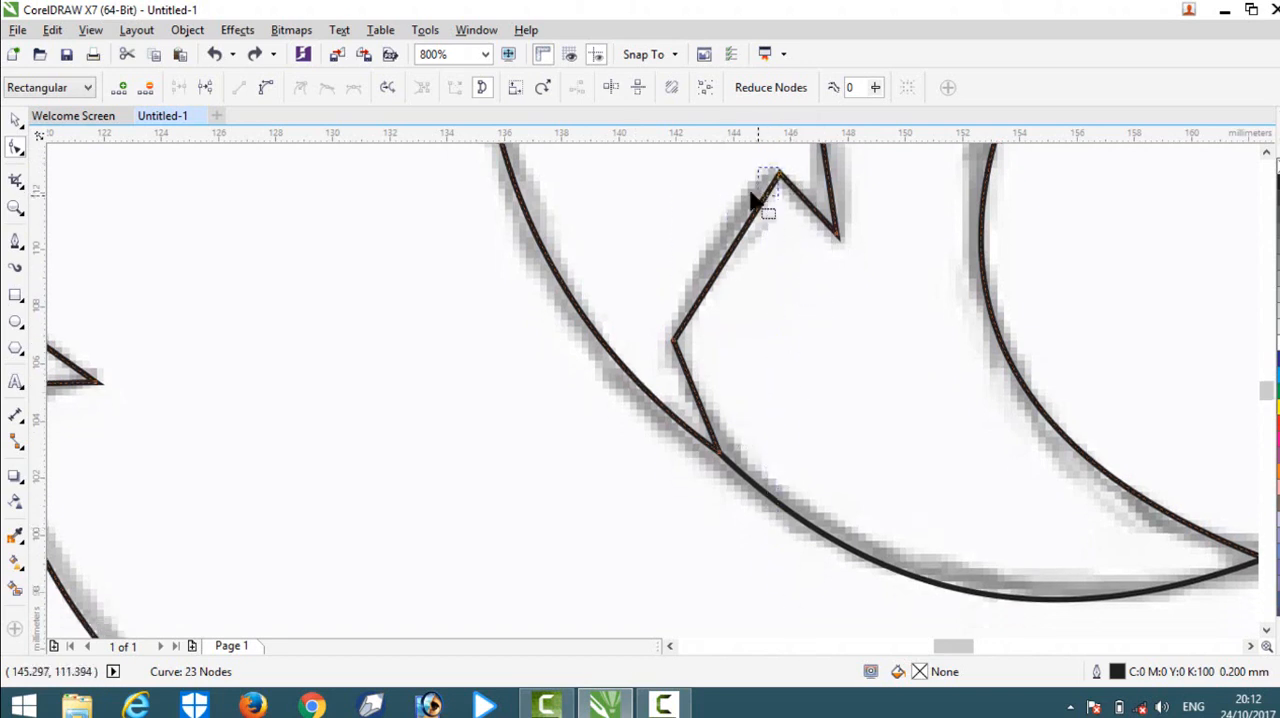
mouse_move(752, 195)
mouse_down()
mouse_move(743, 126)
mouse_move(793, 238)
mouse_move(771, 209)
mouse_move(764, 219)
mouse_up()
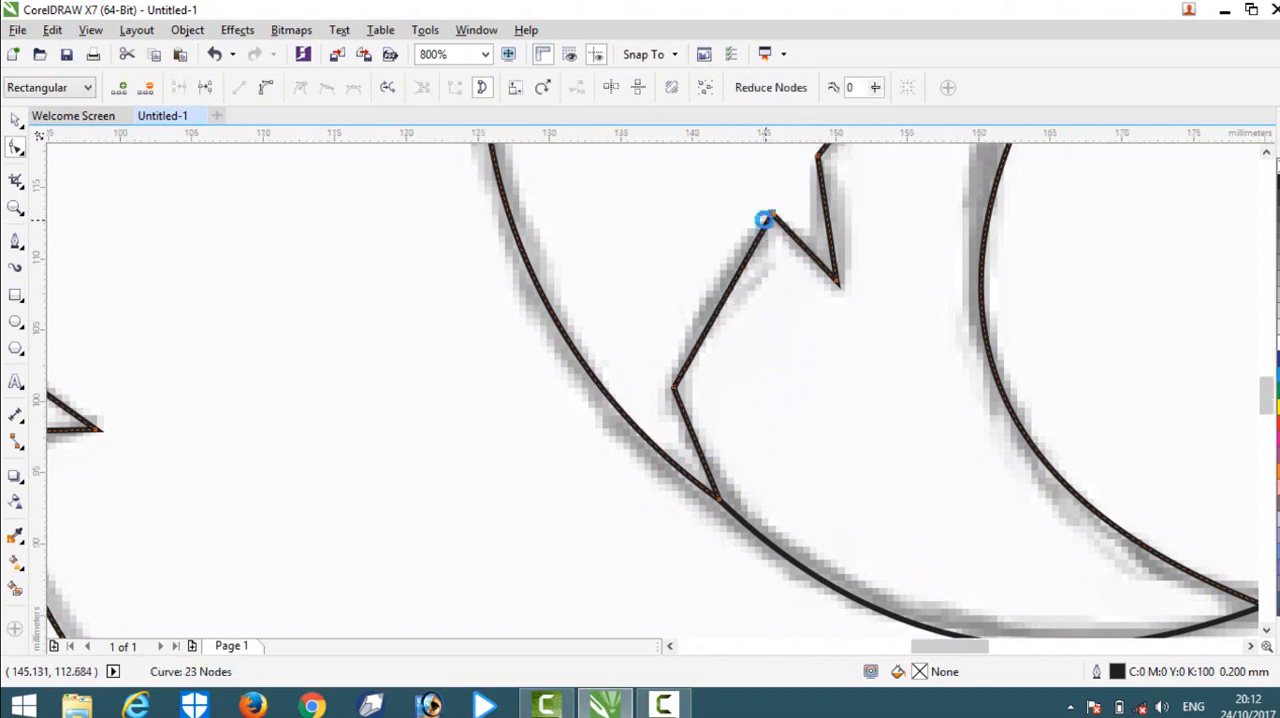
Examine how closely the traced outline follows the sketch around the small wing's notch and tip and over the whole bird.
scroll(780, 216, down, 2)
scroll(783, 230, up, 2)
scroll(790, 296, up, 1)
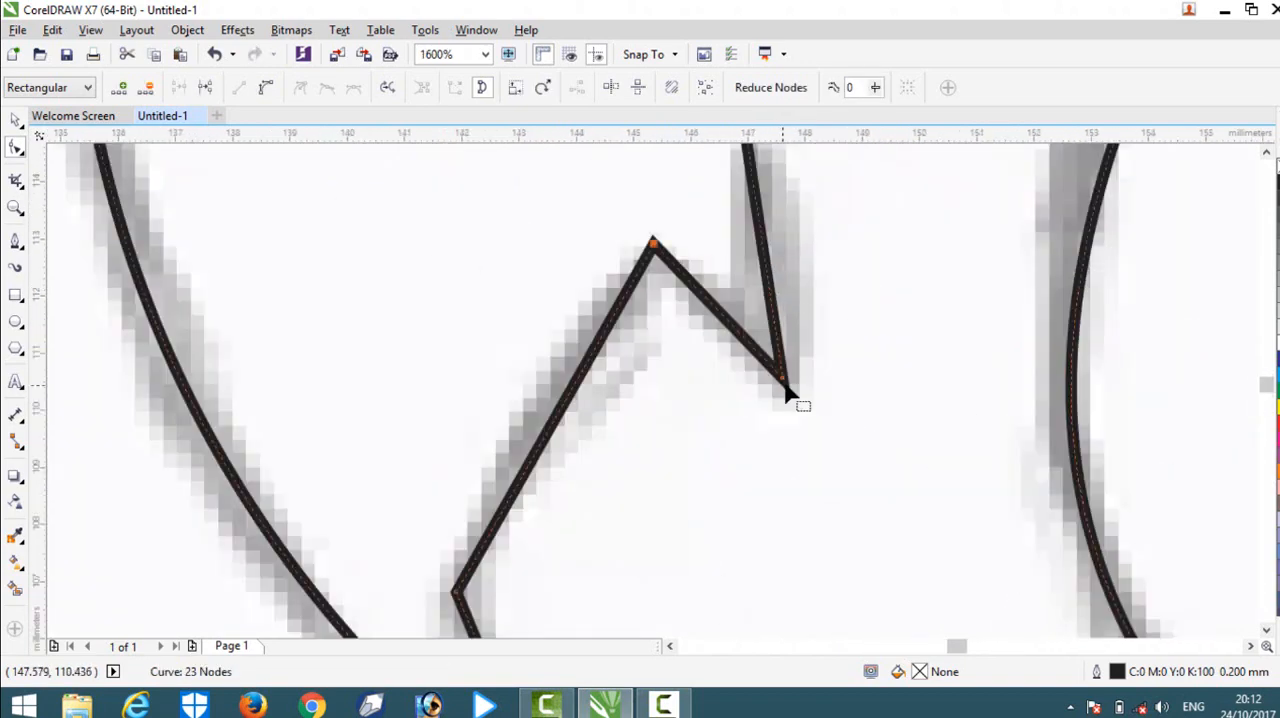
scroll(786, 214, up, 1)
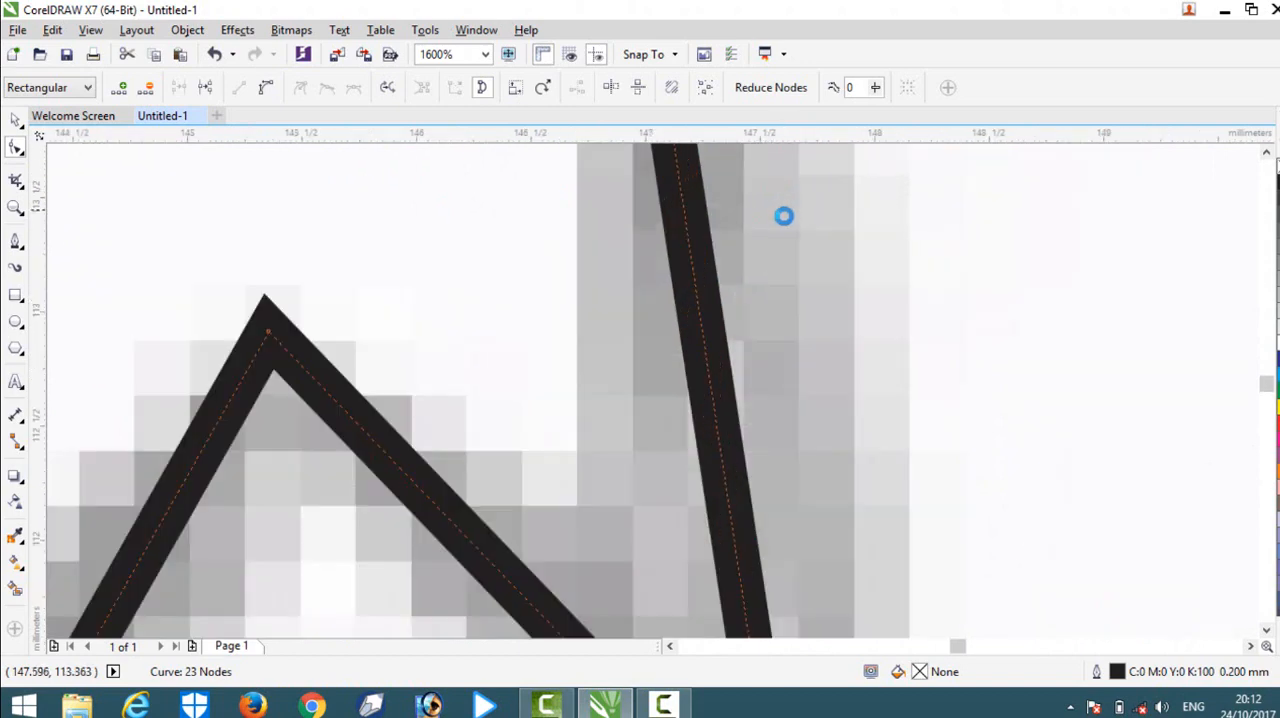
scroll(779, 240, down, 2)
scroll(779, 240, down, 3)
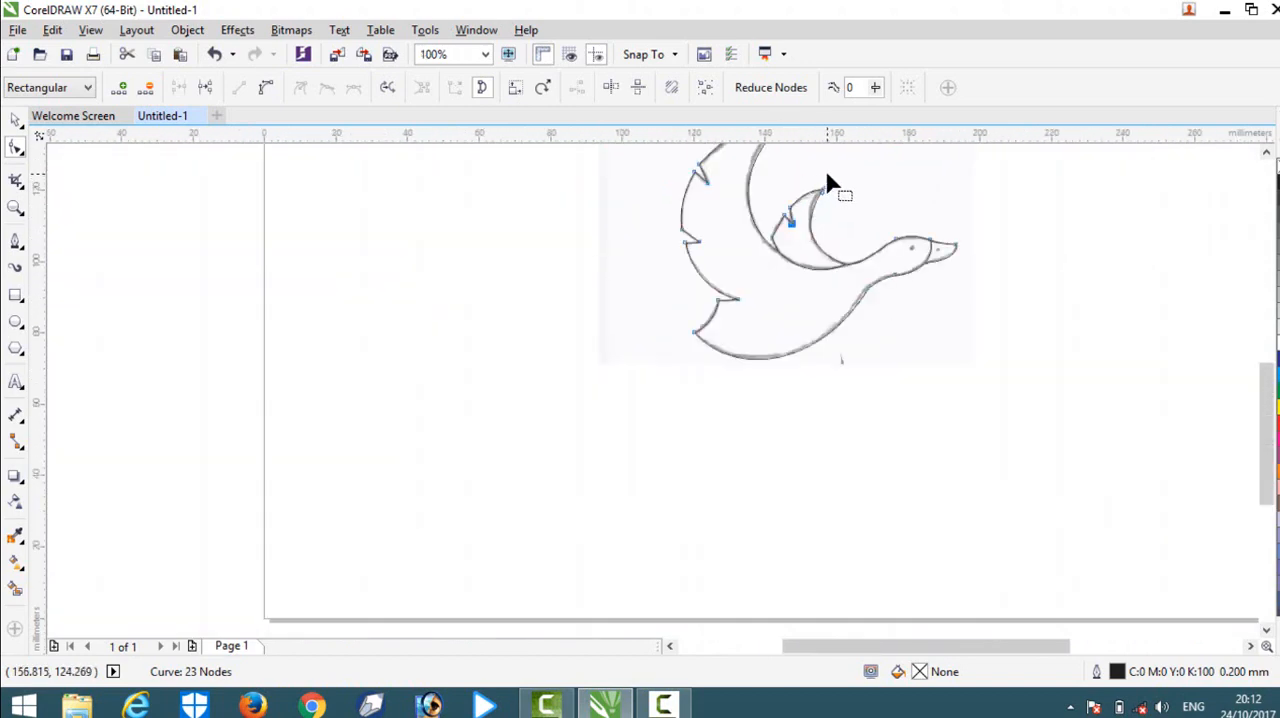
scroll(827, 180, up, 3)
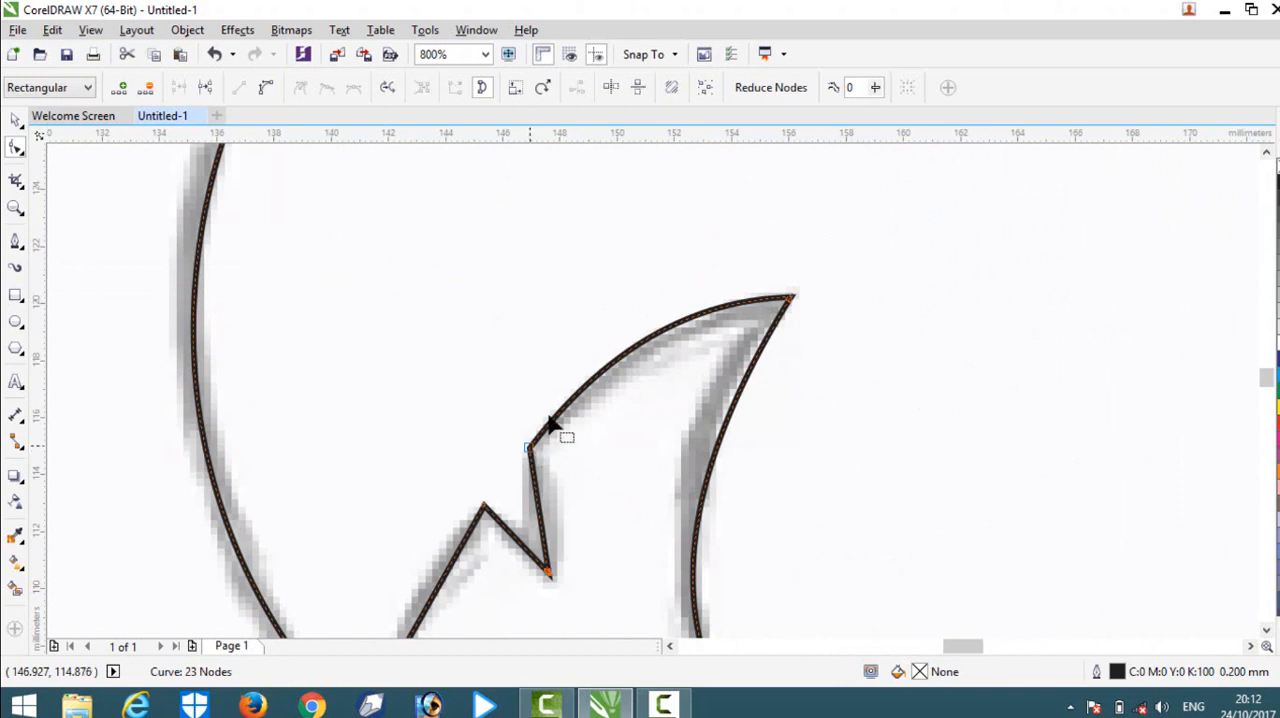
scroll(743, 357, down, 1)
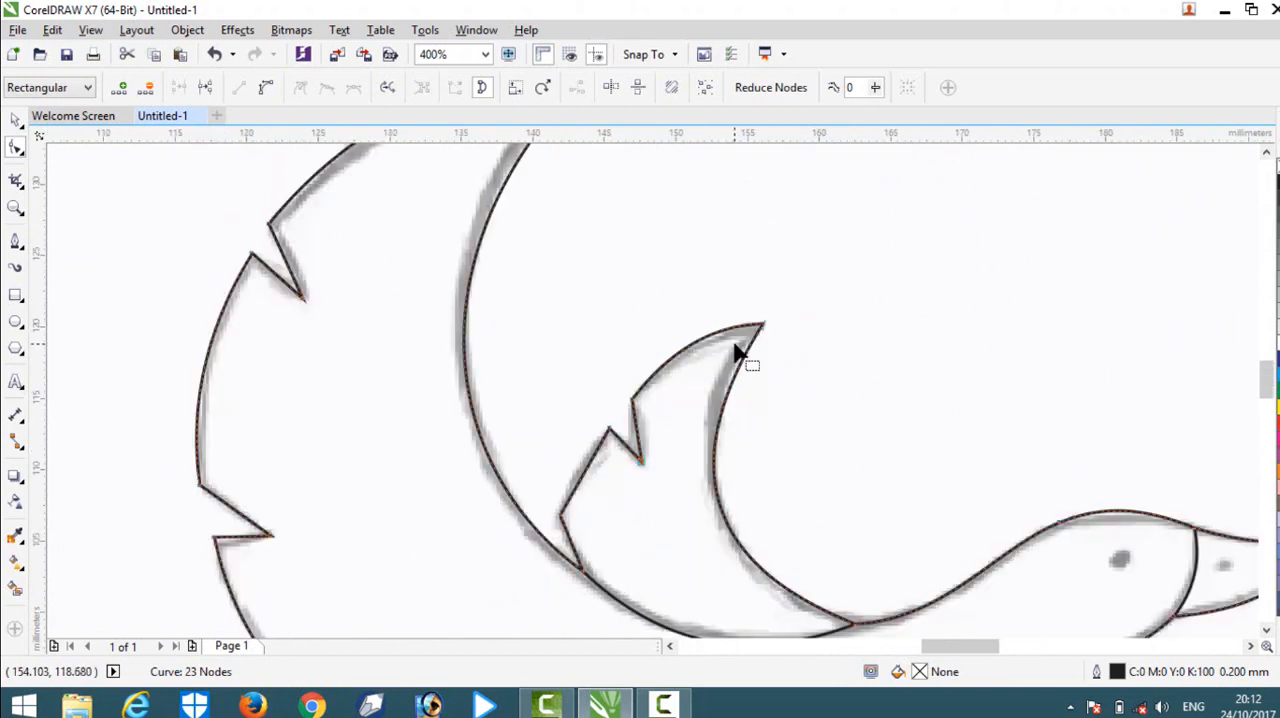
scroll(642, 290, down, 2)
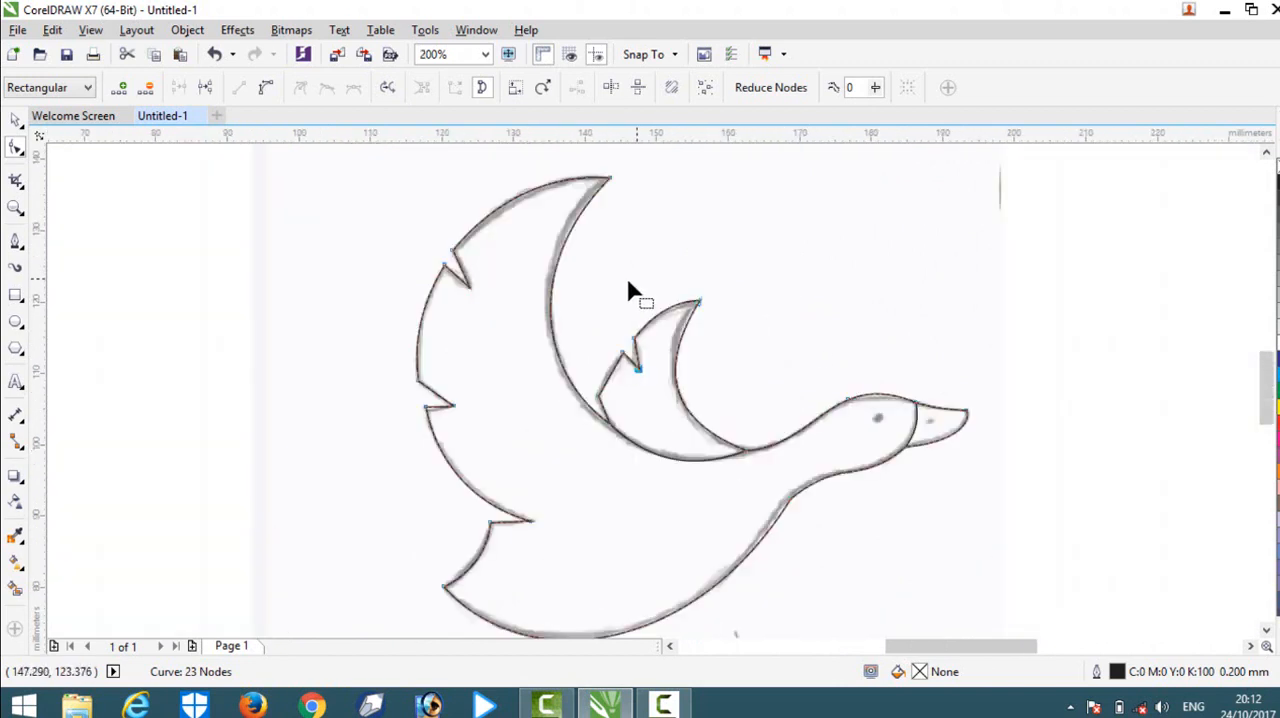
Move the sketch bitmap out from behind the traced bird to the empty area on its tail side, and clear the selection.
click(17, 122)
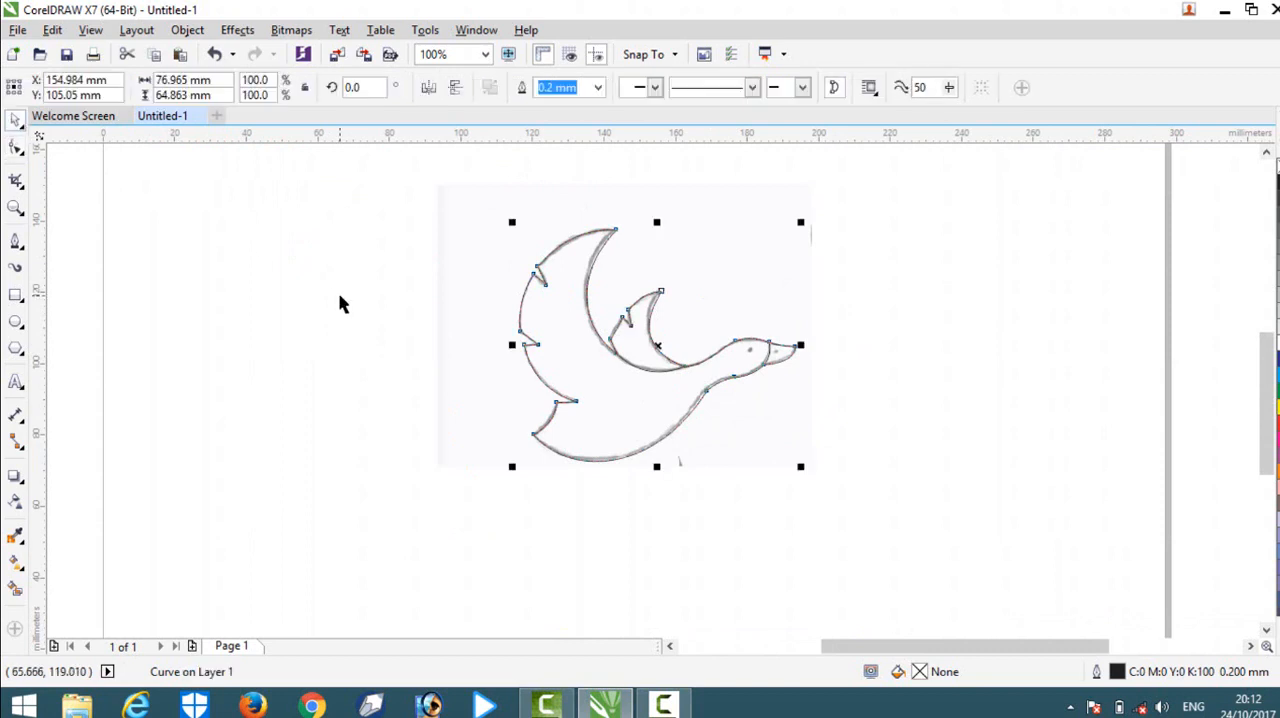
click(340, 297)
drag(730, 287, 401, 281)
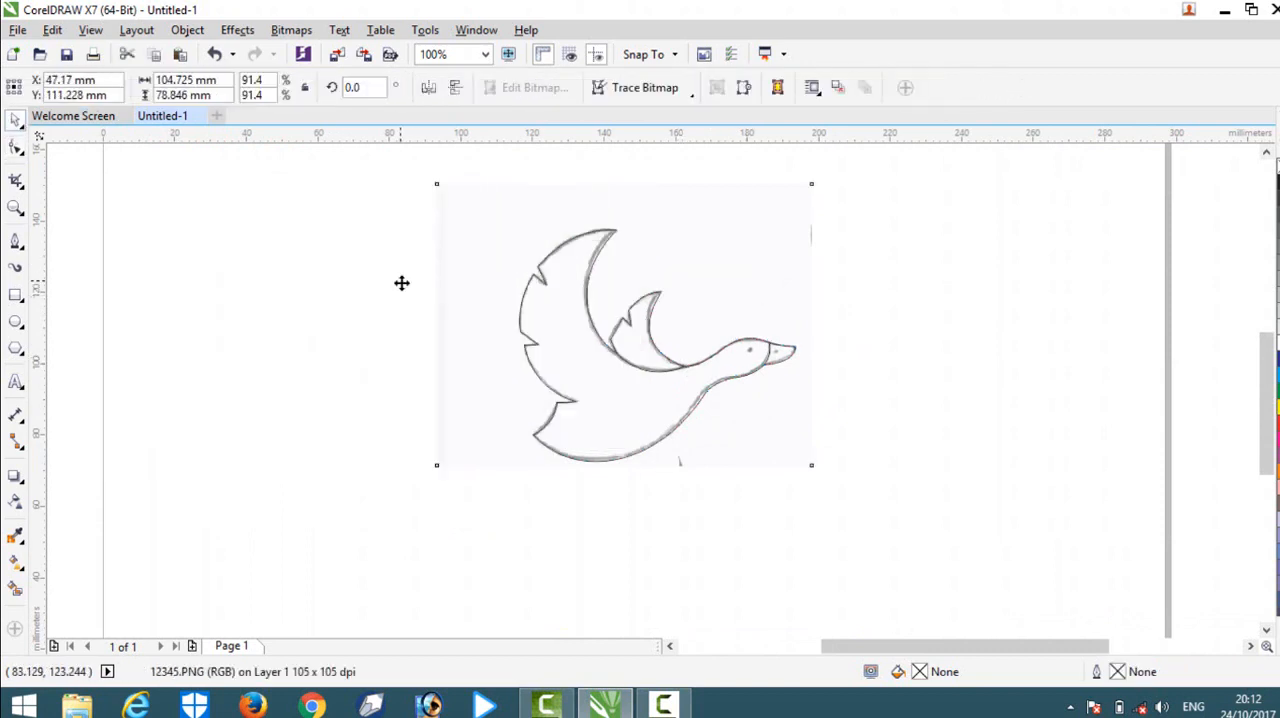
click(900, 328)
click(631, 376)
drag(631, 376, 668, 374)
click(870, 303)
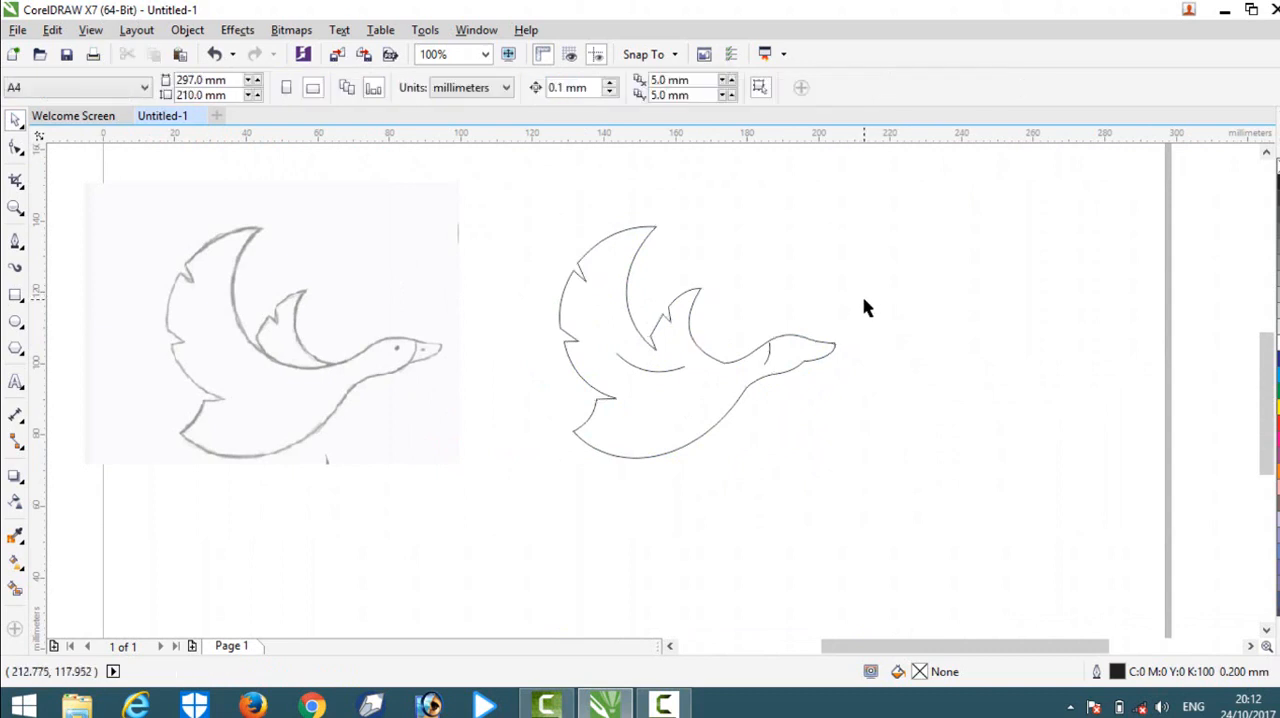
key(ctrl+z)
click(864, 315)
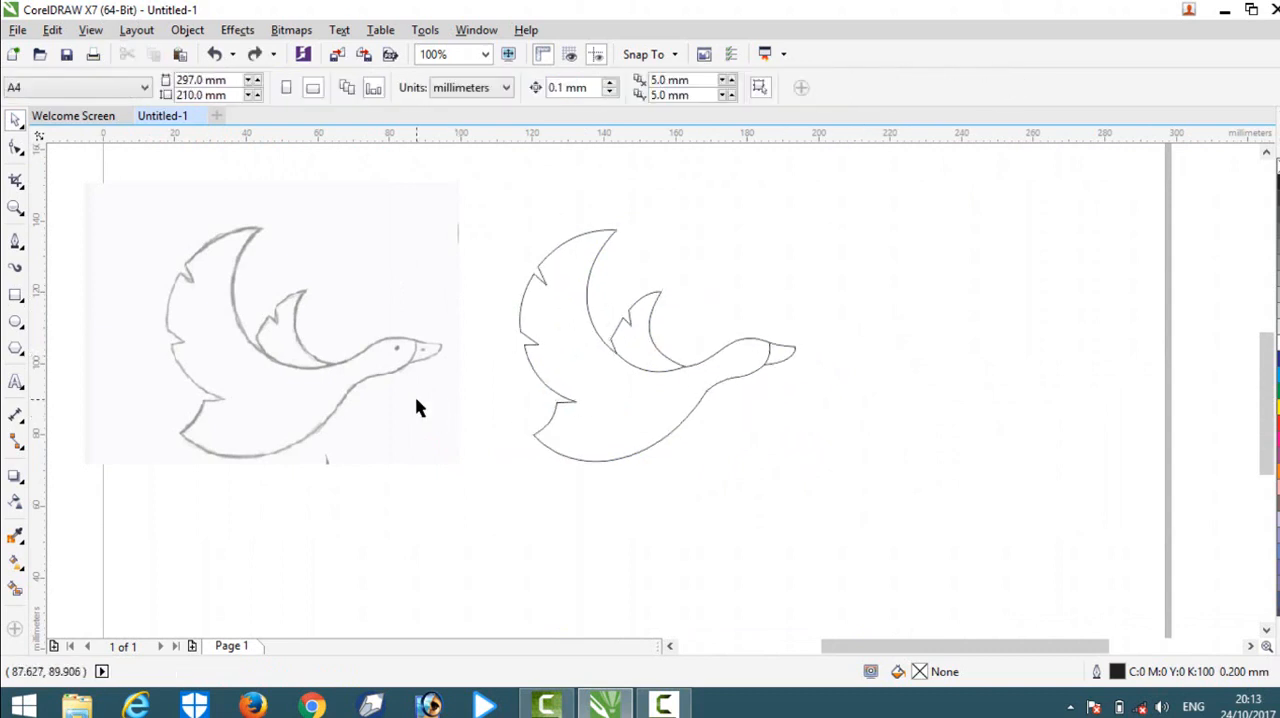
scroll(676, 343, up, 1)
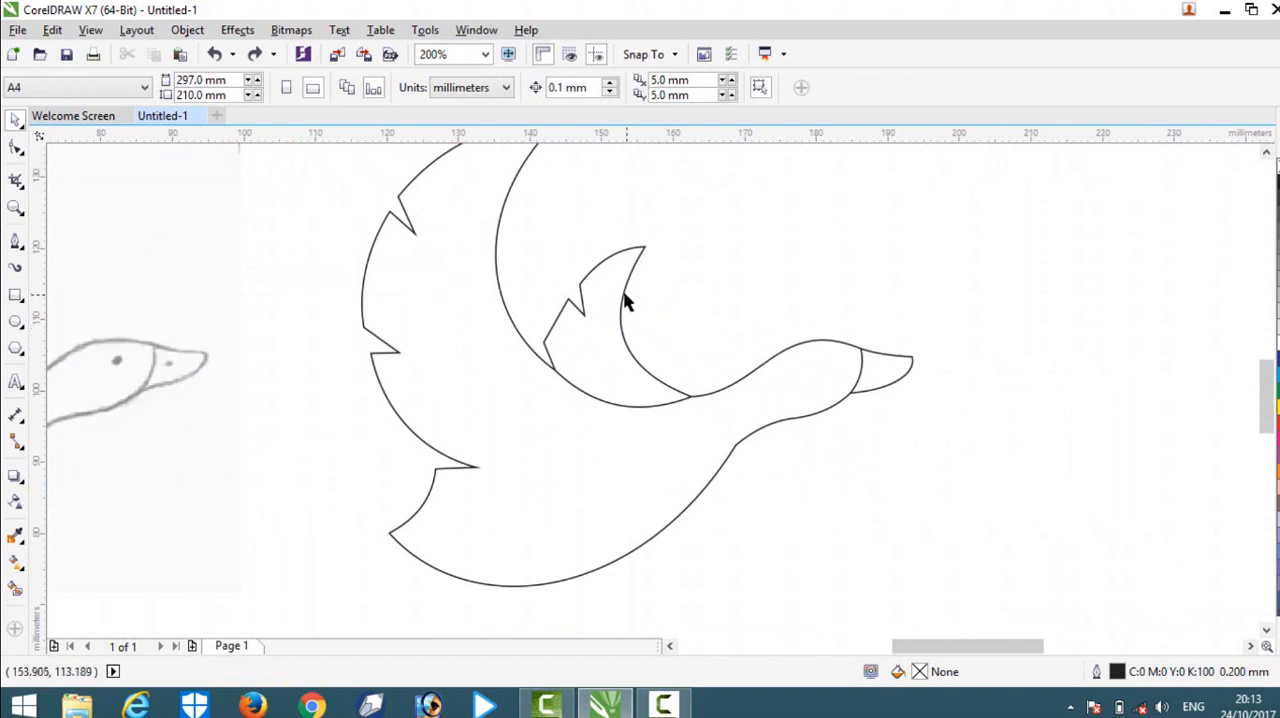
Create a Smart Fill shape of the bird's large wing, body and head, and fill it with green C100 M0 Y100 K0.
scroll(624, 302, down, 1)
scroll(686, 309, up, 1)
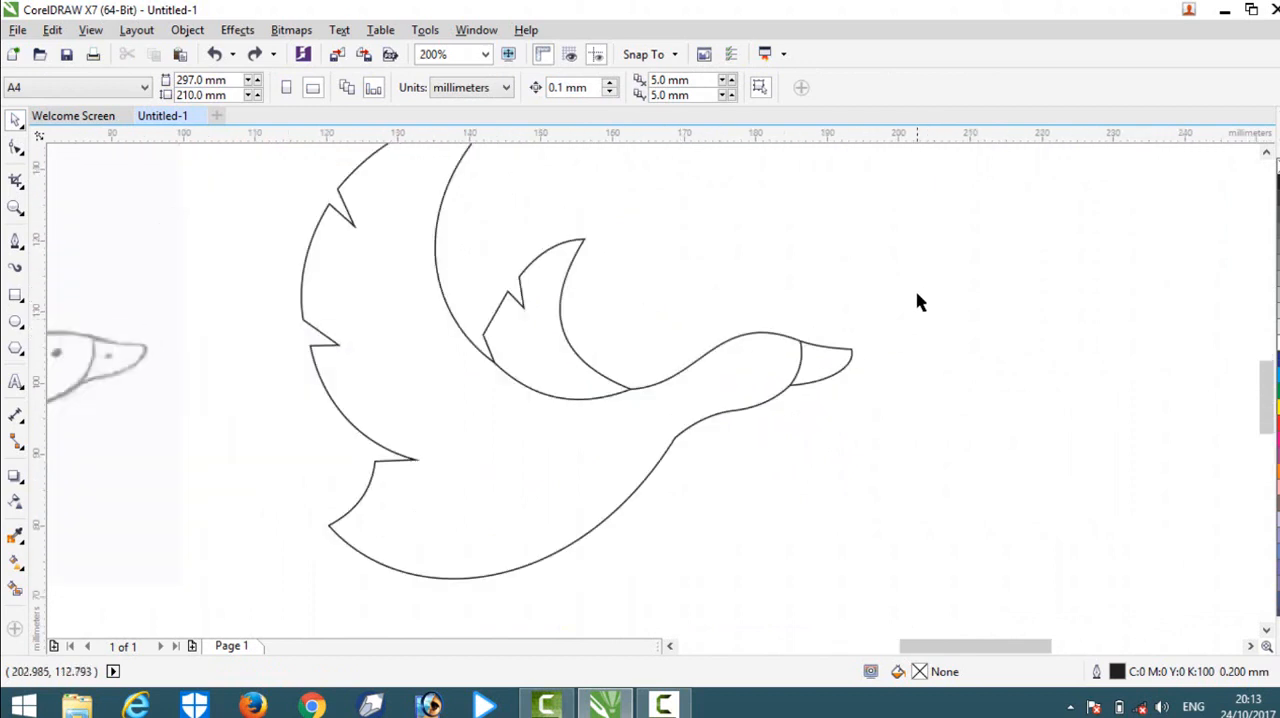
click(15, 591)
click(432, 433)
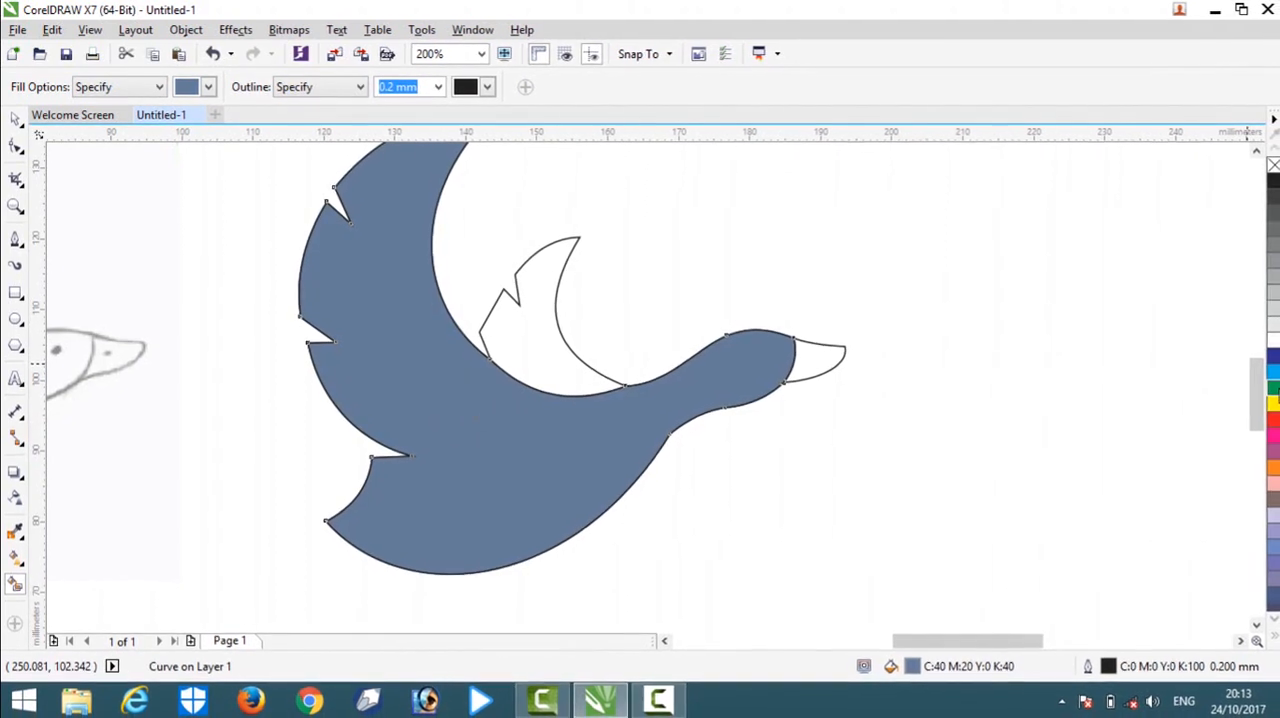
click(1272, 388)
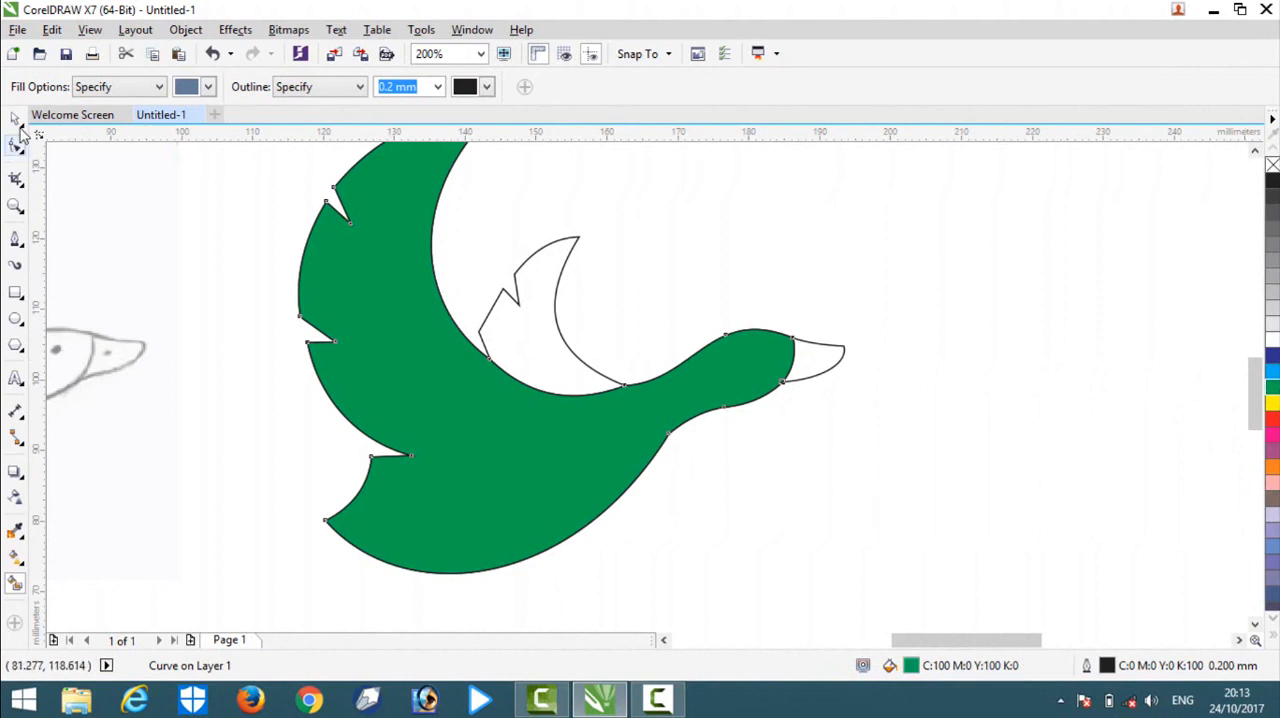
click(15, 120)
click(333, 315)
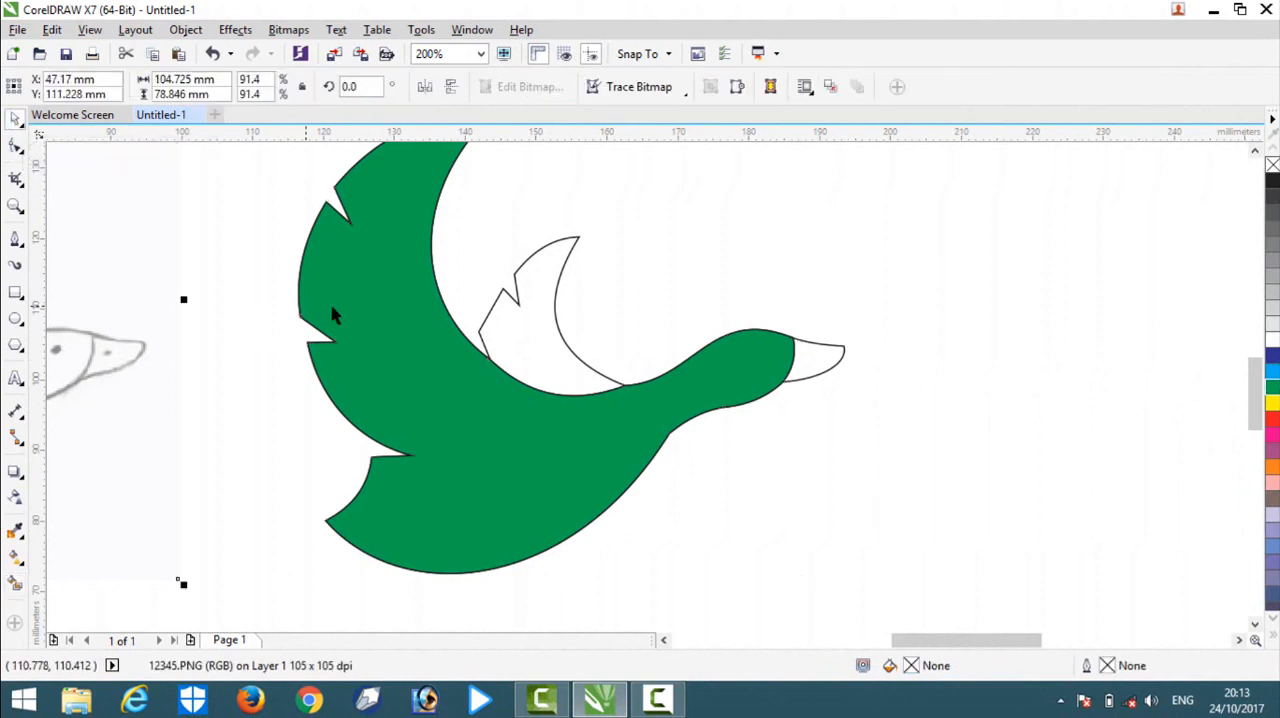
Create Smart Fill shapes for the small wing and the beak, and colour the beak orange C0 M60 Y100 K0.
click(14, 588)
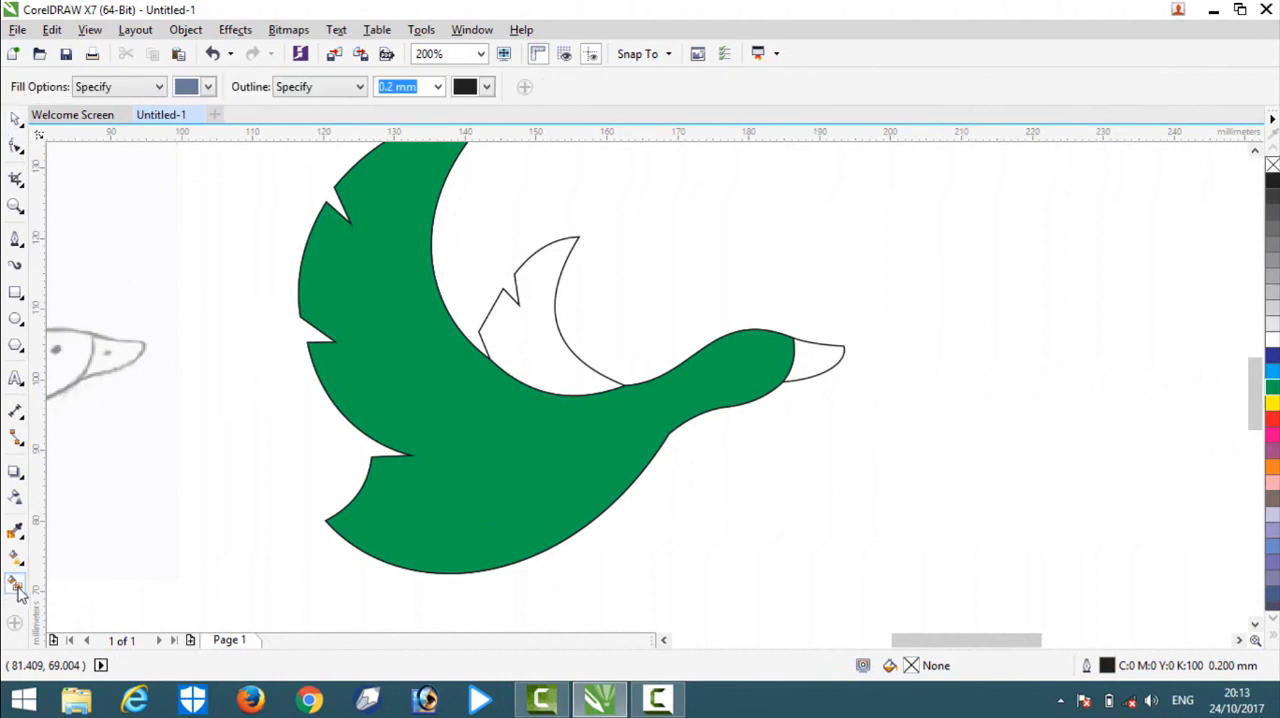
click(538, 356)
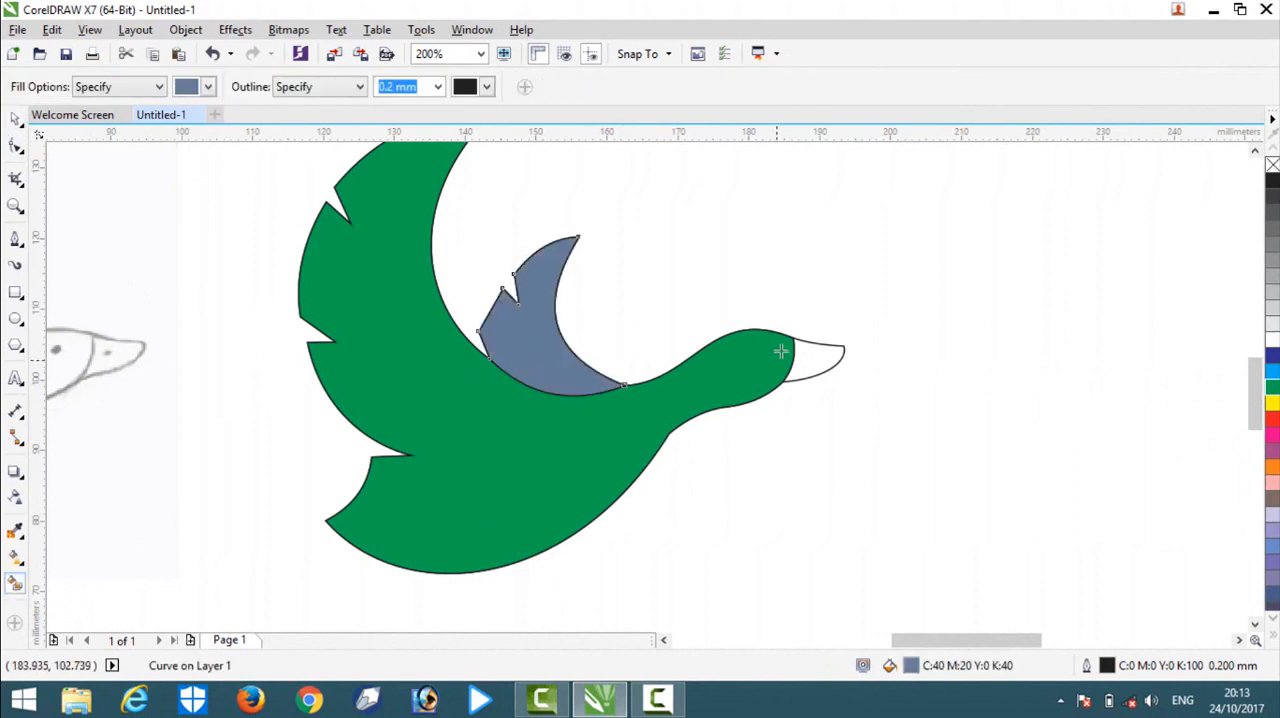
click(829, 361)
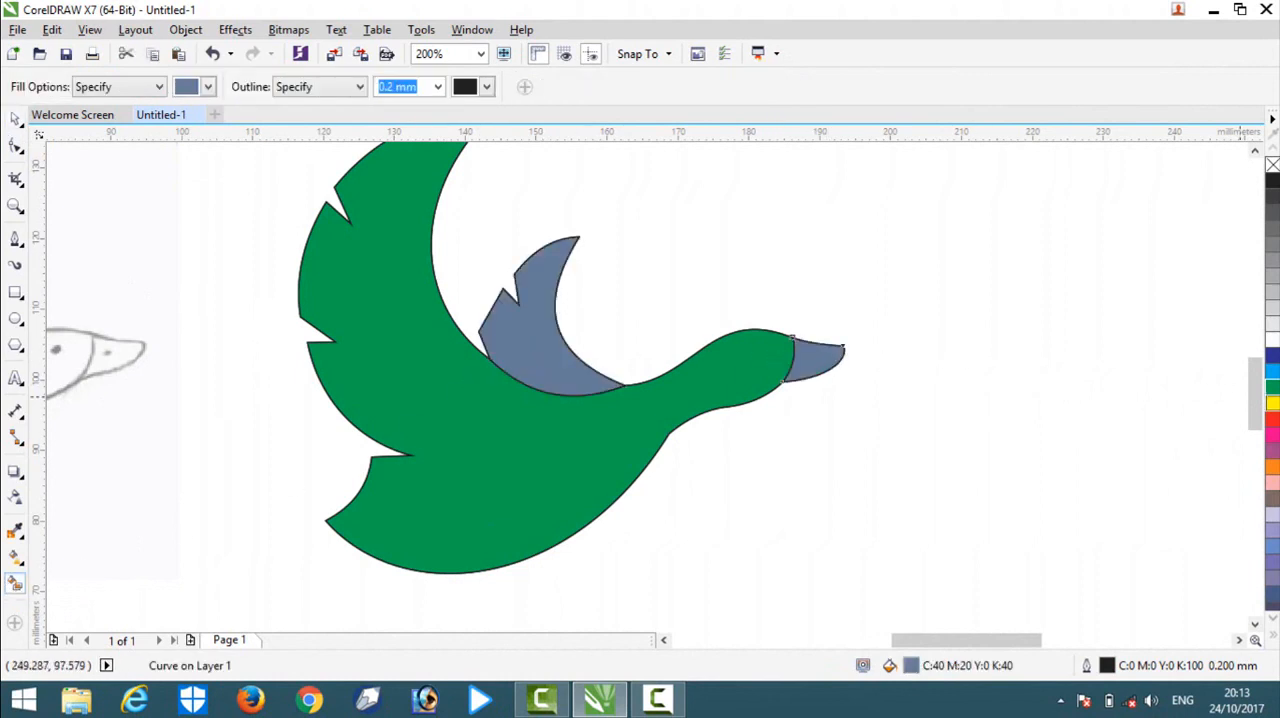
click(1272, 466)
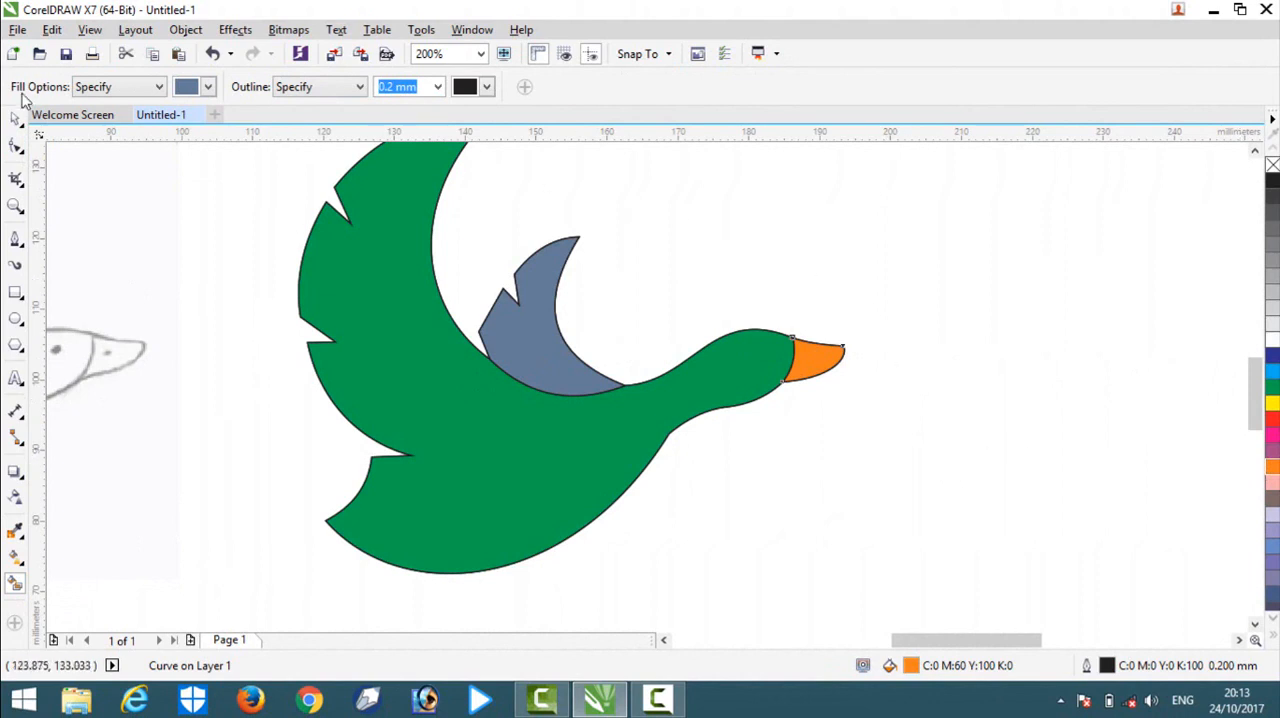
click(17, 120)
click(610, 190)
scroll(614, 182, down, 2)
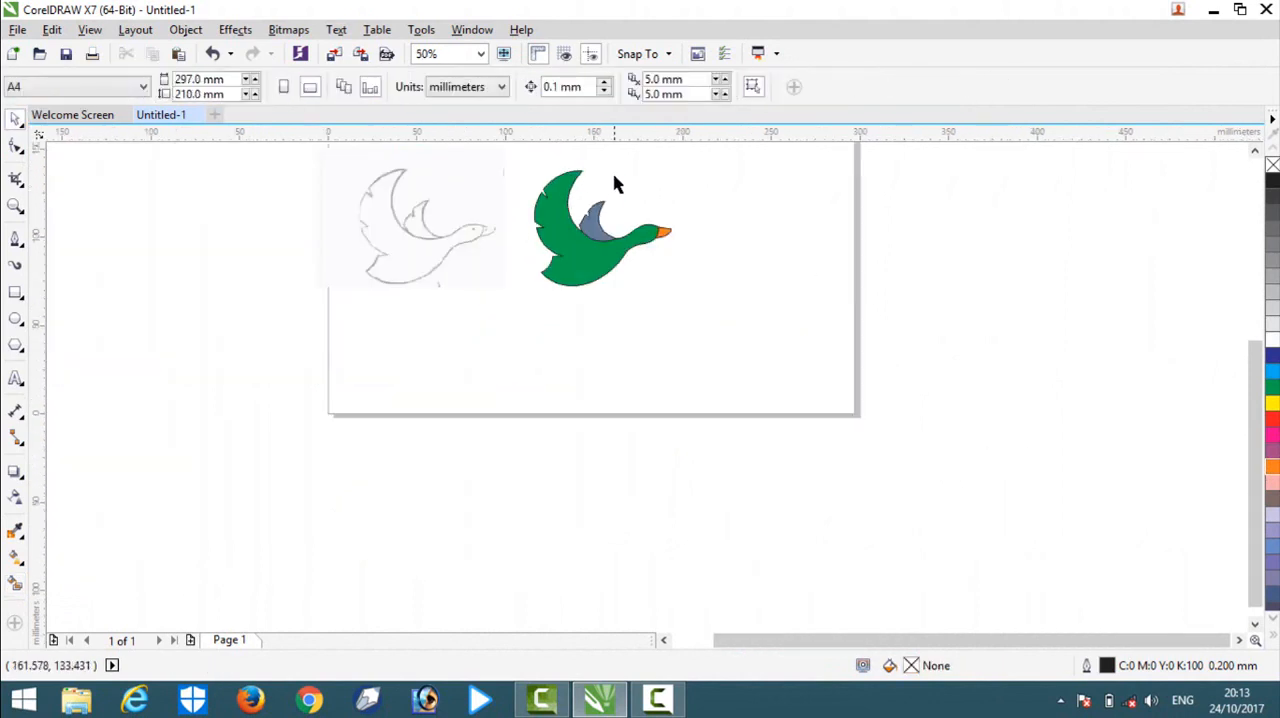
Apply a linear fountain fill to the green body, running from the head to the notch above the tail.
scroll(612, 200, up, 1)
scroll(576, 165, up, 1)
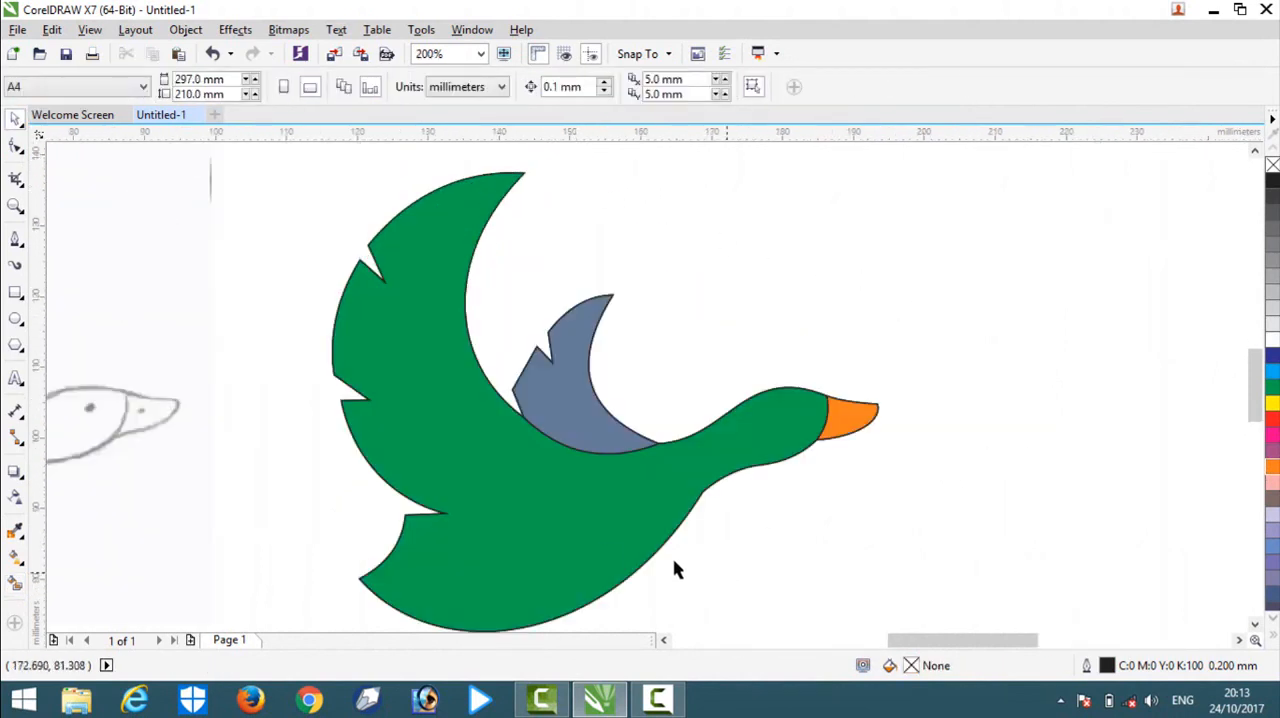
click(590, 545)
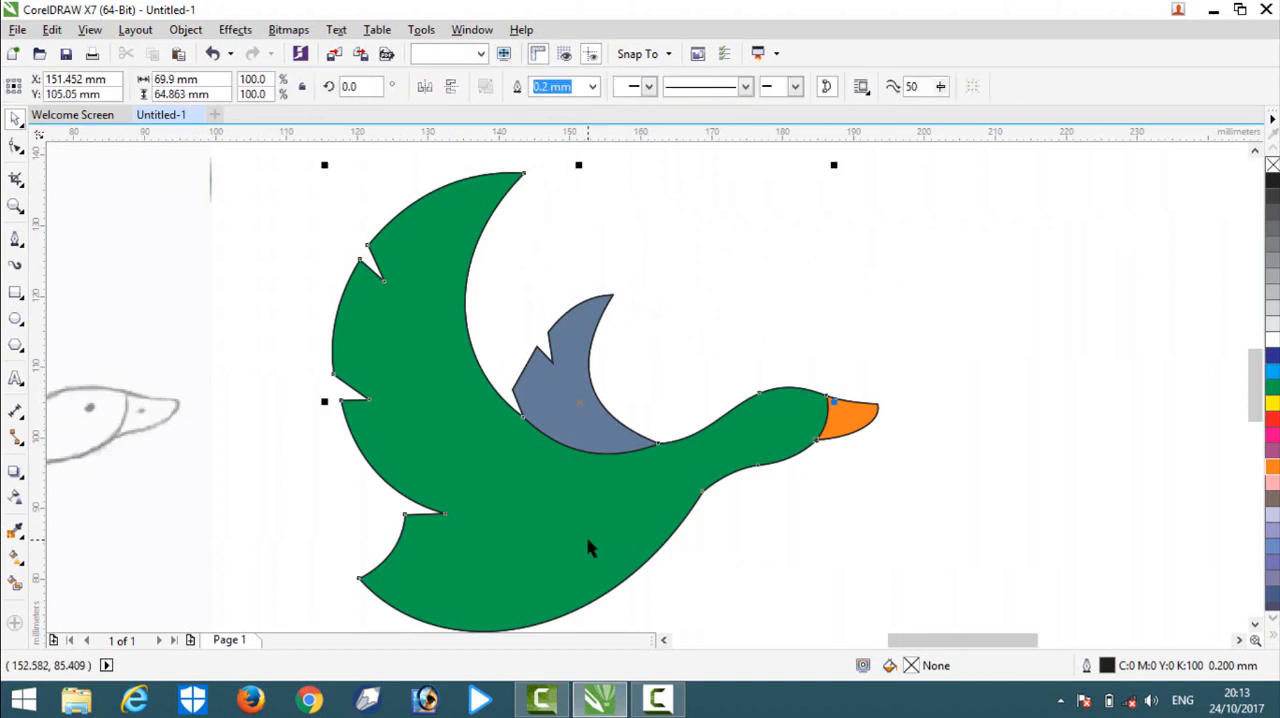
click(16, 558)
drag(763, 438, 408, 502)
Set the head-end colour of the body's gradient to the palette teal C60 M0 Y40 K40.
scroll(755, 453, up, 2)
scroll(714, 362, down, 2)
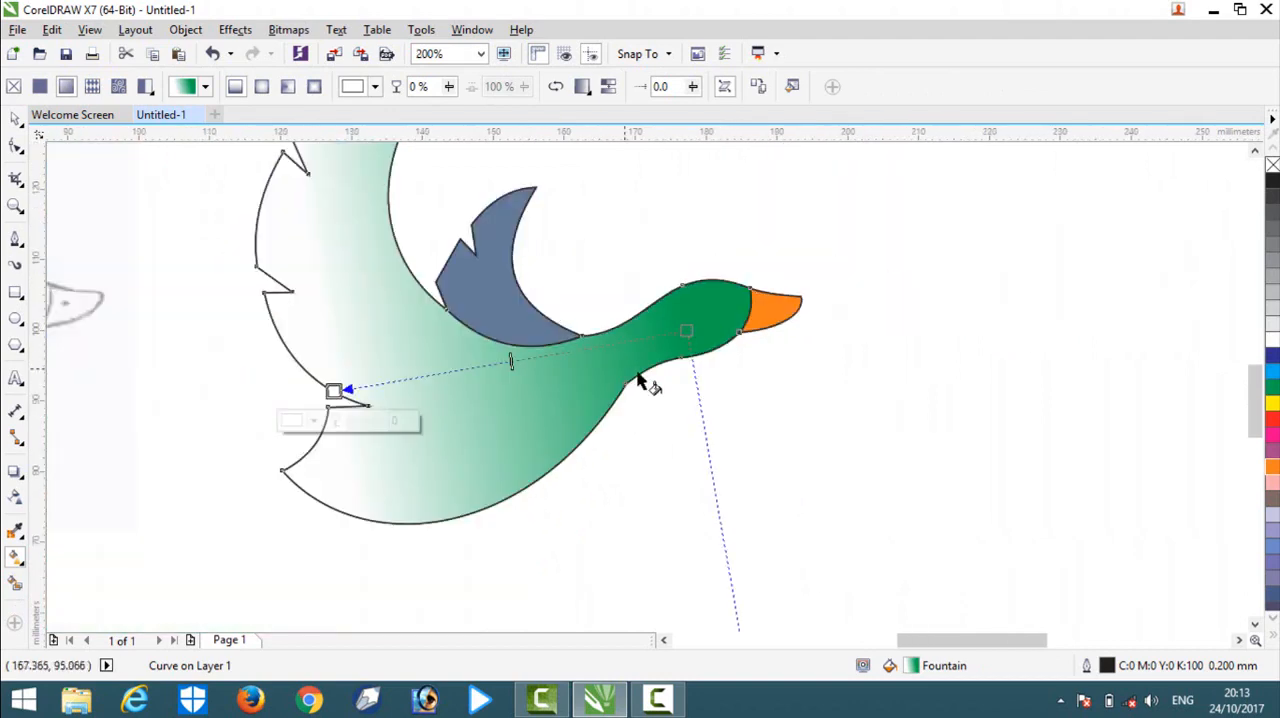
scroll(682, 334, down, 2)
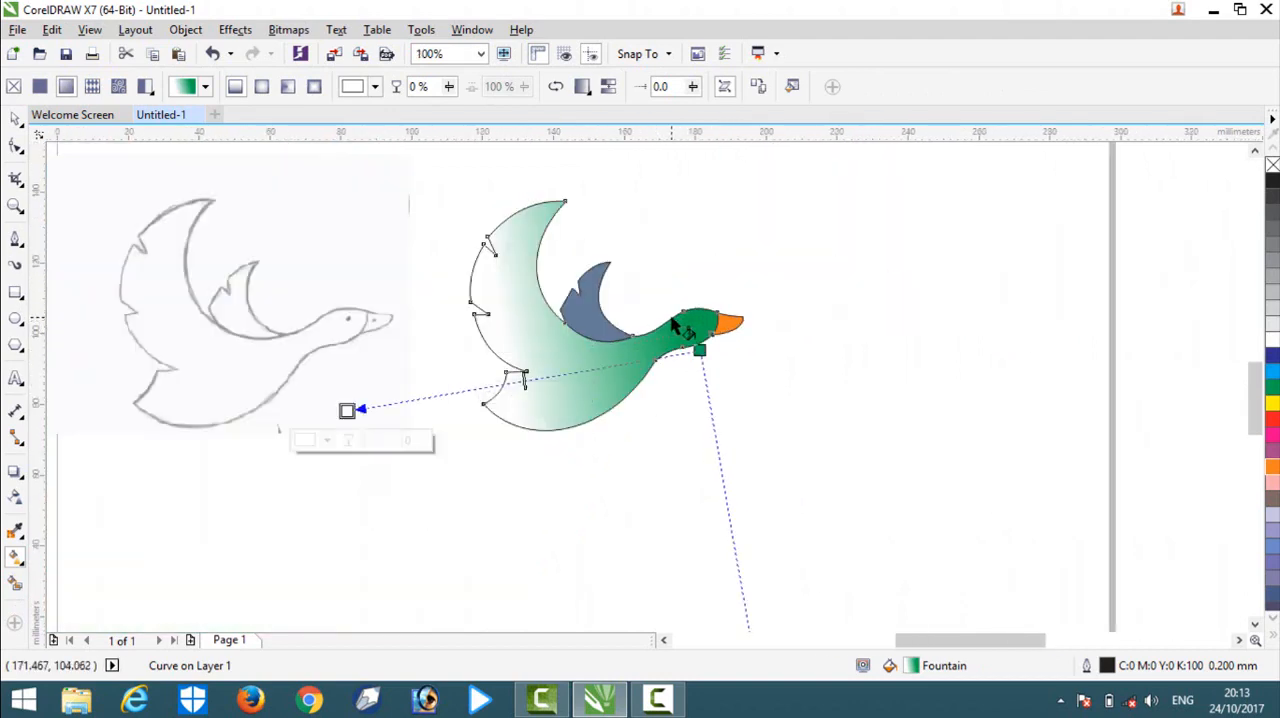
scroll(673, 322, up, 2)
click(700, 350)
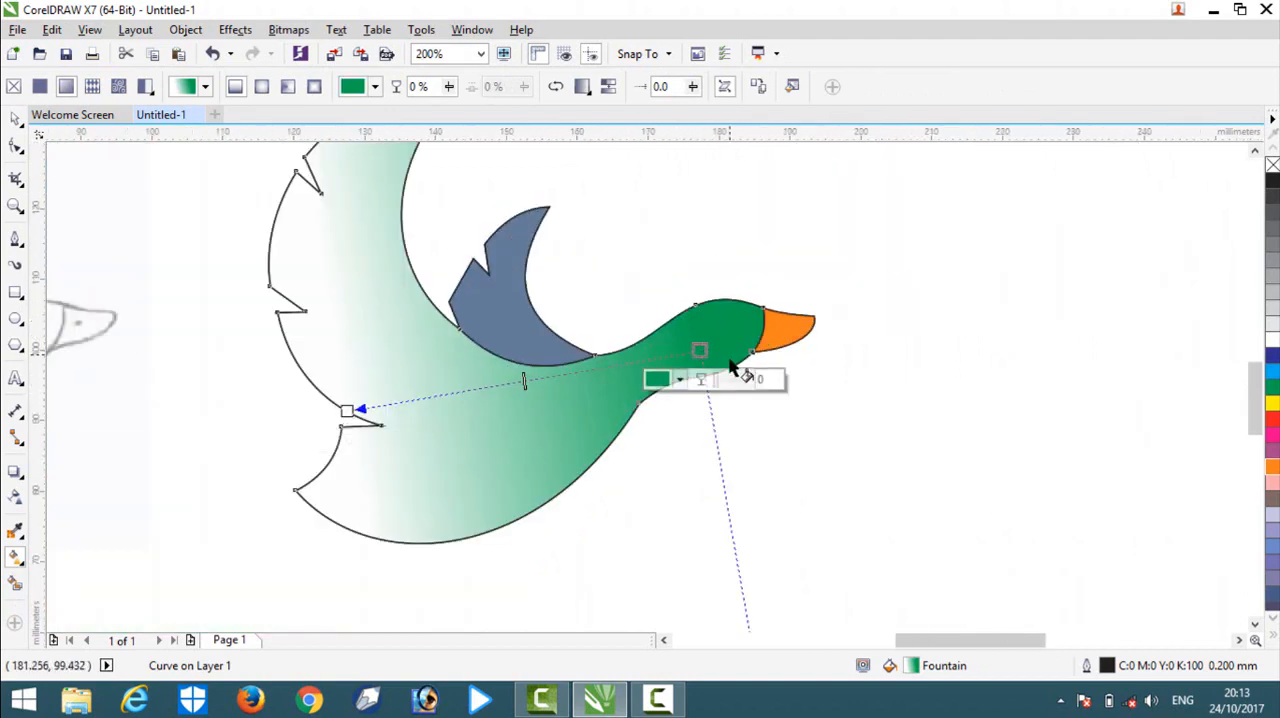
click(681, 379)
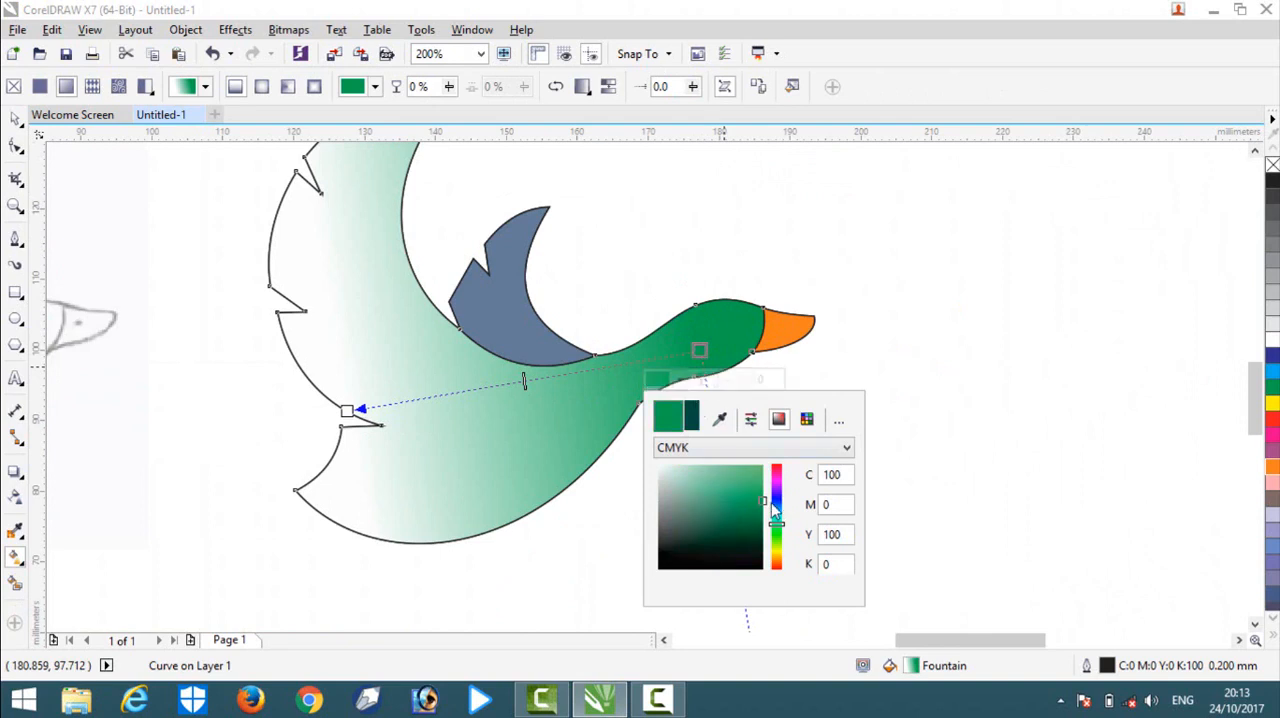
click(812, 421)
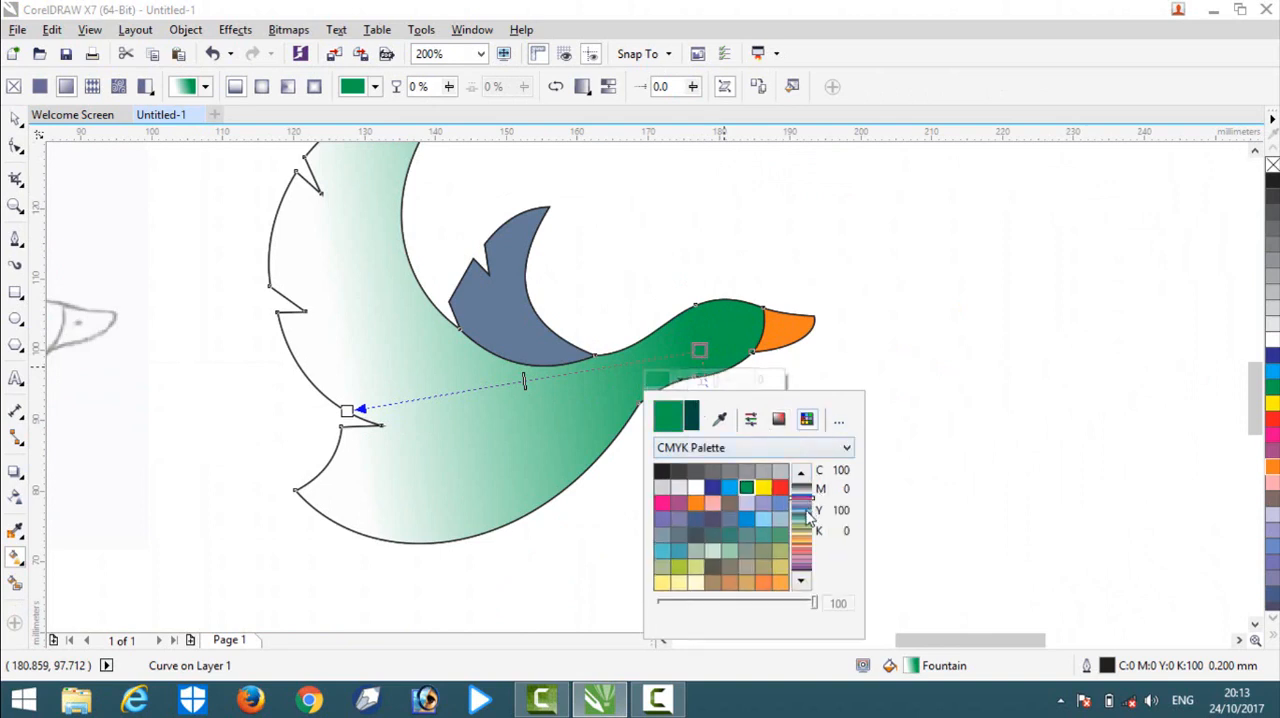
drag(808, 515, 808, 530)
click(725, 513)
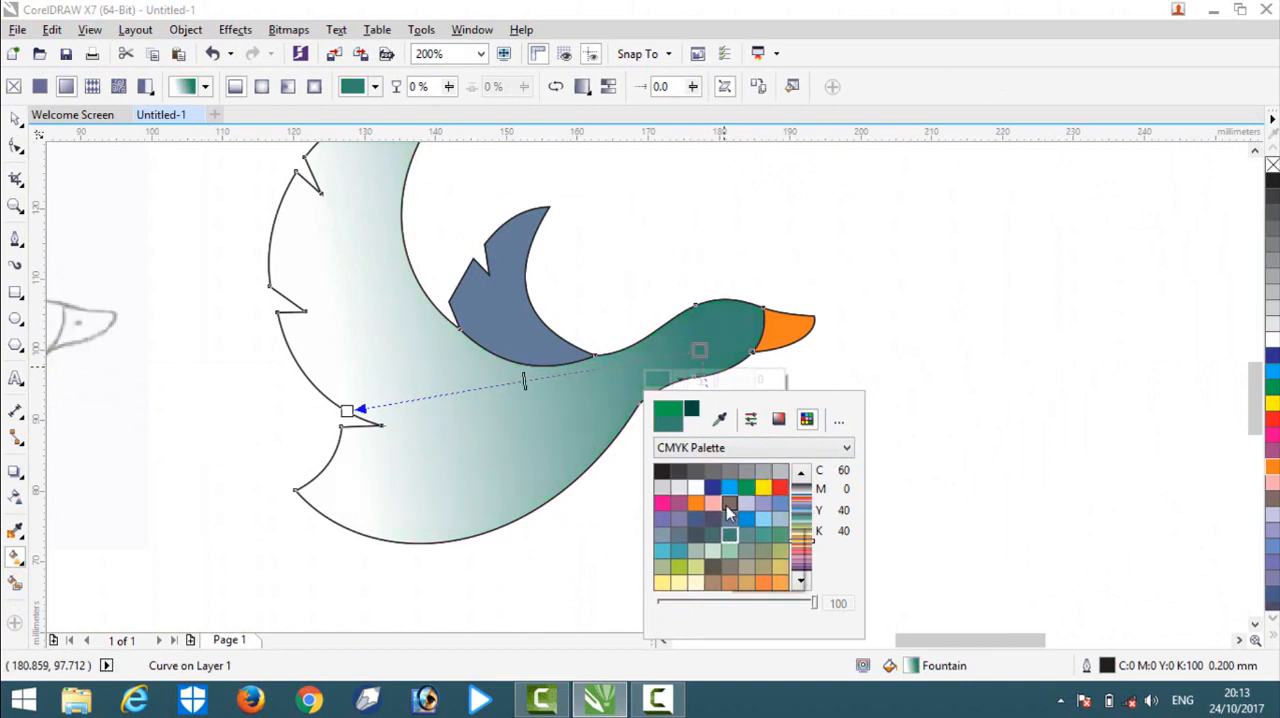
Move the head-end node of the body's gradient further into the head and set its colour to dark green C96 M29 Y88 K18.
drag(703, 352, 720, 331)
click(703, 358)
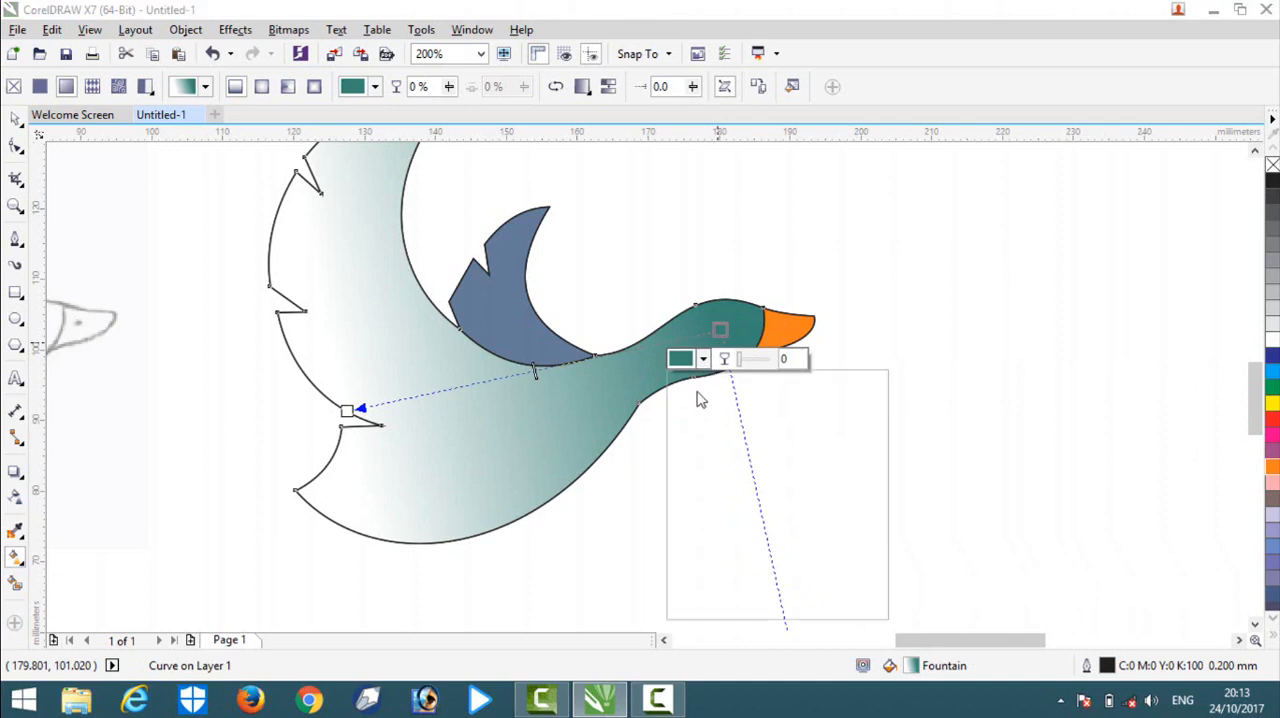
click(802, 399)
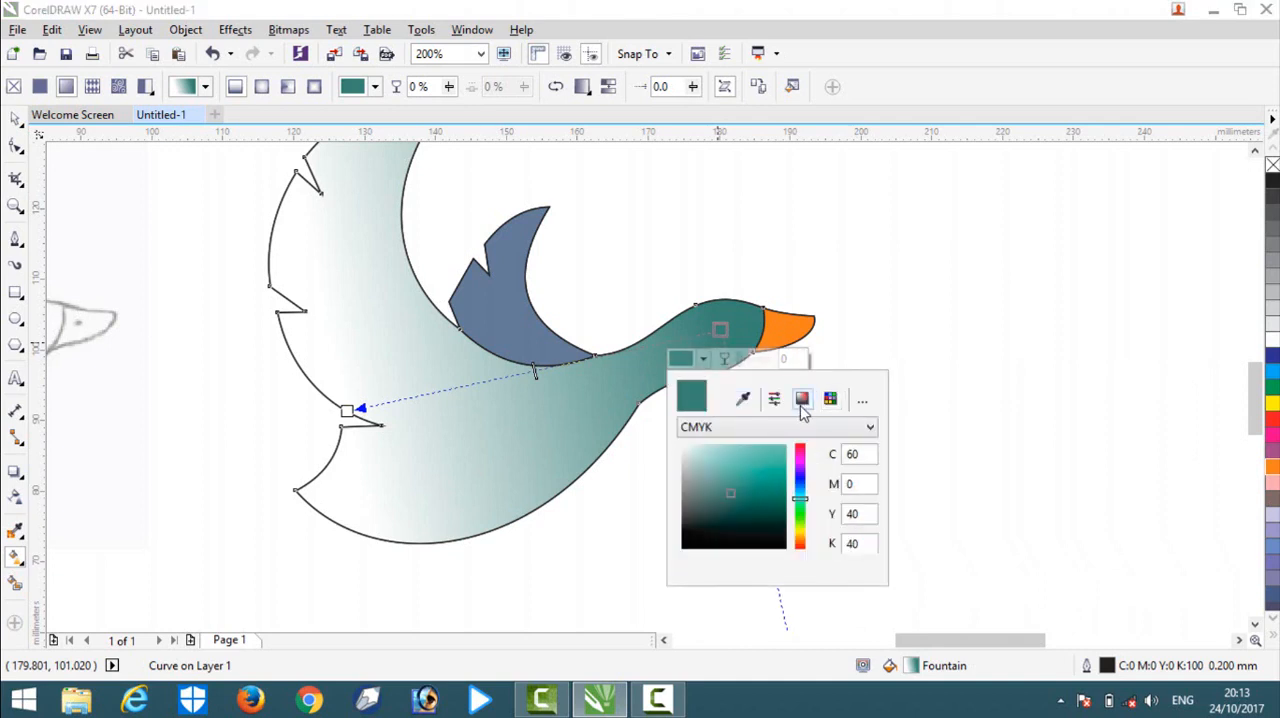
drag(730, 493, 779, 501)
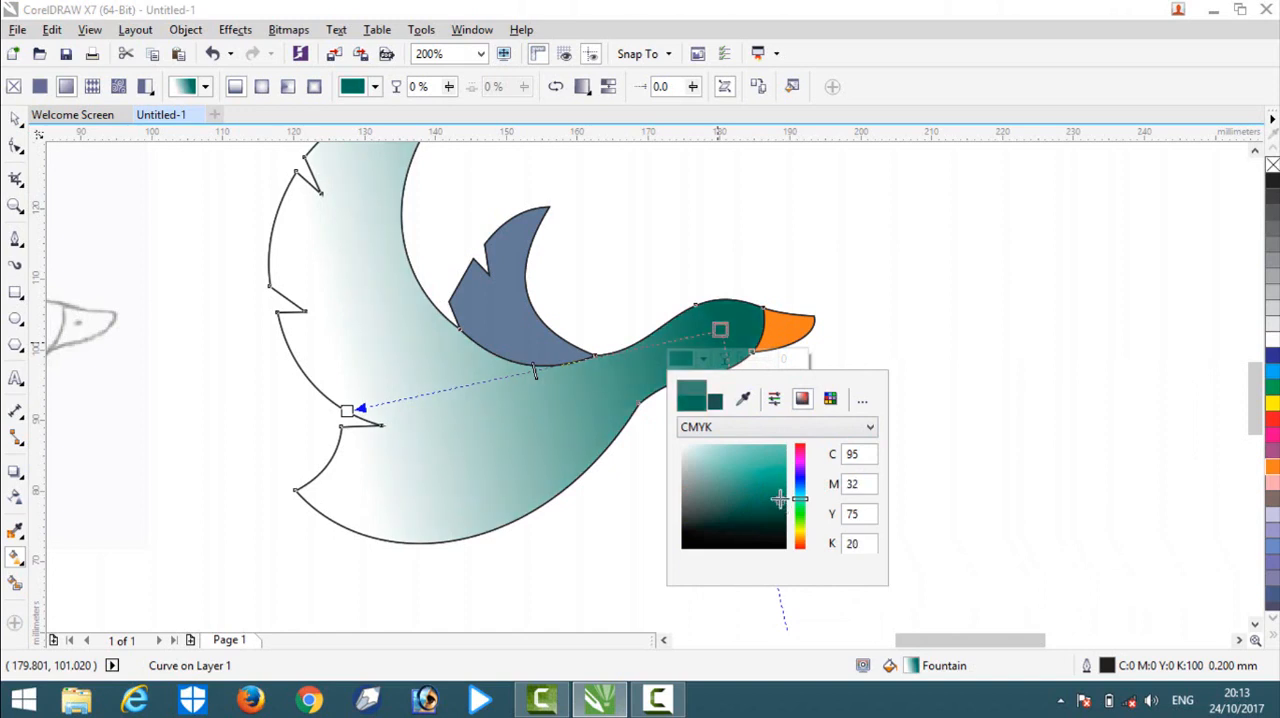
click(802, 501)
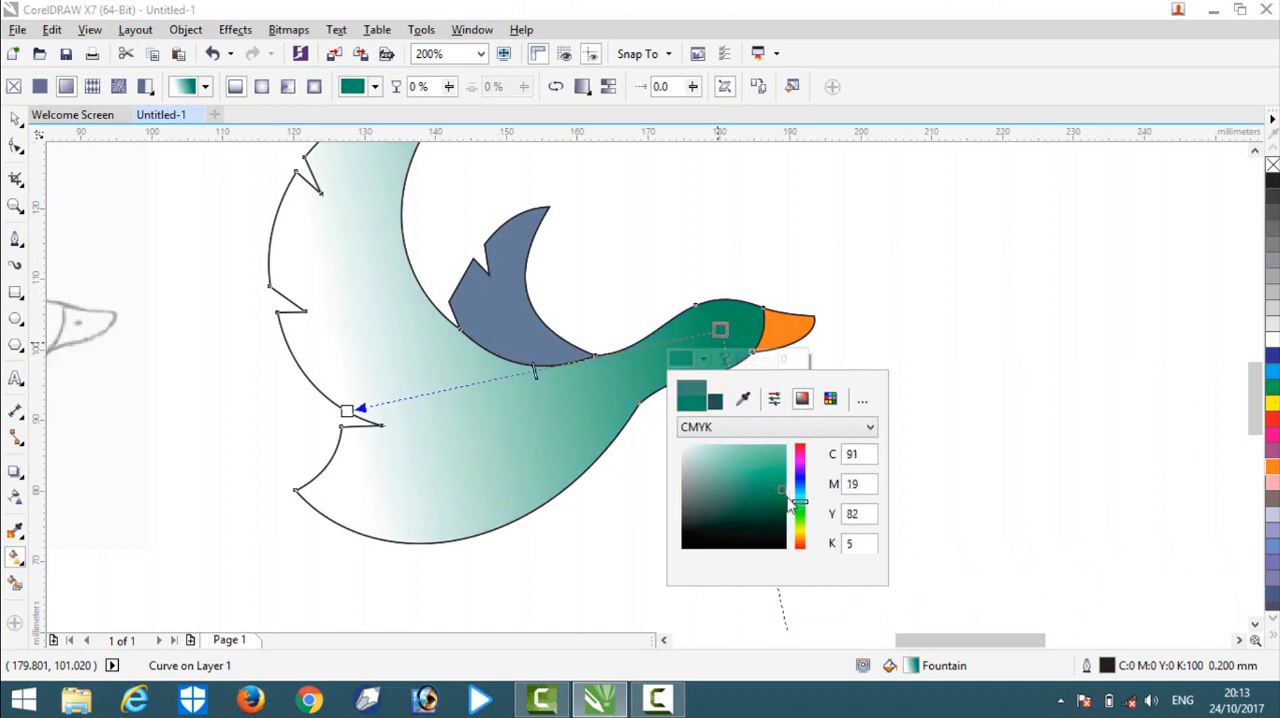
drag(778, 491, 781, 500)
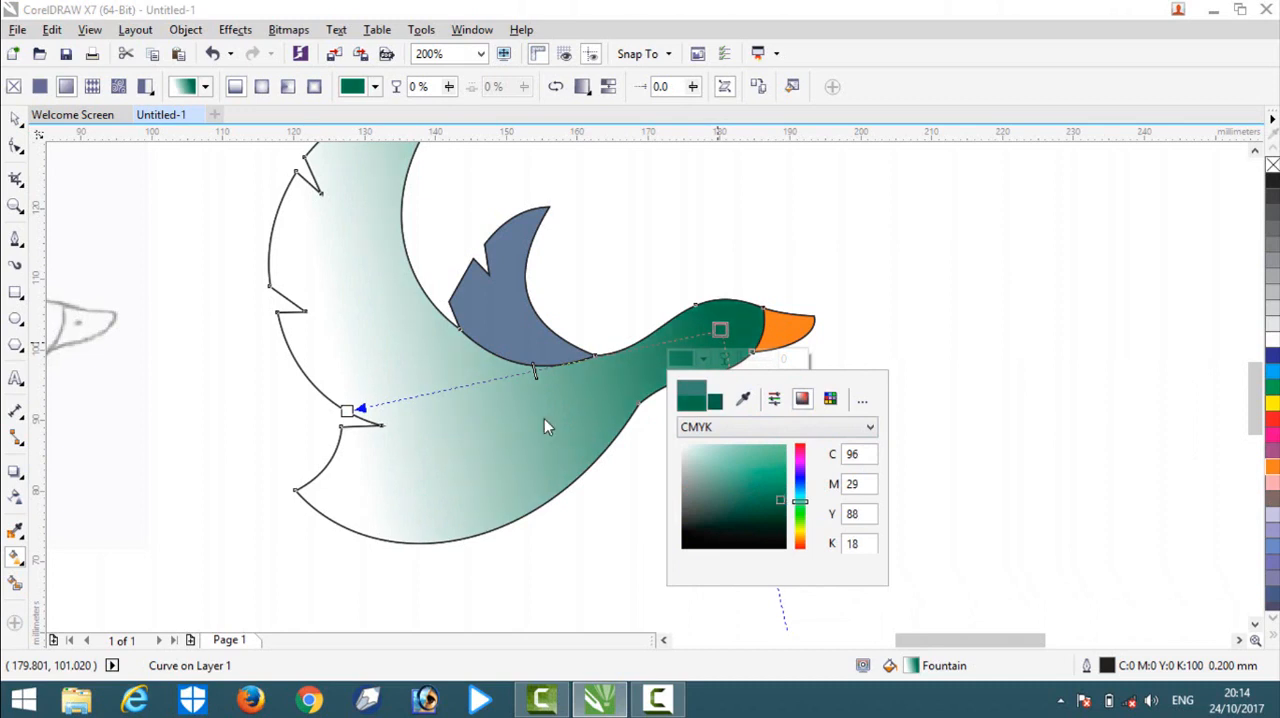
Set the tail-end colour of the body's gradient to light mint green, R112 G255 B193.
click(349, 410)
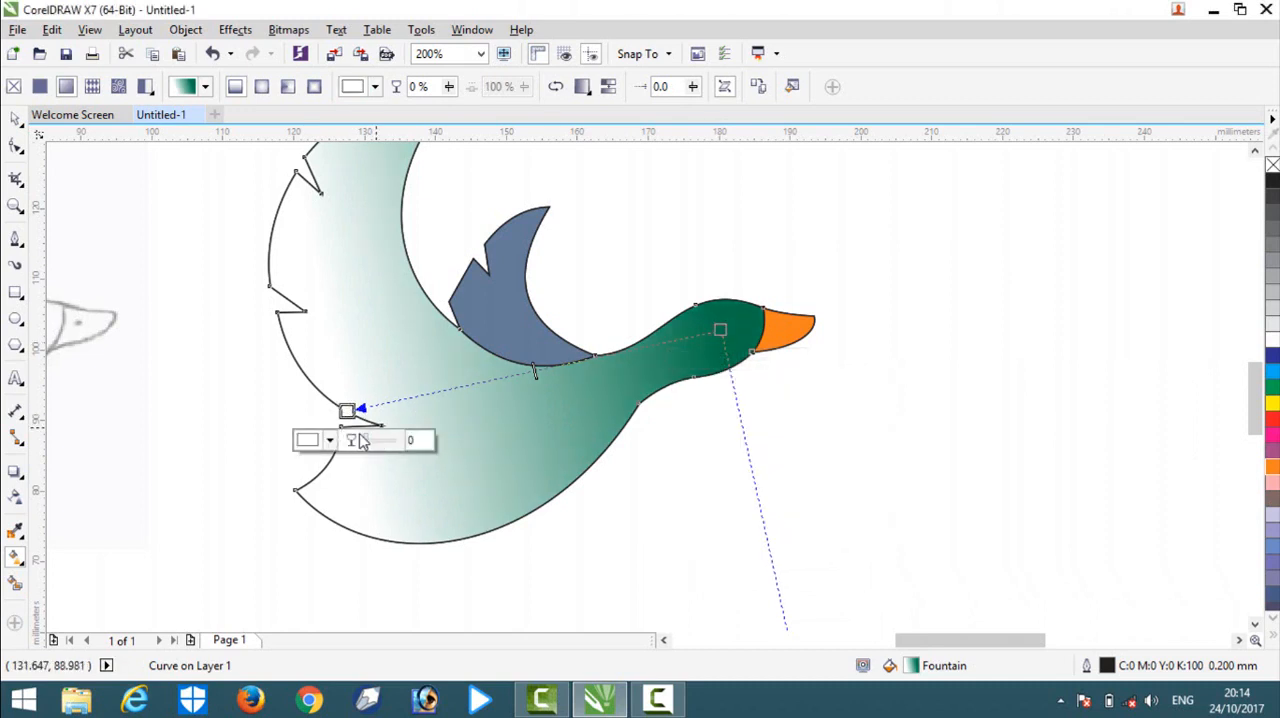
click(330, 442)
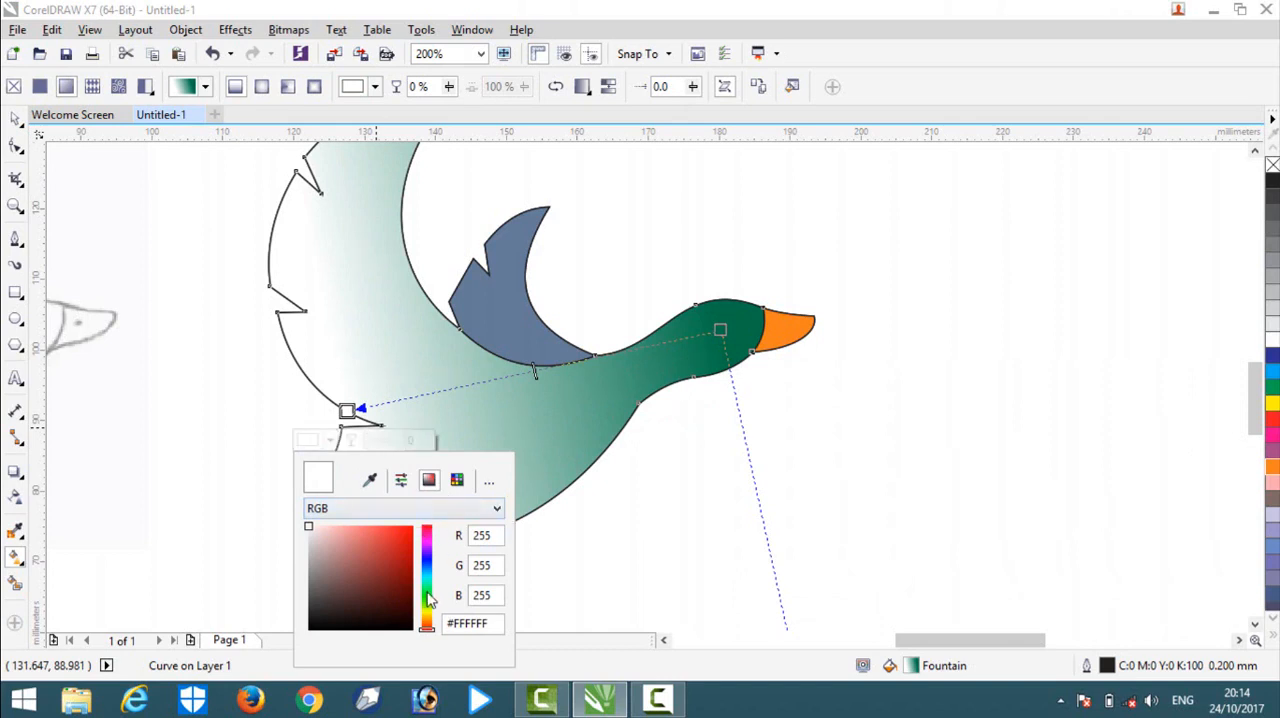
mouse_move(428, 598)
mouse_down()
mouse_move(430, 625)
mouse_move(436, 567)
mouse_move(443, 586)
mouse_up()
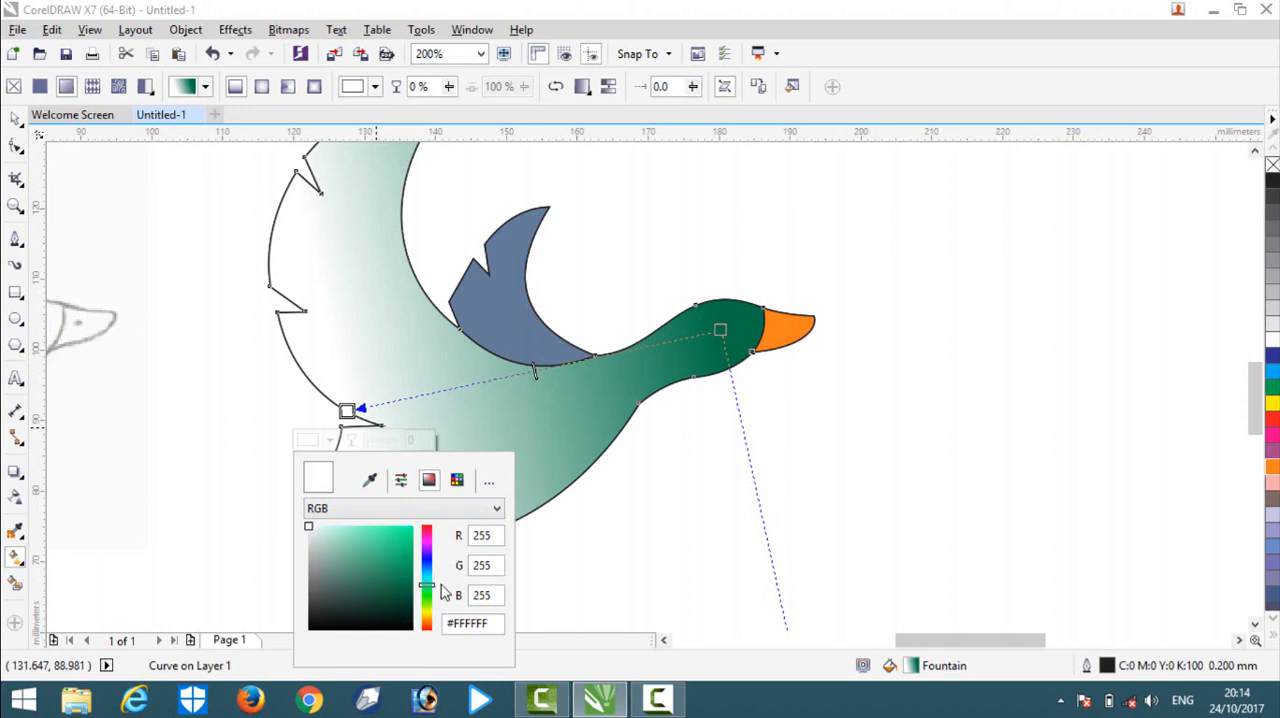
click(387, 555)
mouse_move(387, 555)
mouse_down()
mouse_move(358, 592)
mouse_move(331, 563)
mouse_move(326, 548)
mouse_move(365, 528)
mouse_up()
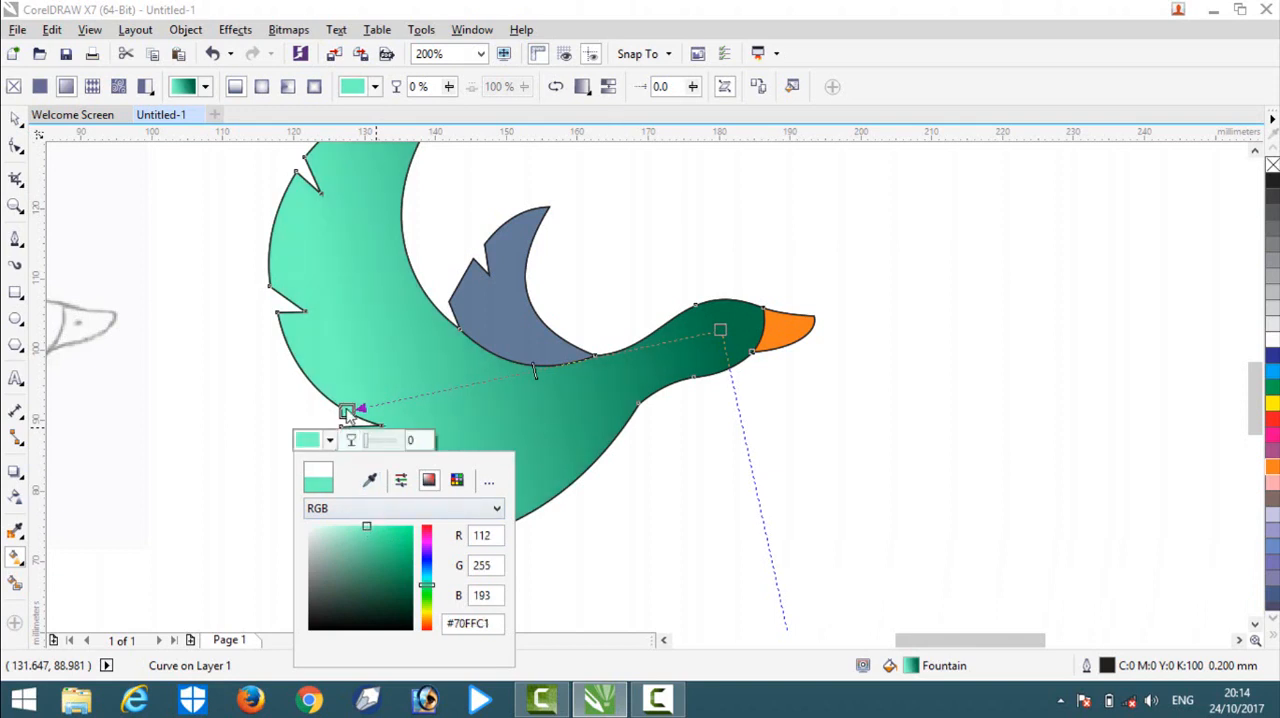
Shorten the body's gradient by moving its mint-green end node inward toward the neck, and clear the selection.
drag(346, 410, 470, 390)
scroll(600, 380, down, 3)
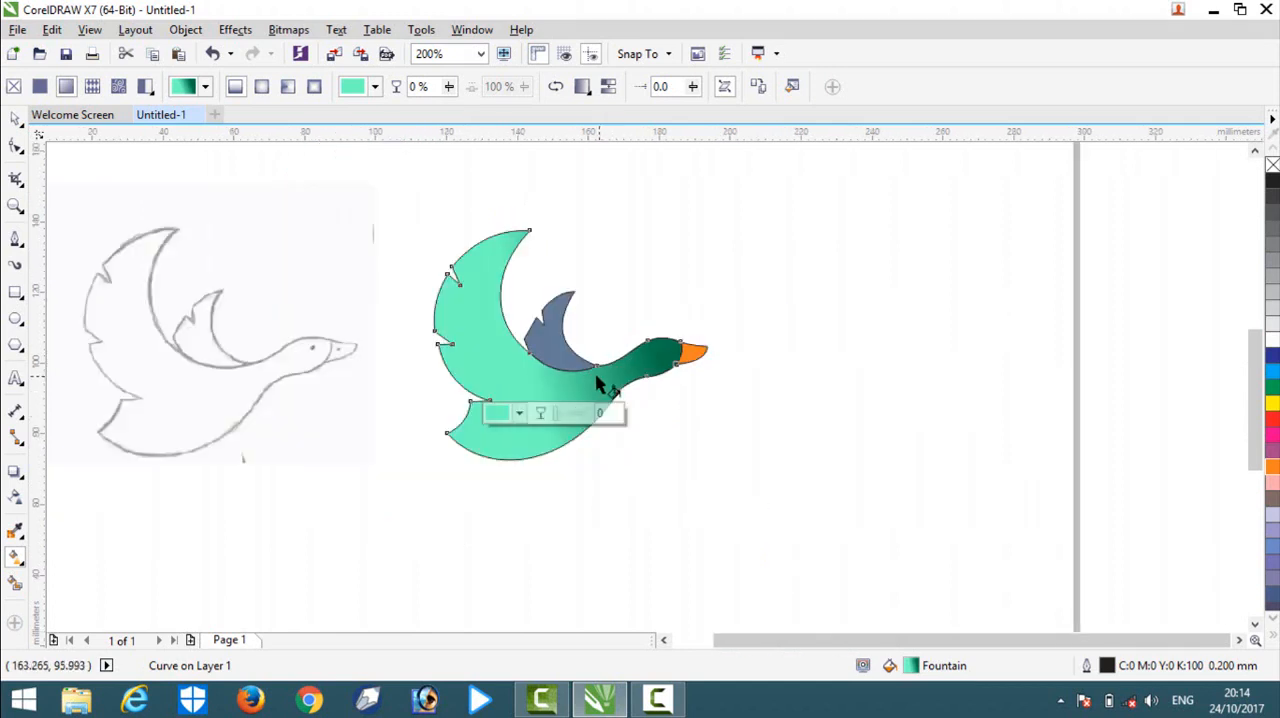
scroll(640, 370, up, 2)
click(703, 393)
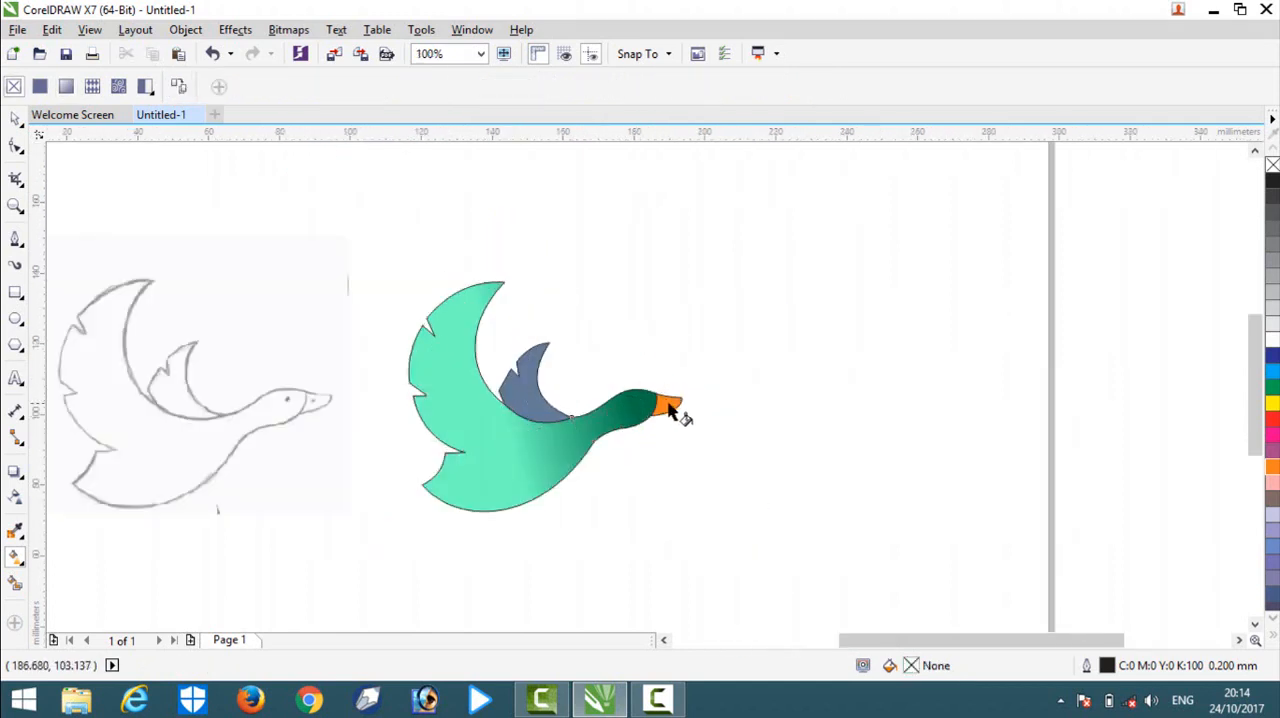
Apply a linear fountain fill to the orange beak, running from its tip into the head.
click(668, 409)
scroll(672, 412, up, 2)
drag(708, 400, 571, 446)
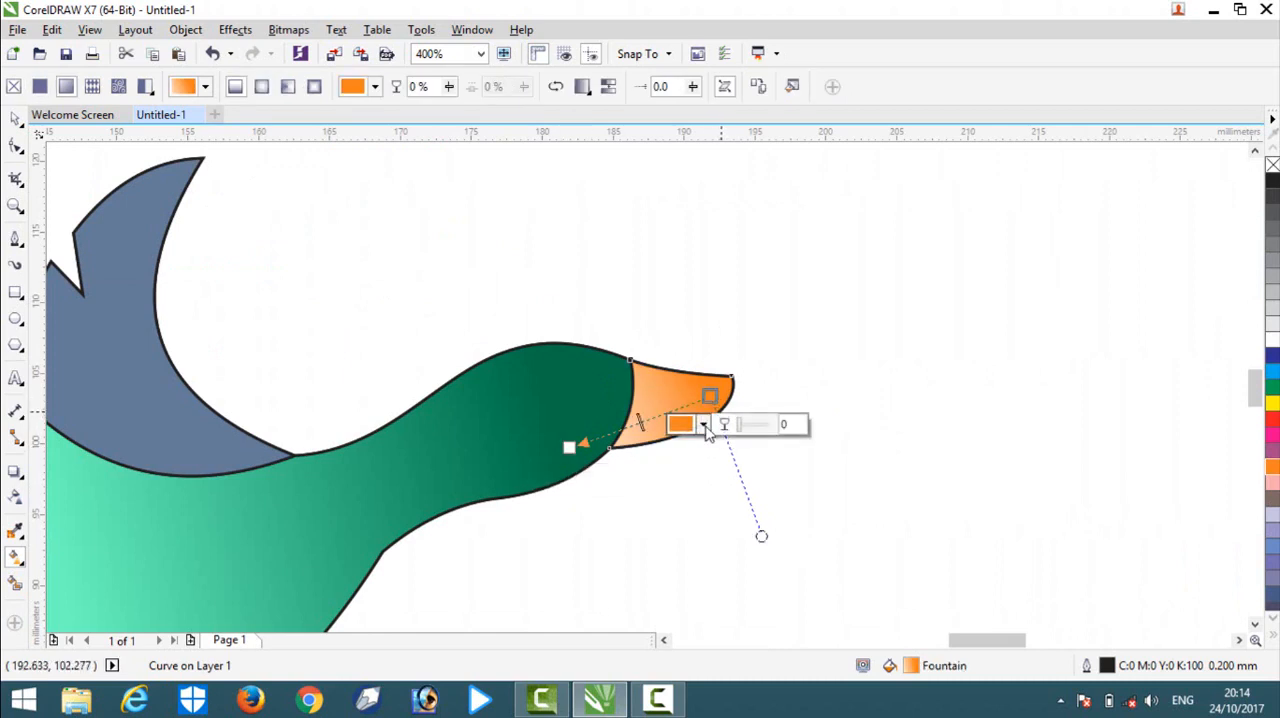
Change the tip colour of the beak's gradient to a saturated golden yellow.
click(703, 424)
click(758, 519)
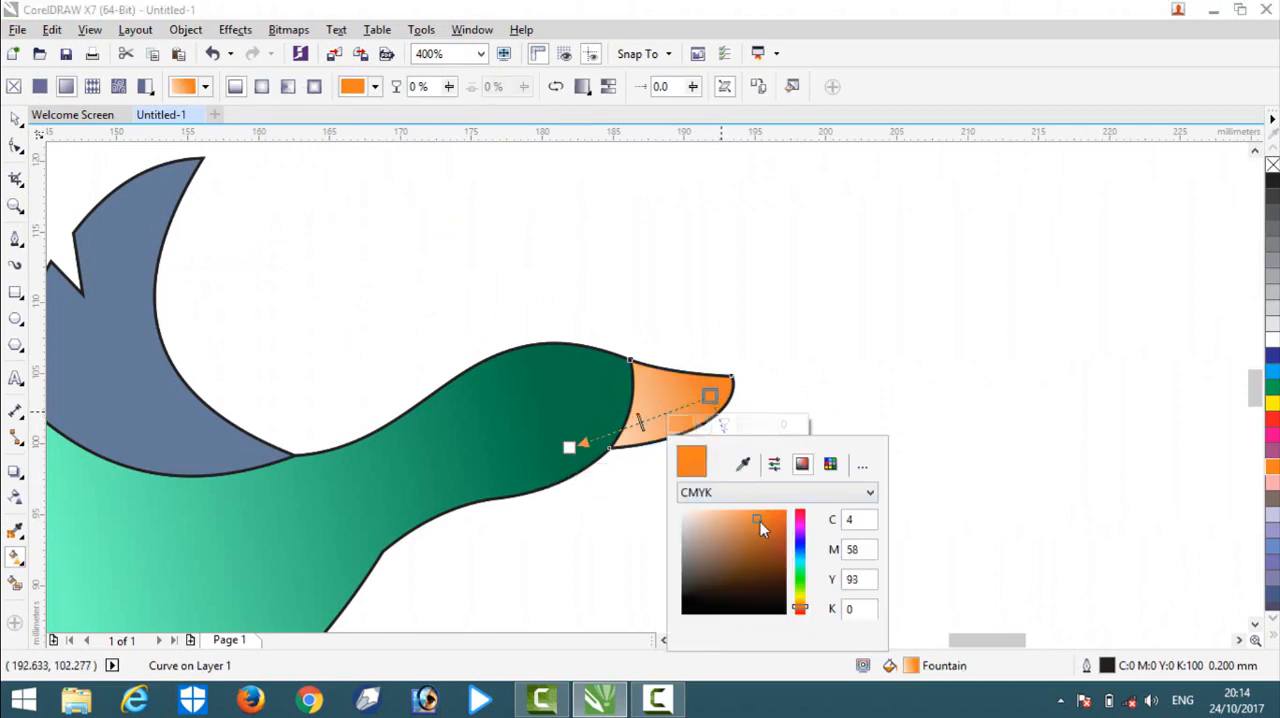
drag(806, 614, 806, 601)
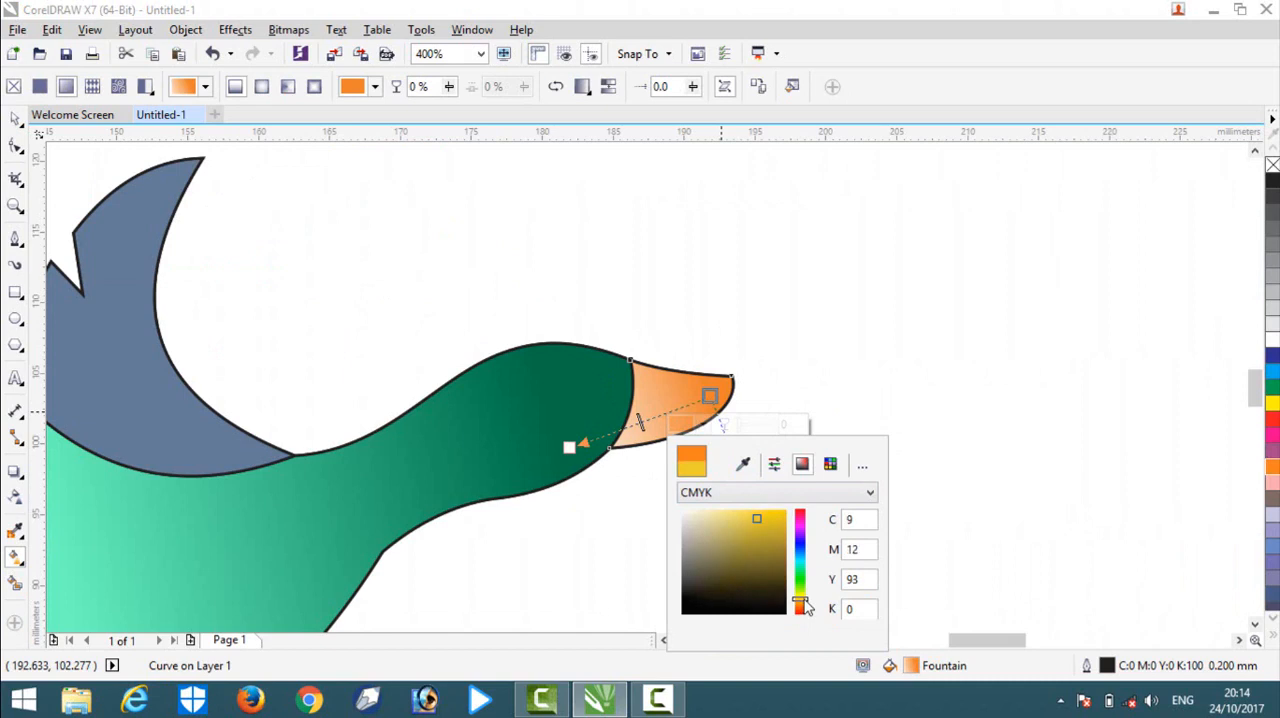
click(758, 532)
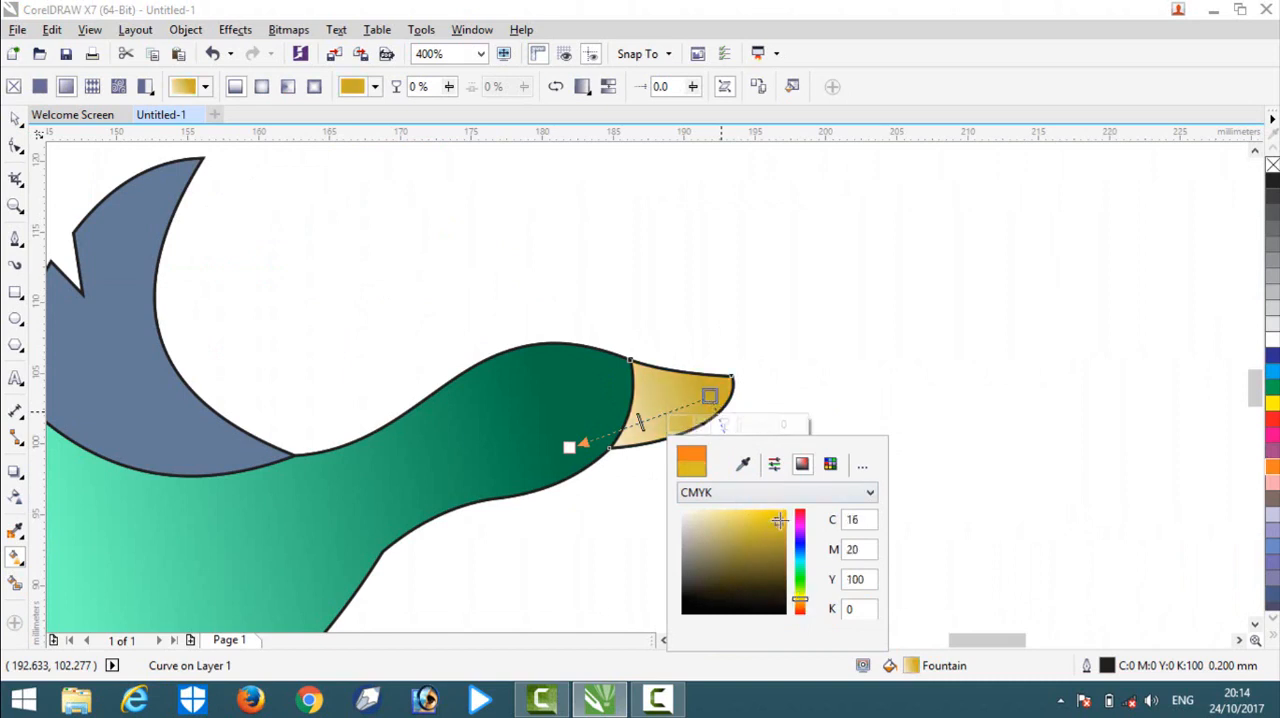
drag(779, 521, 786, 512)
Shift the head-side end node of the beak's gradient slightly and change its colour to a pale pink.
click(572, 450)
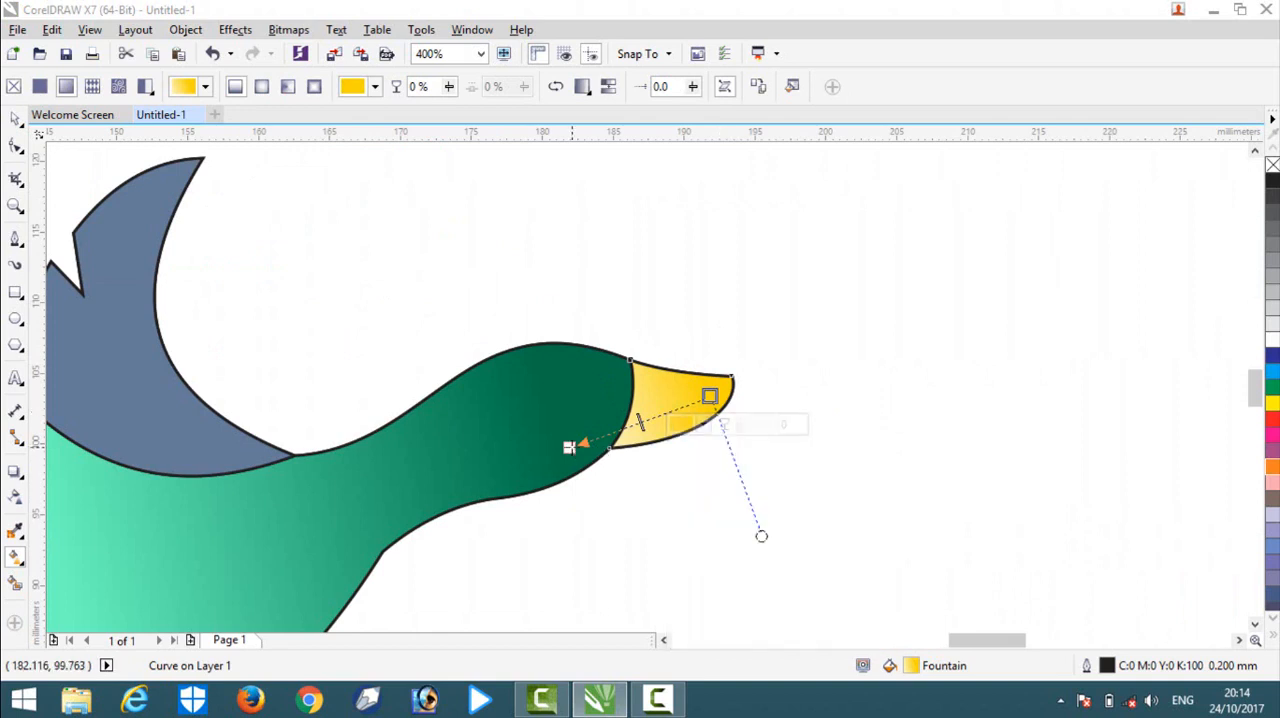
drag(572, 448, 583, 455)
click(574, 483)
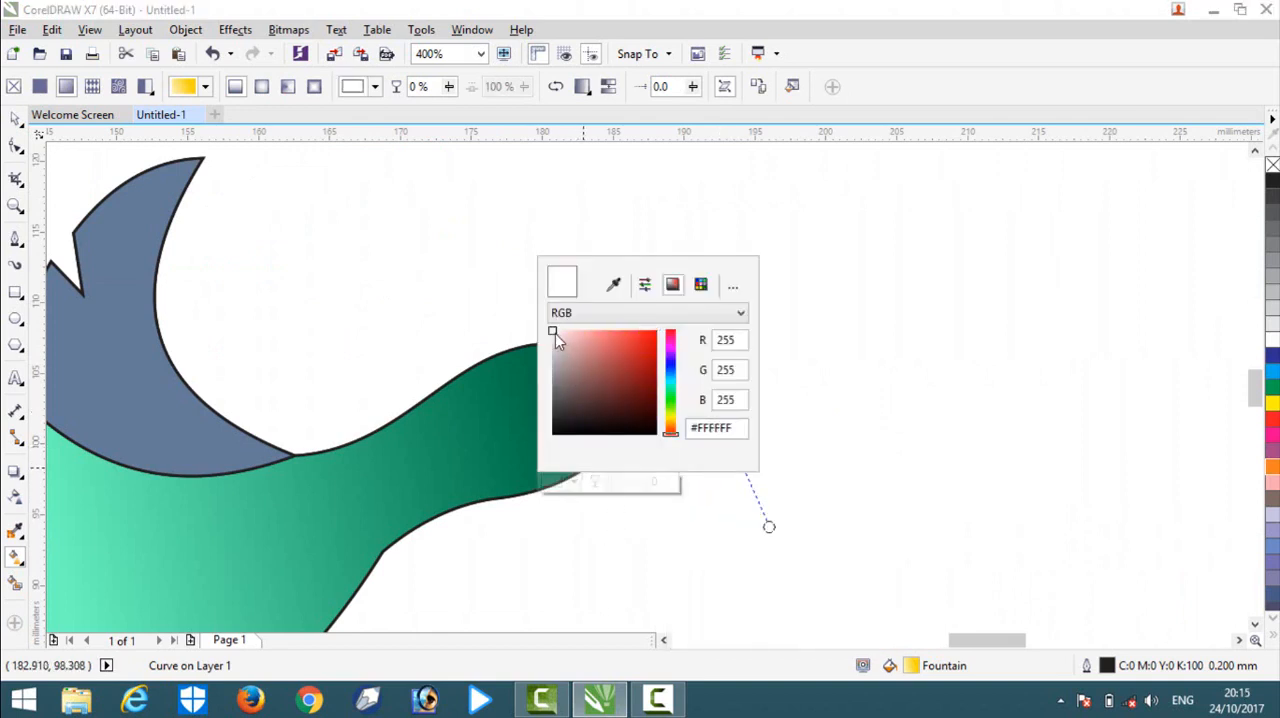
drag(555, 333, 569, 346)
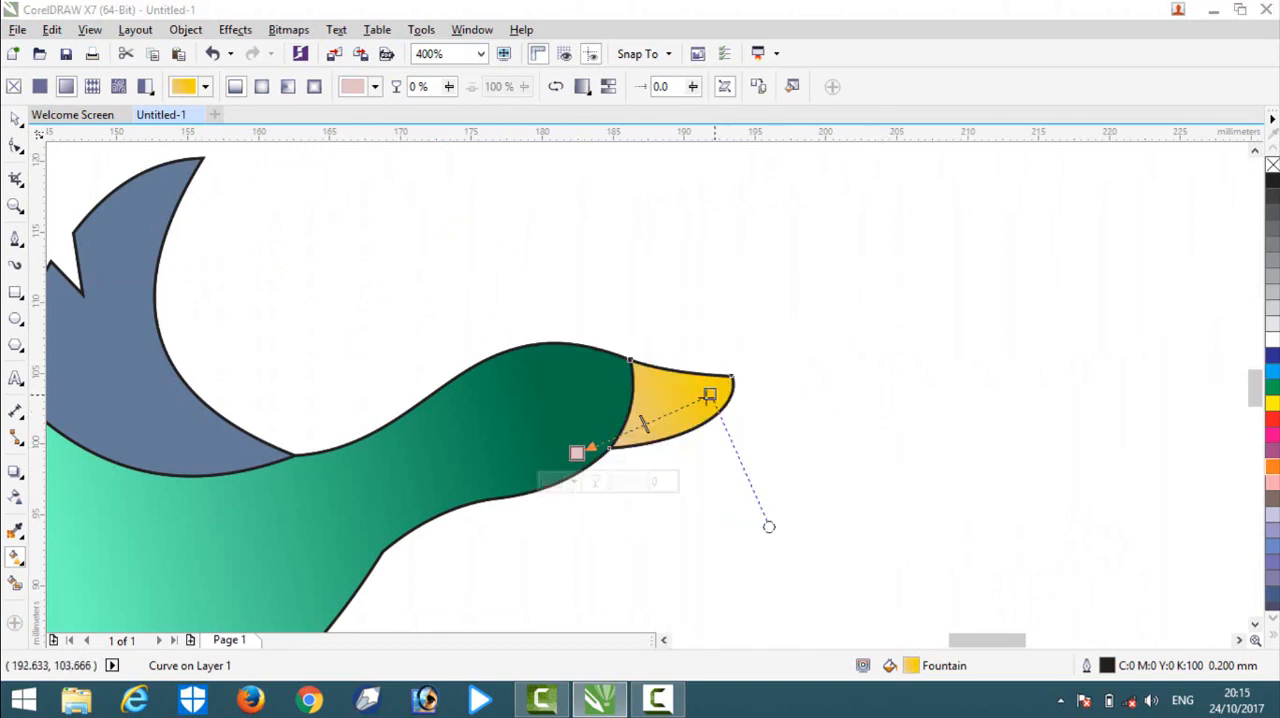
Move the golden-yellow end node of the beak's gradient slightly inward, and clear the selection.
drag(708, 395, 697, 393)
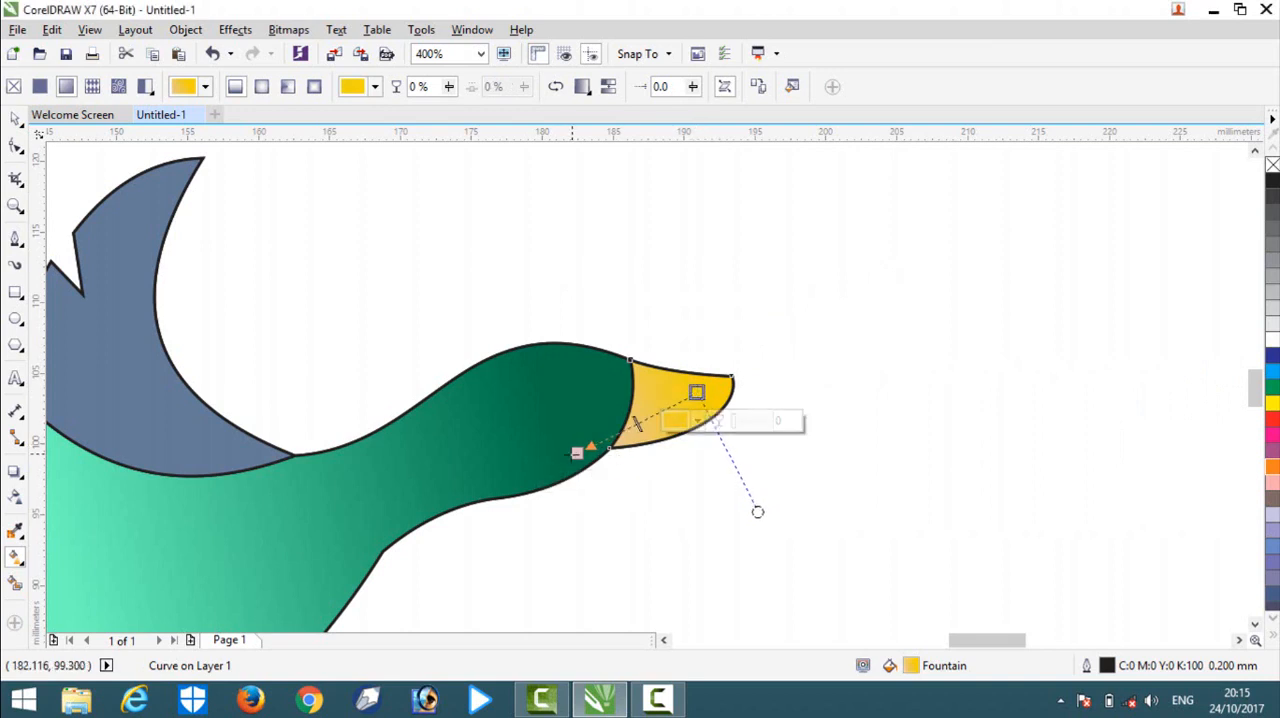
click(15, 118)
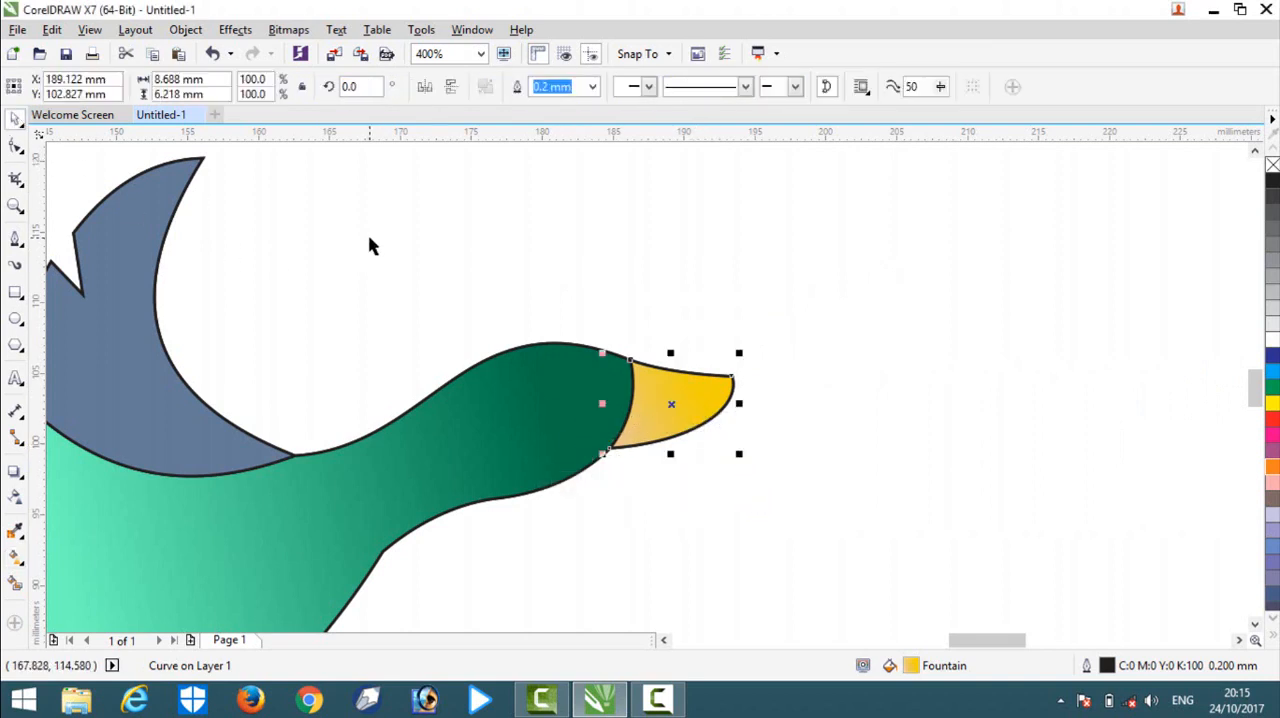
click(481, 265)
Copy the body's green fountain fill onto the blue-grey small wing.
scroll(481, 265, down, 3)
scroll(446, 251, up, 1)
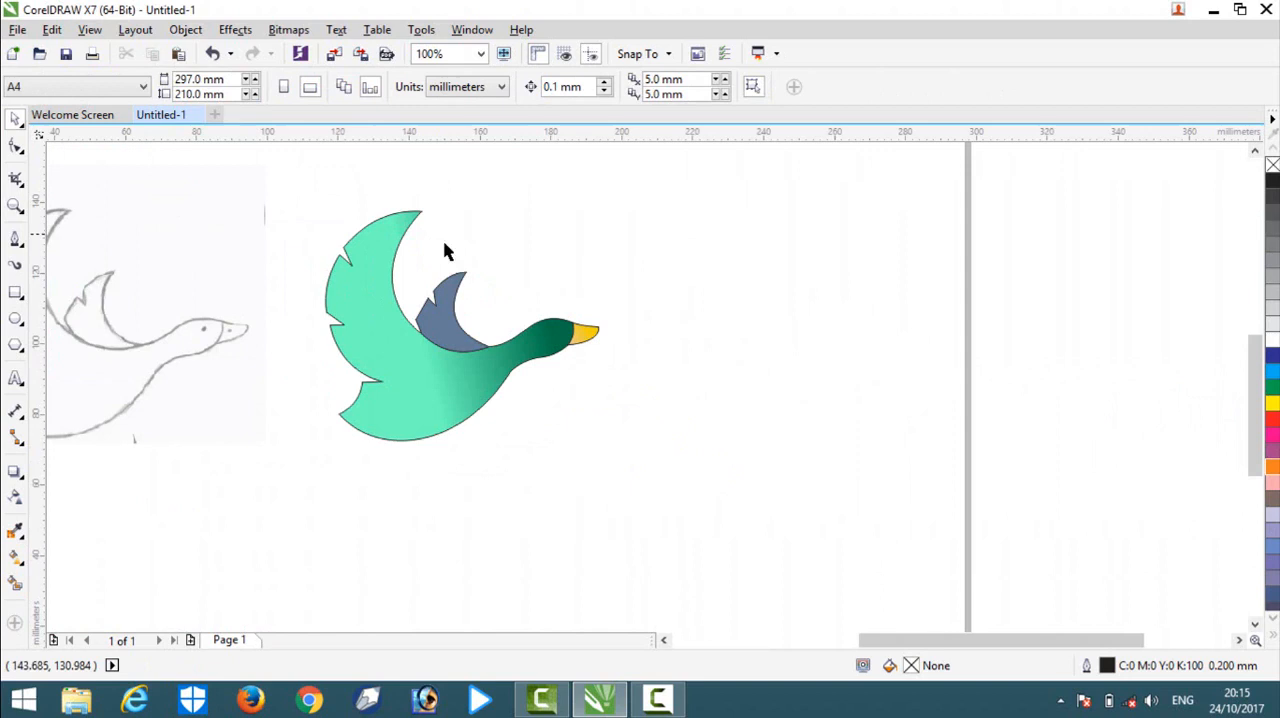
click(453, 328)
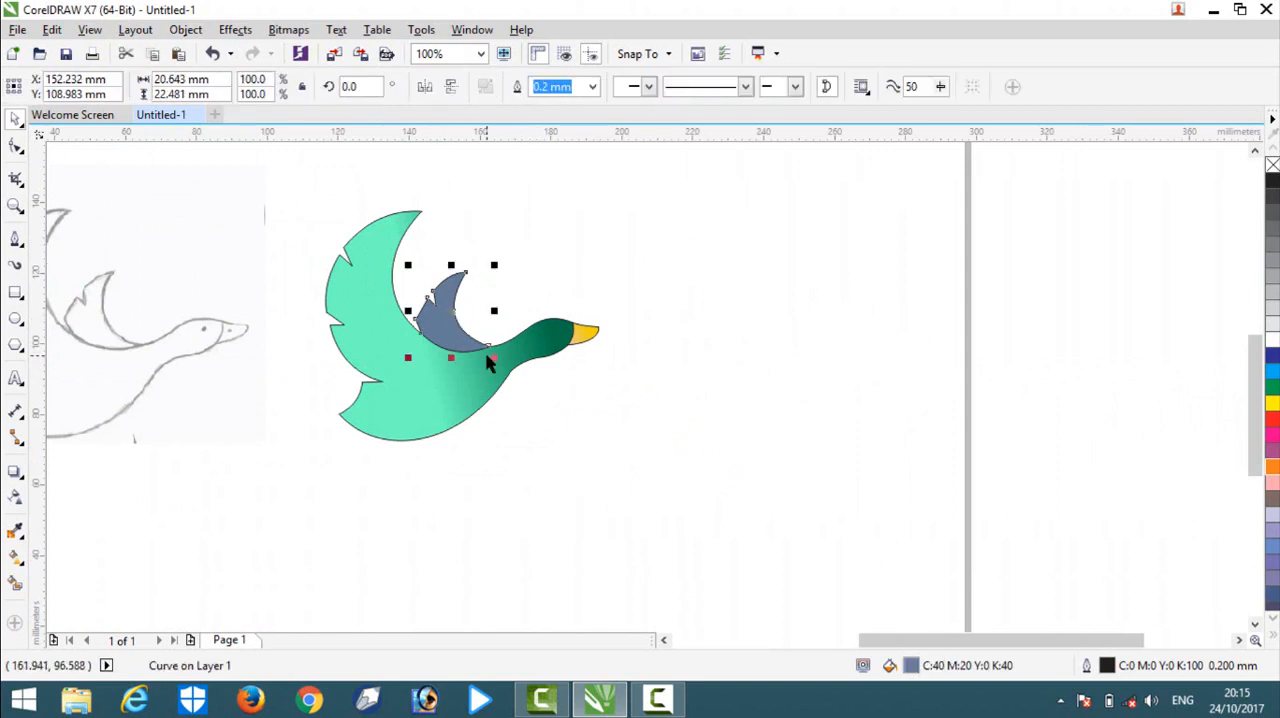
click(16, 585)
click(17, 558)
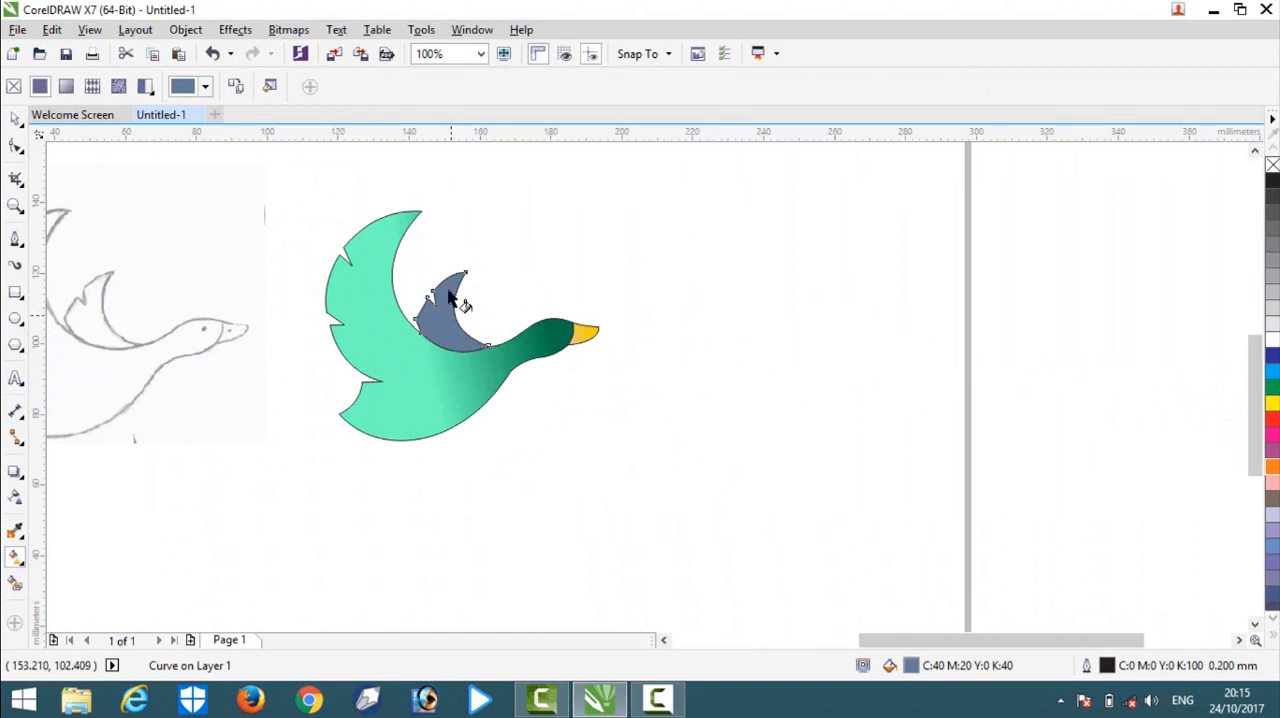
drag(432, 296, 410, 211)
click(758, 88)
click(478, 396)
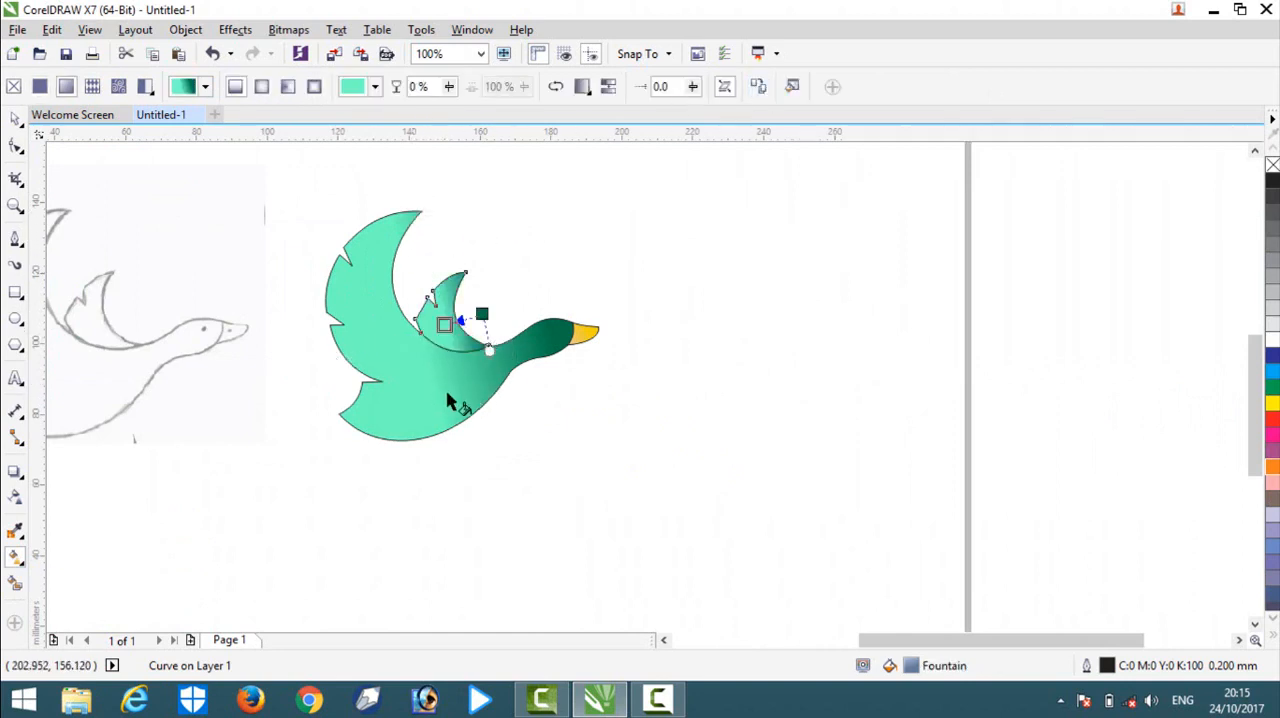
click(566, 300)
Reposition the small wing's gradient nodes, with mint green beyond its outer edge and dark green below its base, and clear the selection.
click(445, 330)
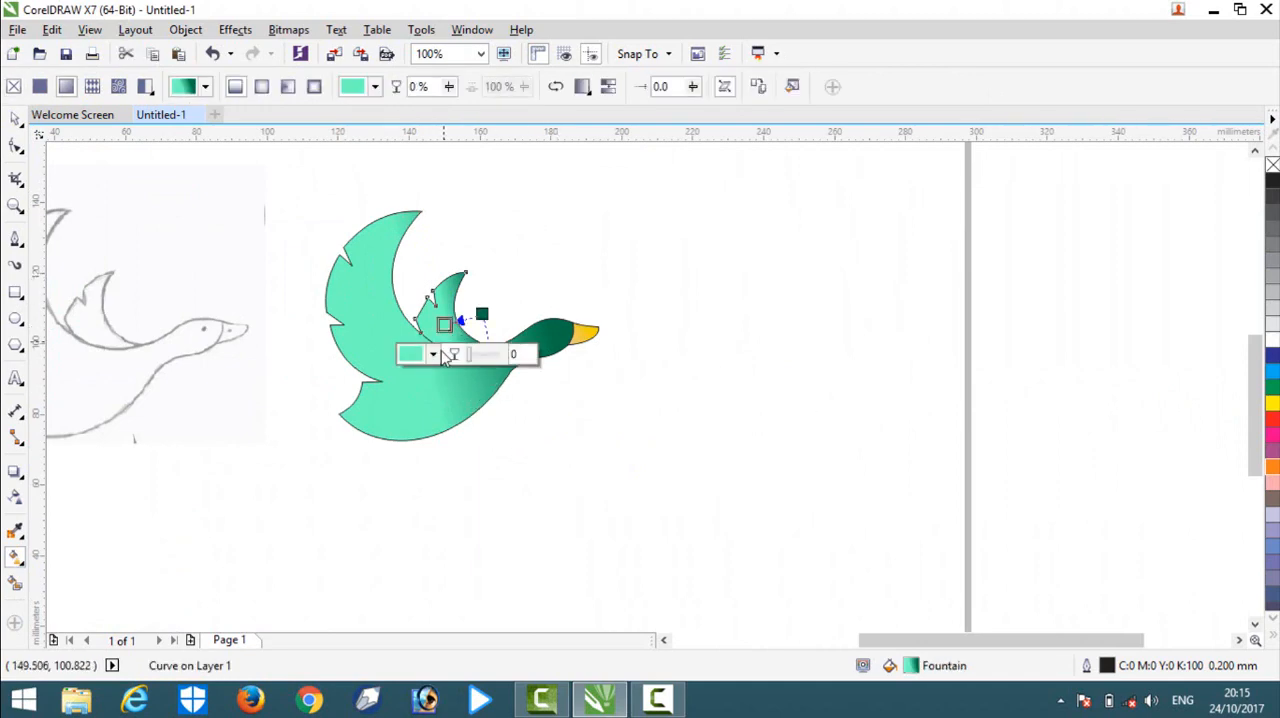
drag(443, 329, 418, 260)
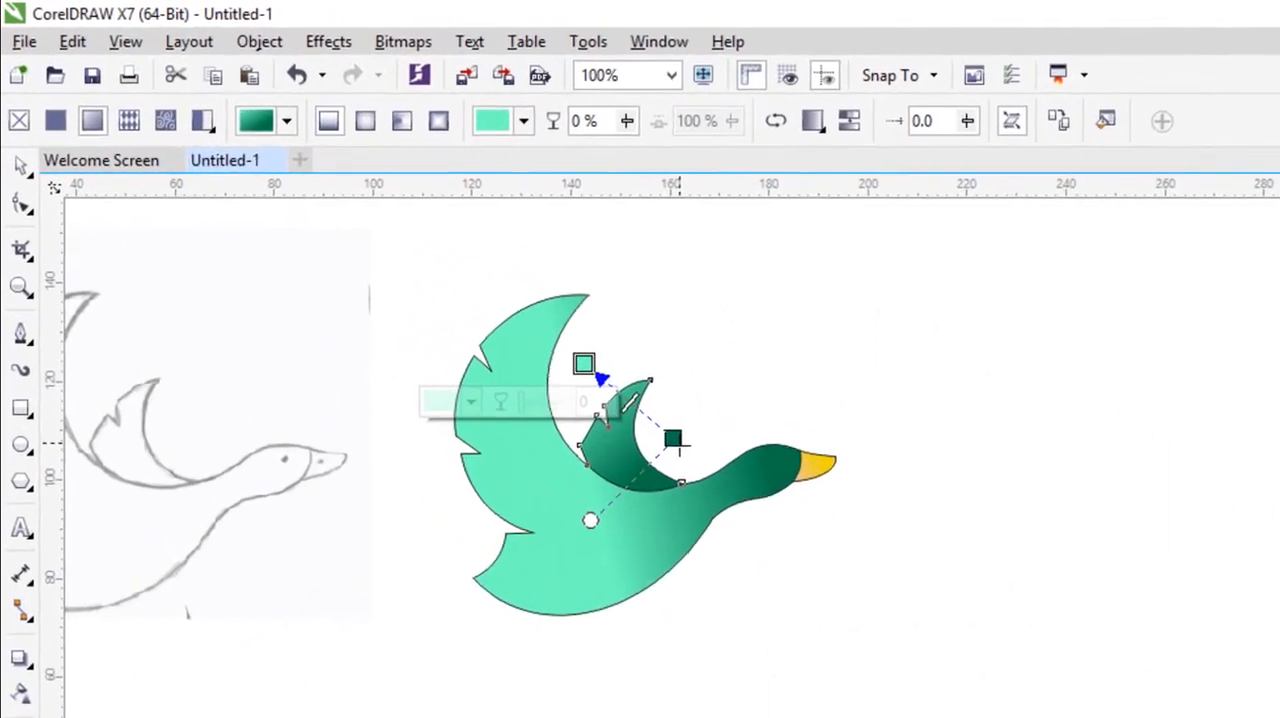
drag(482, 314, 515, 425)
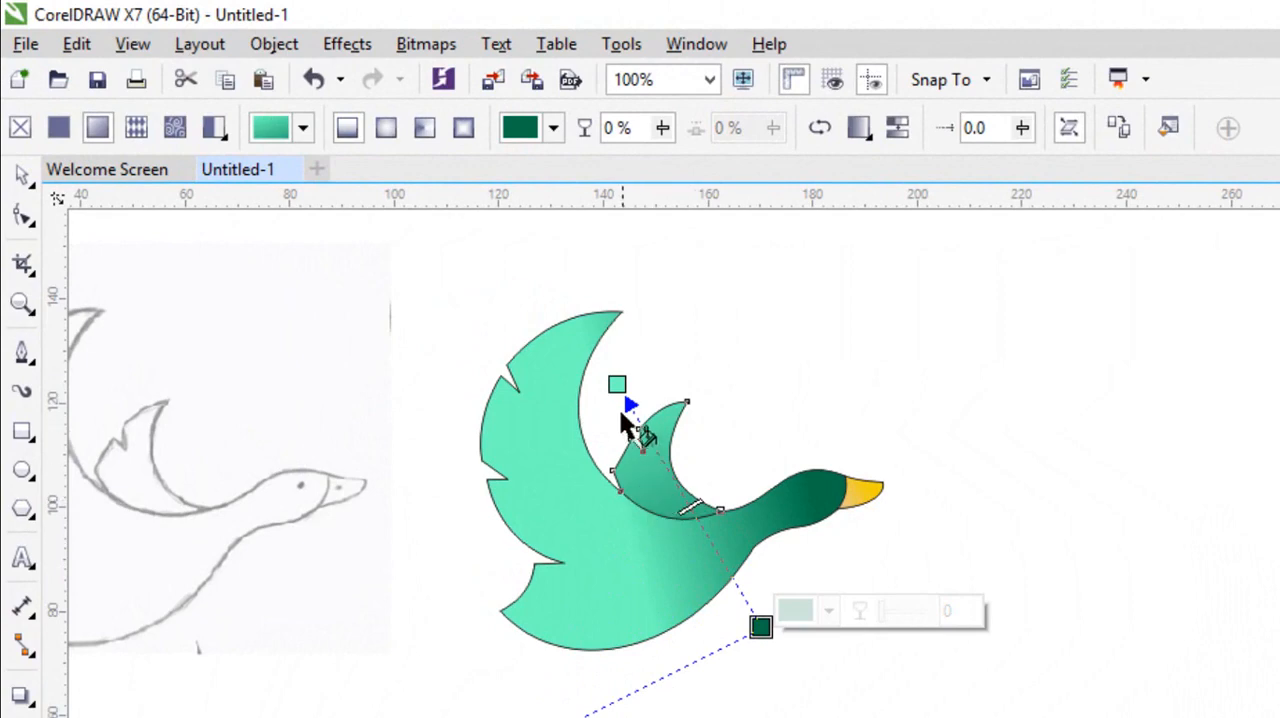
drag(617, 385, 612, 412)
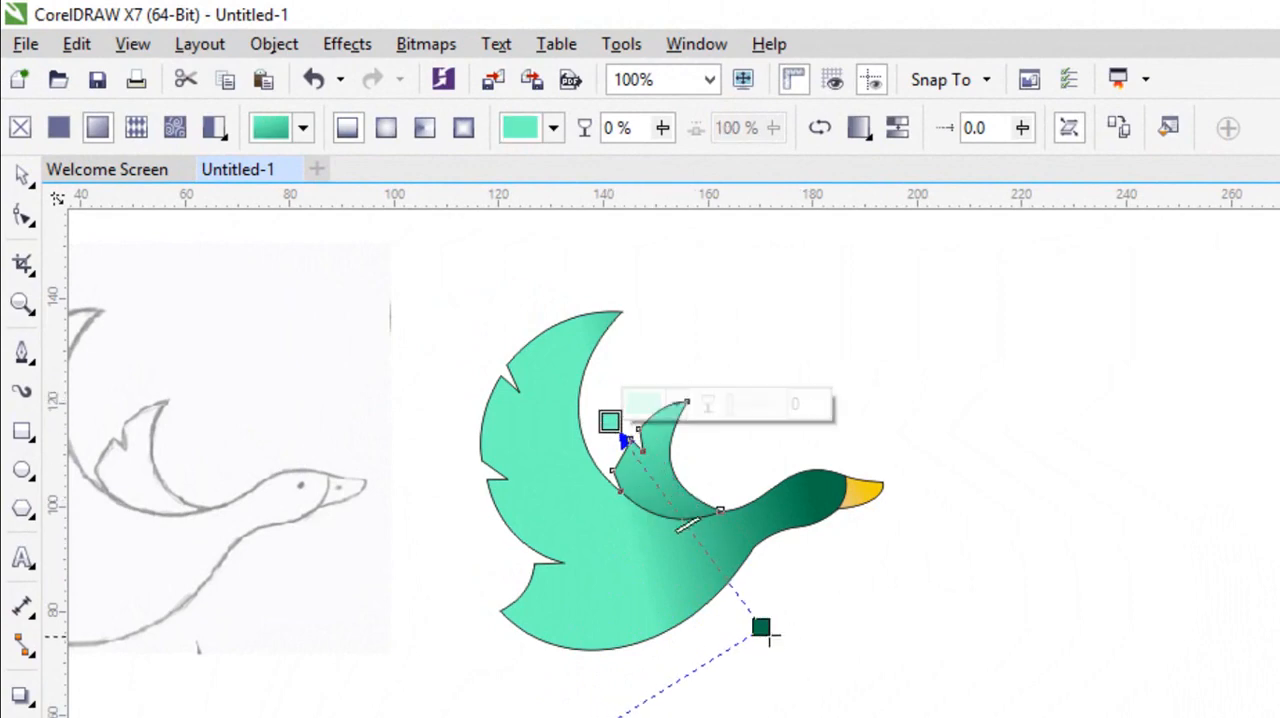
drag(766, 628, 718, 545)
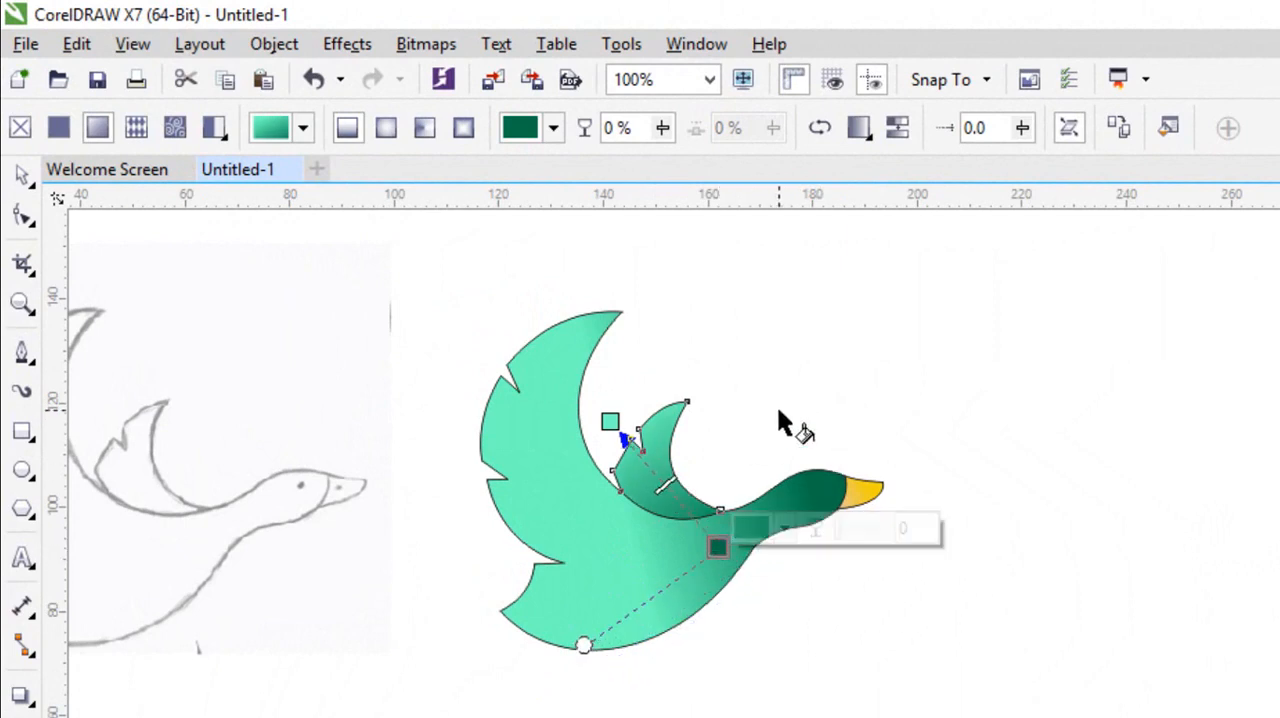
click(775, 406)
click(22, 176)
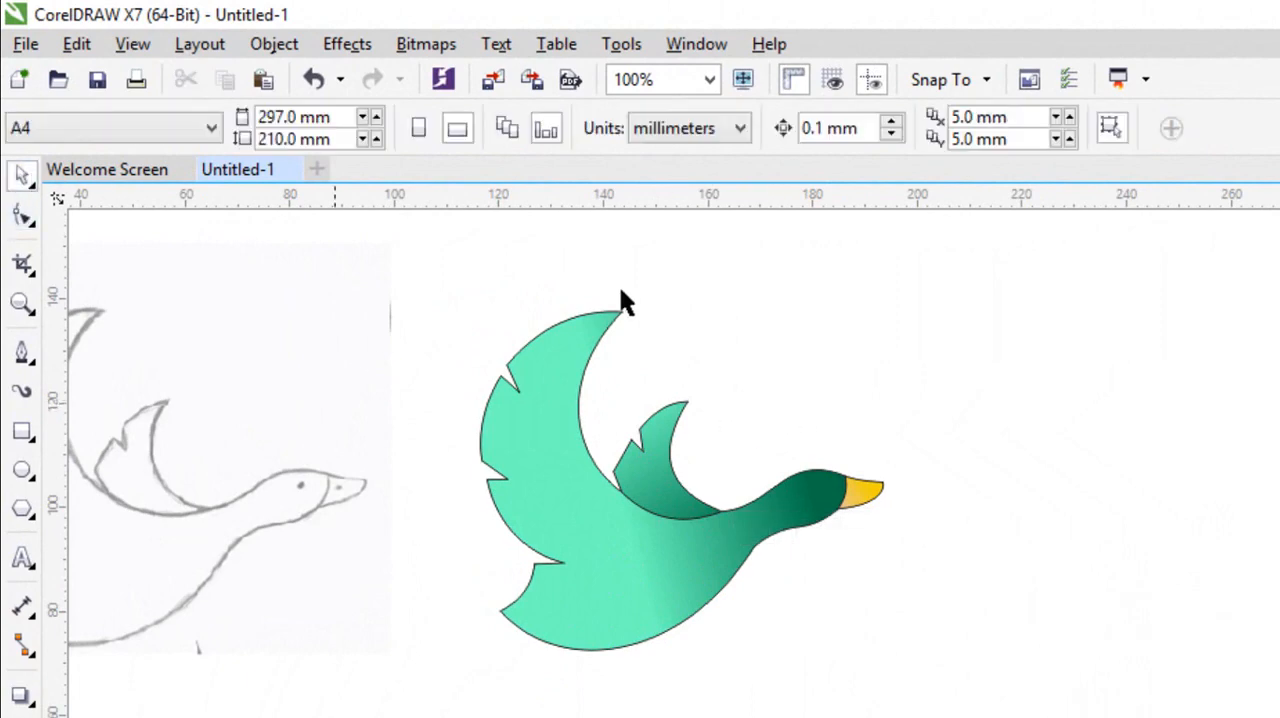
Draw an ellipse about 5.2 by 4.8 mm on the head for the eye and scale it down to 50%.
scroll(830, 380, down, 1)
scroll(900, 430, up, 2)
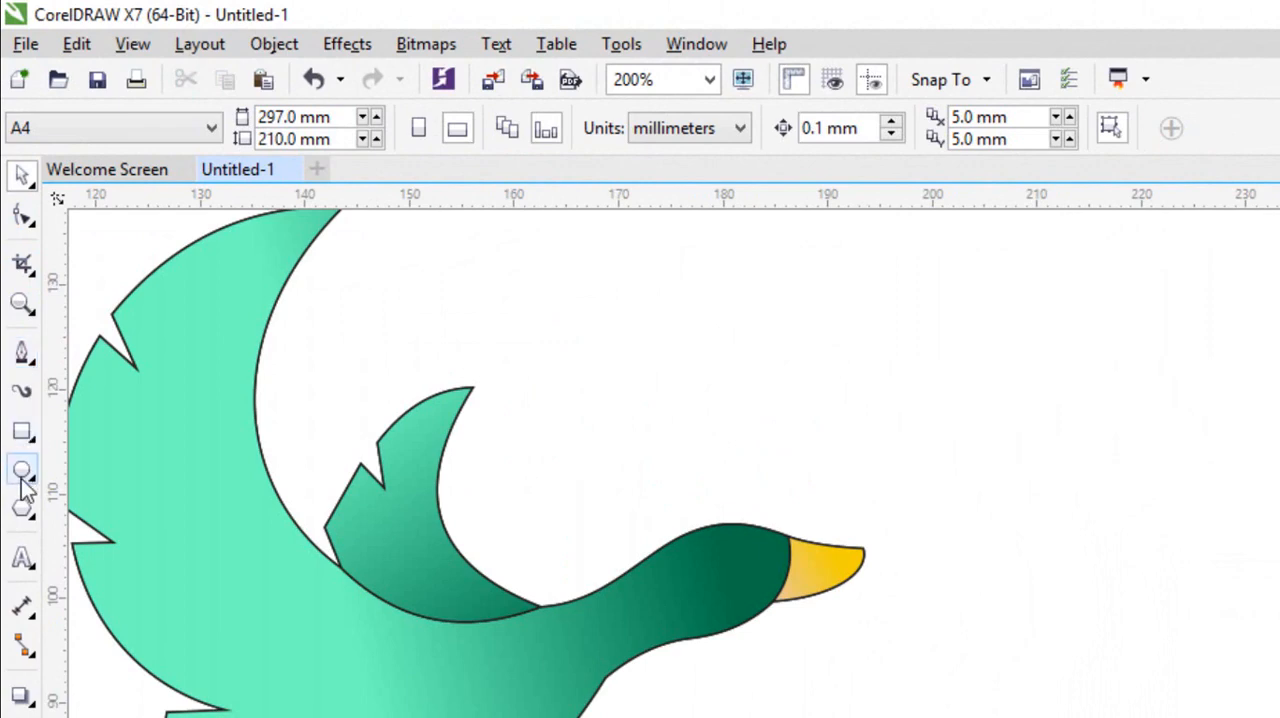
drag(734, 334, 726, 576)
click(24, 178)
click(746, 362)
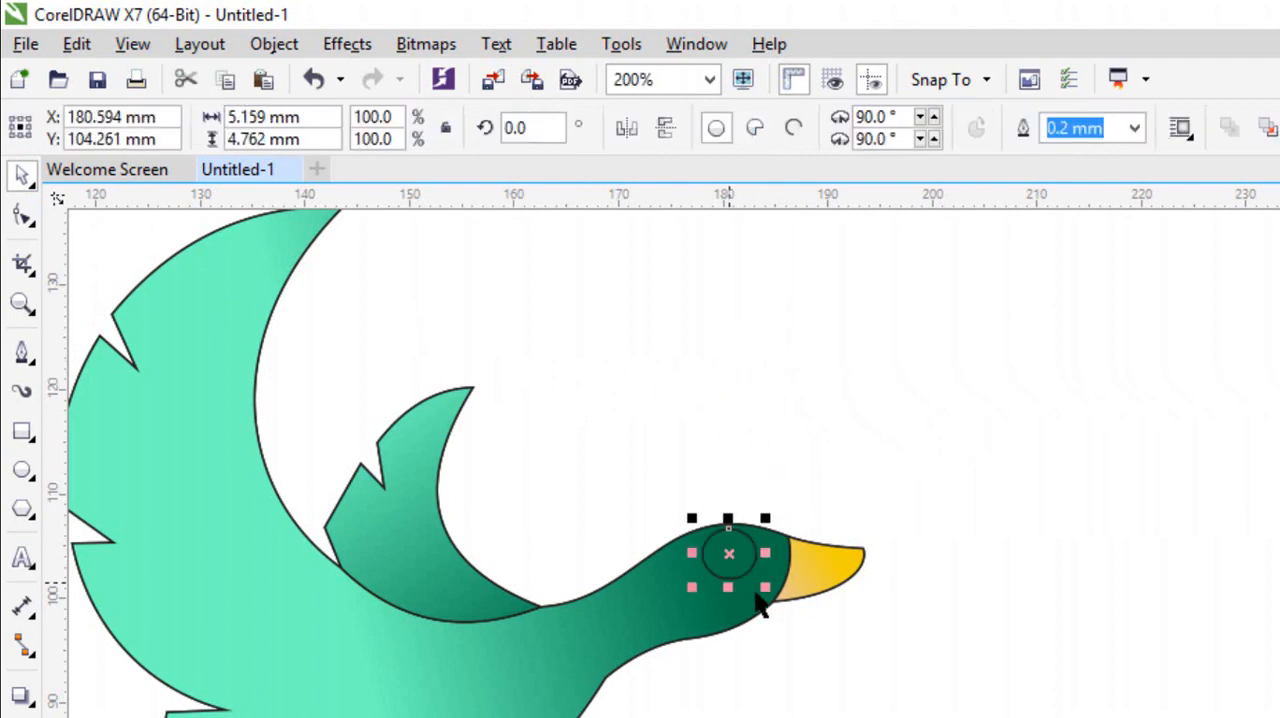
drag(765, 519, 729, 553)
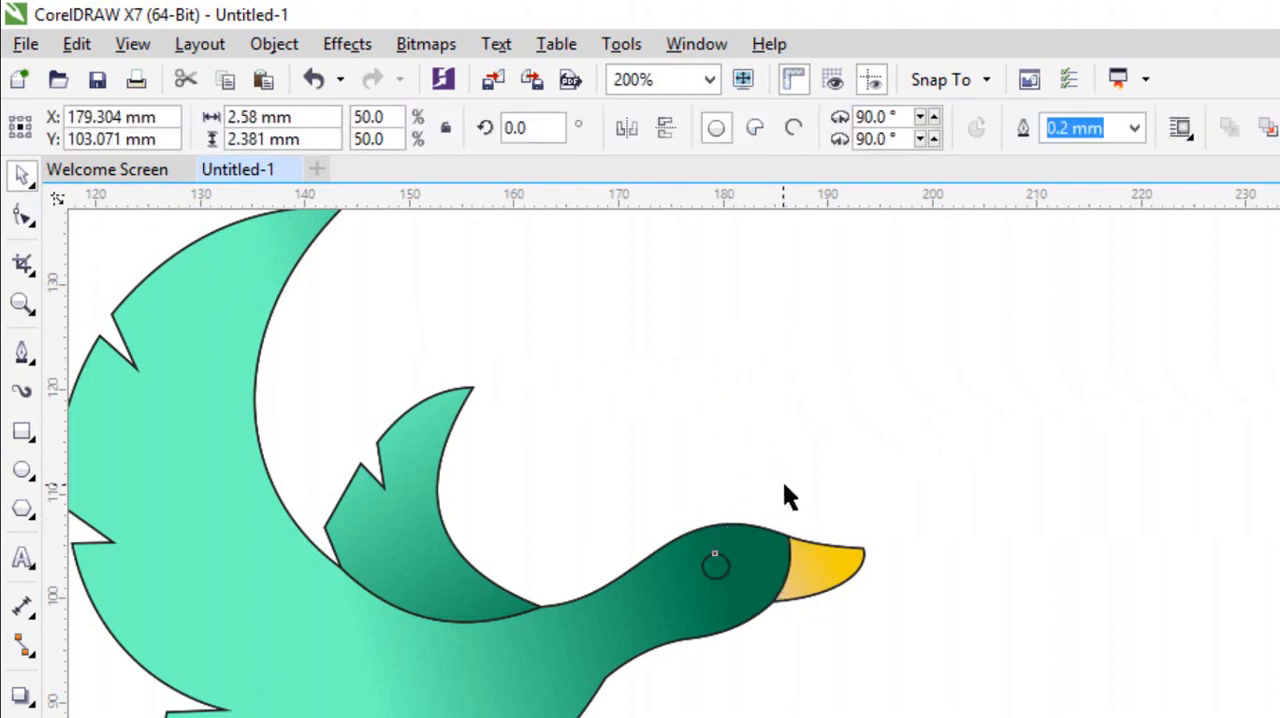
click(786, 494)
Adjust the eye ellipse to about 3.1 mm across, position it on the head, and fill it with white.
scroll(697, 578, up, 2)
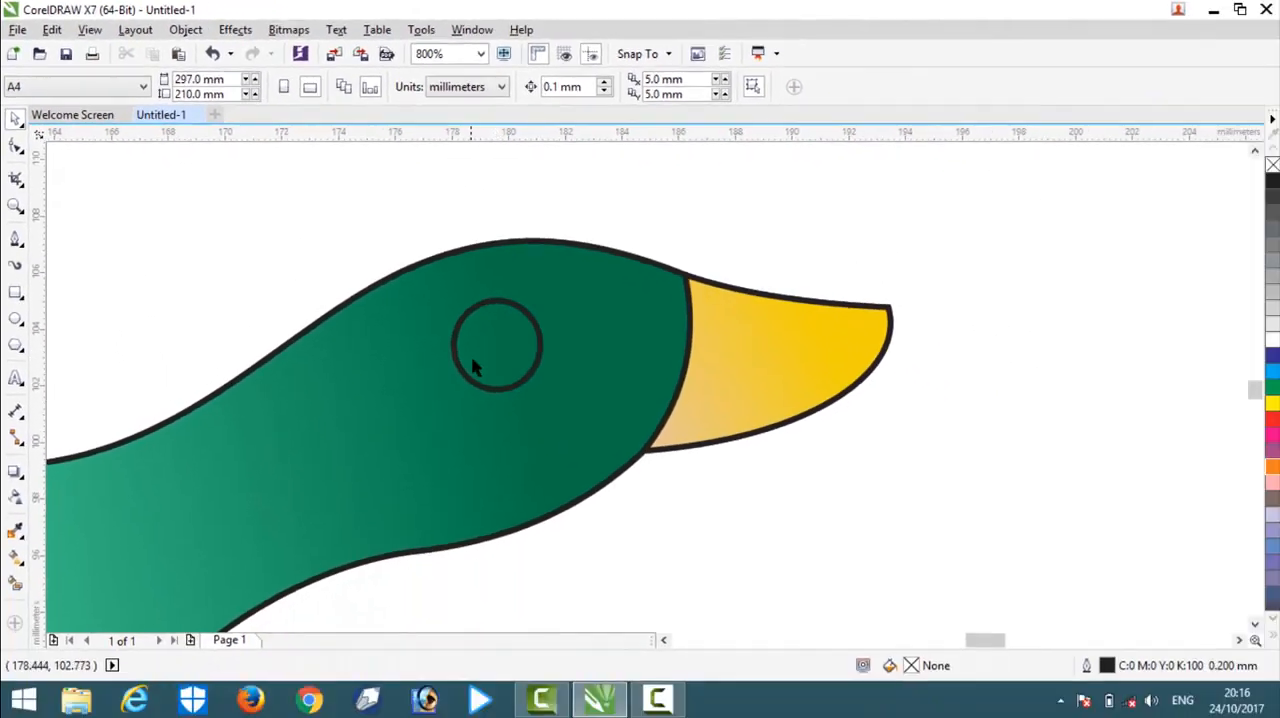
click(720, 557)
drag(480, 371, 477, 364)
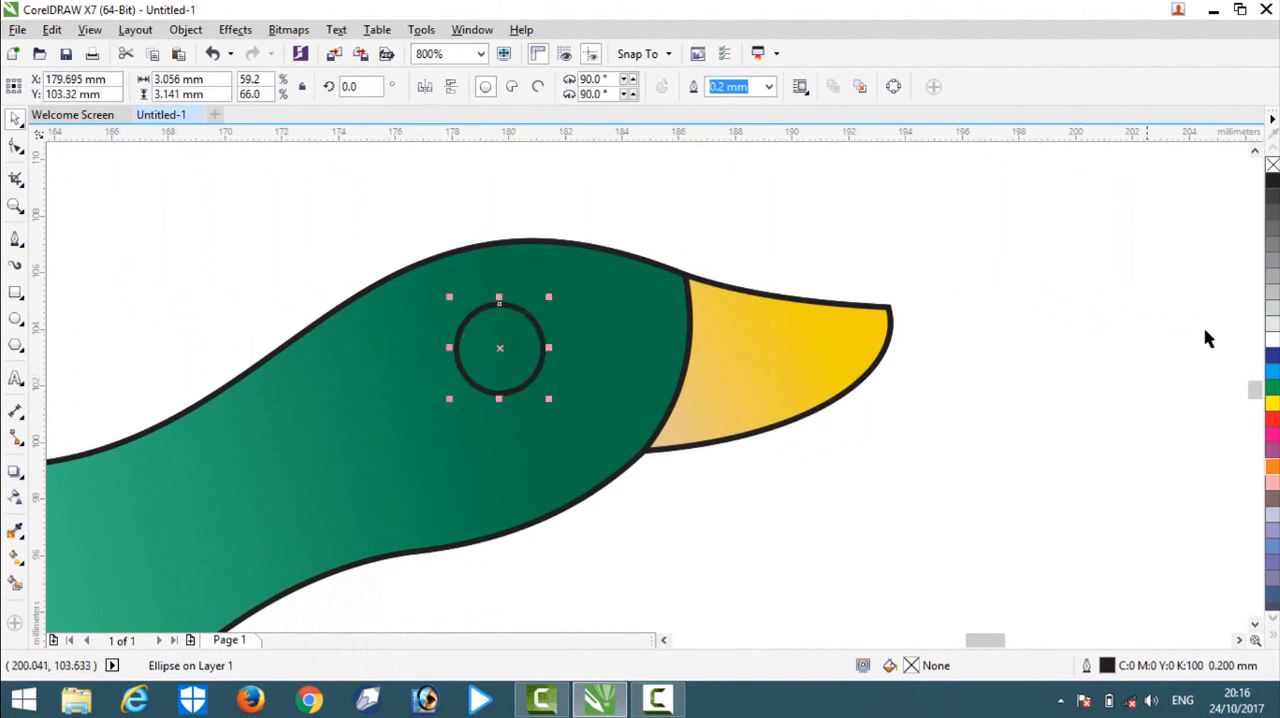
click(1273, 347)
key(Escape)
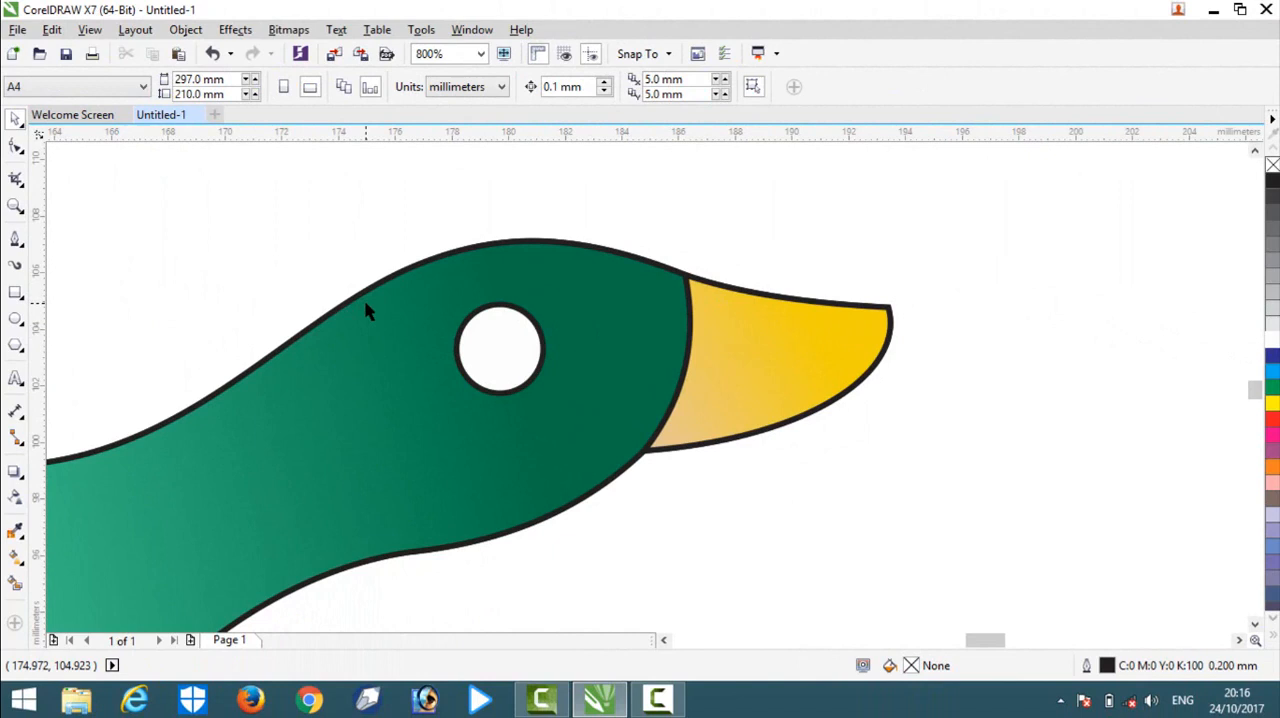
Create a concentric scaled-down copy of the eye circle, about 1.1 mm across, and fill it with black as the pupil.
click(530, 356)
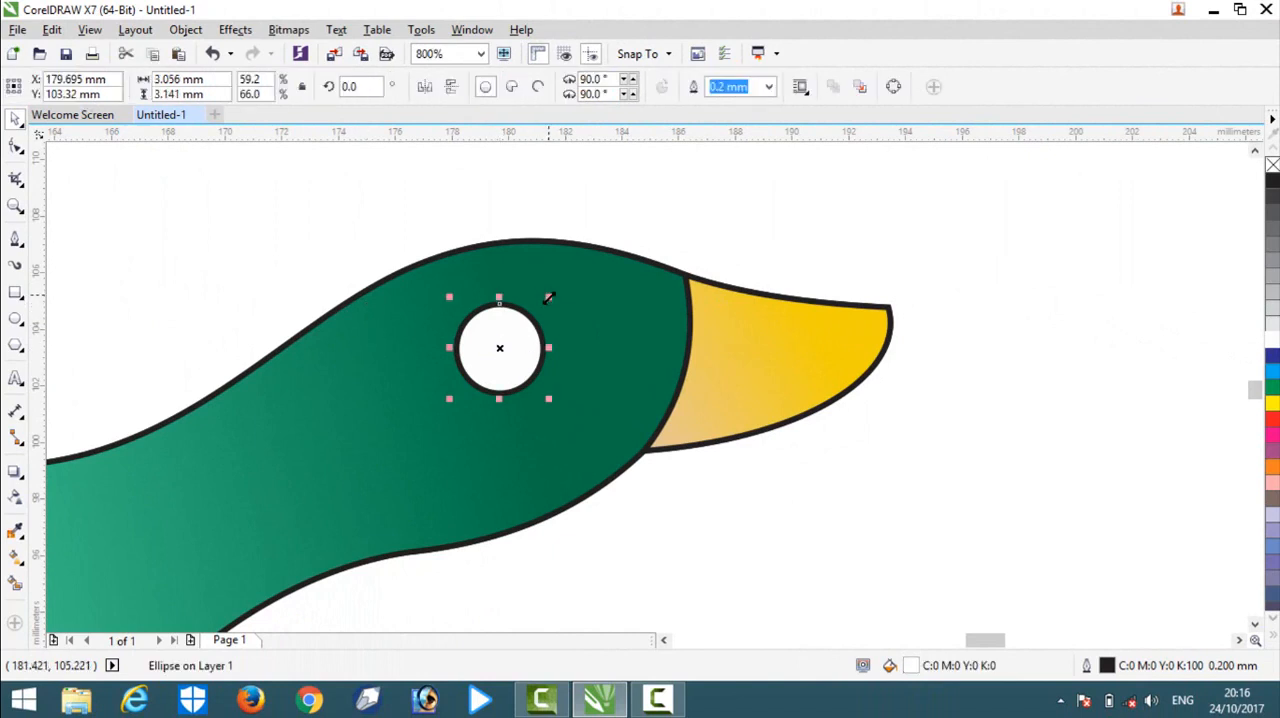
drag(549, 297, 500, 348)
right_click(506, 343)
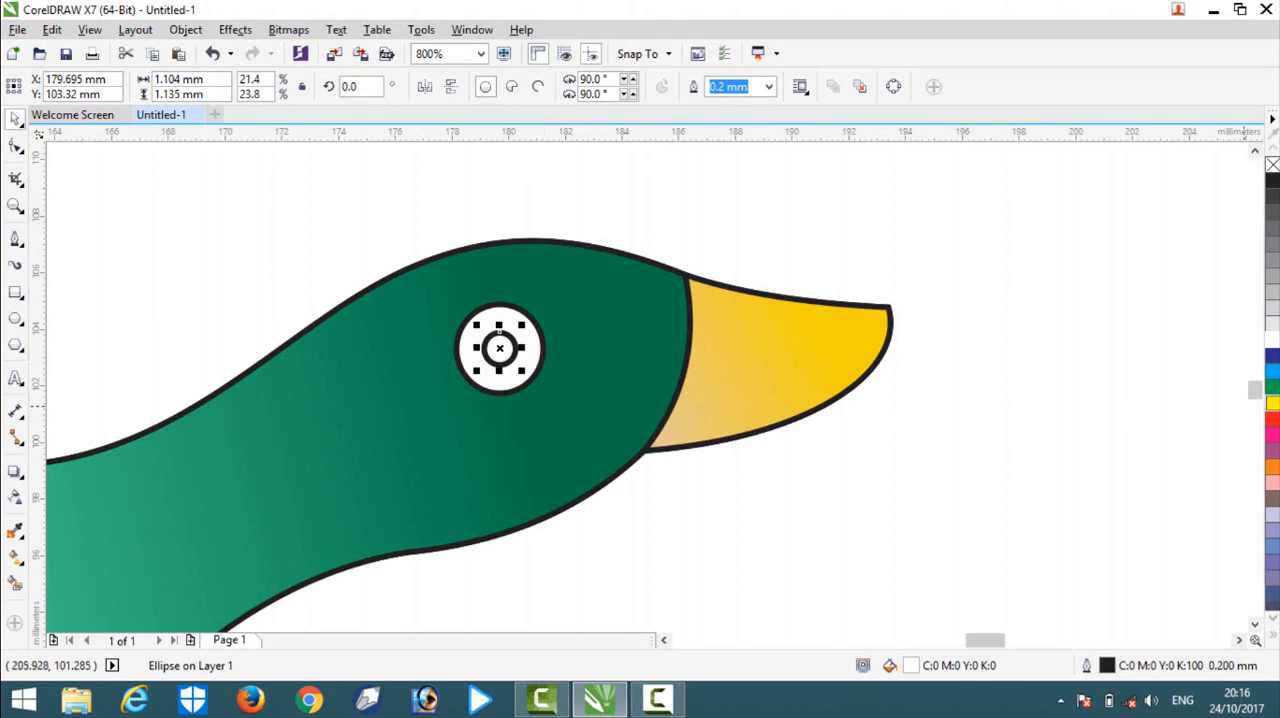
click(1272, 180)
click(651, 252)
Place a copy of the black pupil above the beak and reshape it into a flat ellipse about 2.7 by 0.5 mm.
scroll(520, 298, down, 4)
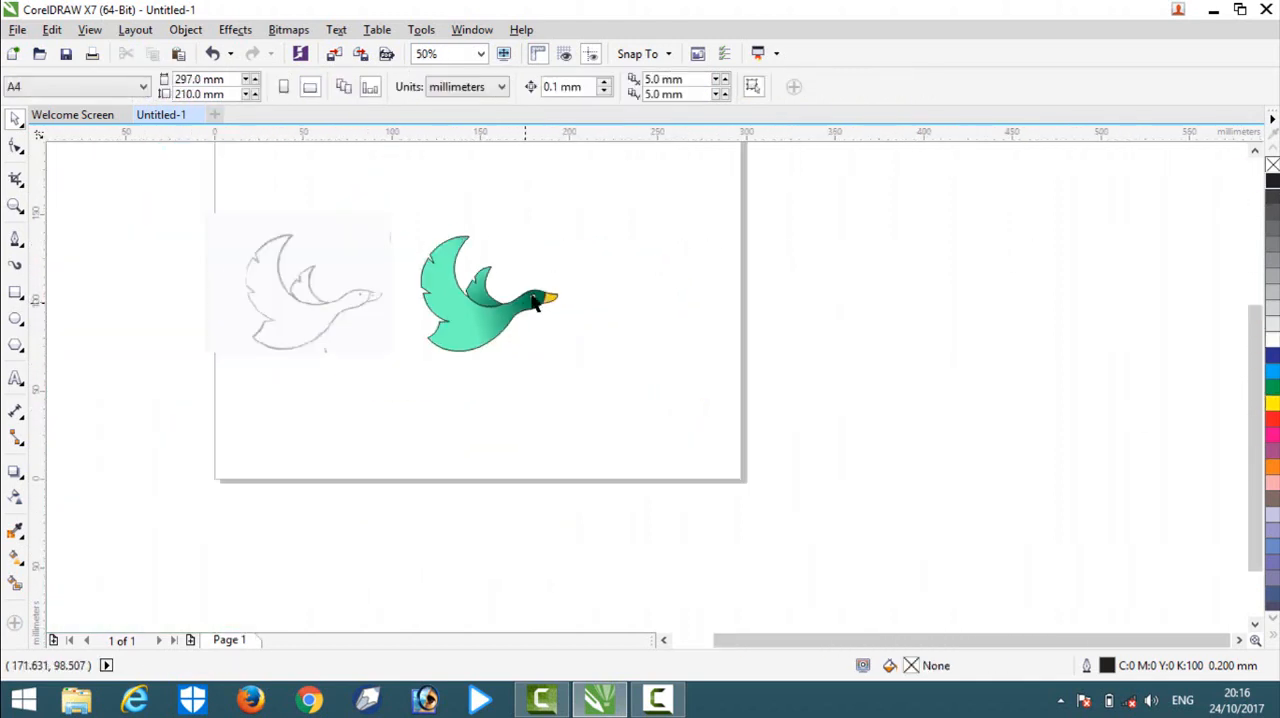
scroll(535, 302, up, 1)
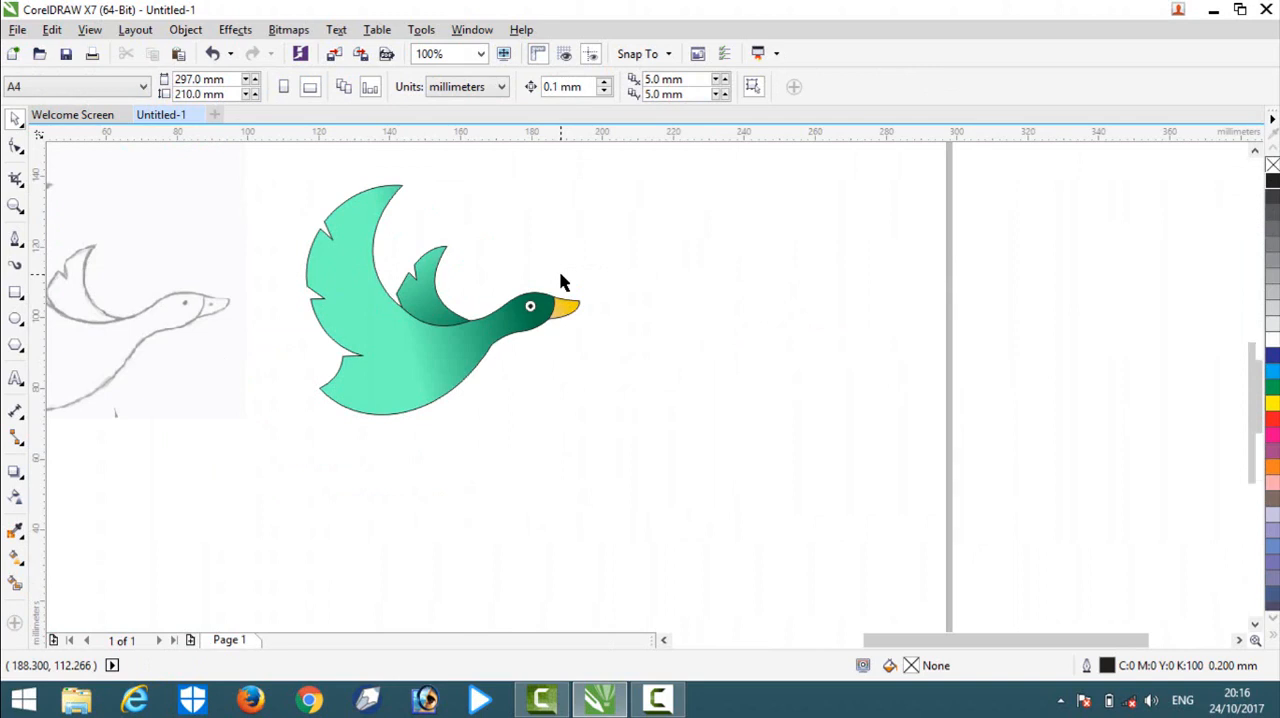
scroll(560, 283, up, 2)
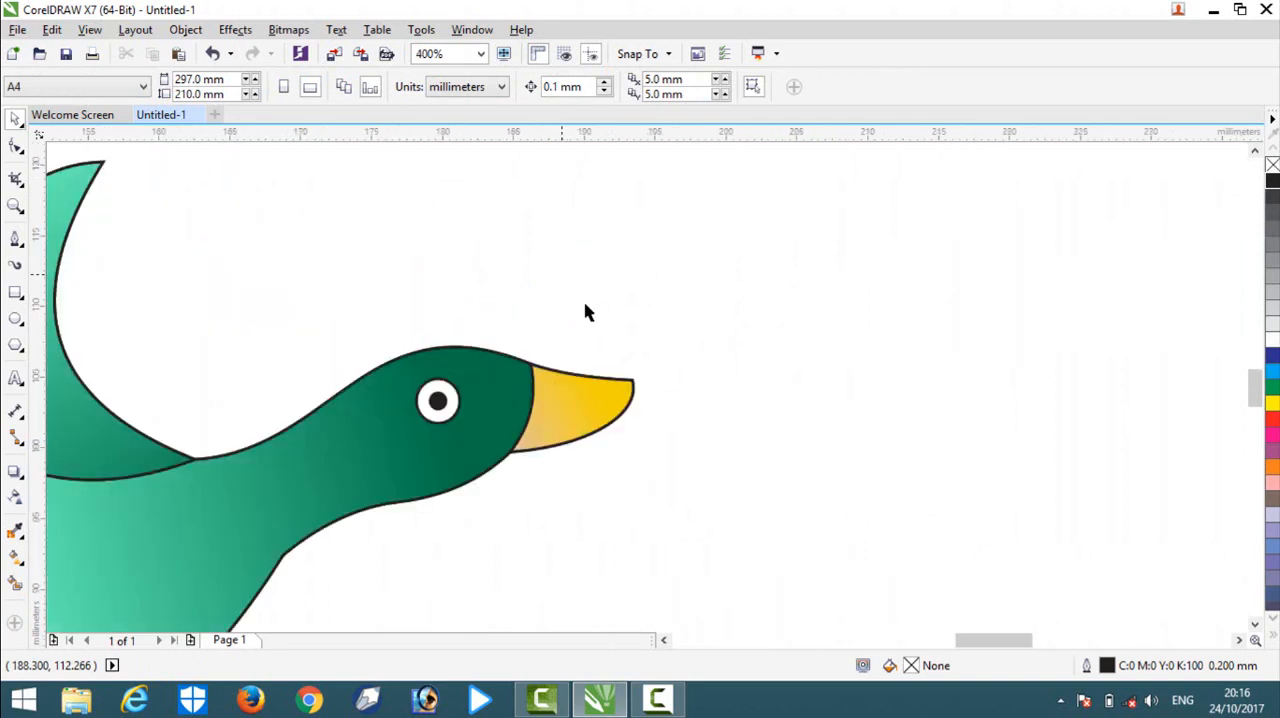
click(440, 404)
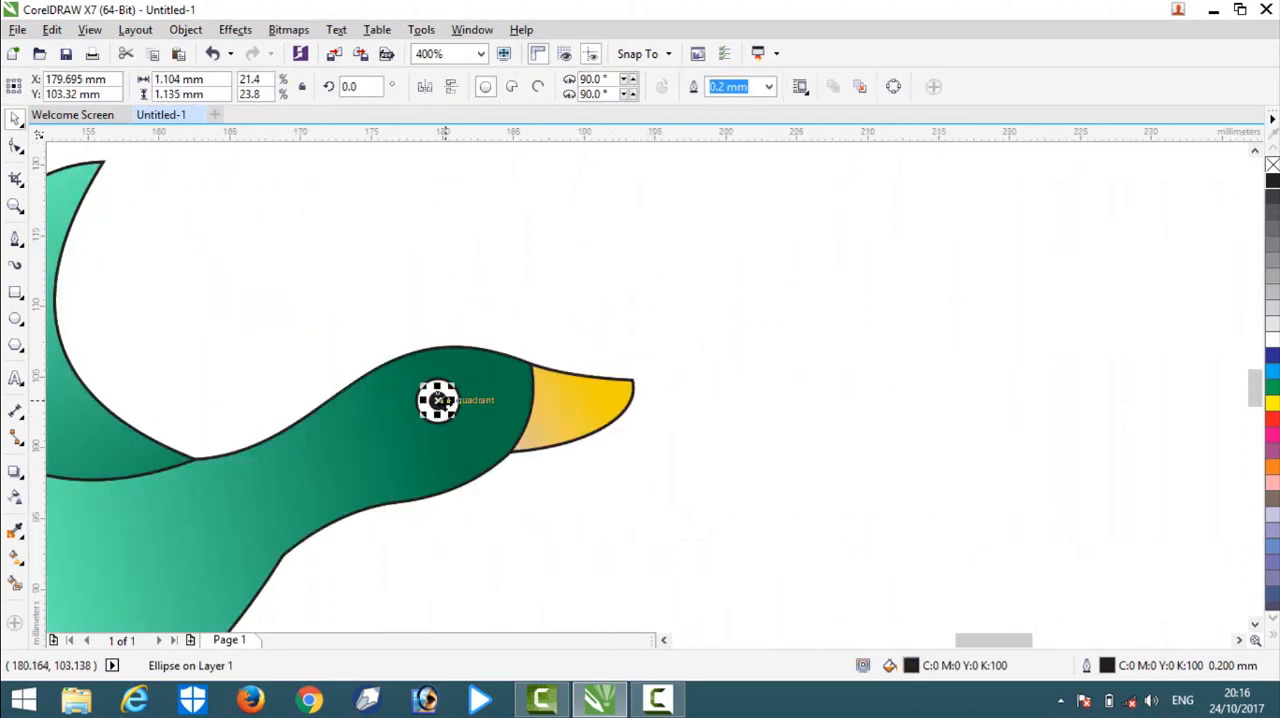
drag(462, 392, 660, 274)
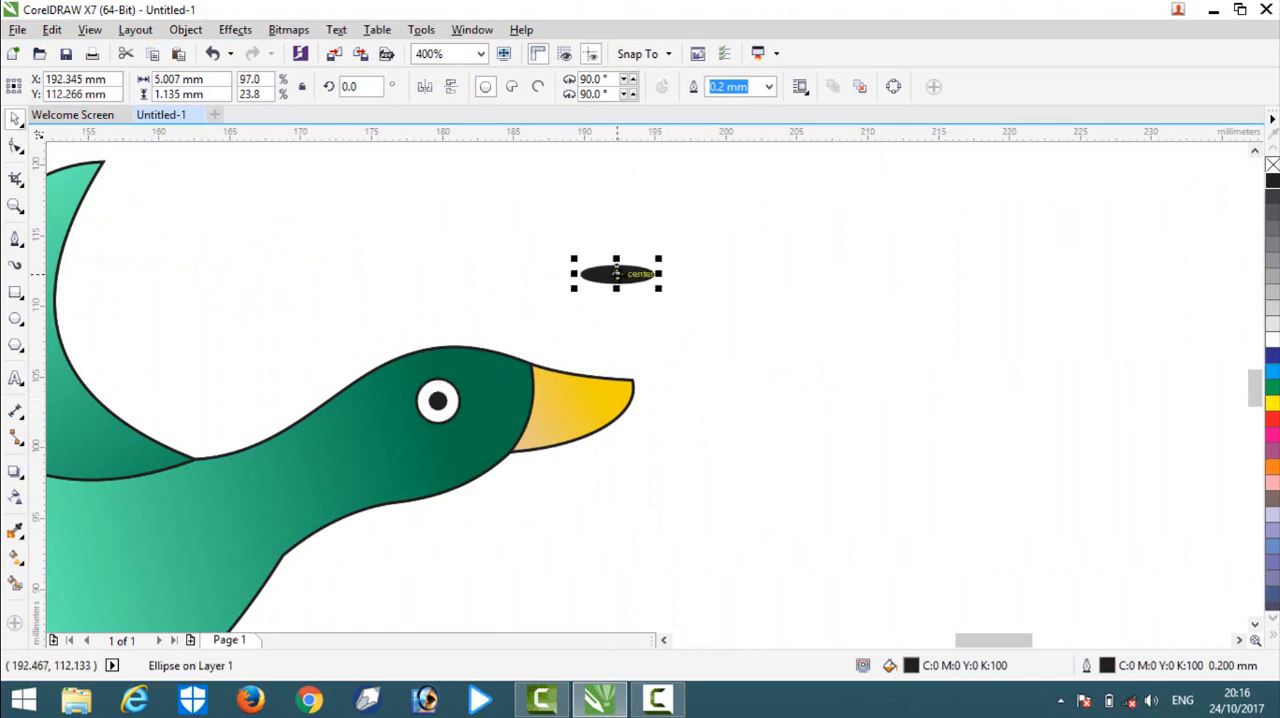
scroll(616, 273, up, 2)
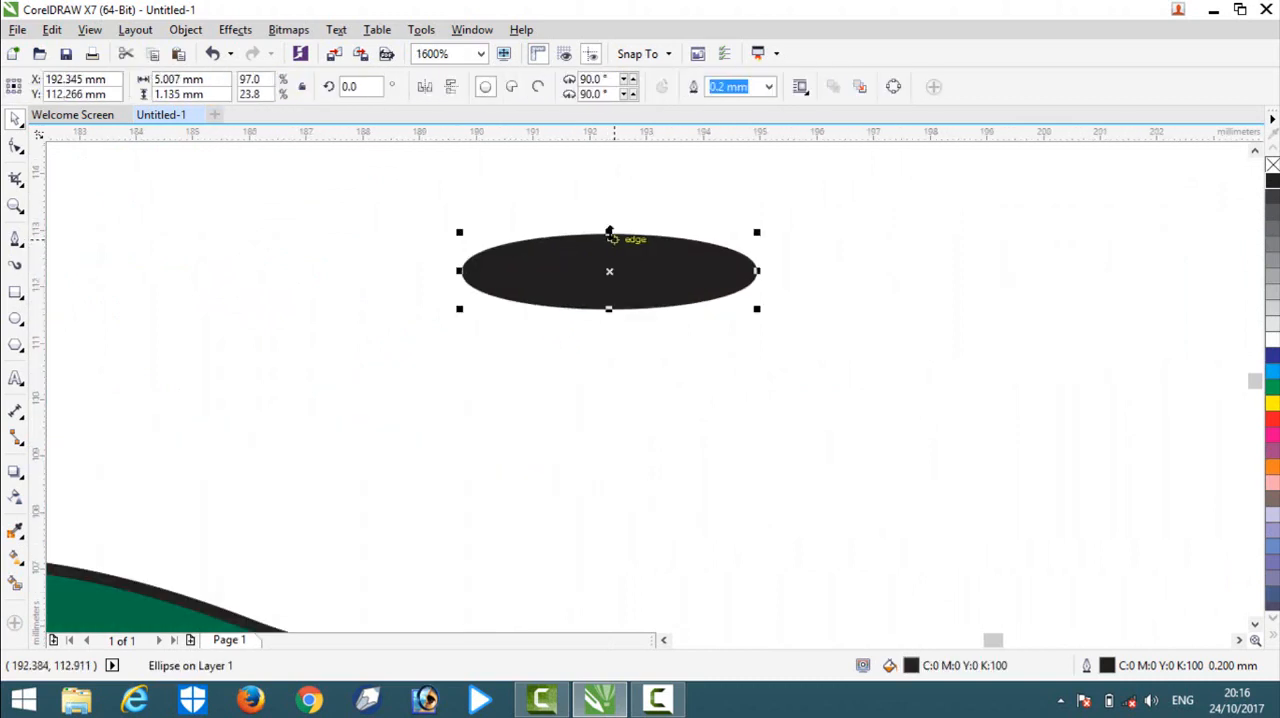
drag(609, 232, 609, 275)
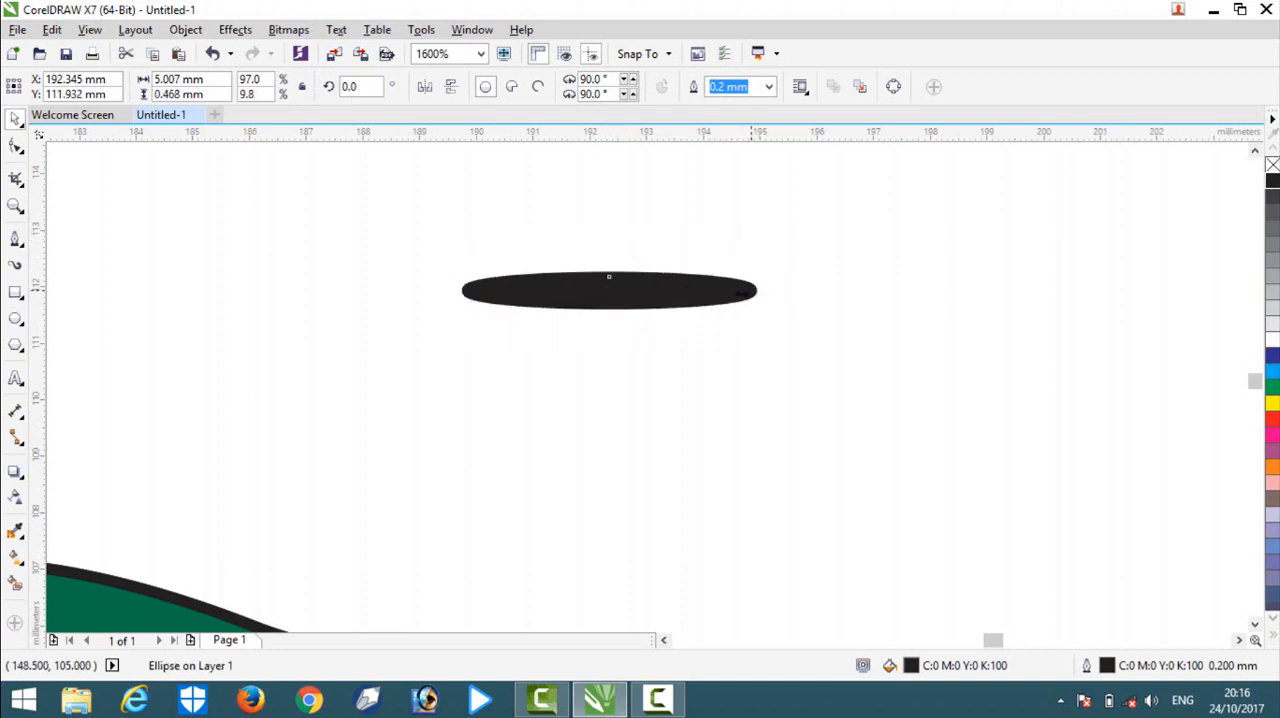
drag(757, 290, 625, 290)
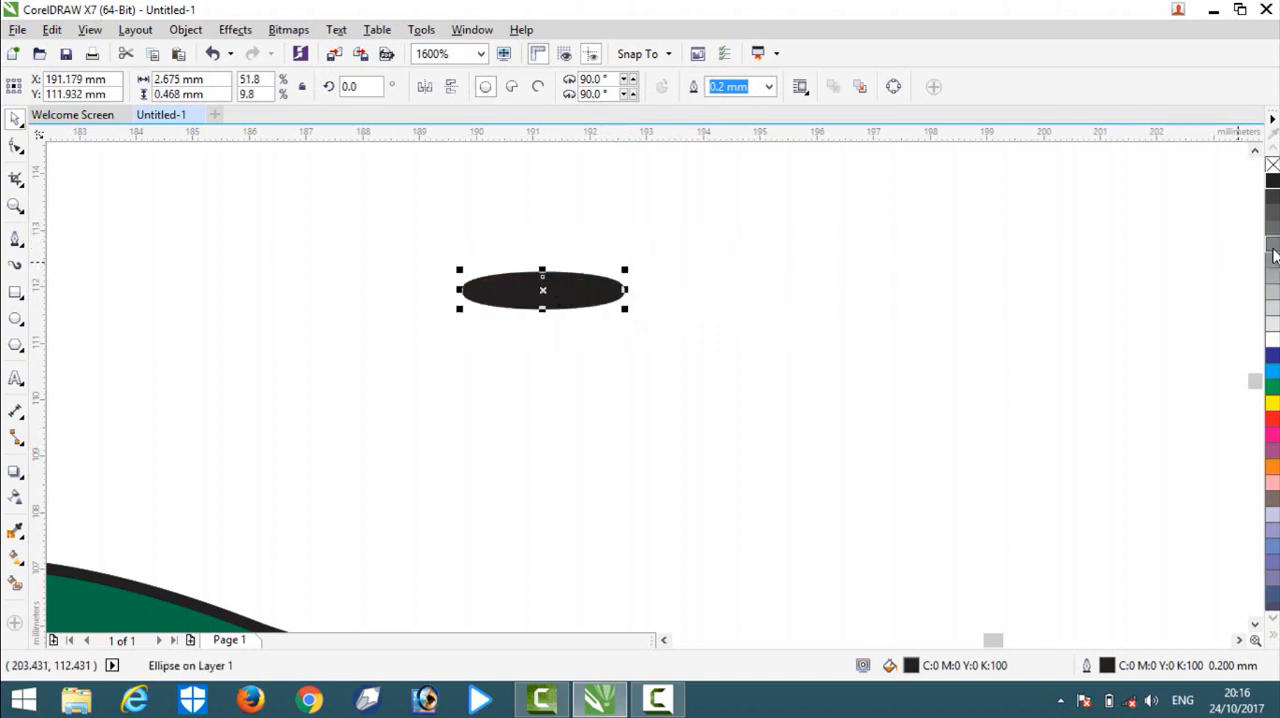
Fill the flat ellipse above the beak with 60% black and increase its height to about 0.9 mm.
click(1273, 255)
click(662, 343)
drag(537, 316, 565, 355)
drag(546, 304, 546, 279)
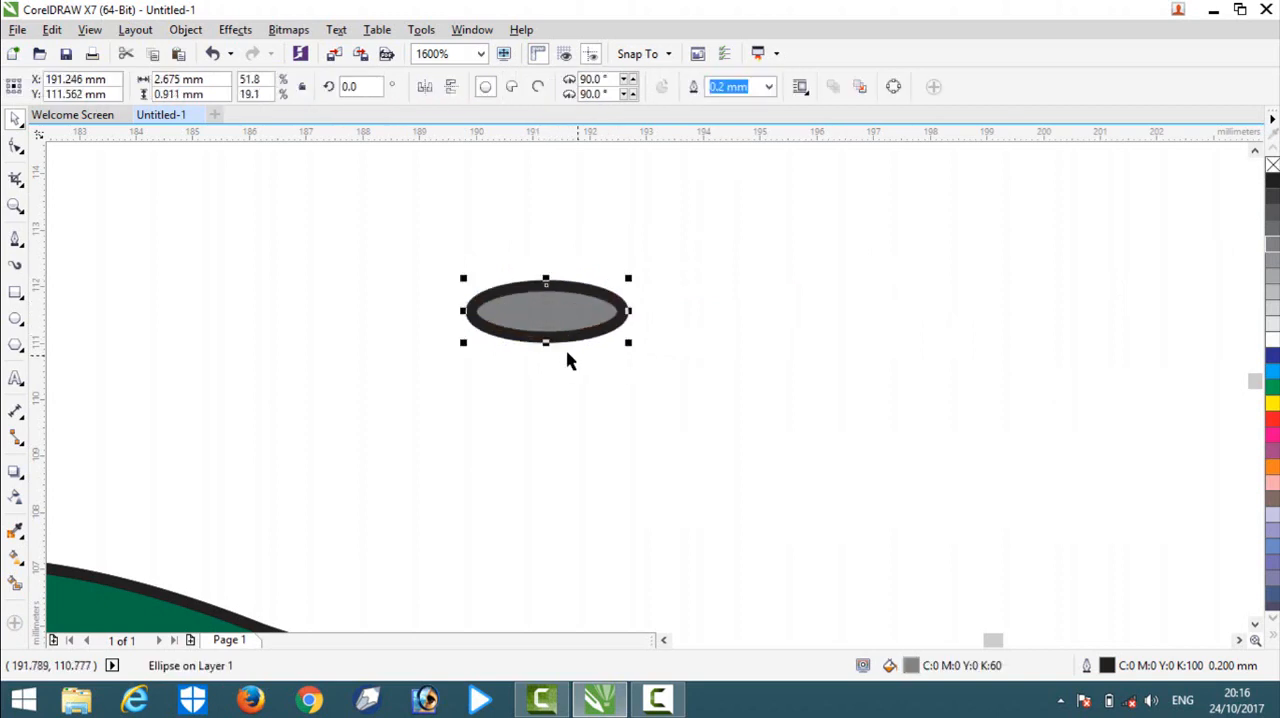
Move the grey ellipse onto the beak near the head as the nostril, and clear the selection.
scroll(600, 337, down, 2)
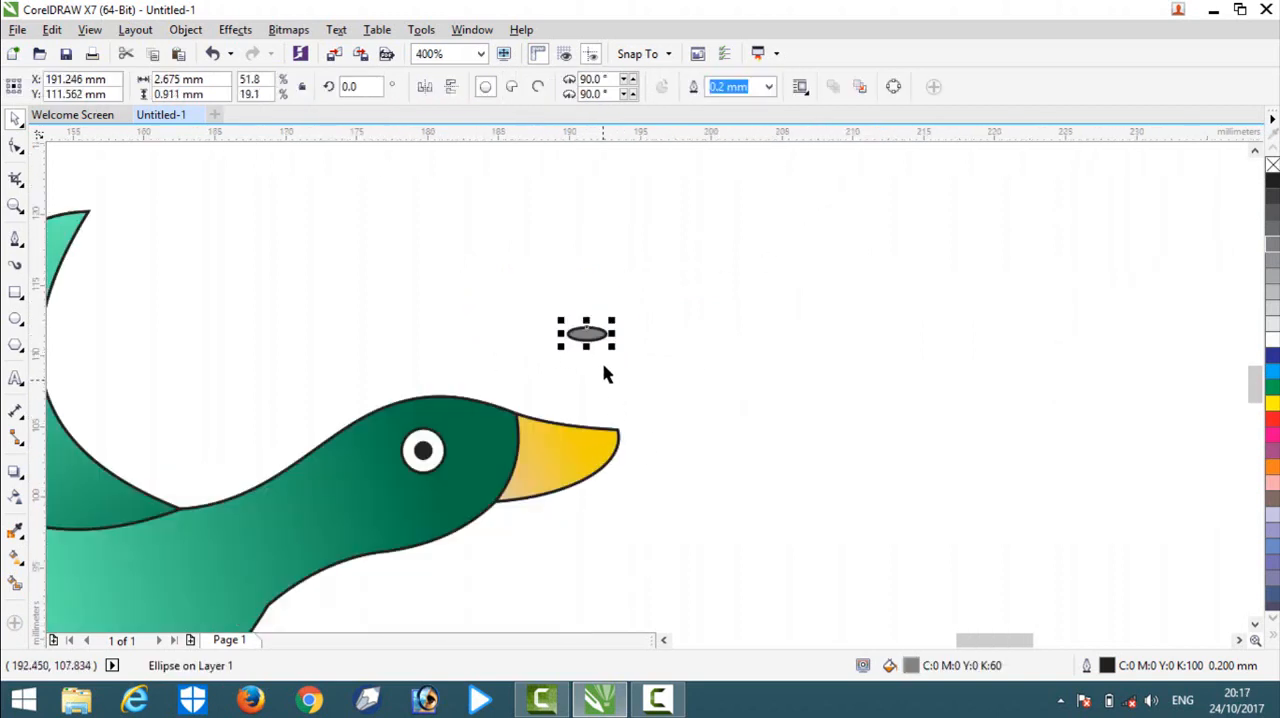
drag(587, 344, 543, 468)
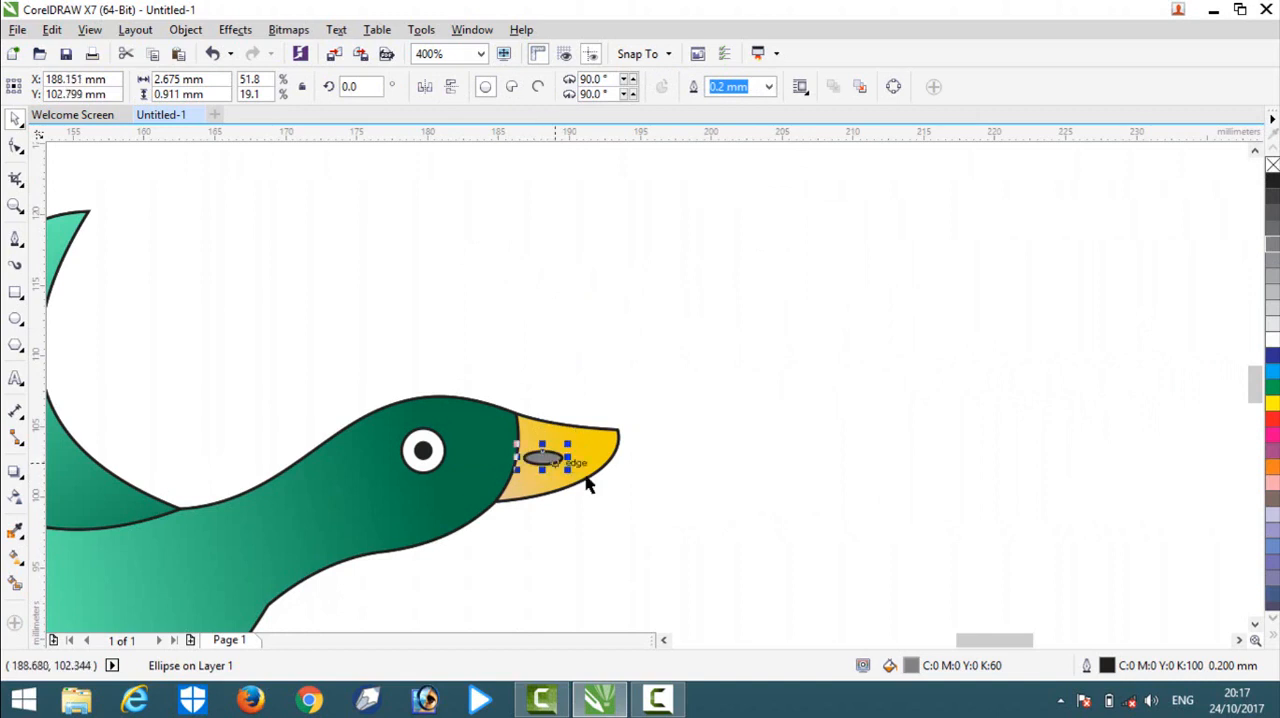
click(659, 520)
Flatten the grey nostril ellipse on the beak into a thinner shape, and clear the selection.
scroll(548, 472, up, 1)
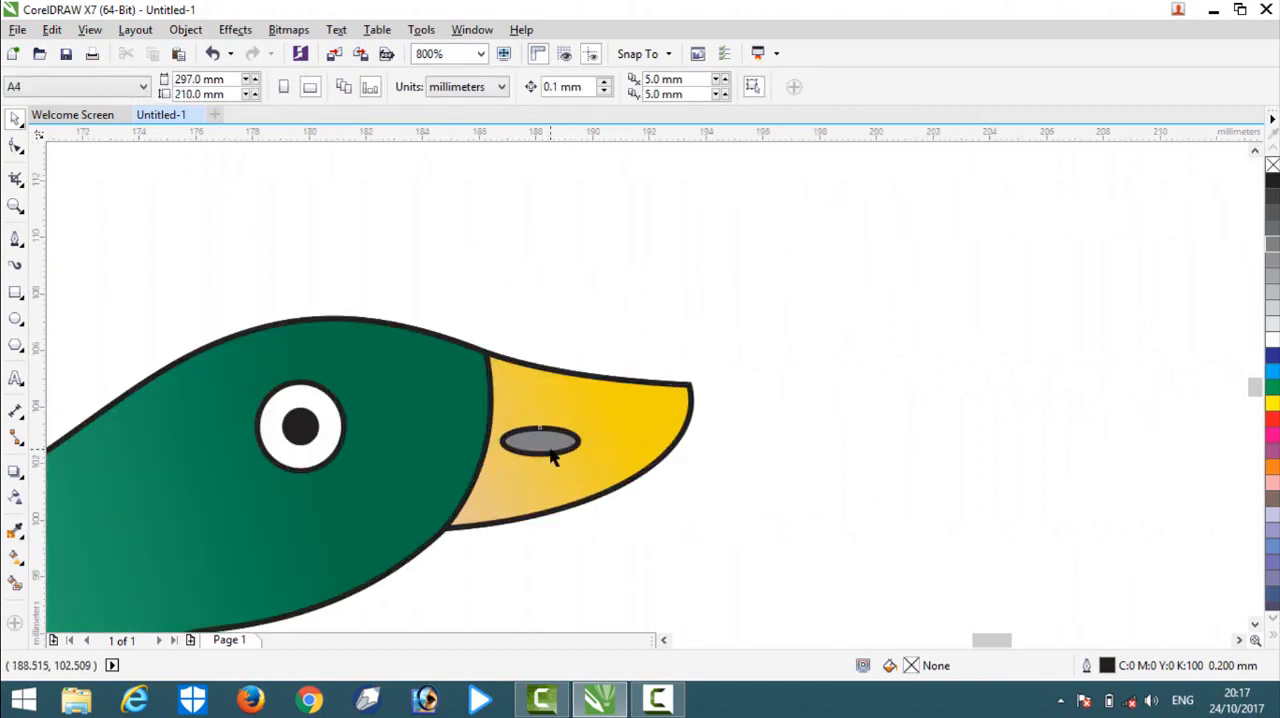
click(548, 445)
mouse_move(540, 422)
mouse_down()
mouse_move(540, 436)
mouse_move(502, 436)
mouse_move(523, 434)
mouse_up()
click(789, 500)
click(540, 443)
click(790, 517)
Nudge the nostril slightly along the beak toward the head, and clear the selection to view the whole bird.
scroll(540, 447, down, 2)
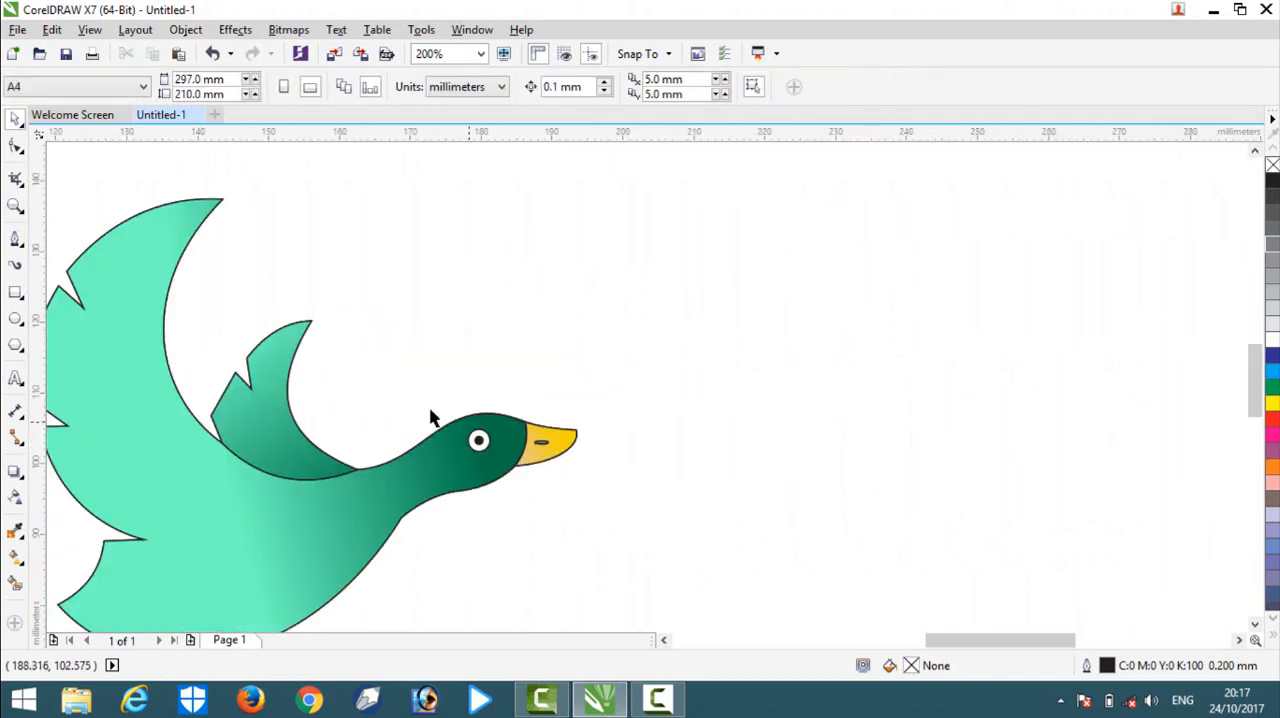
scroll(552, 492, down, 2)
scroll(531, 417, up, 2)
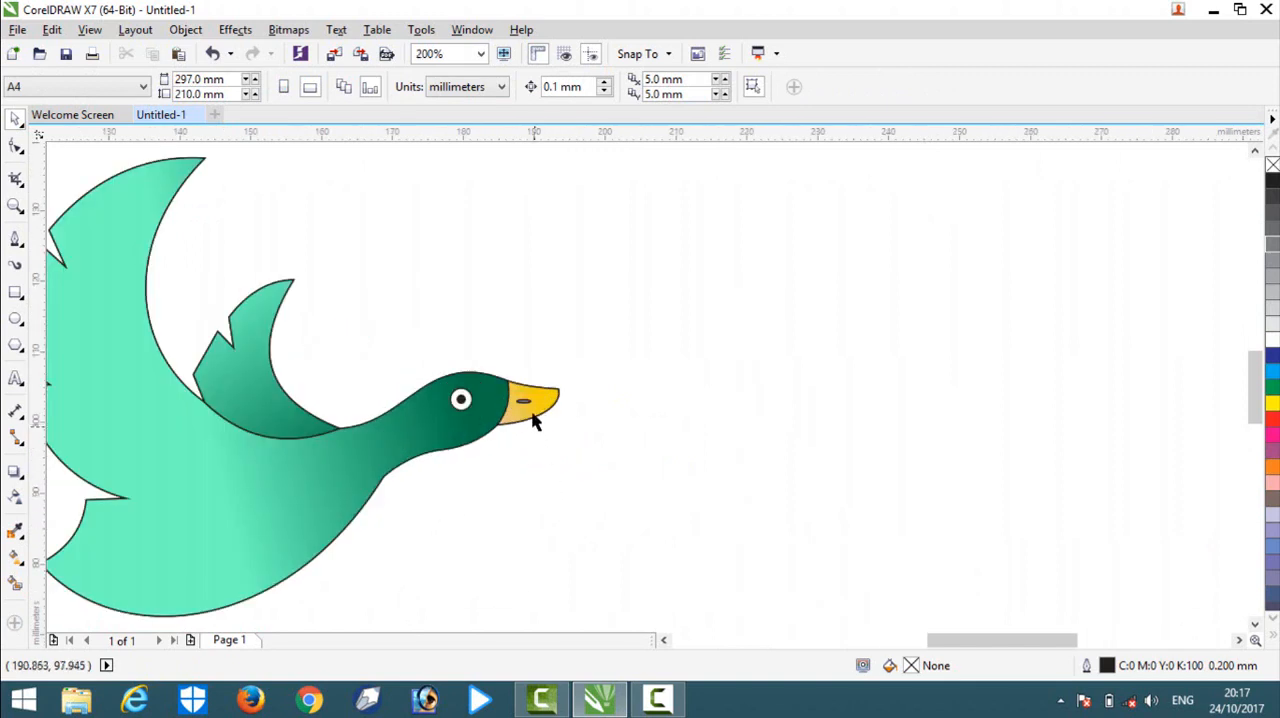
scroll(513, 396, up, 1)
drag(511, 398, 501, 396)
click(629, 463)
scroll(254, 395, down, 4)
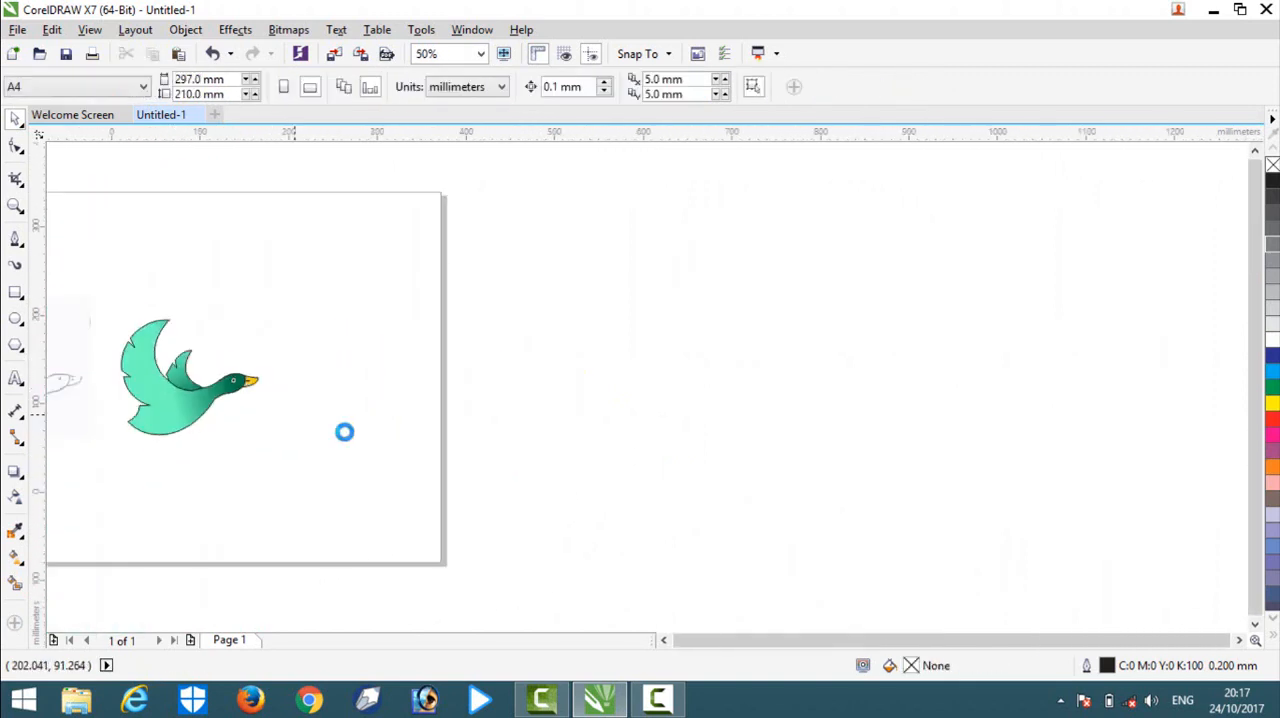
Select every part of the coloured bird and remove all outlines by setting the outline width to None.
scroll(253, 418, up, 3)
scroll(253, 418, up, 2)
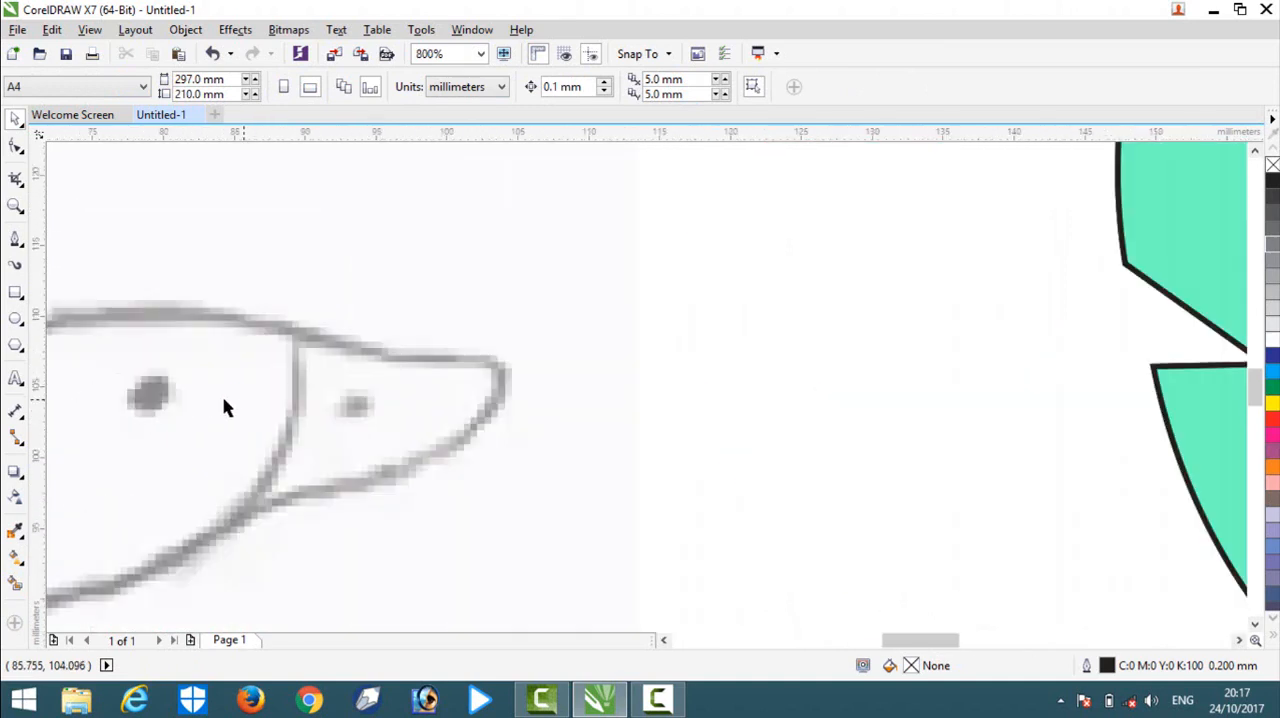
scroll(223, 405, down, 3)
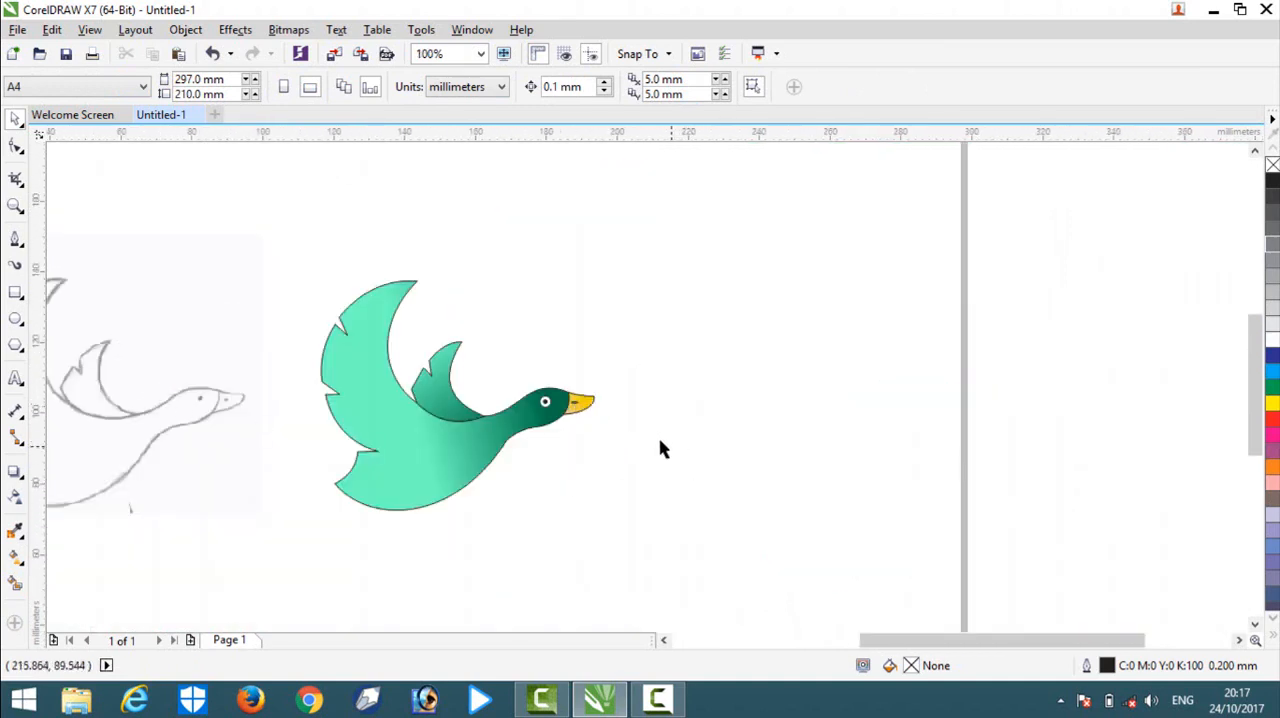
scroll(603, 413, down, 2)
scroll(586, 420, up, 2)
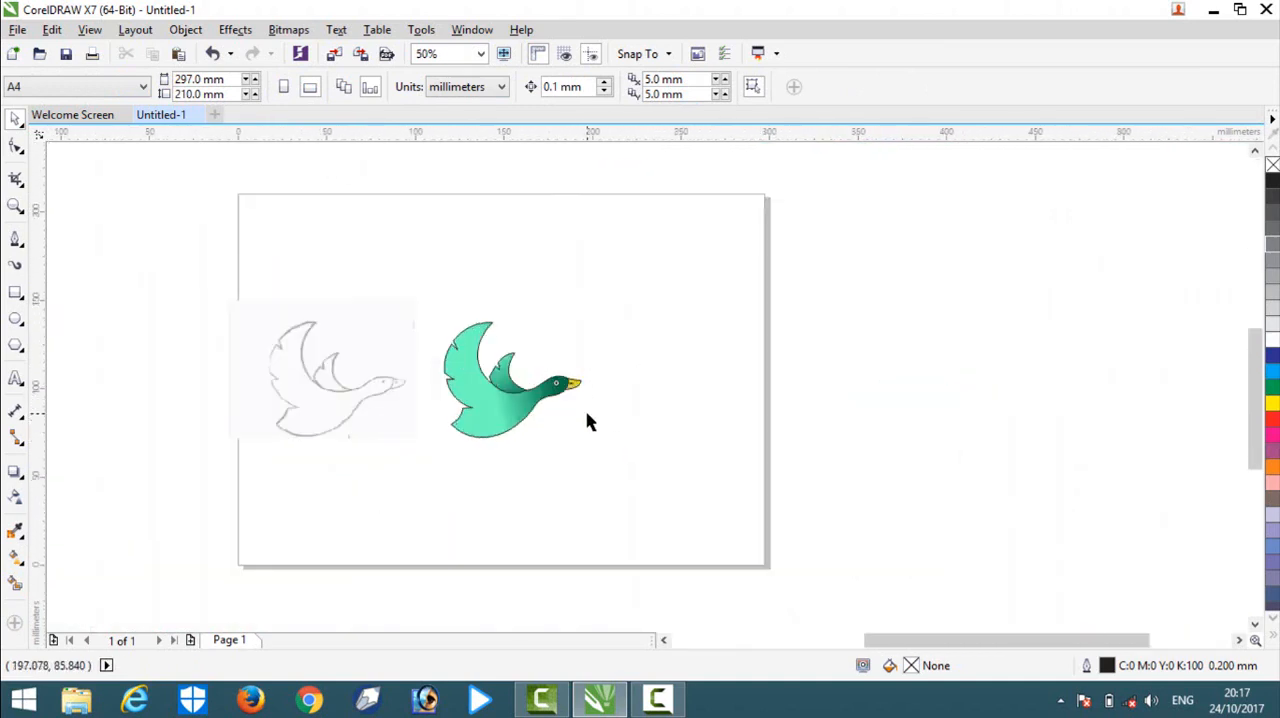
drag(436, 268, 650, 563)
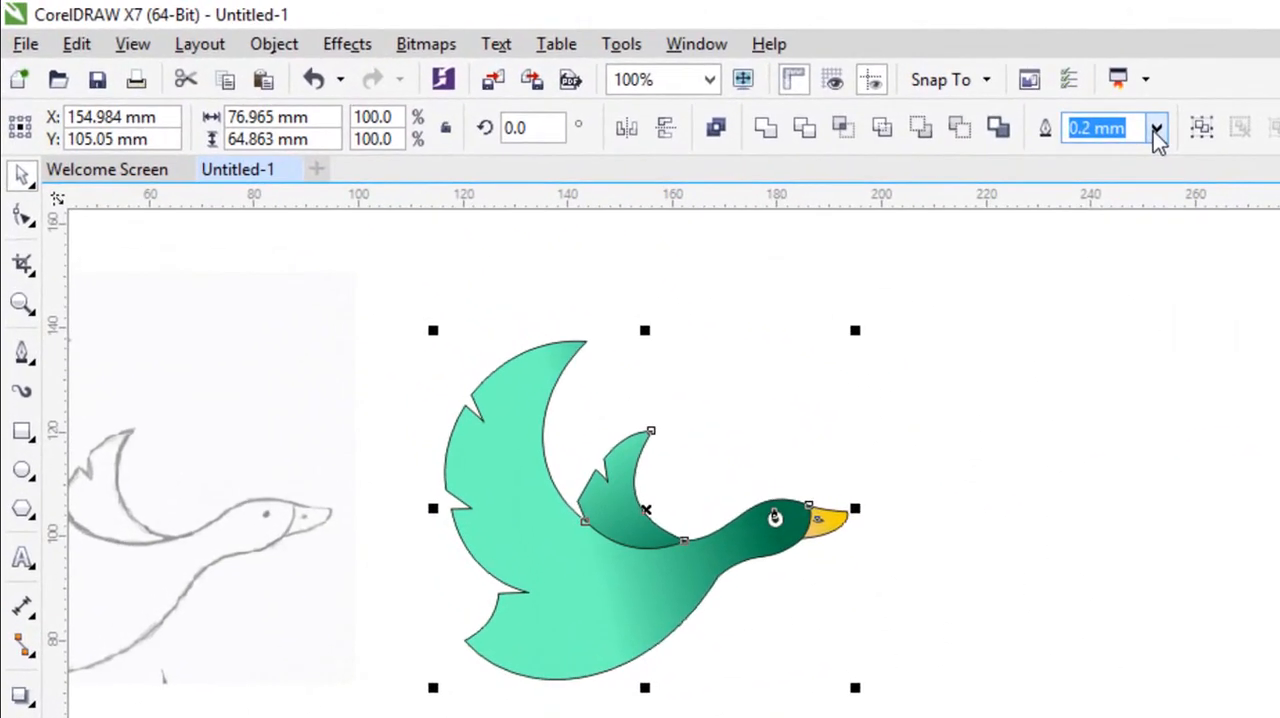
click(784, 86)
click(1133, 157)
click(797, 574)
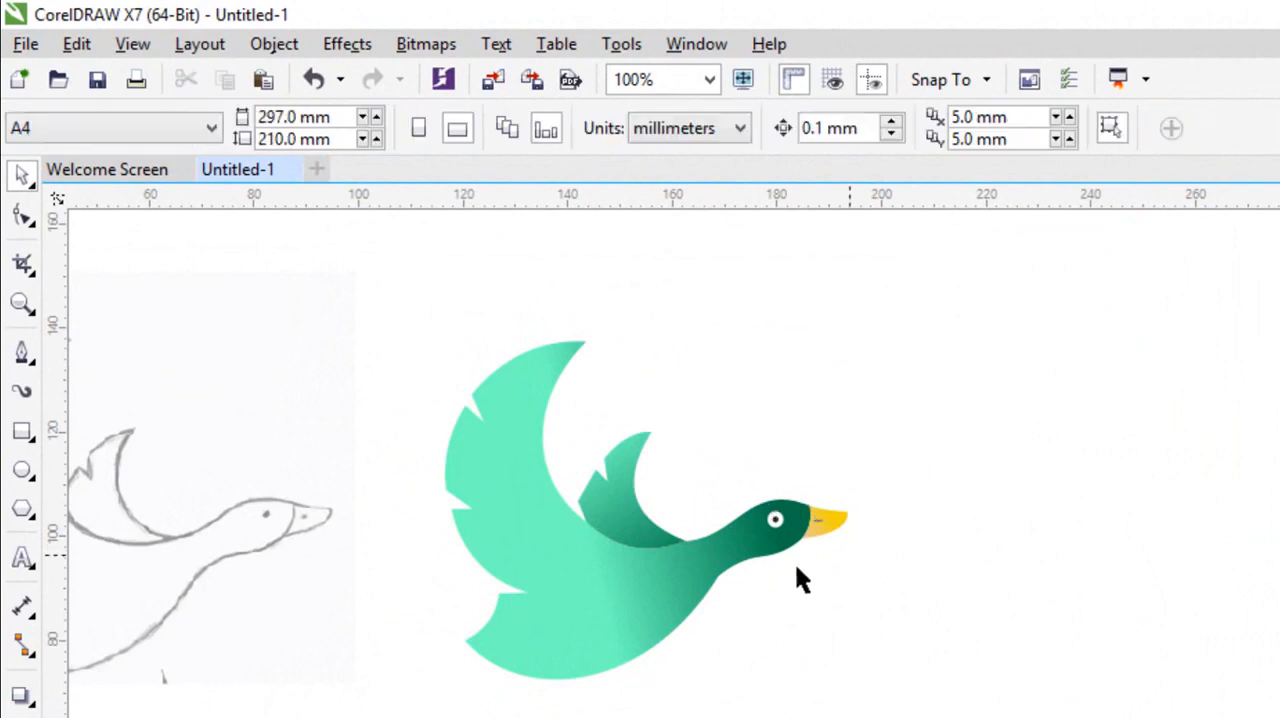
Select all the bird's parts, group them into one object, and clear the selection.
scroll(697, 355, down, 4)
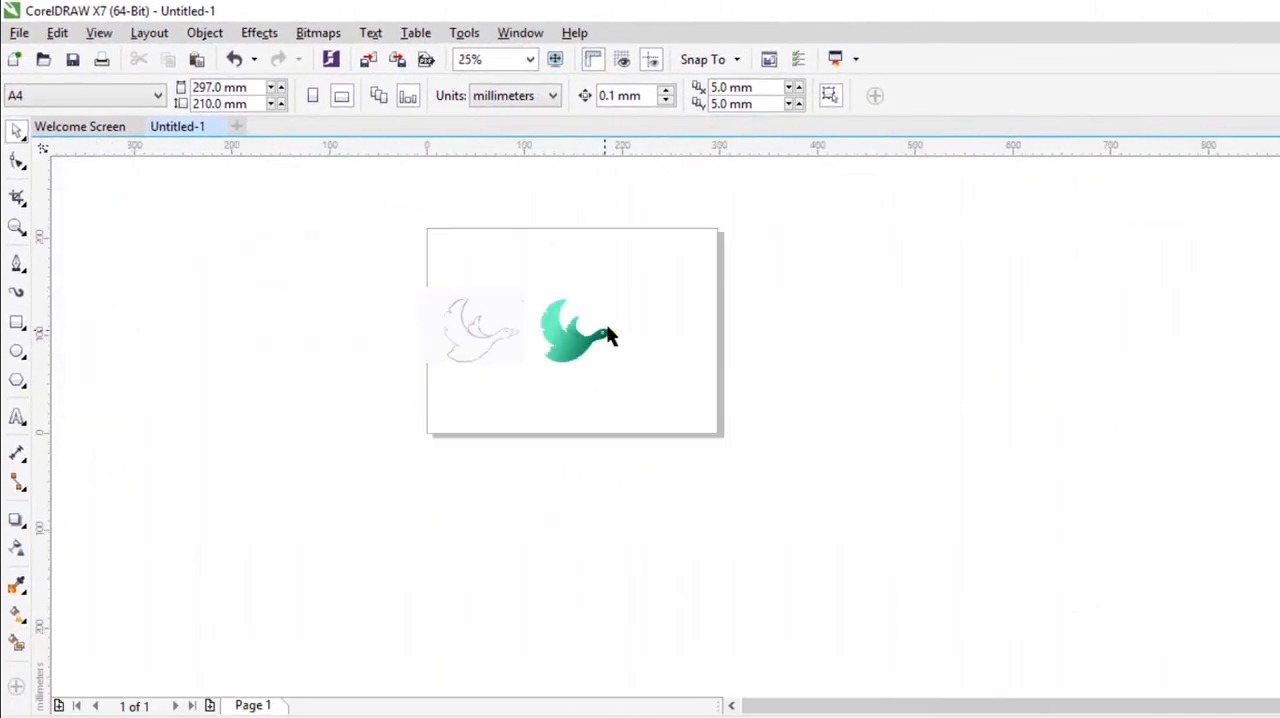
scroll(649, 336, up, 2)
drag(705, 471, 738, 503)
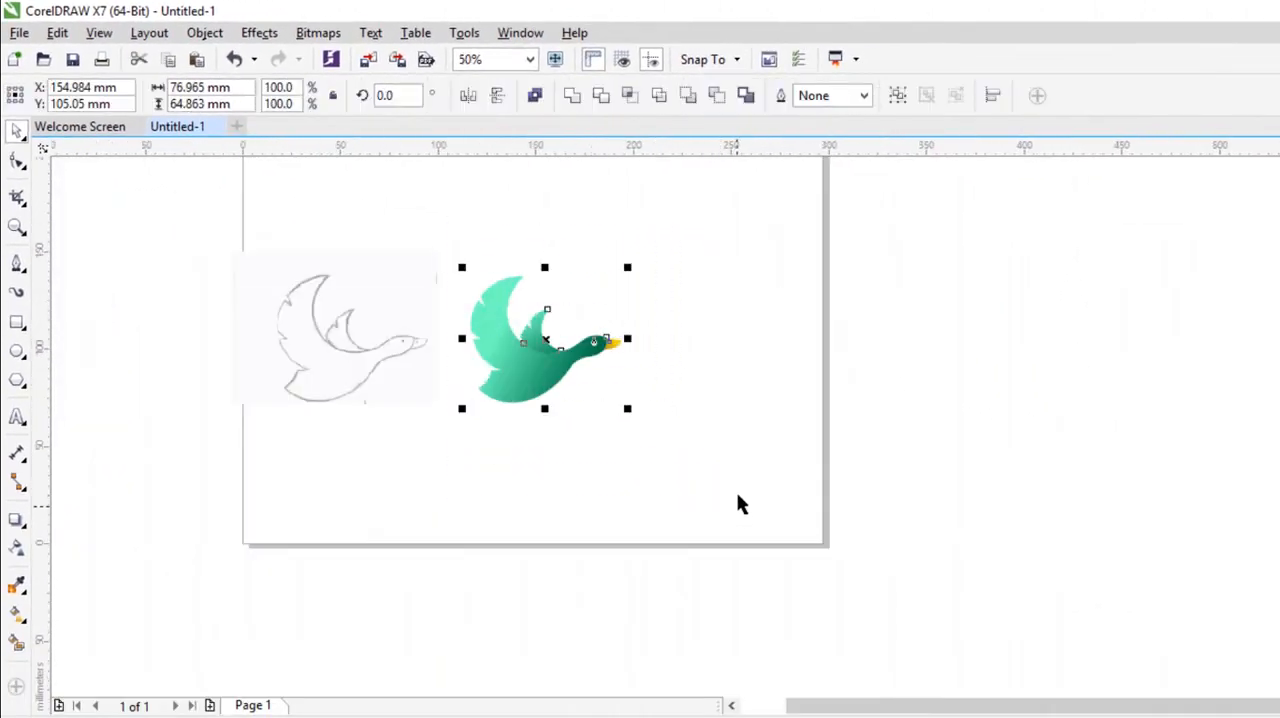
click(938, 305)
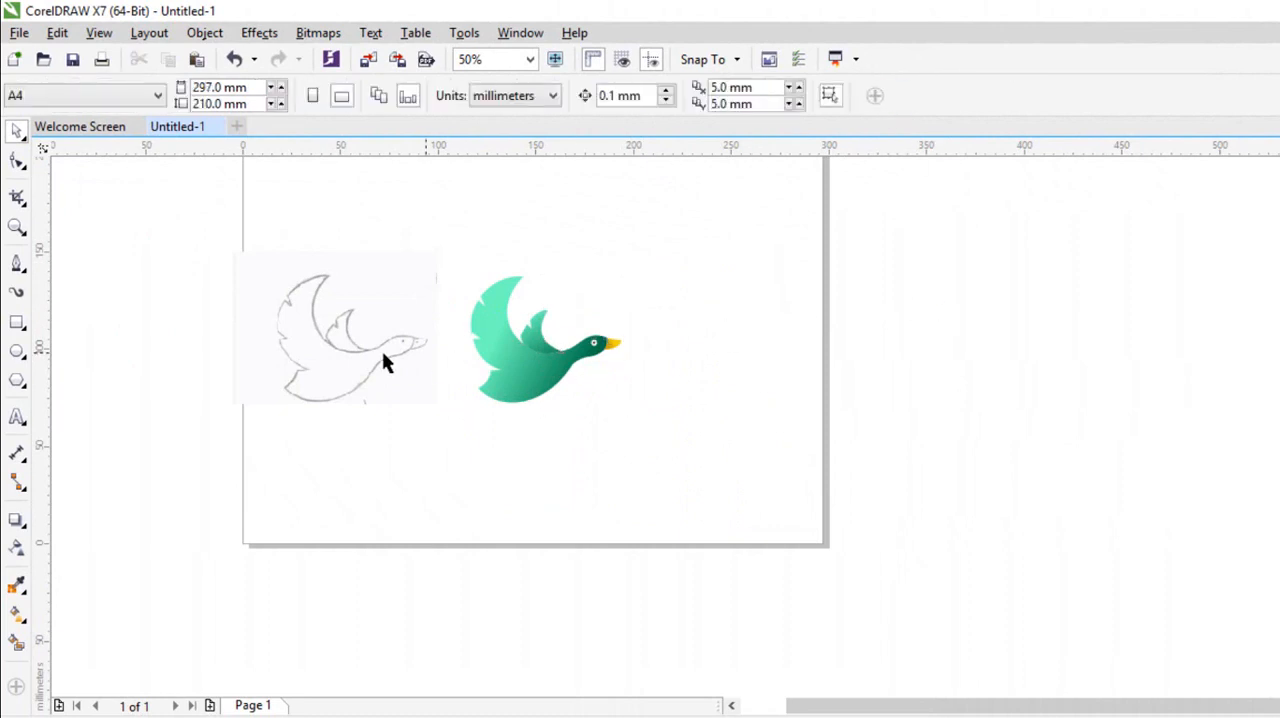
Move the imported pencil sketch off the page, beyond its left edge.
drag(386, 360, 248, 352)
scroll(505, 365, down, 4)
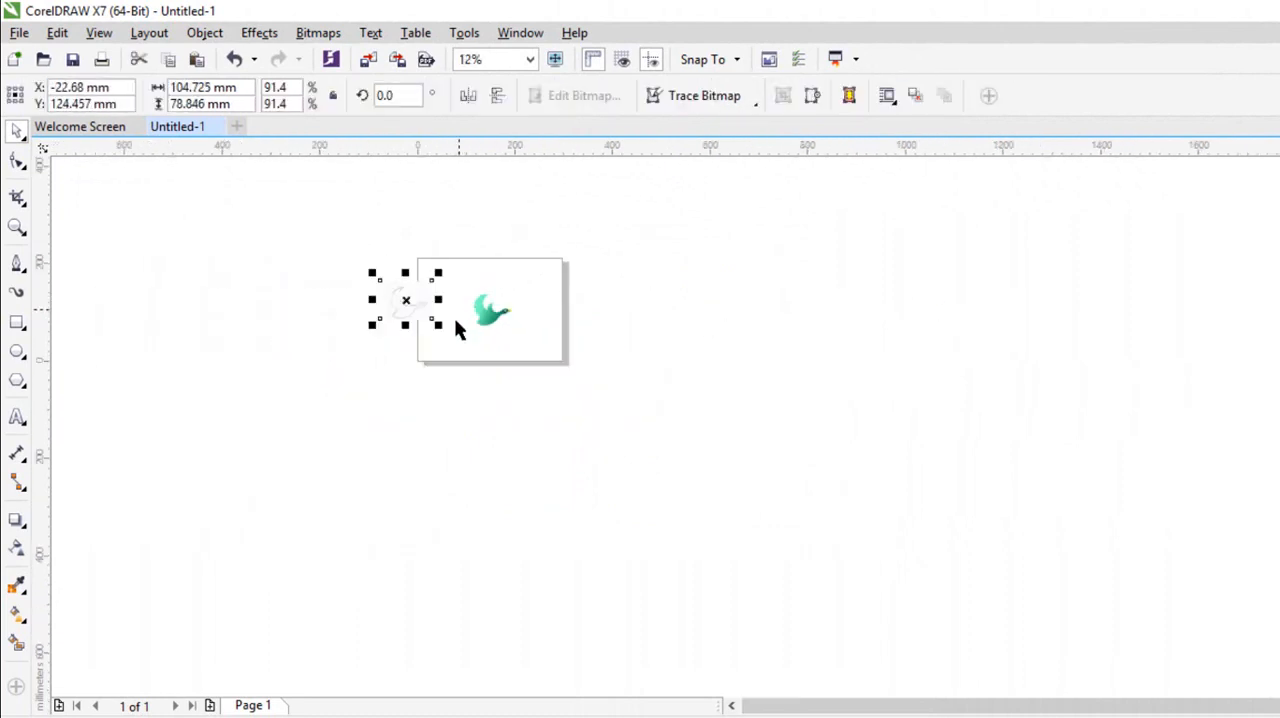
drag(364, 304, 273, 276)
Enlarge the grouped bird proportionally to about 232 × 196 mm and place it beside the page's right edge.
click(491, 313)
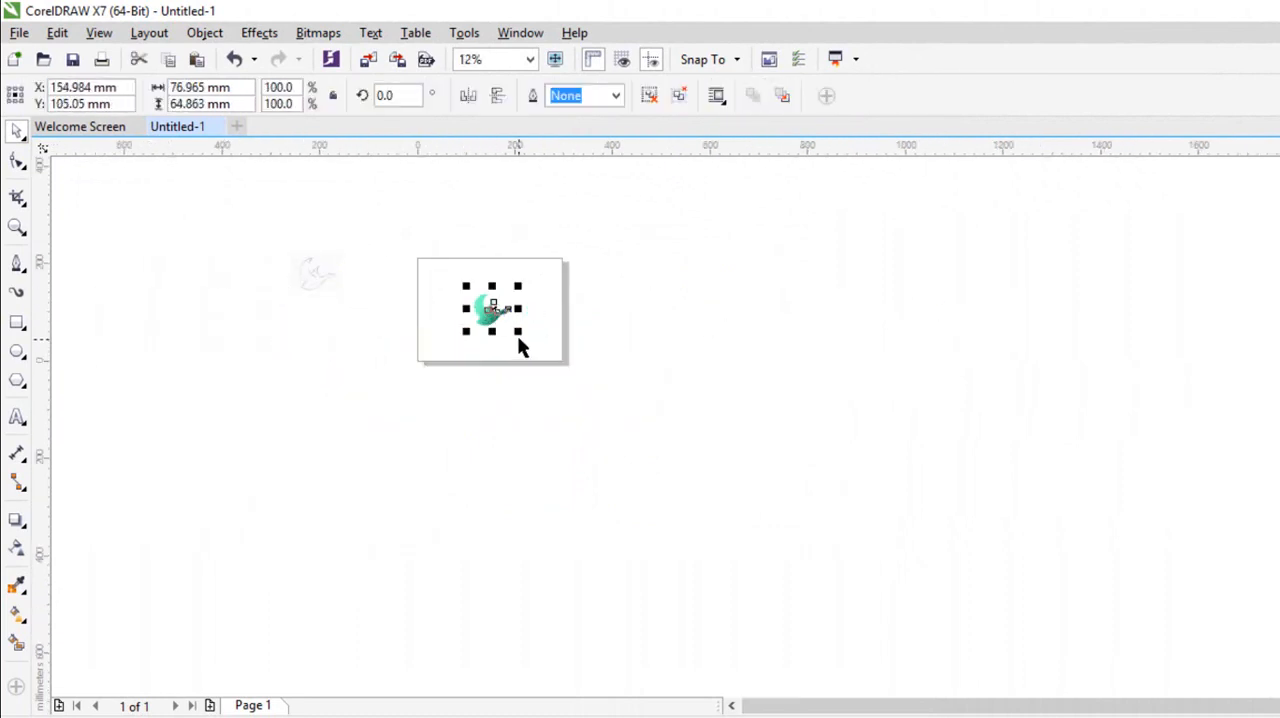
drag(518, 337, 646, 329)
click(543, 294)
scroll(543, 294, up, 4)
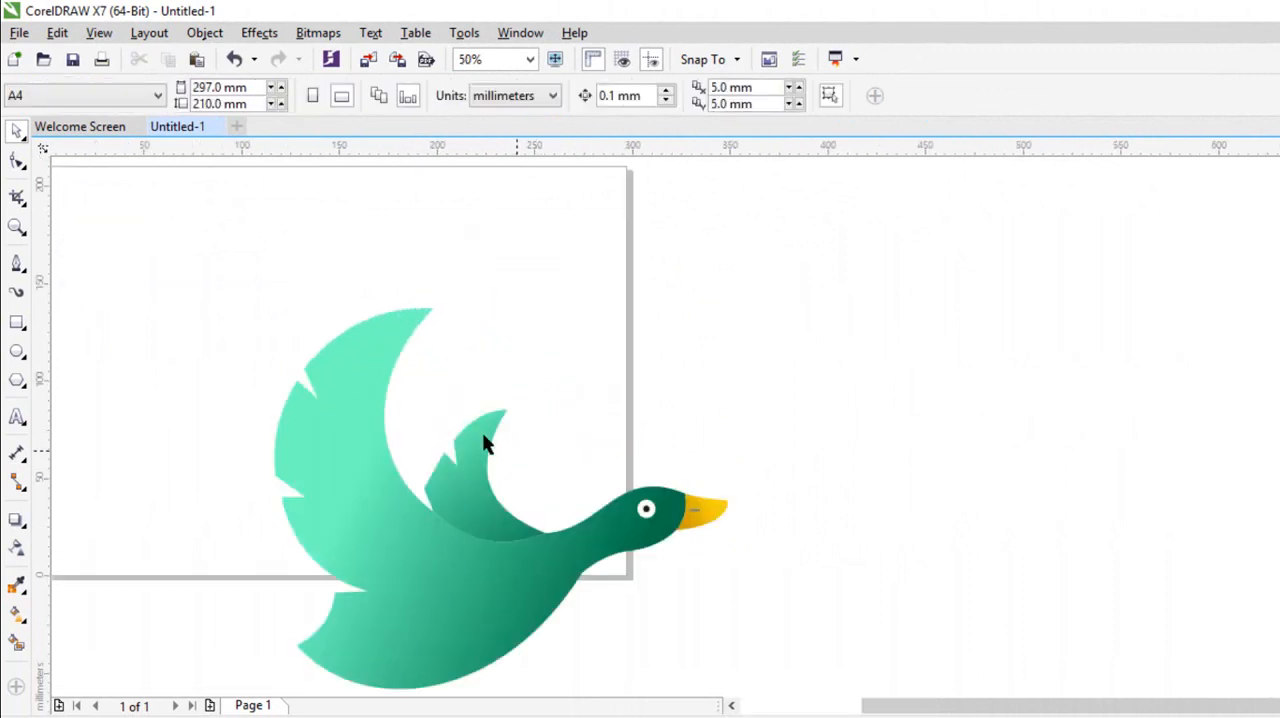
scroll(484, 444, down, 1)
drag(551, 481, 602, 379)
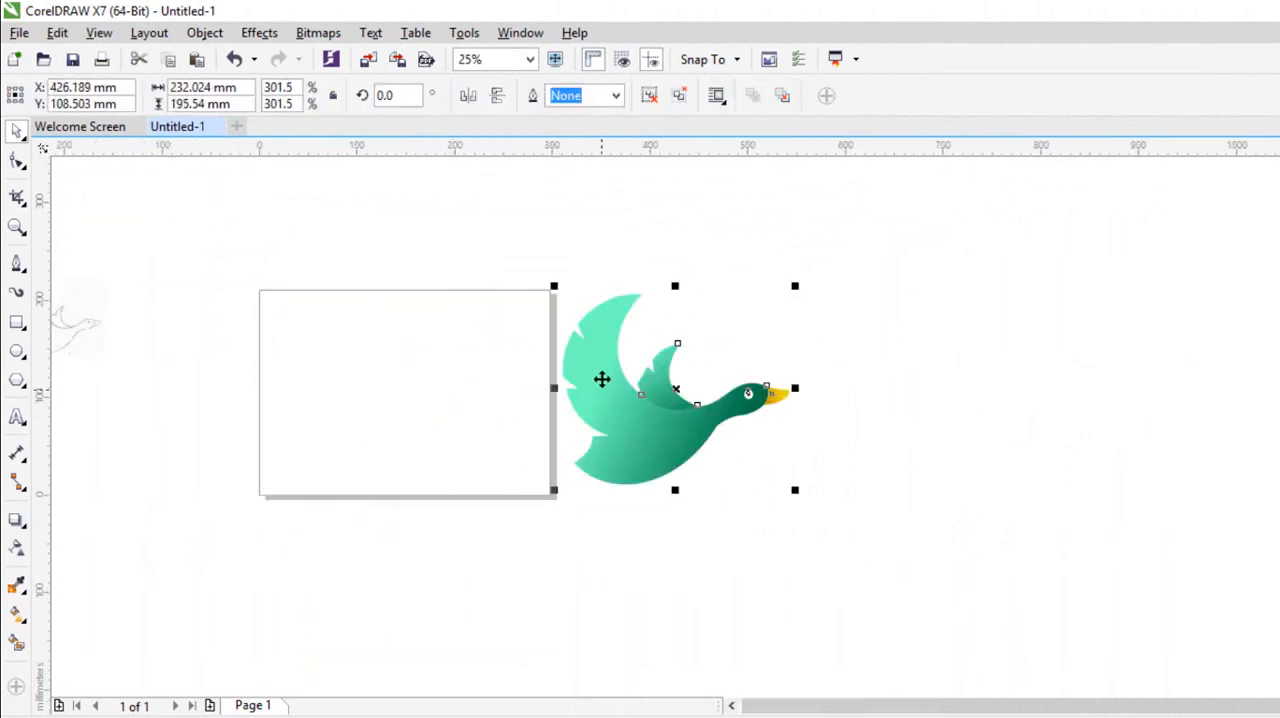
click(641, 258)
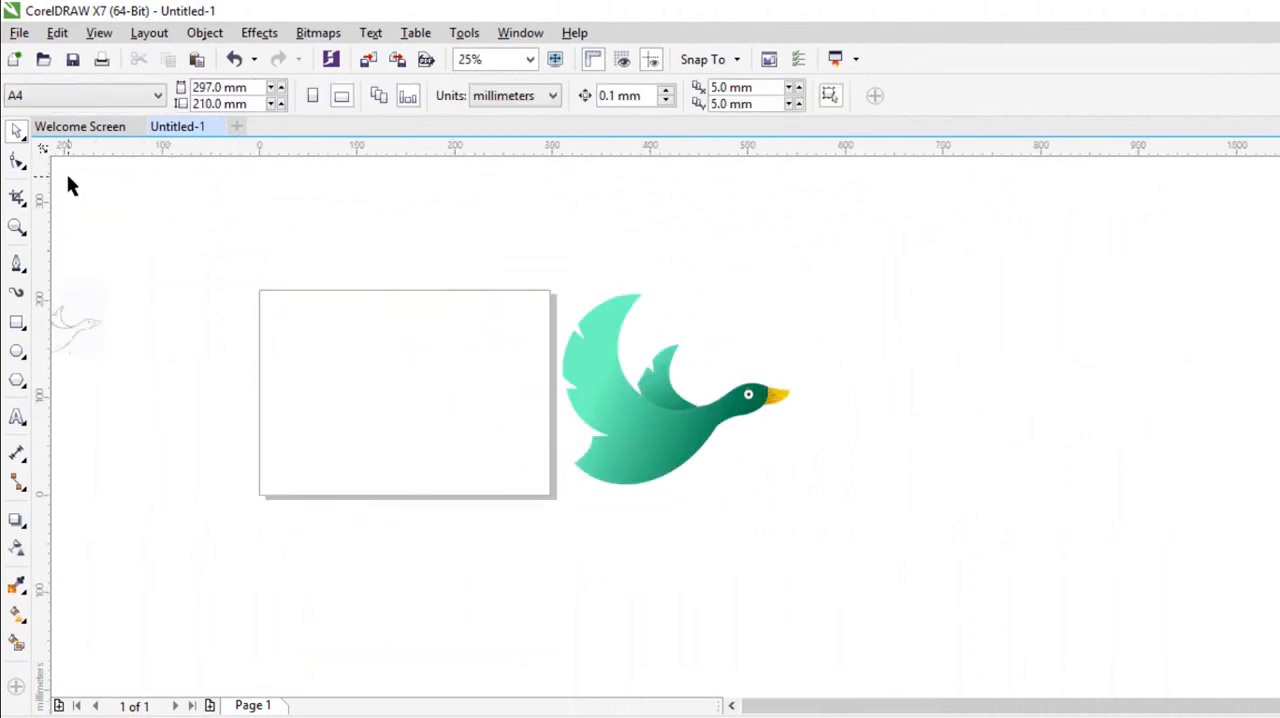
Draw a rectangle about 306 × 218 mm covering the whole page and fill it with dark grey.
click(17, 323)
drag(259, 290, 561, 502)
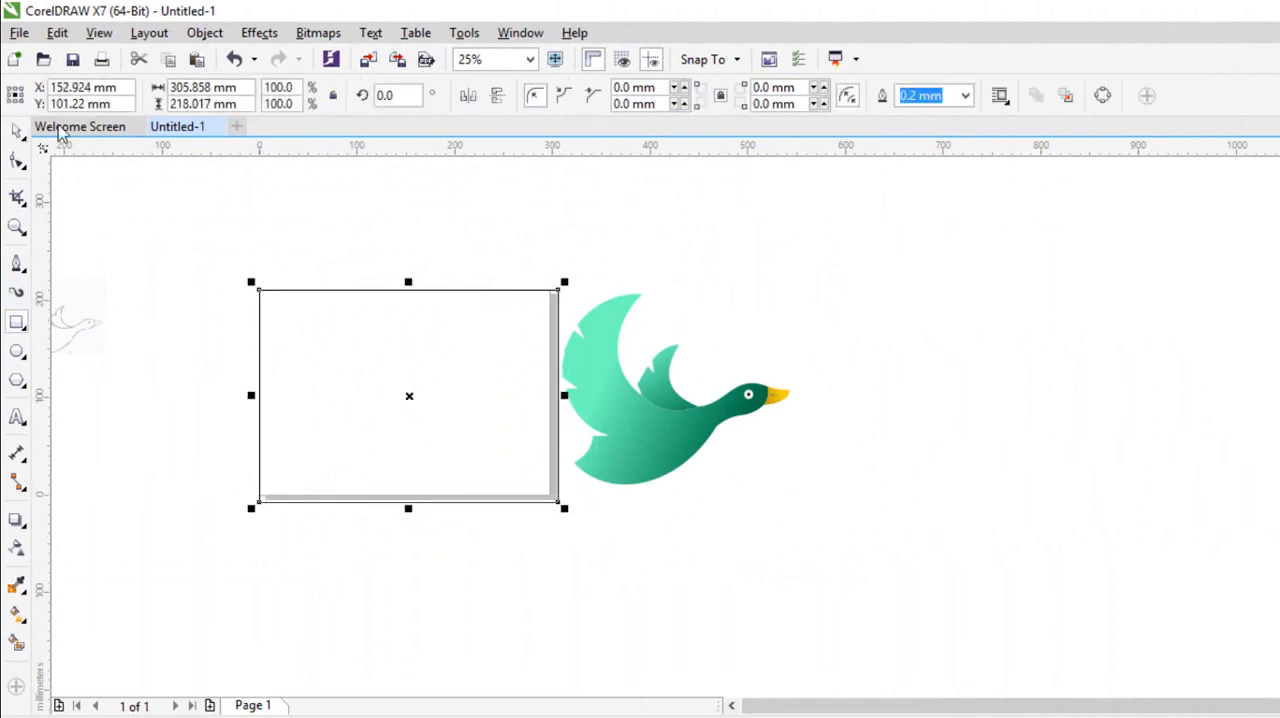
click(1279, 222)
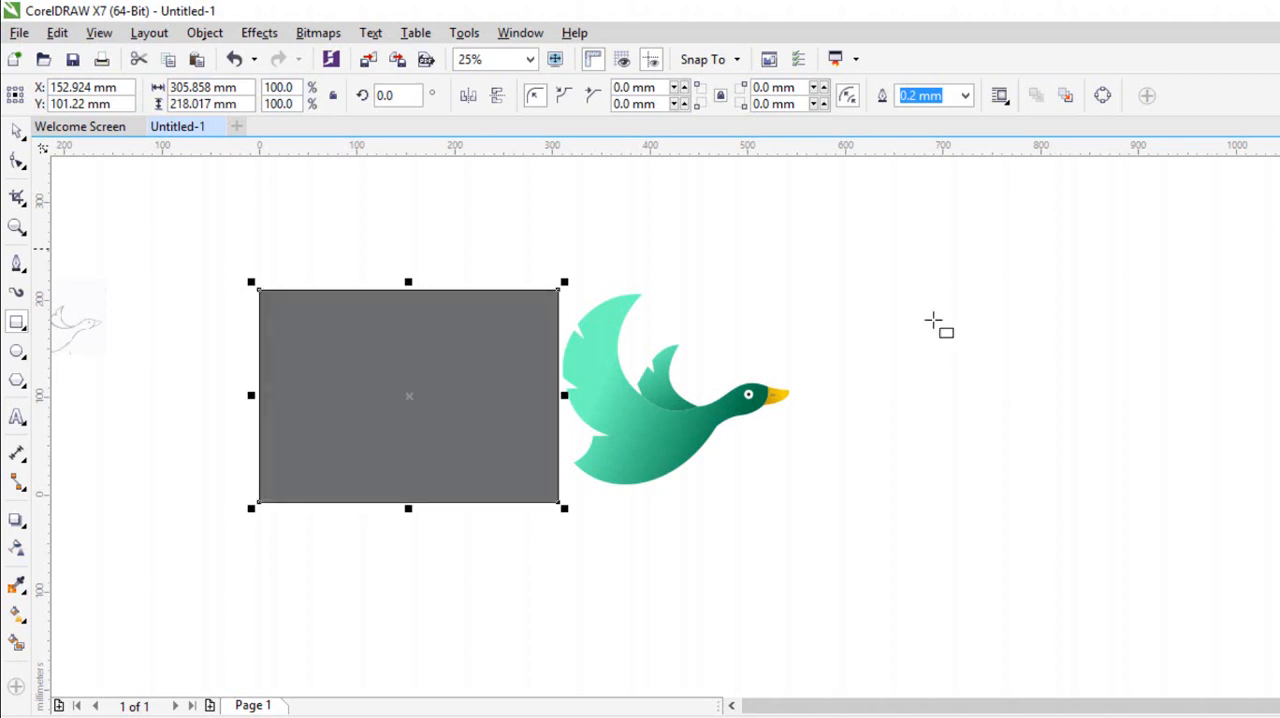
Apply an elliptical fountain fill to the rectangle, white at its centre fading to dark grey well beyond its edges.
click(15, 617)
drag(328, 395, 710, 400)
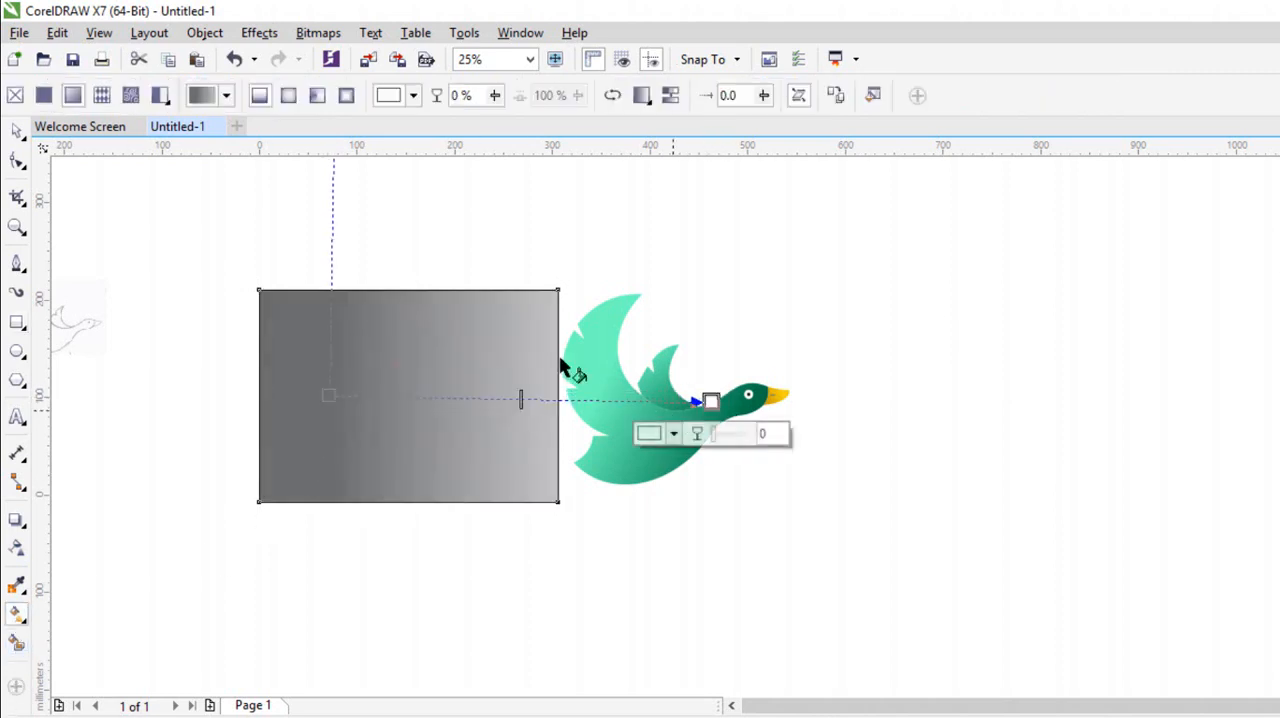
click(288, 95)
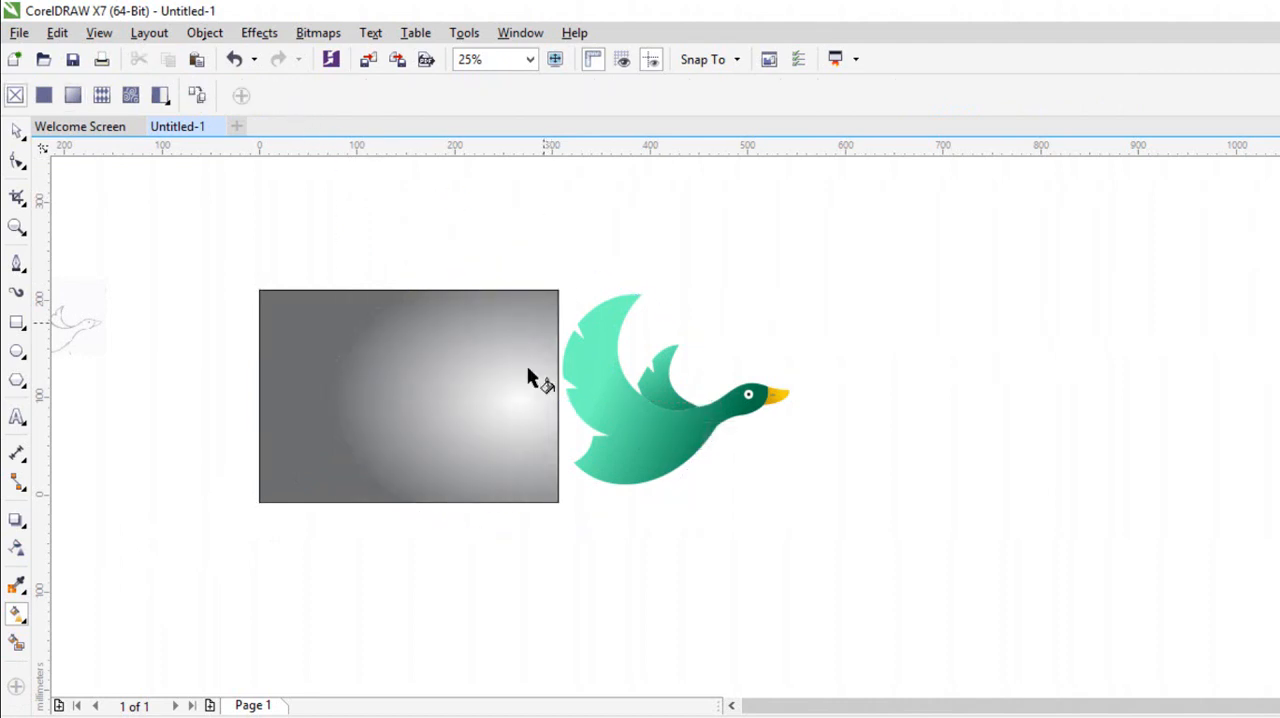
drag(520, 399, 424, 399)
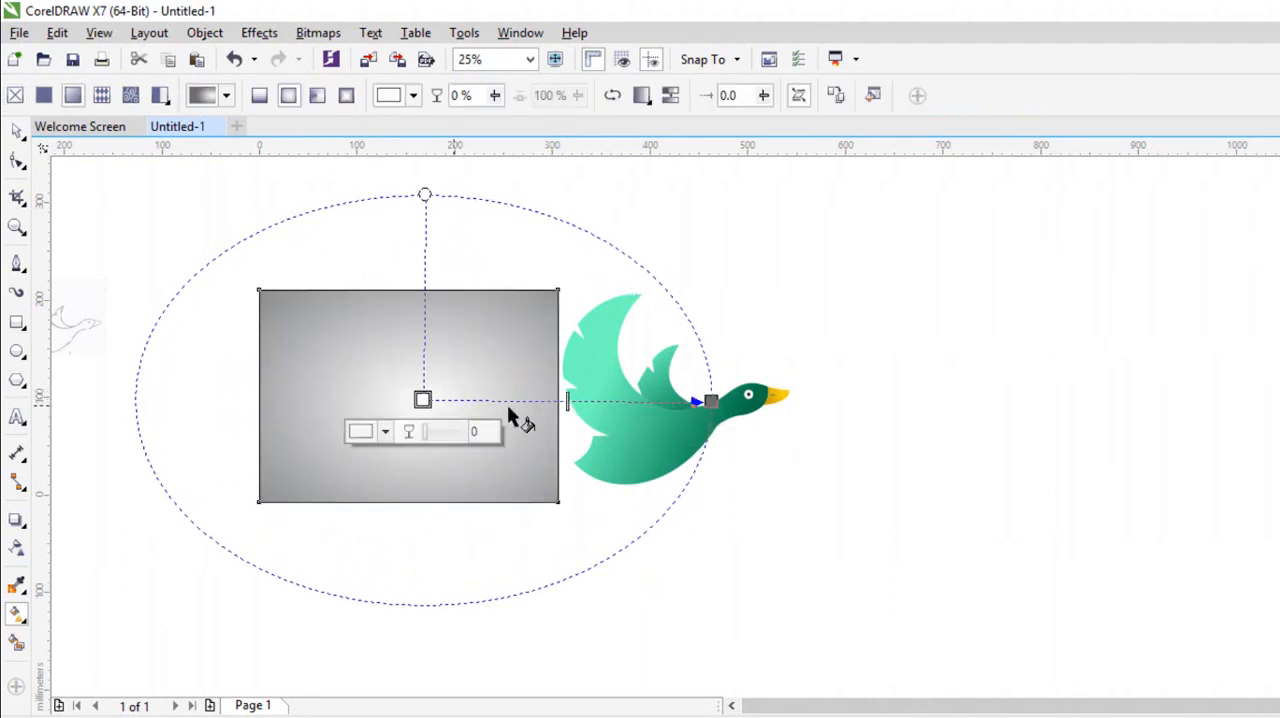
drag(710, 401, 751, 410)
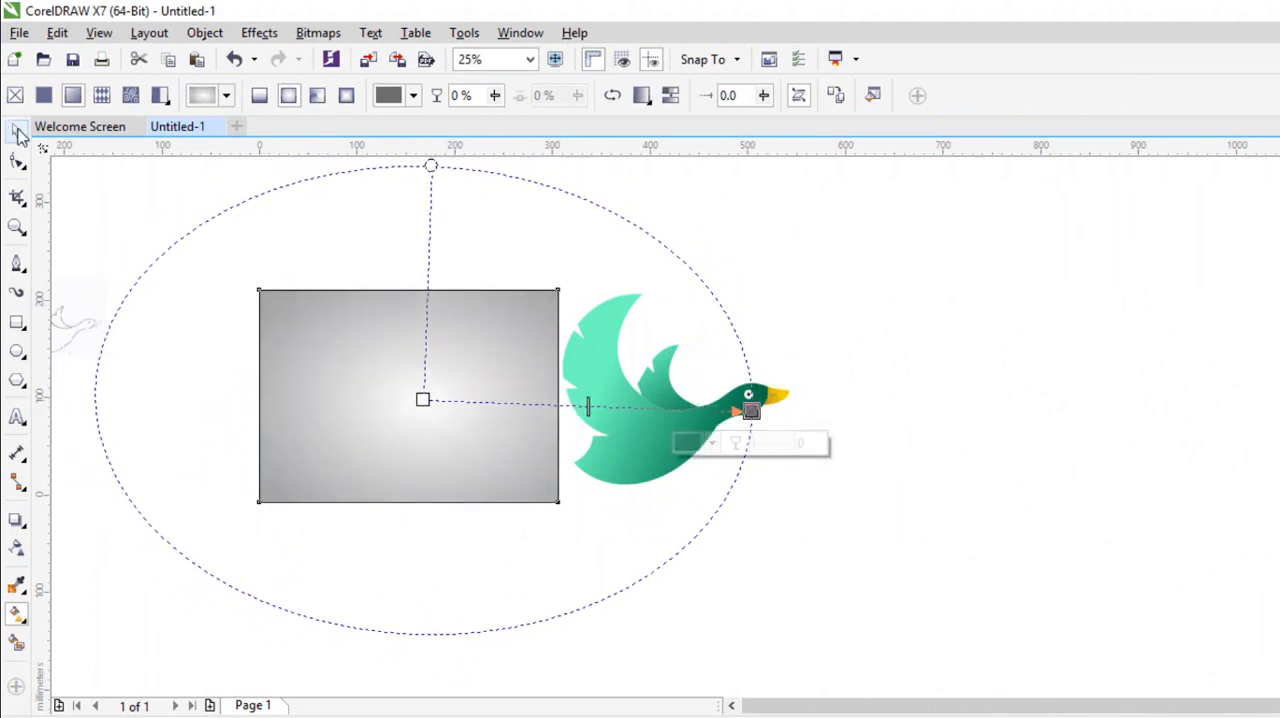
click(20, 135)
key(Escape)
Move the grouped bird onto the grey gradient rectangle, bring it to the front, and clear the selection.
click(654, 394)
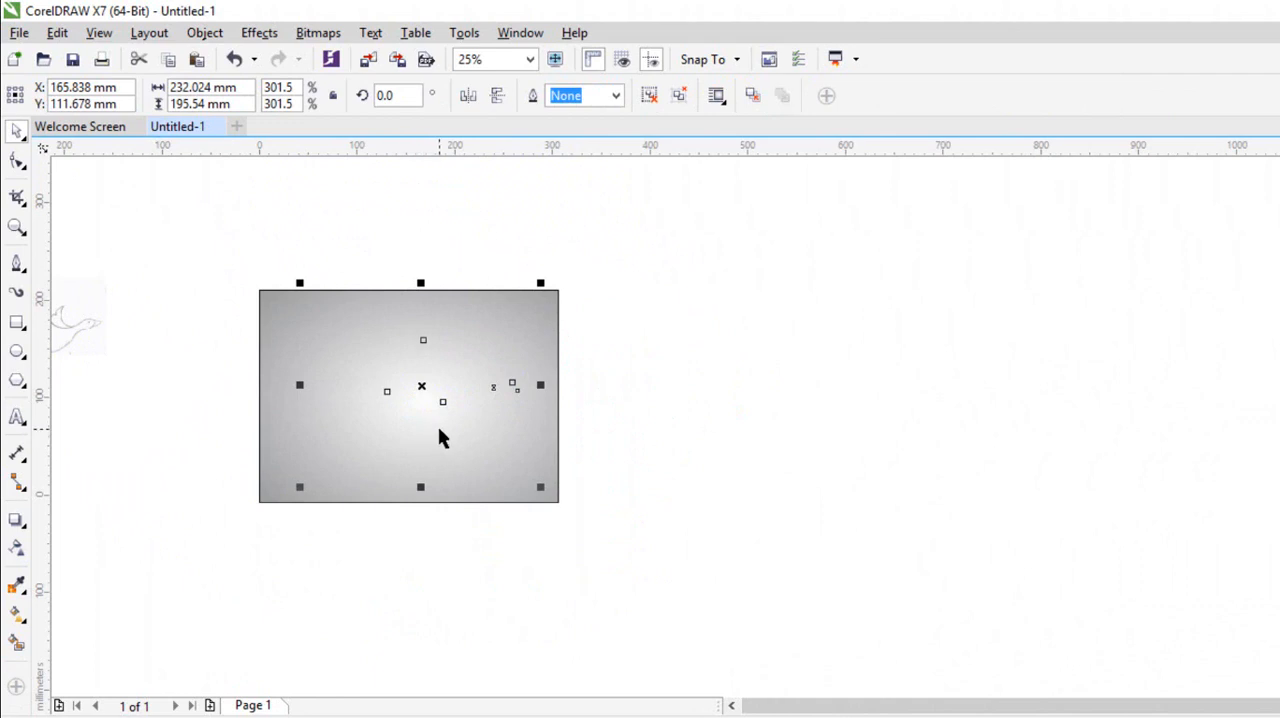
click(620, 424)
scroll(339, 362, down, 2)
scroll(340, 348, up, 3)
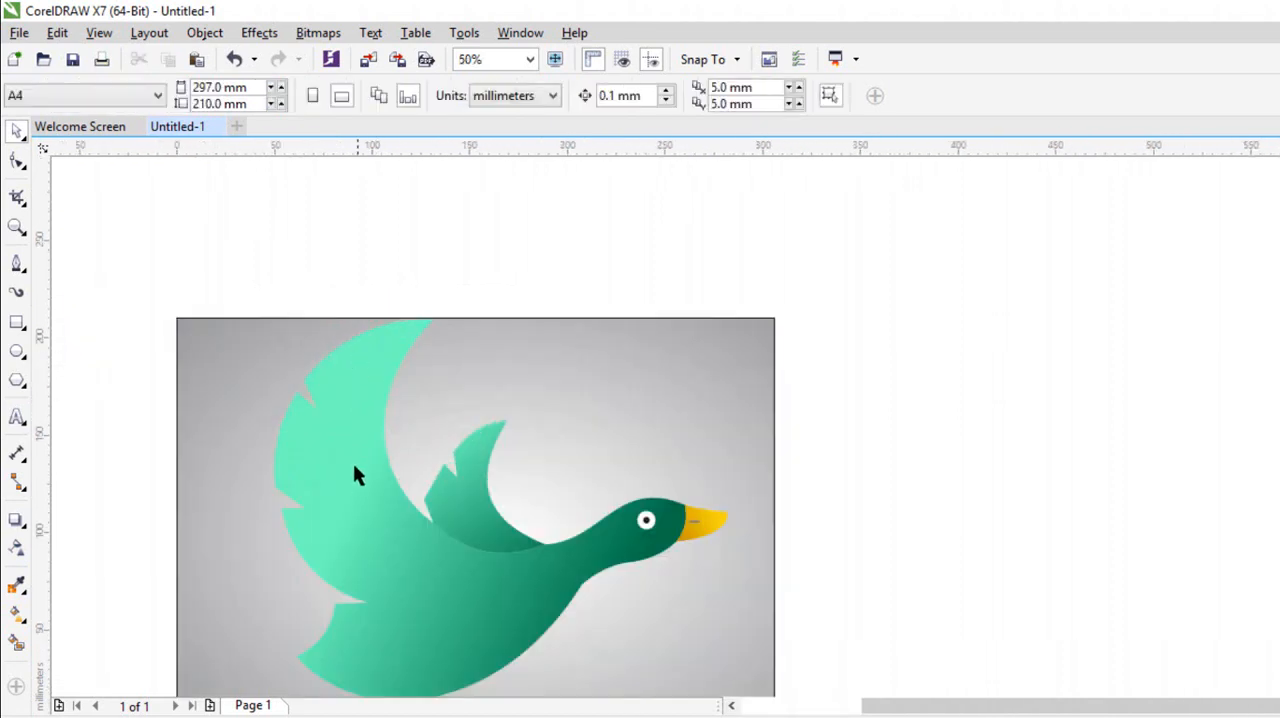
Scale the bird down to about 144 × 122 mm, centre it on the gradient background, and clear the selection.
click(354, 466)
drag(292, 367, 437, 454)
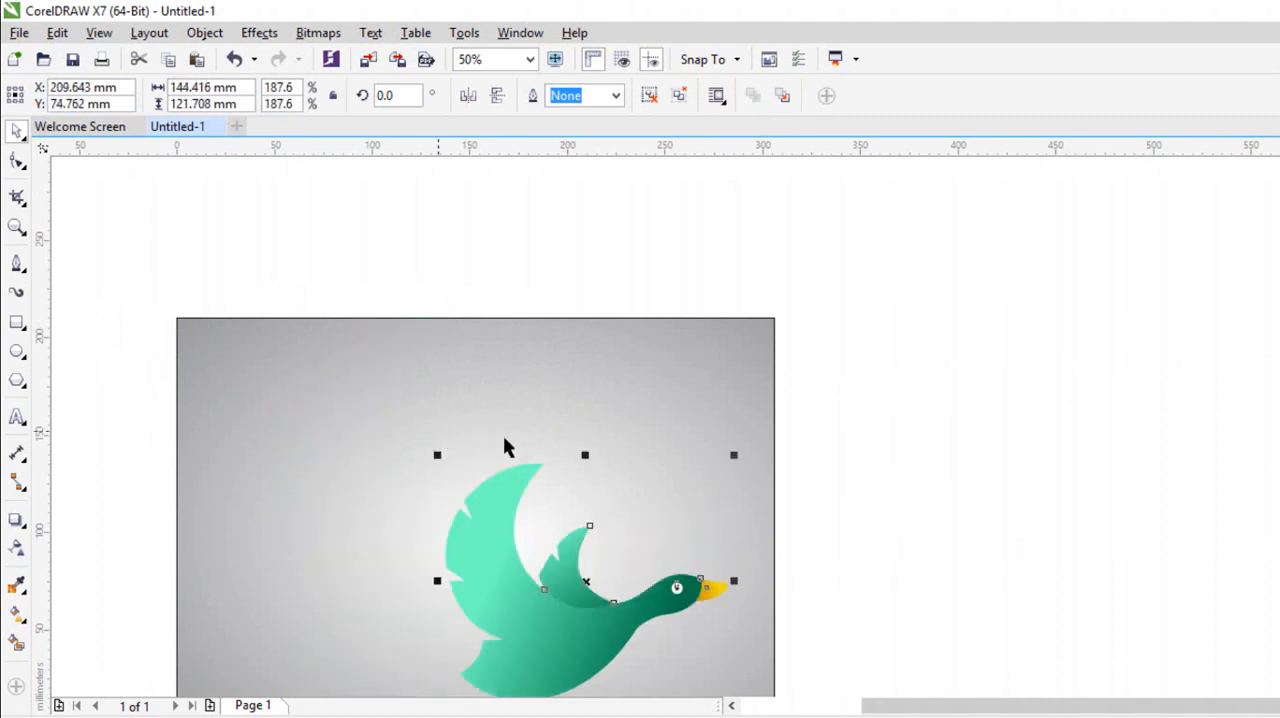
click(620, 588)
drag(588, 624, 487, 560)
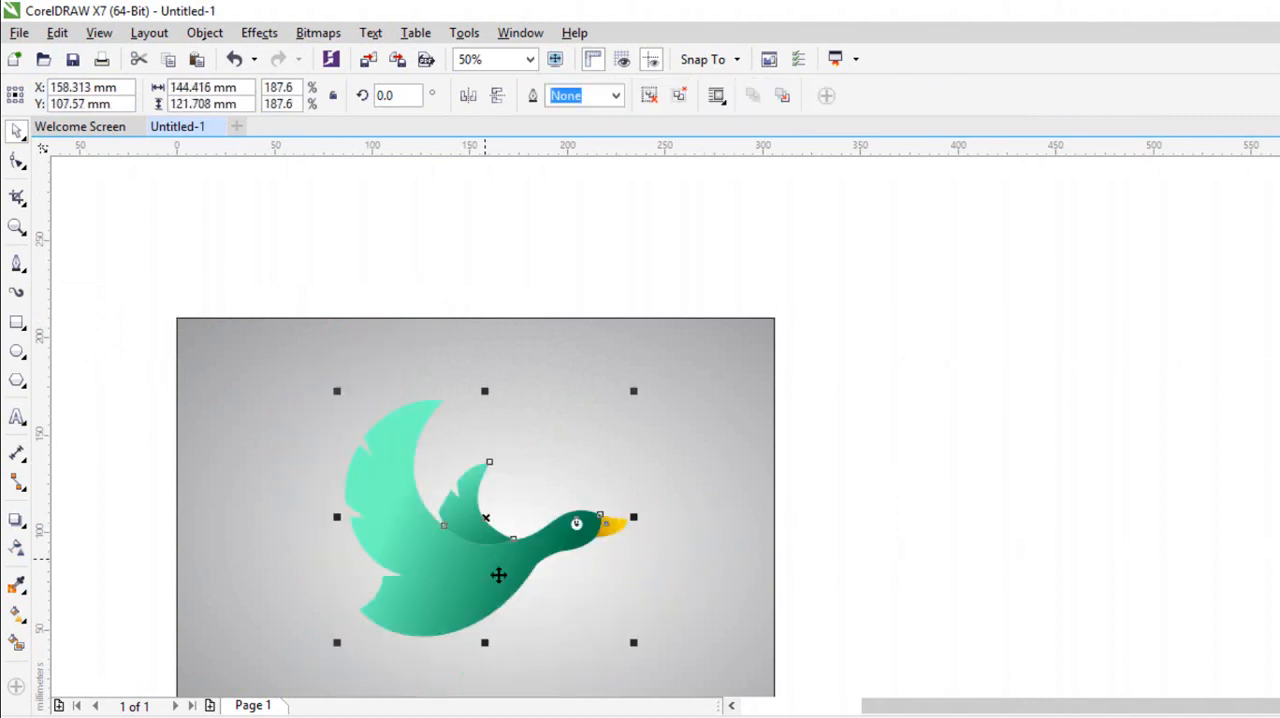
click(839, 540)
scroll(475, 588, up, 2)
scroll(453, 410, down, 2)
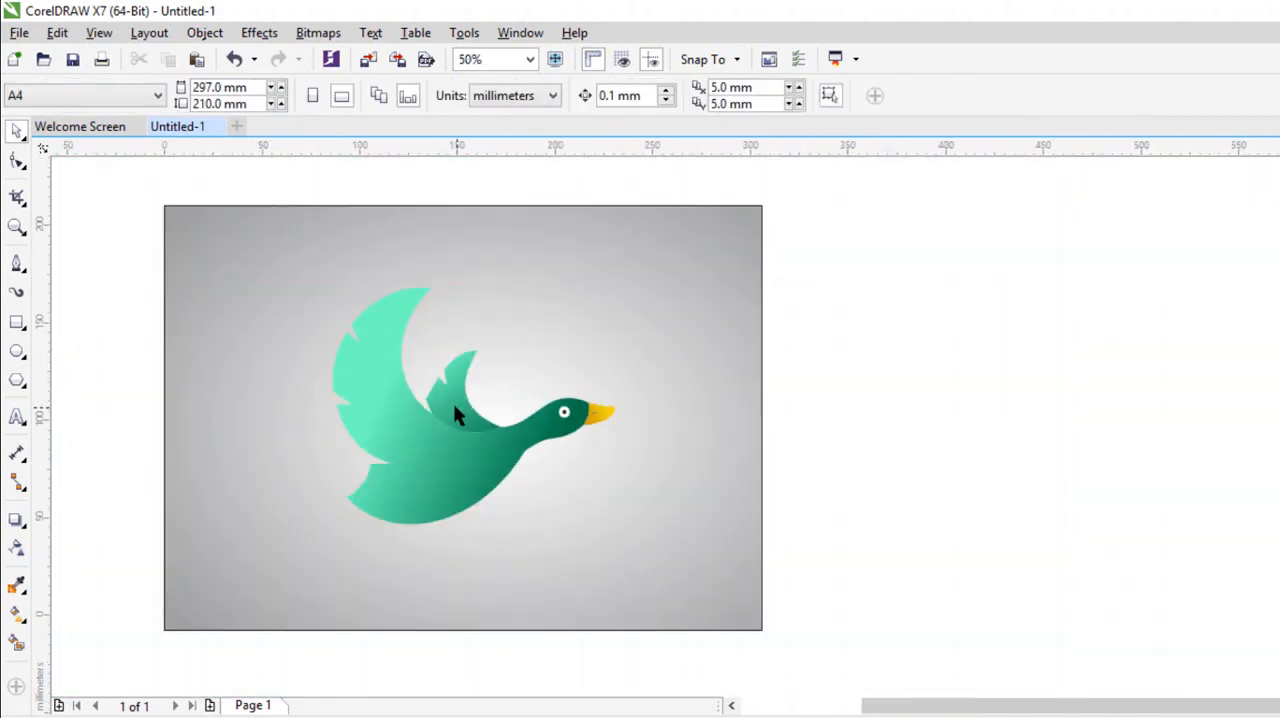
scroll(463, 463, up, 1)
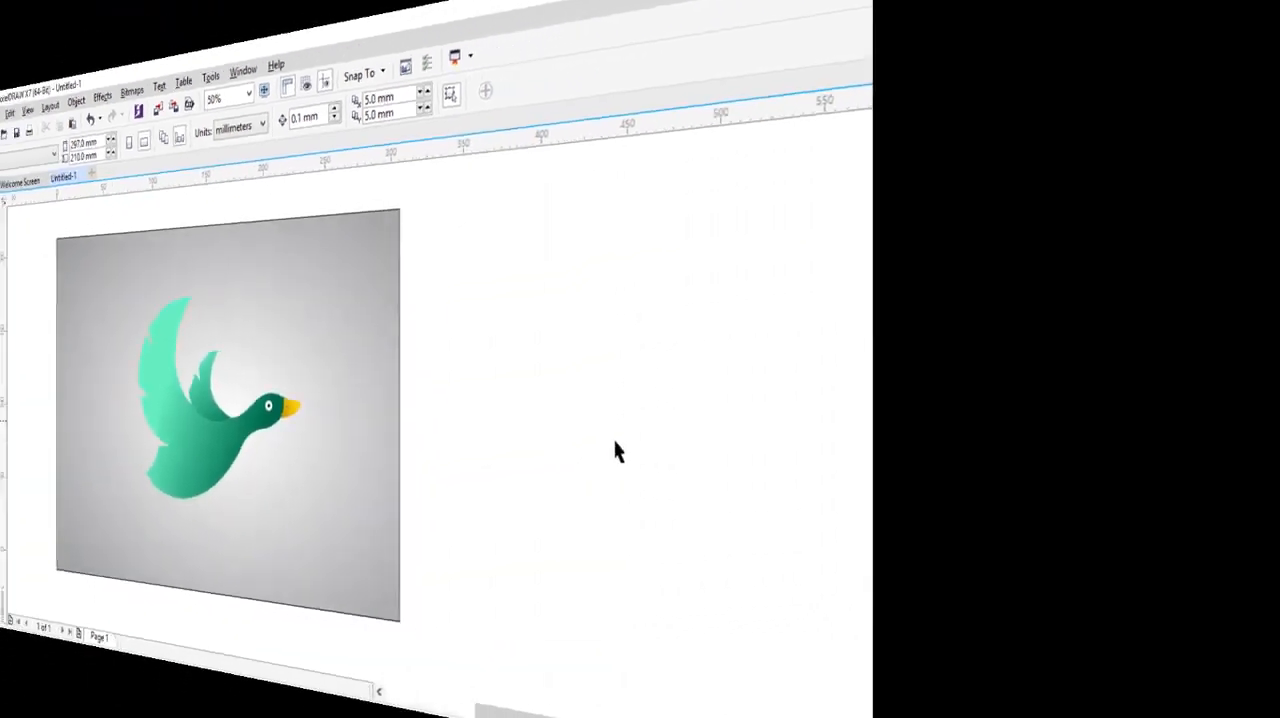